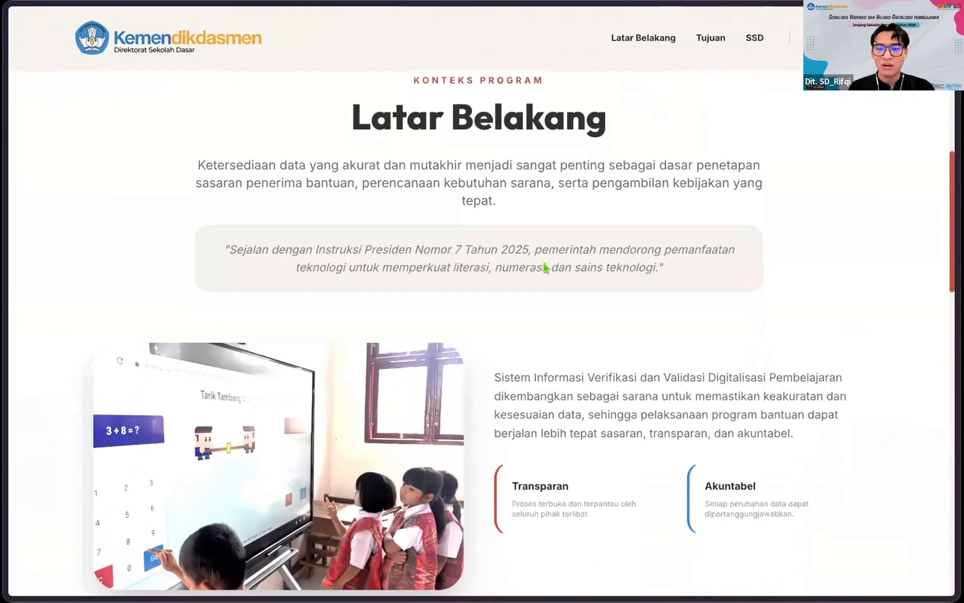
Step: Scroll the landing page from Latar Belakang through the four Tujuan Utama goal cards
right_click(544, 267)
left_click(544, 267)
scroll(558, 240, "down", 1)
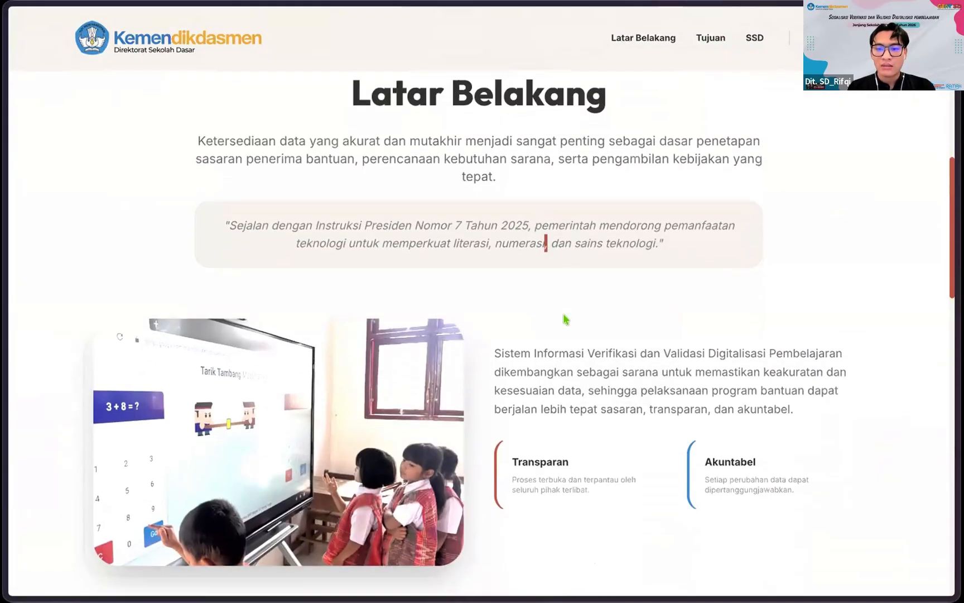
scroll(552, 296, "down", 1)
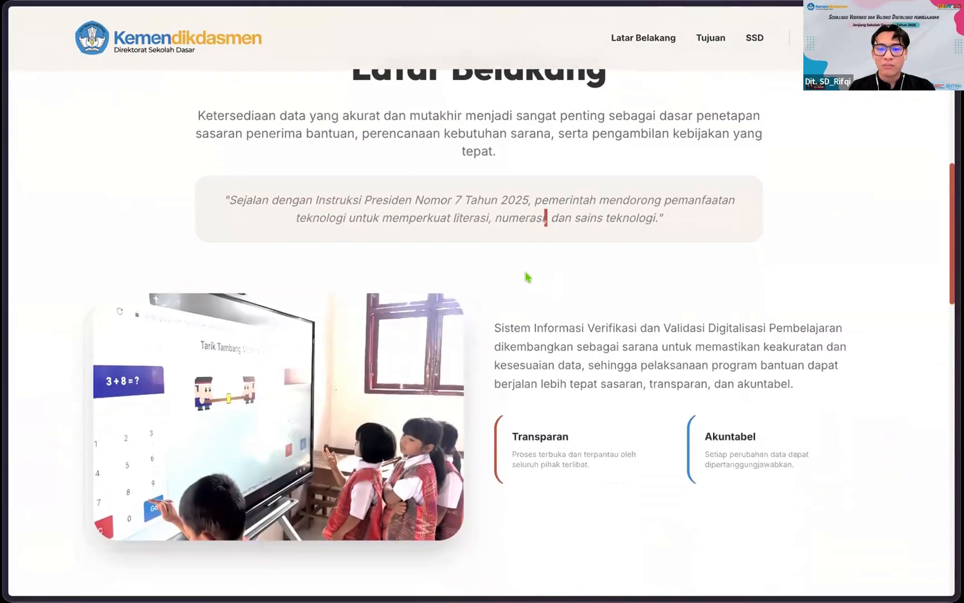
scroll(527, 276, "down", 10)
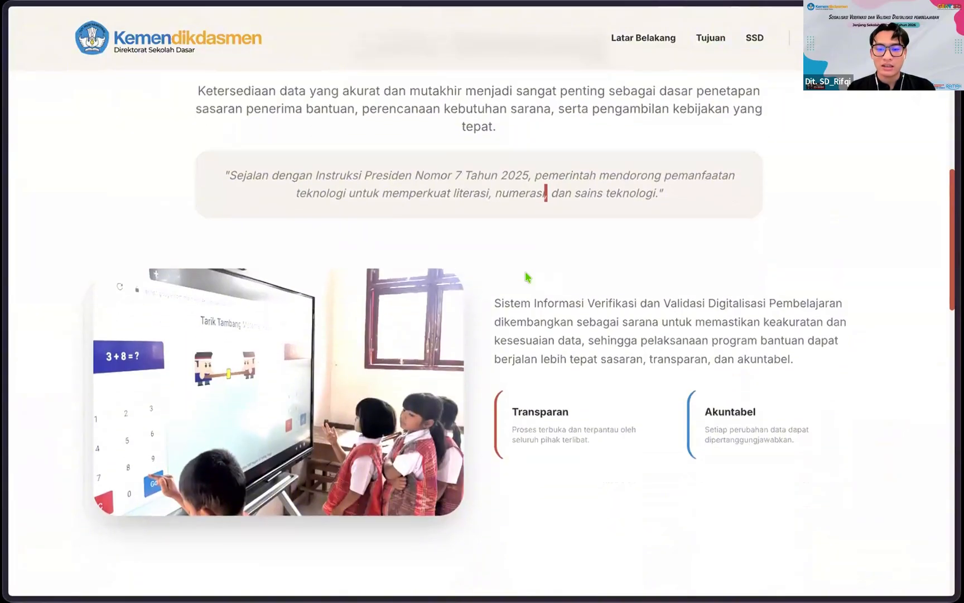
scroll(527, 277, "down", 3)
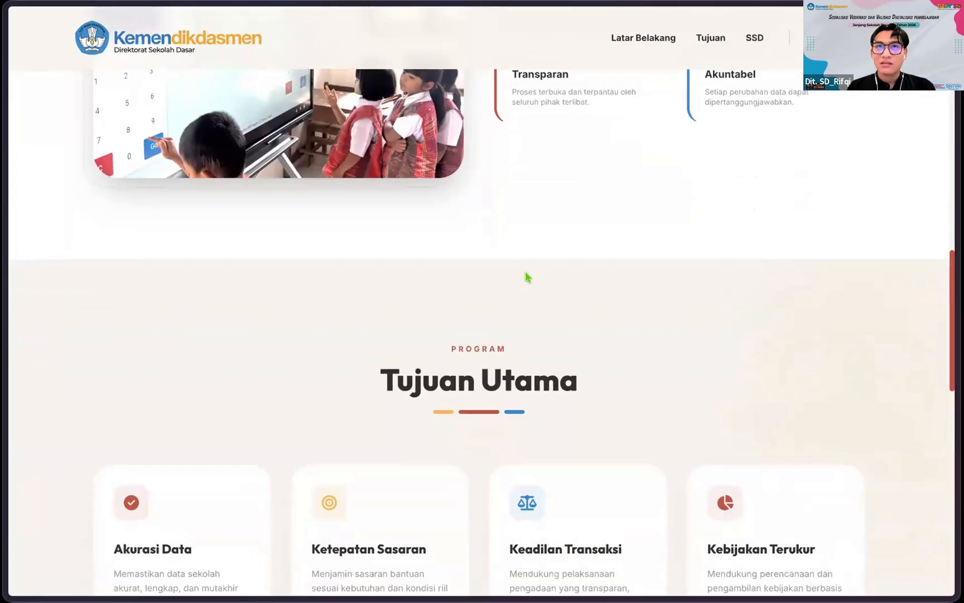
scroll(527, 277, "down", 9)
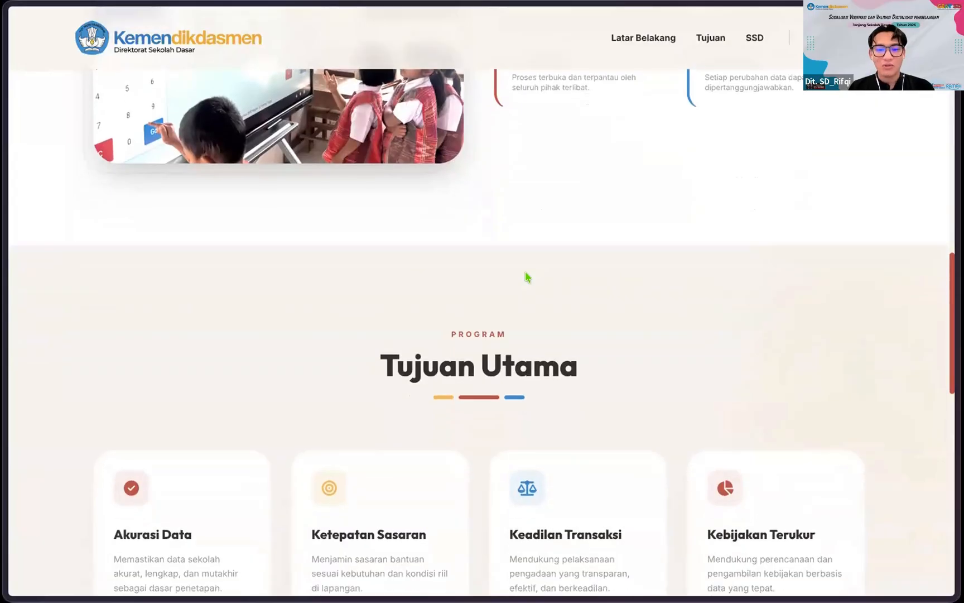
scroll(527, 277, "up", 4)
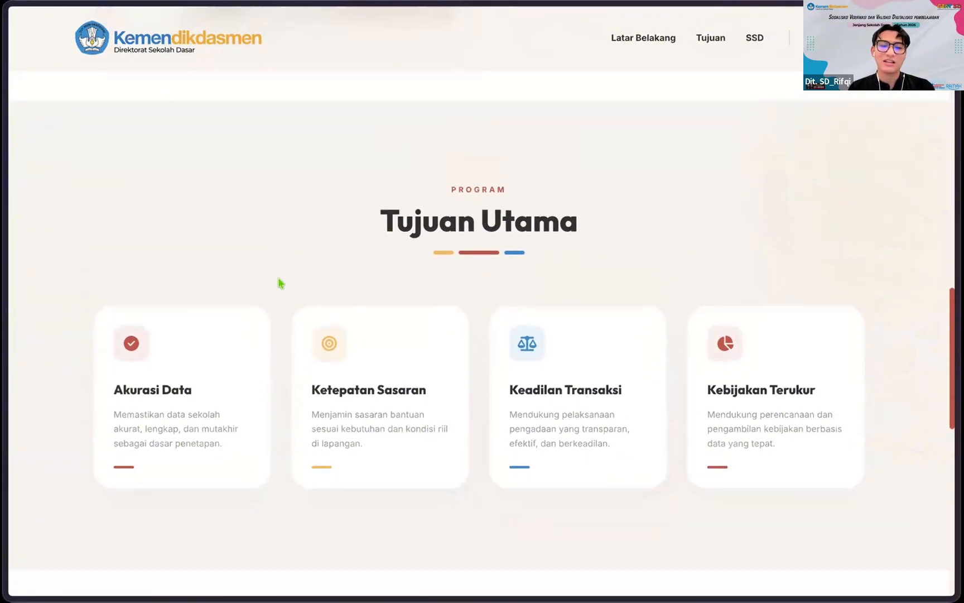
scroll(279, 282, "down", 1)
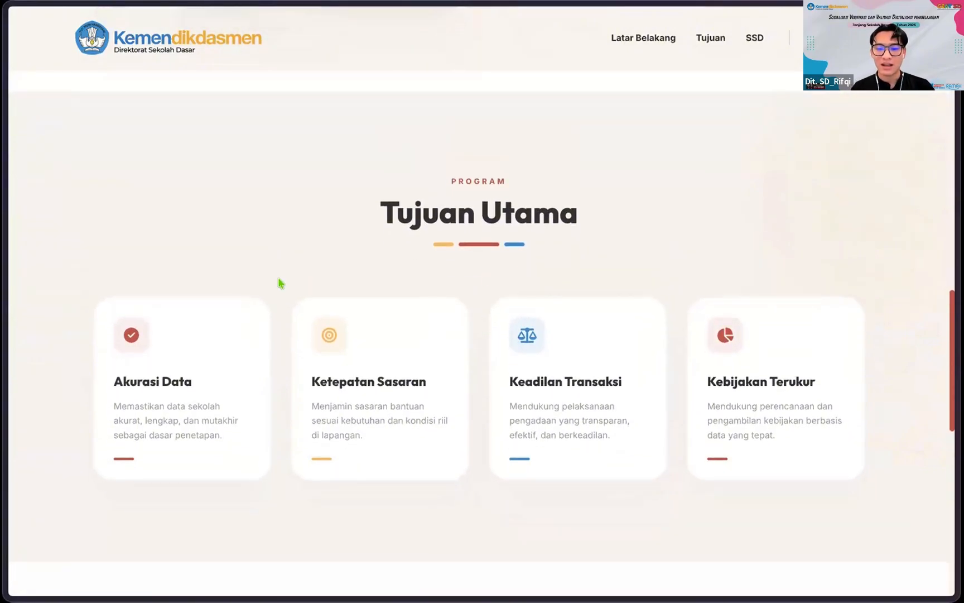
scroll(280, 282, "down", 1)
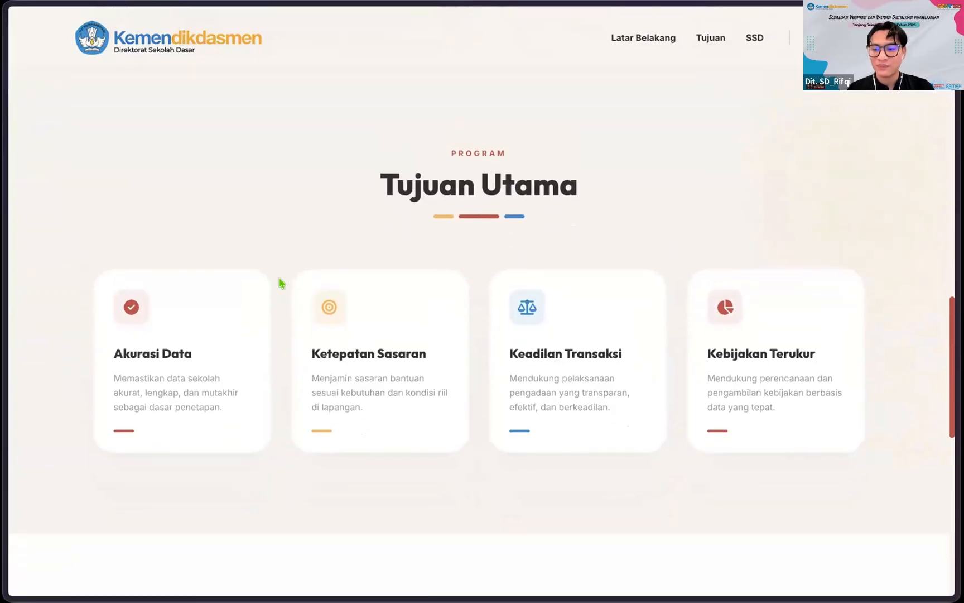
scroll(621, 271, "down", 1)
scroll(675, 205, "down", 10)
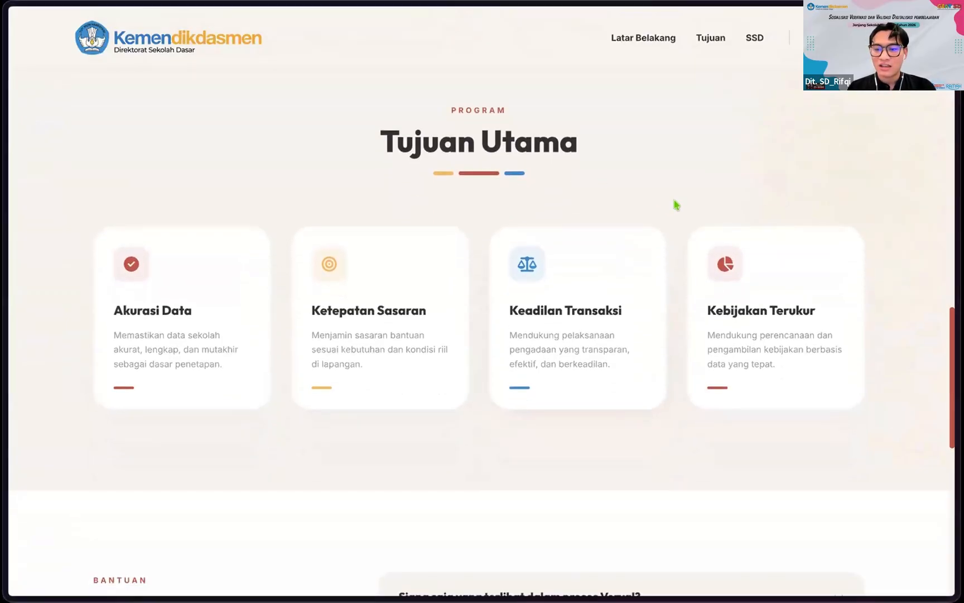
Step: Expand the first Soal Sering Ditanya question to read its answer, then collapse it
scroll(672, 206, "down", 4)
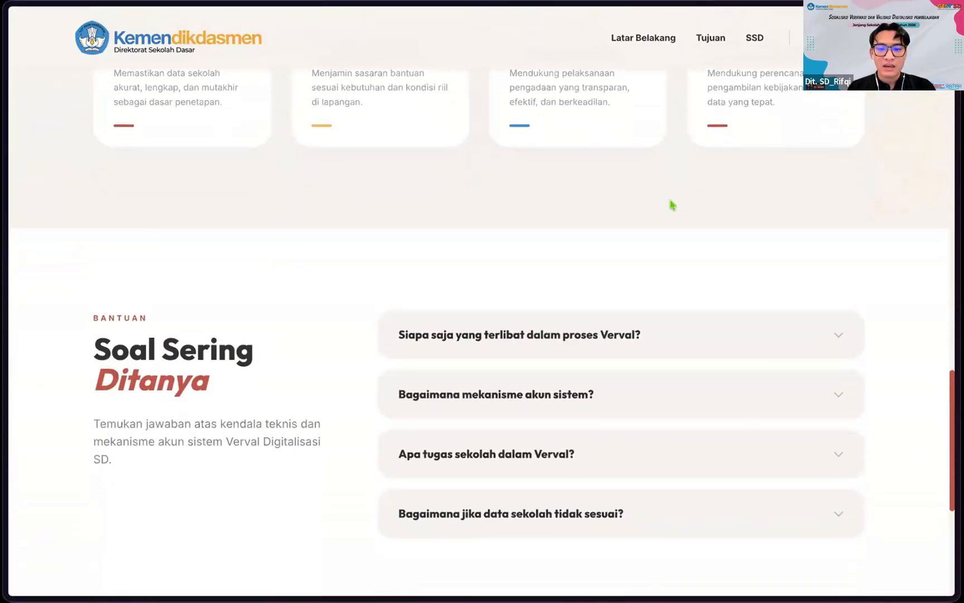
scroll(293, 217, "down", 2)
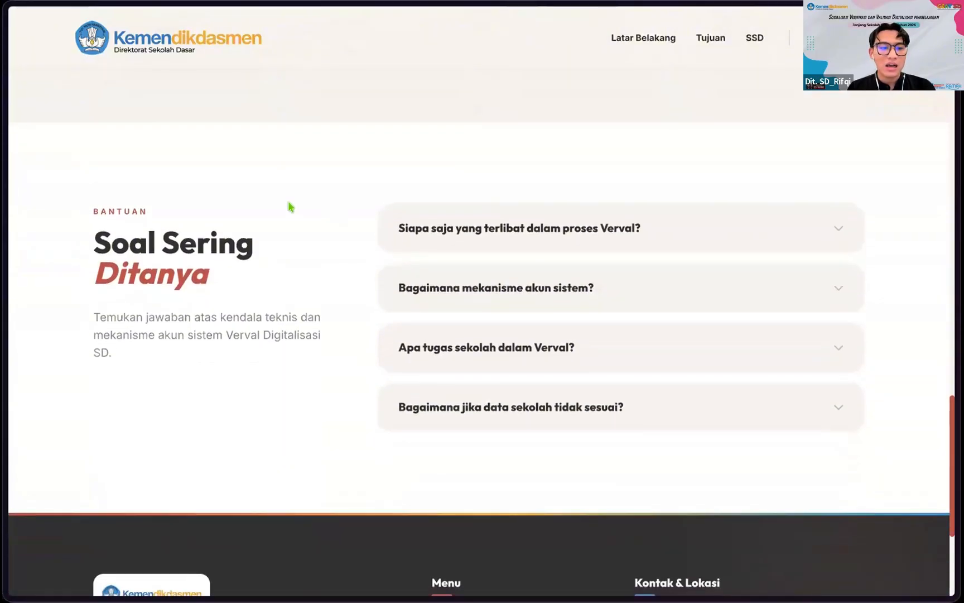
scroll(311, 290, "up", 1)
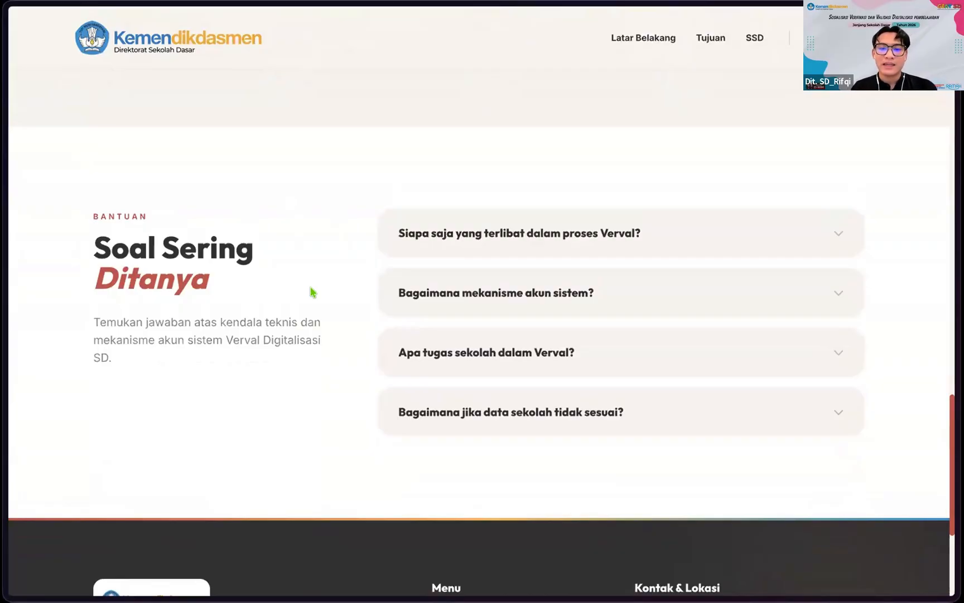
left_click(844, 225)
left_click(838, 230)
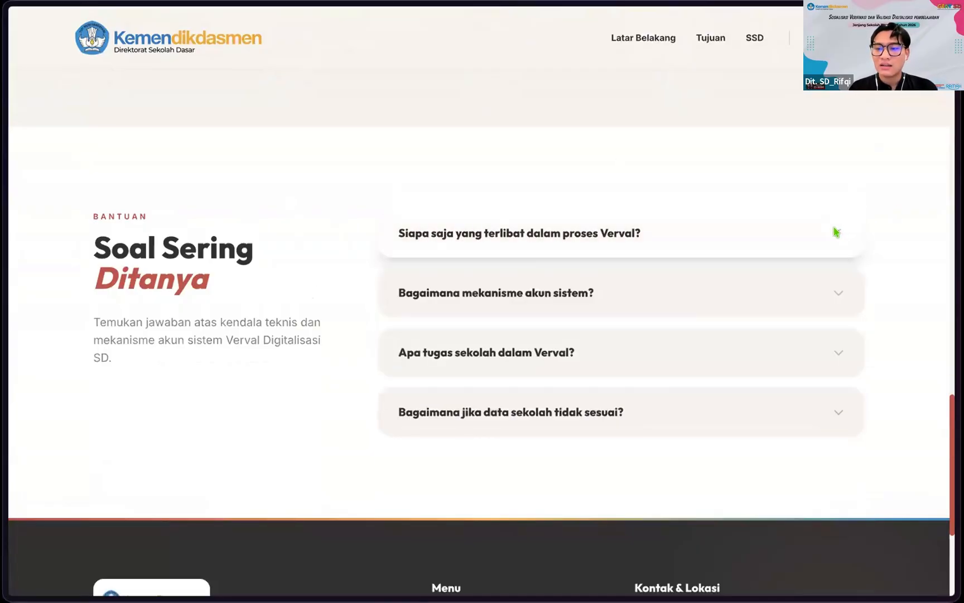
Step: Scroll down to the site footer with its menu links and contact details
scroll(719, 313, "down", 1)
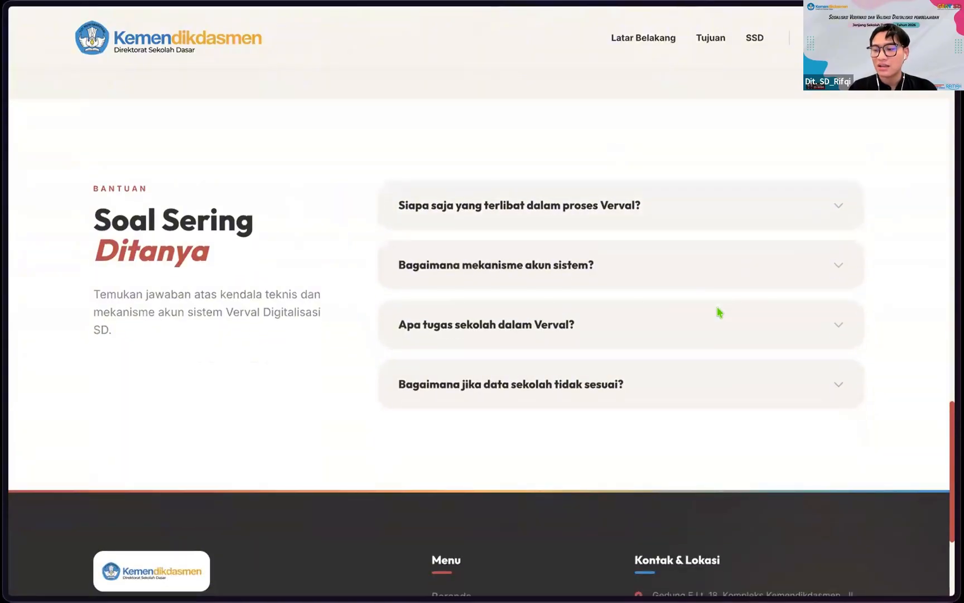
scroll(668, 274, "up", 1)
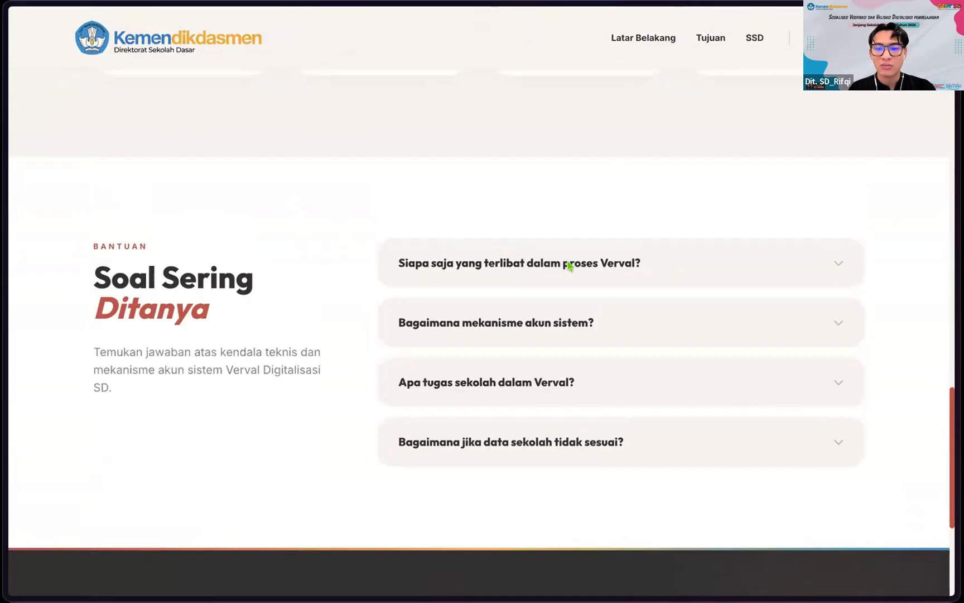
scroll(328, 217, "down", 1)
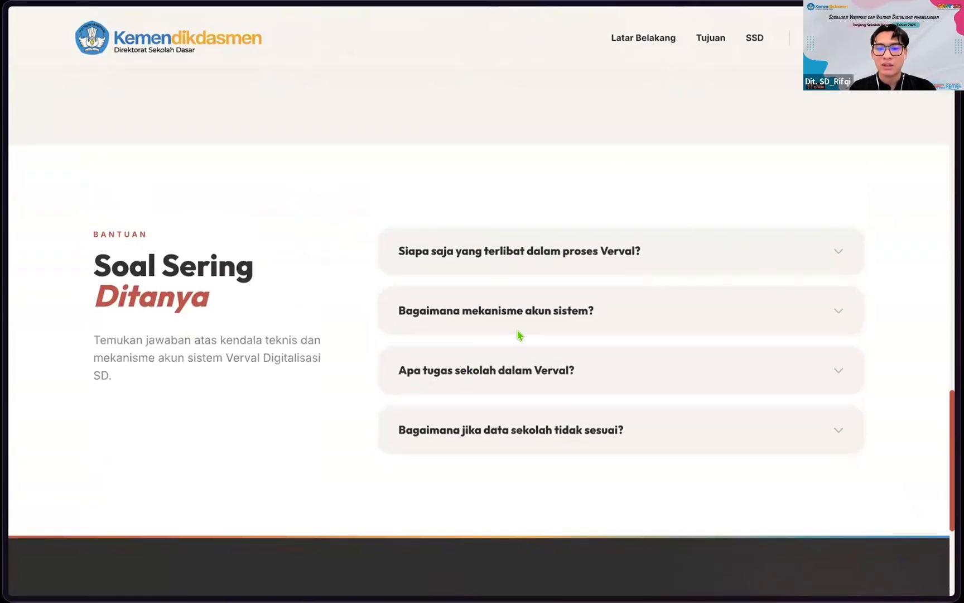
scroll(473, 394, "down", 3)
scroll(444, 293, "up", 3)
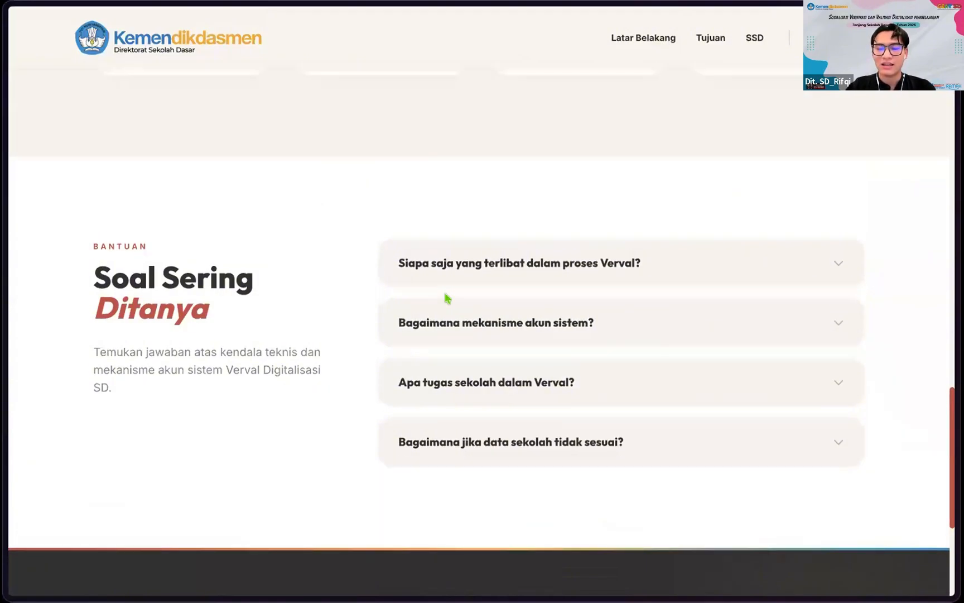
scroll(444, 293, "down", 1)
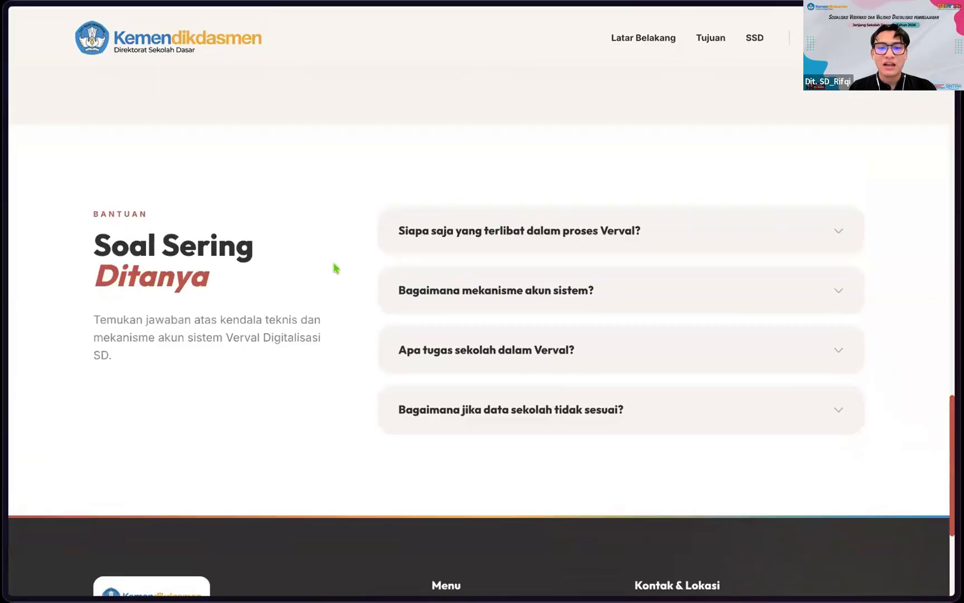
scroll(314, 191, "down", 1)
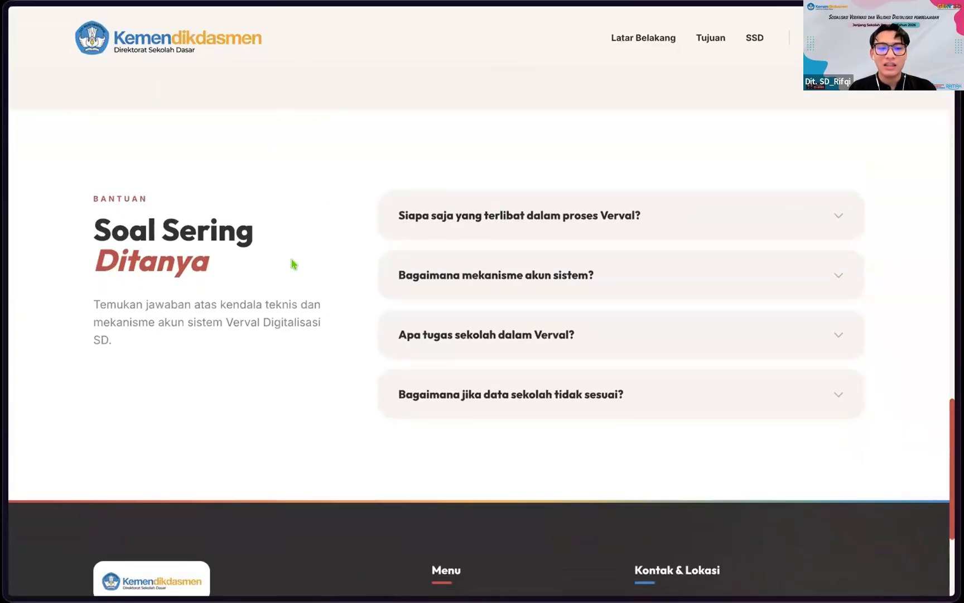
scroll(301, 271, "down", 1)
scroll(314, 306, "down", 3)
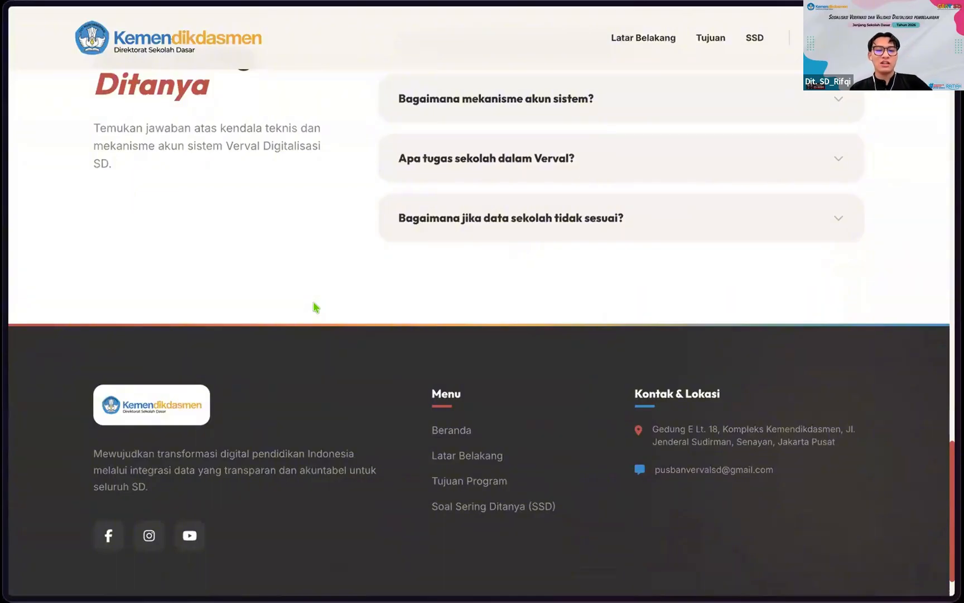
Step: Scroll back up to the 'Verifikasi & Validasi Data Sekolah' hero with Masuk Sistem Verval
scroll(347, 387, "up", 1)
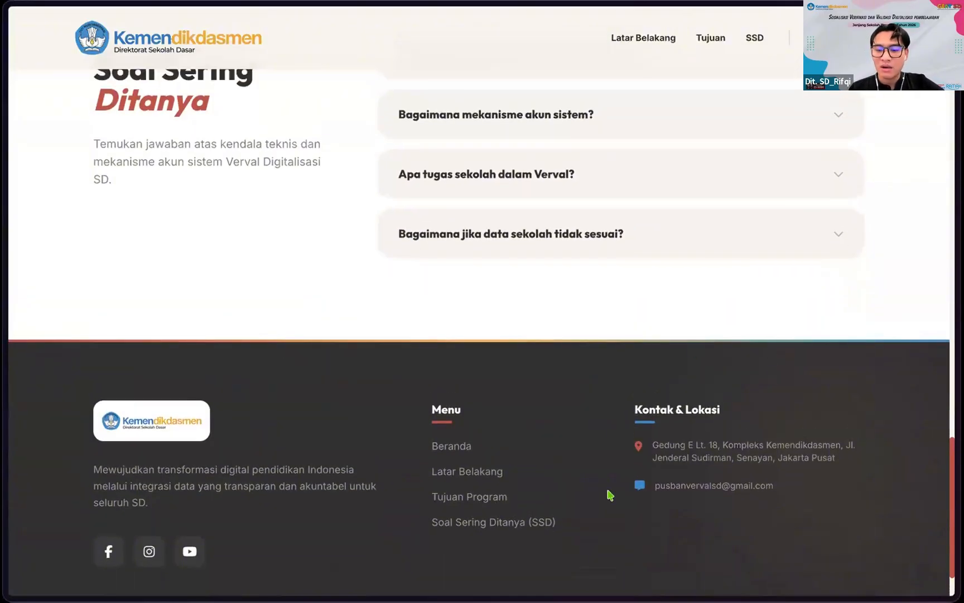
scroll(670, 445, "down", 1)
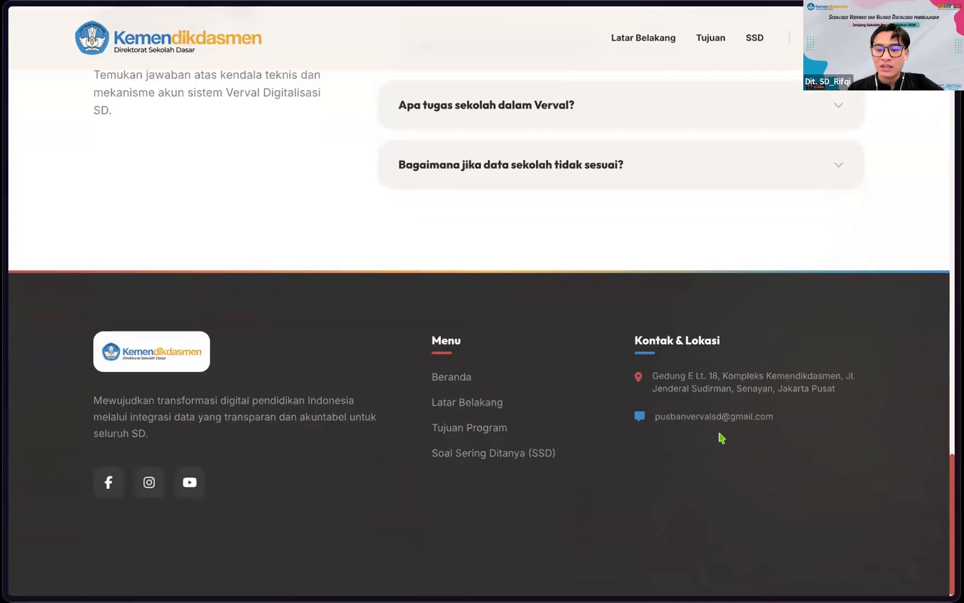
scroll(721, 437, "up", 1)
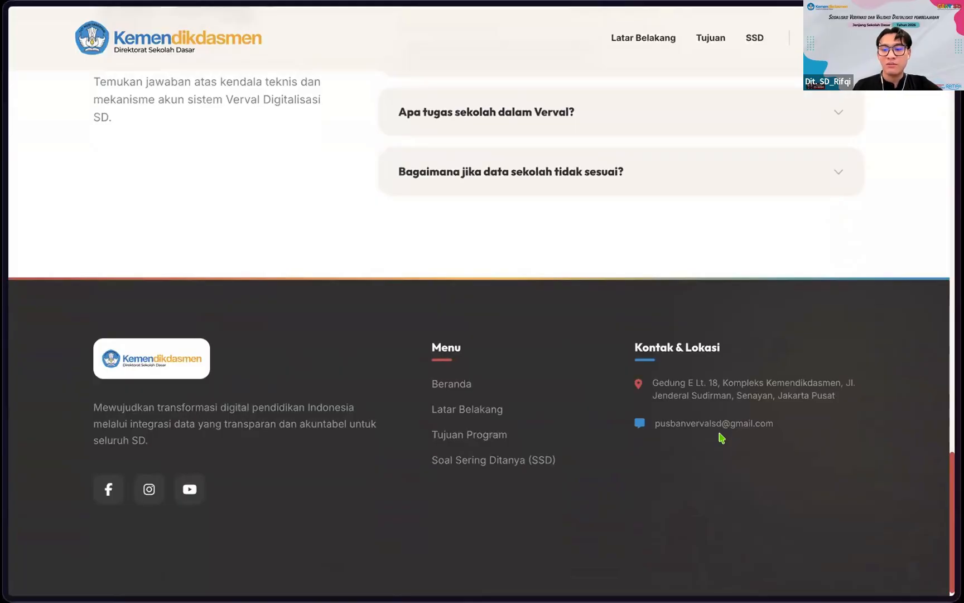
scroll(728, 440, "down", 1)
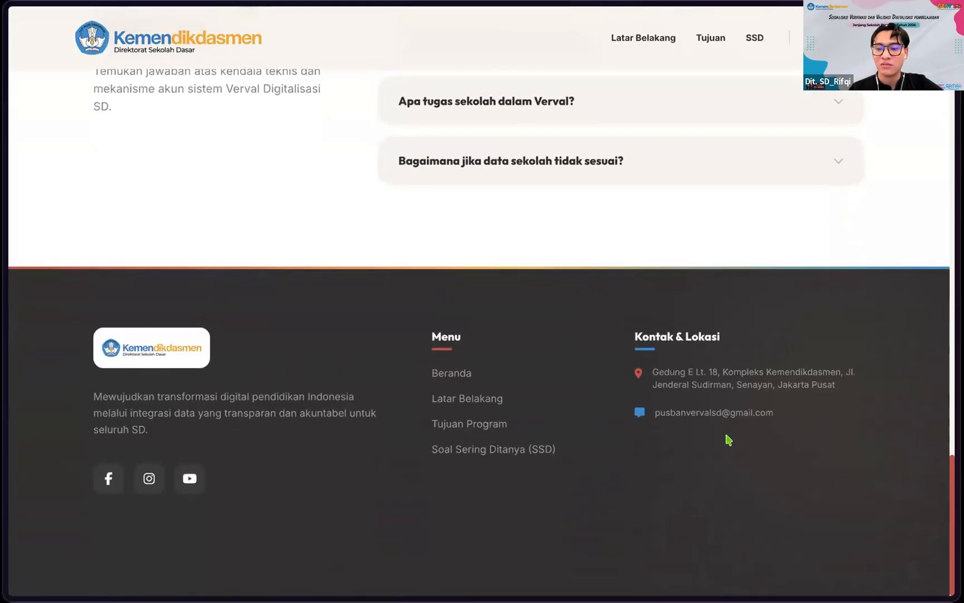
scroll(684, 383, "up", 1)
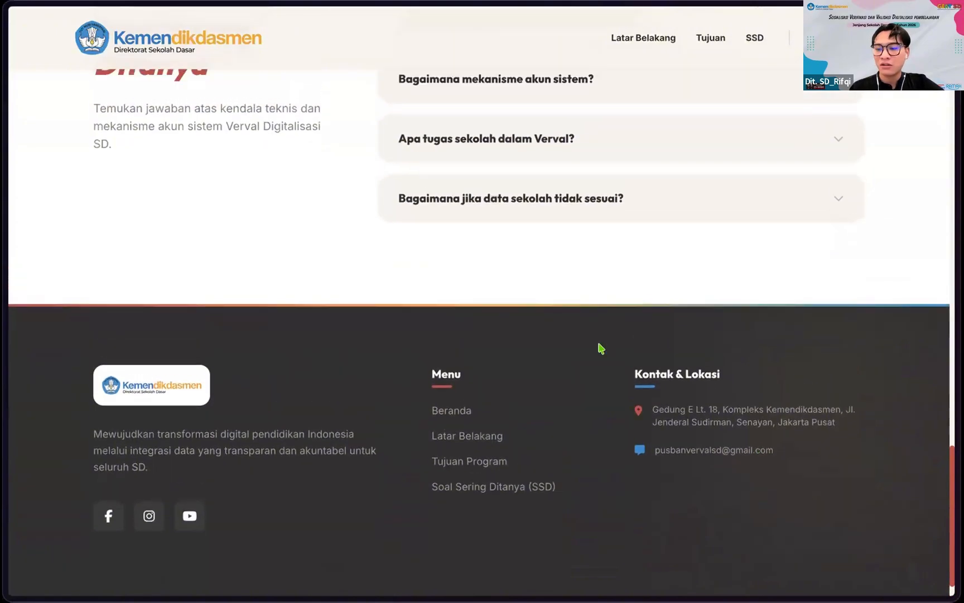
scroll(600, 347, "up", 1)
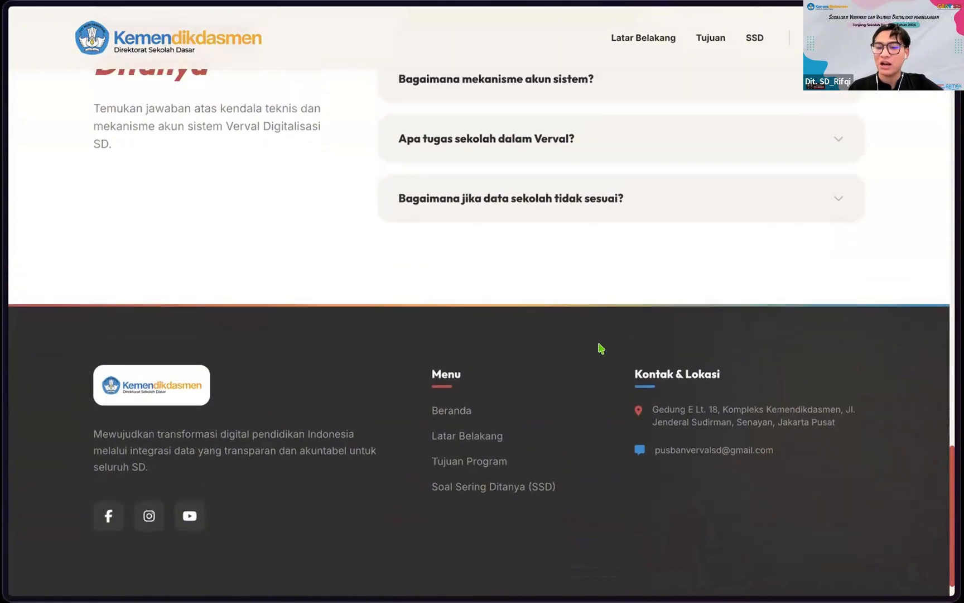
scroll(600, 347, "down", 1)
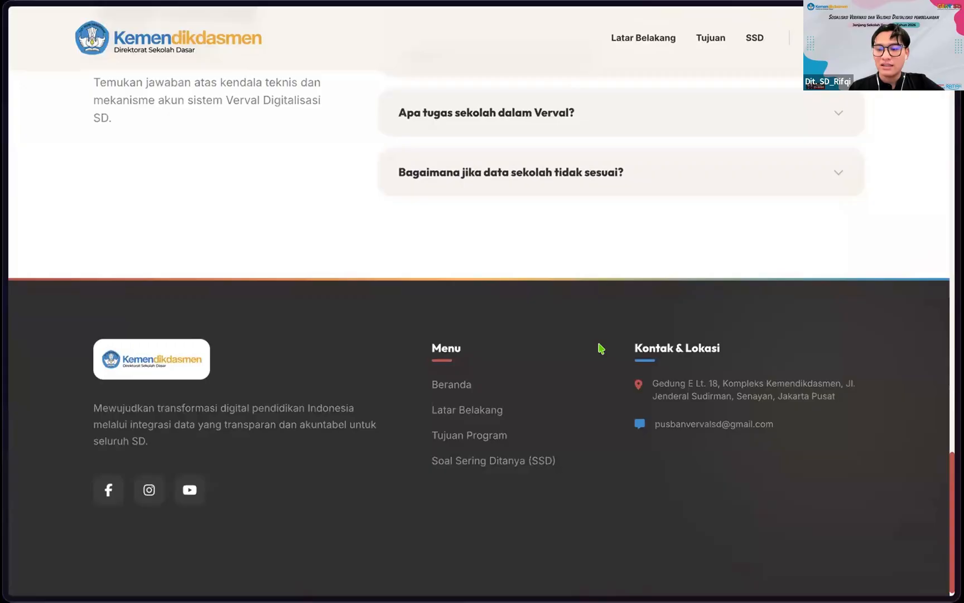
scroll(590, 346, "up", 1)
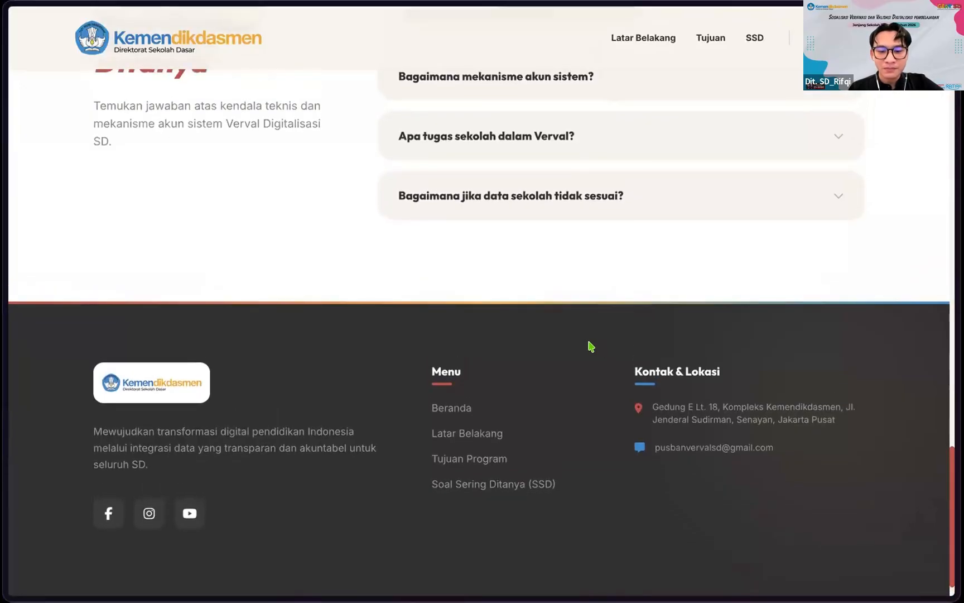
scroll(590, 346, "up", 20)
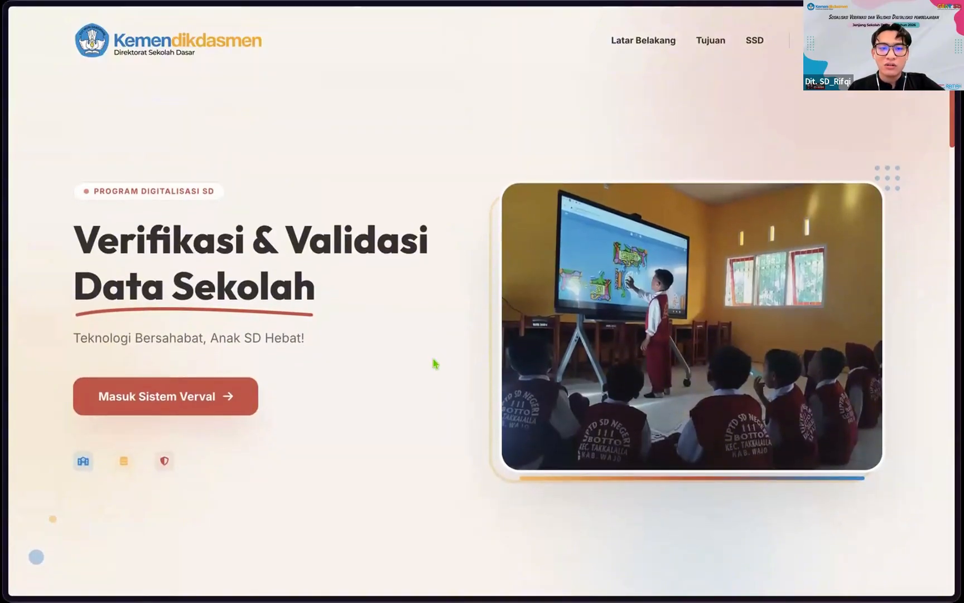
Step: Enter Masuk Sistem Verval and choose the Dinas Pendidikan dan BB/BPMP login role
left_click(226, 395)
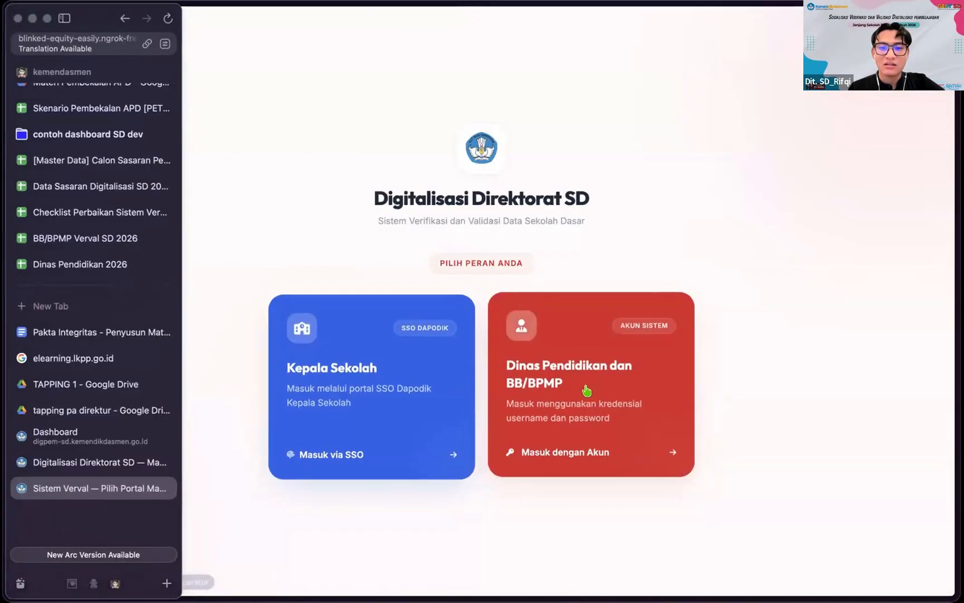
key("super+s")
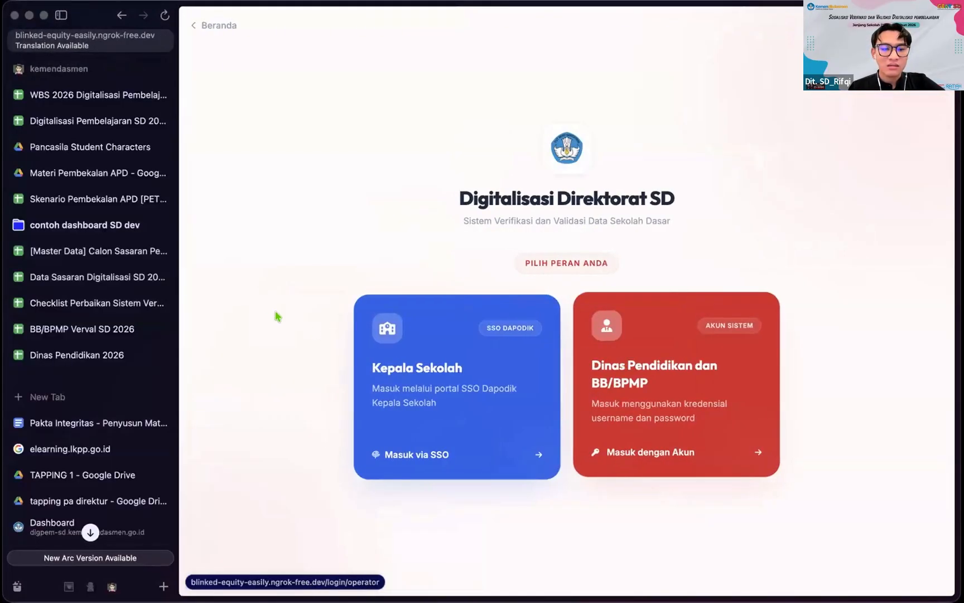
key("super+s")
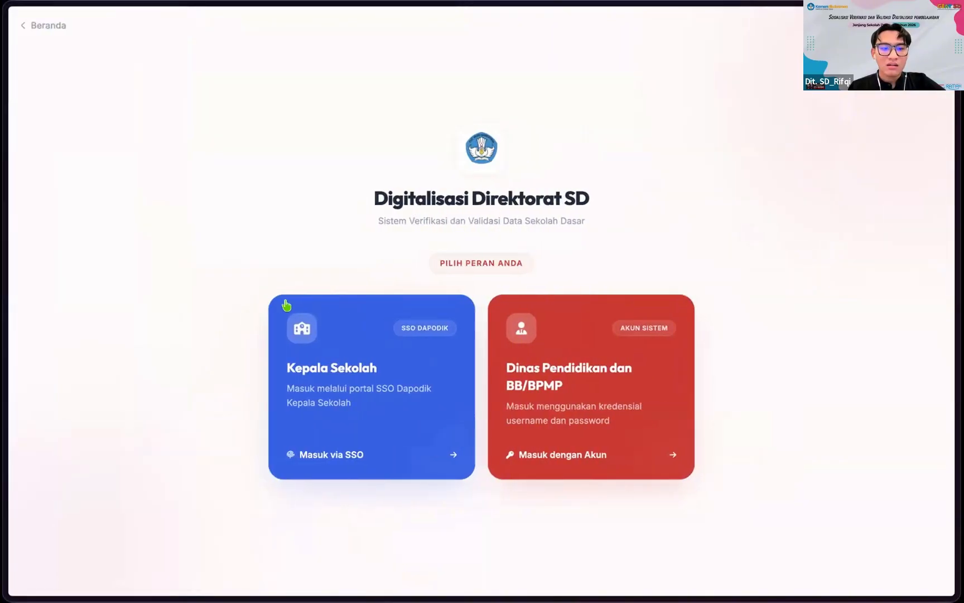
left_click(594, 374)
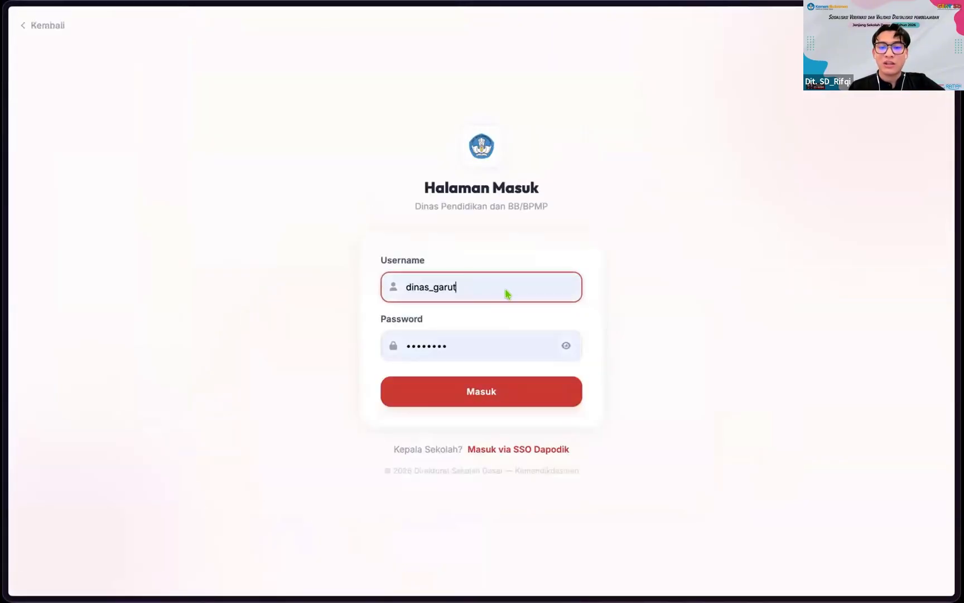
Step: Fill the username and password on the Halaman Masuk from the browser's saved login
left_click(325, 281)
left_click(489, 277)
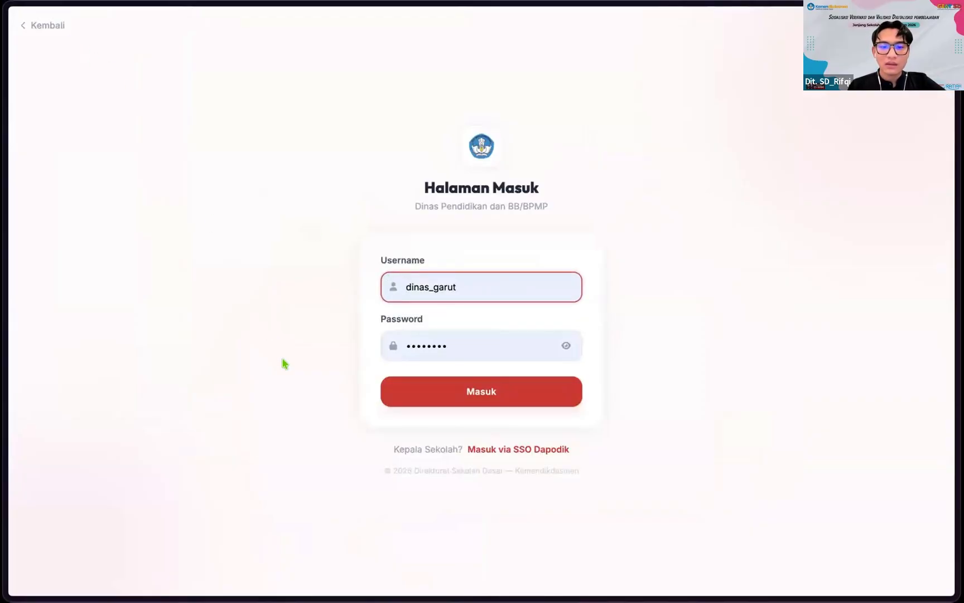
left_click(344, 282)
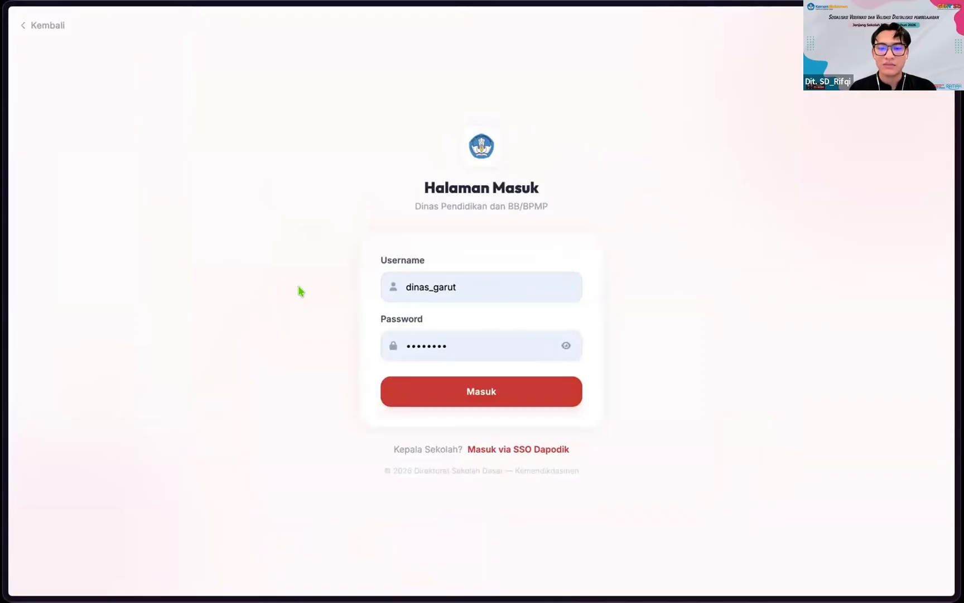
left_click(472, 283)
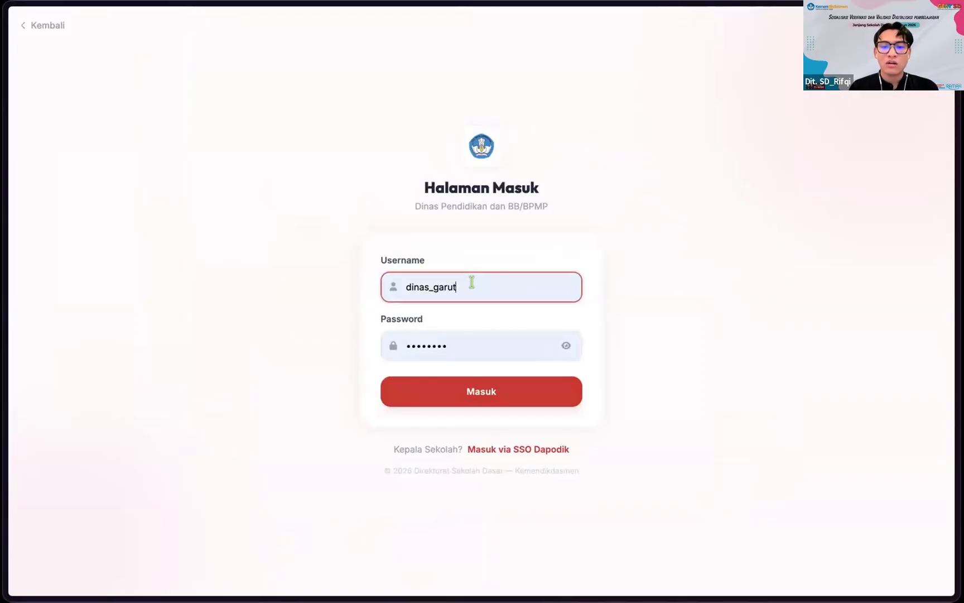
left_click(454, 283)
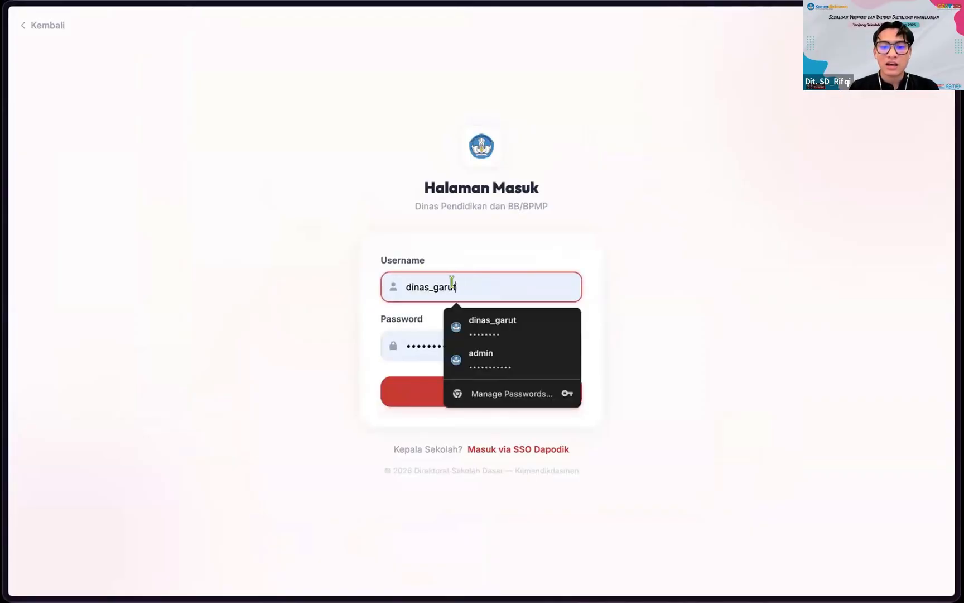
left_click(629, 264)
left_click(520, 288)
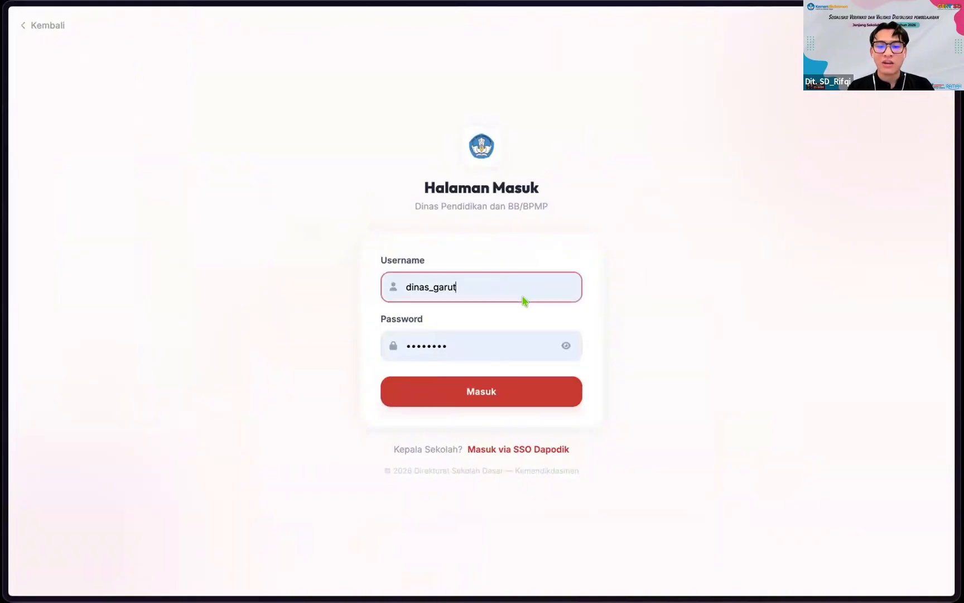
left_click(385, 348)
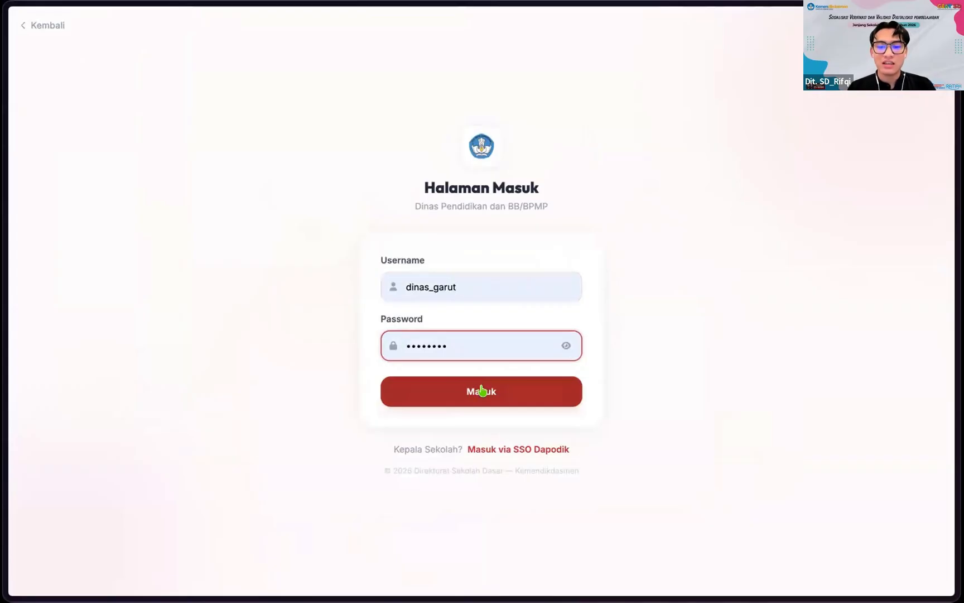
Step: Log in and review the Registrasi Dinas Pendidikan form with Jawa Barat and Kab. Garut preset
left_click(483, 392)
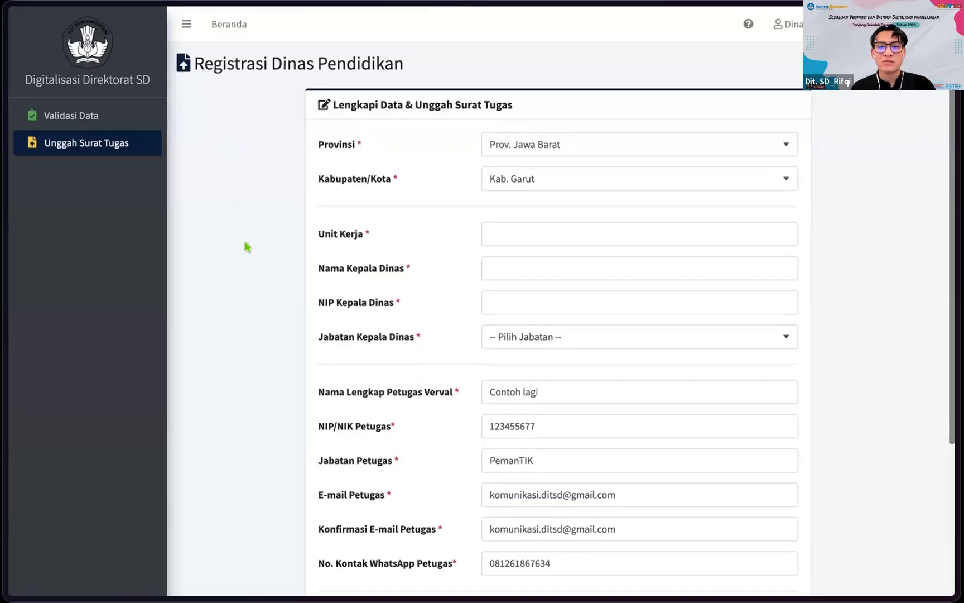
scroll(246, 245, "down", 5)
scroll(246, 244, "up", 5)
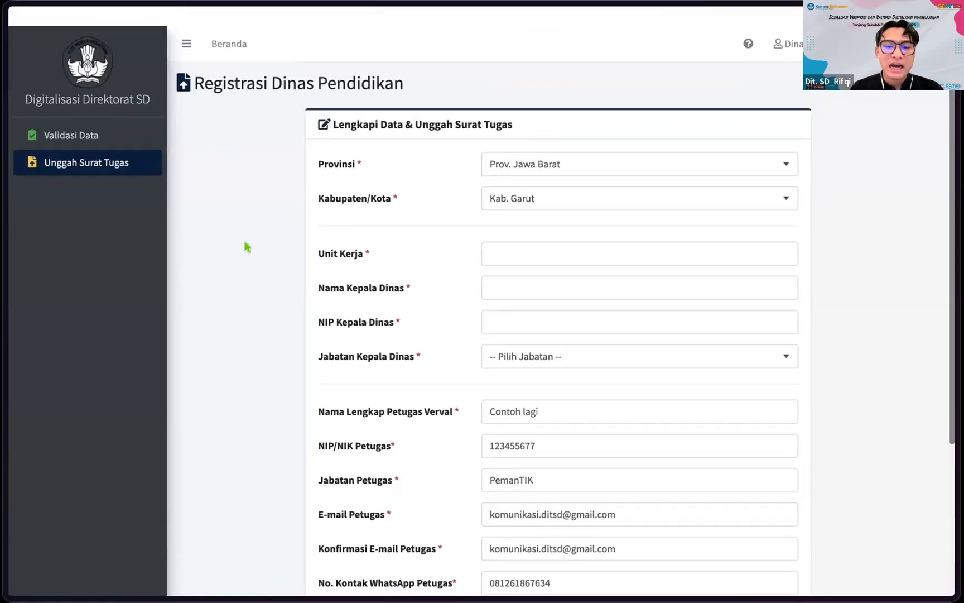
scroll(246, 244, "down", 1)
scroll(280, 216, "up", 1)
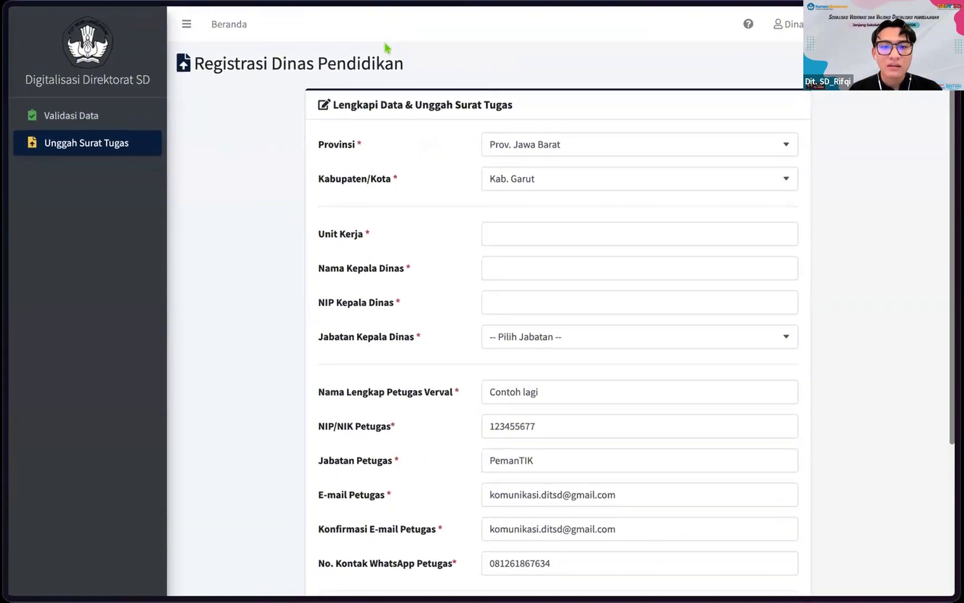
scroll(309, 212, "up", 1)
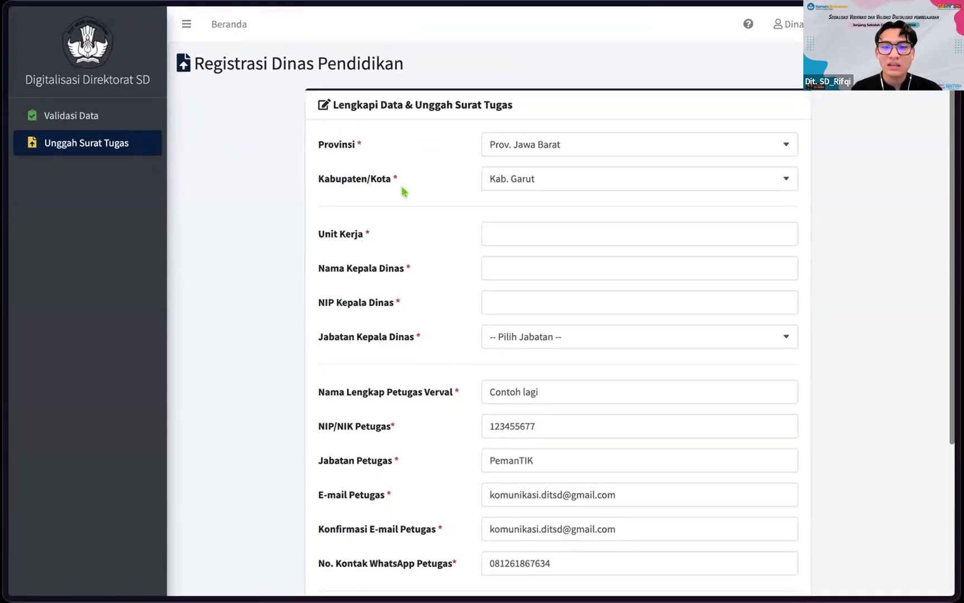
scroll(404, 191, "down", 5)
scroll(405, 191, "up", 5)
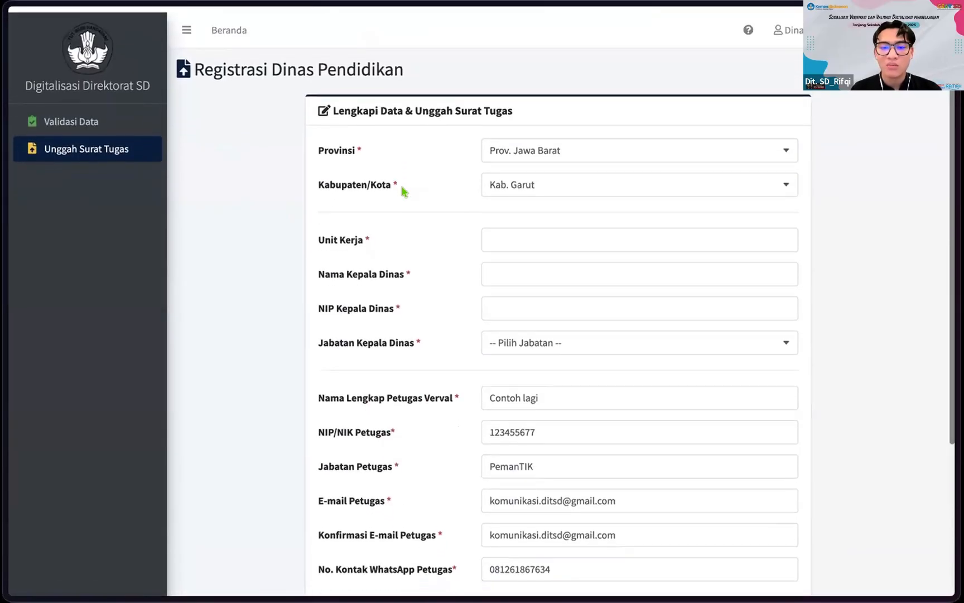
scroll(336, 280, "down", 1)
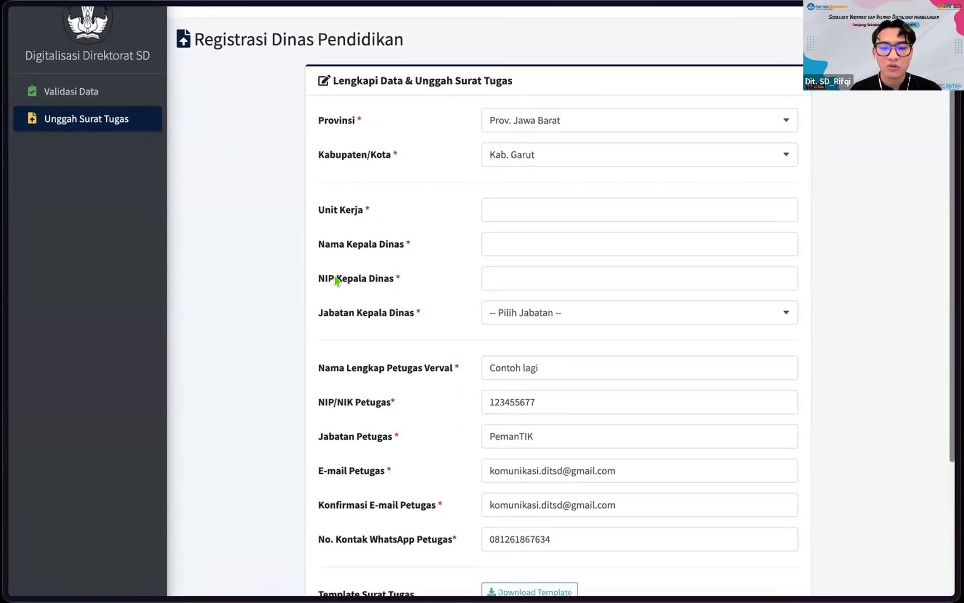
scroll(336, 281, "up", 1)
scroll(306, 191, "down", 6)
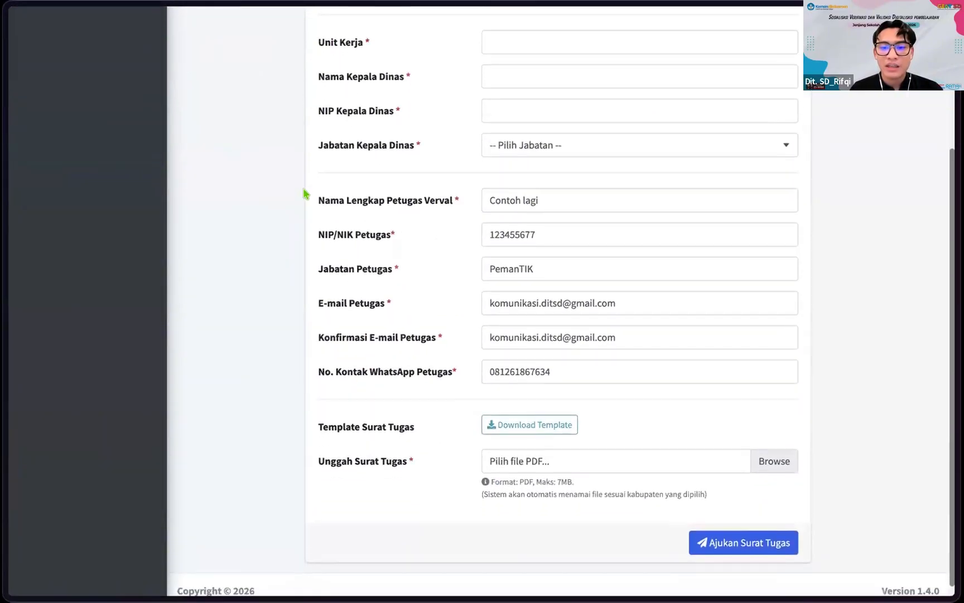
scroll(313, 190, "up", 5)
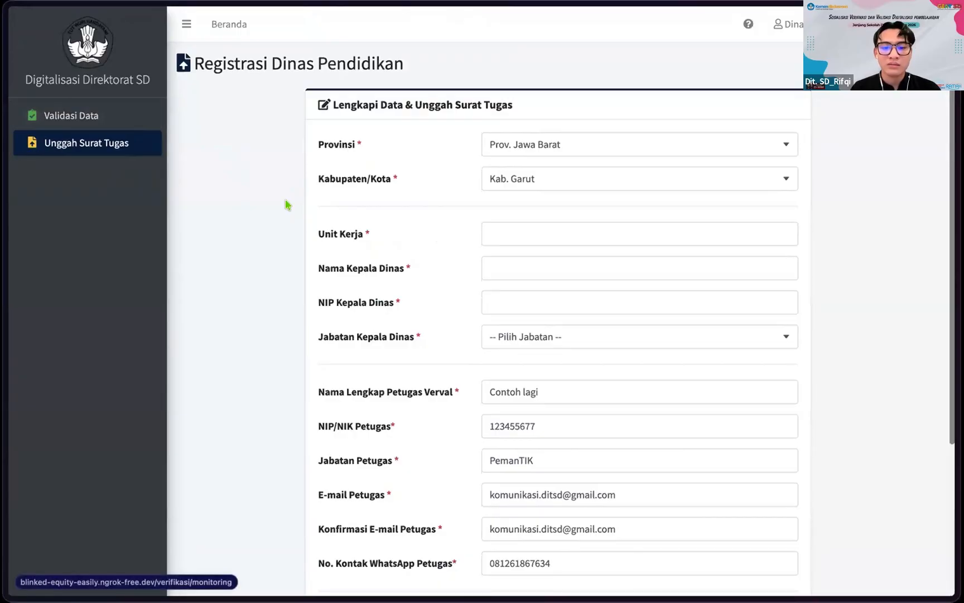
scroll(286, 204, "up", 1)
scroll(424, 361, "down", 3)
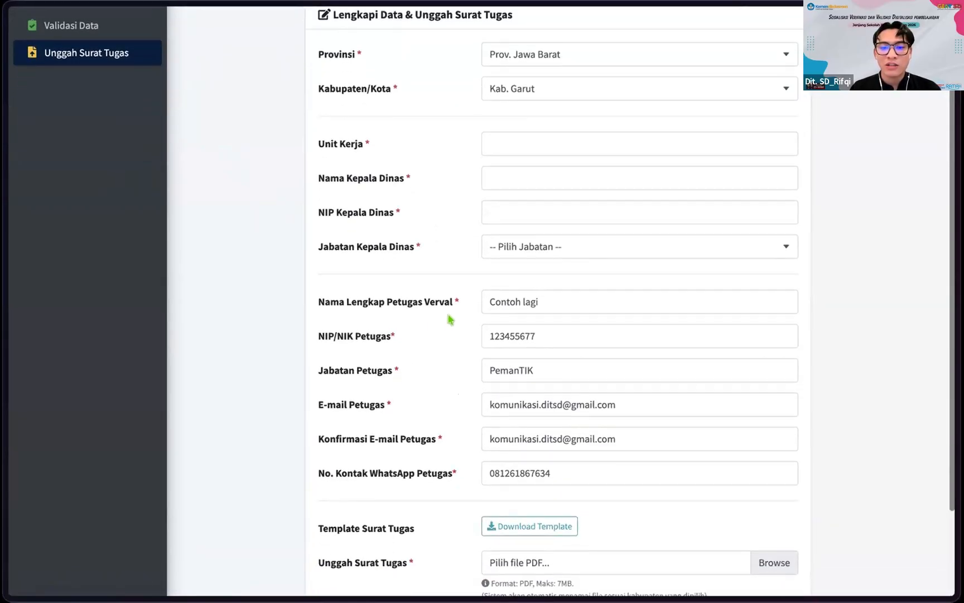
scroll(451, 245, "up", 1)
scroll(429, 228, "up", 1)
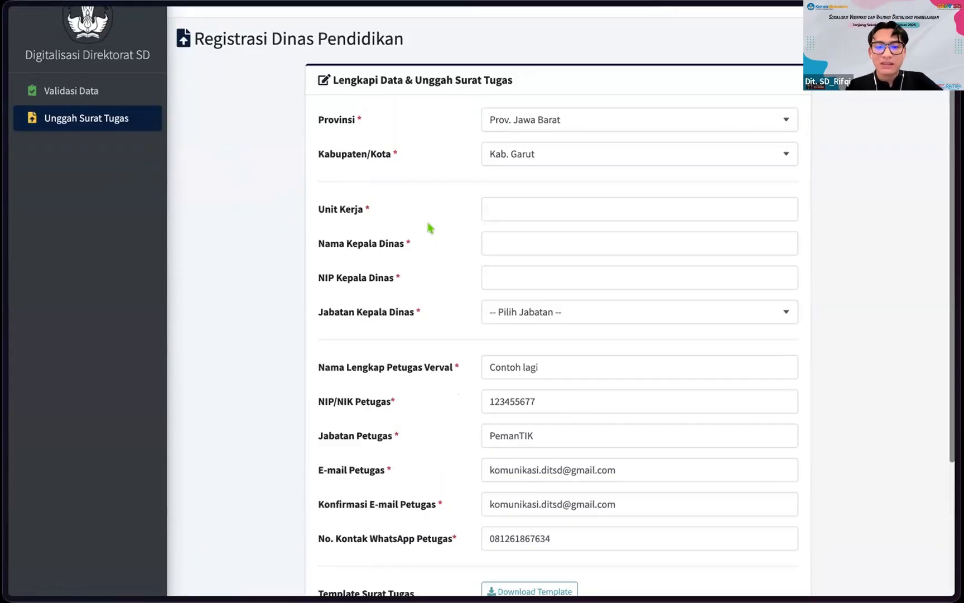
scroll(430, 228, "up", 1)
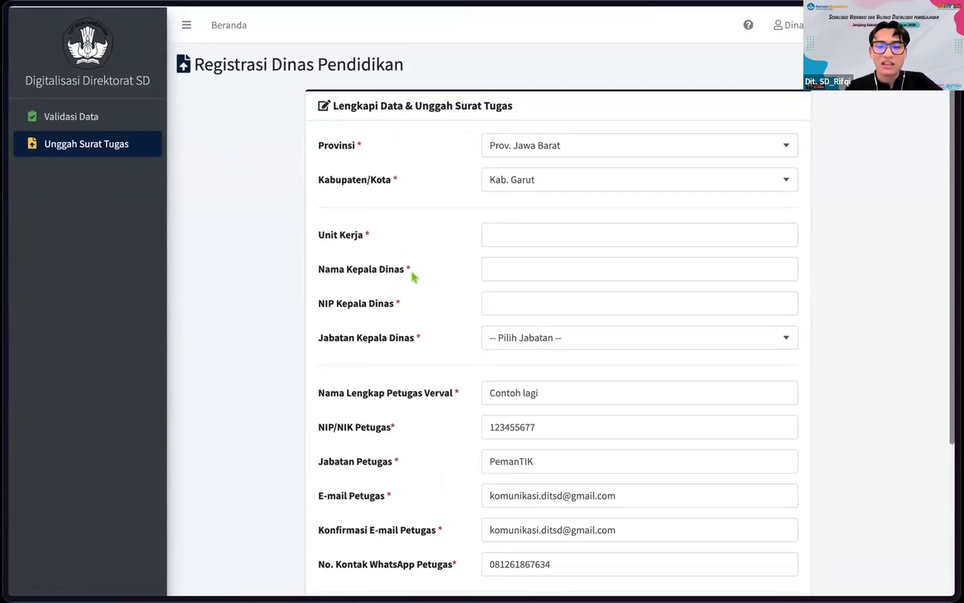
scroll(441, 321, "down", 1)
scroll(452, 262, "up", 1)
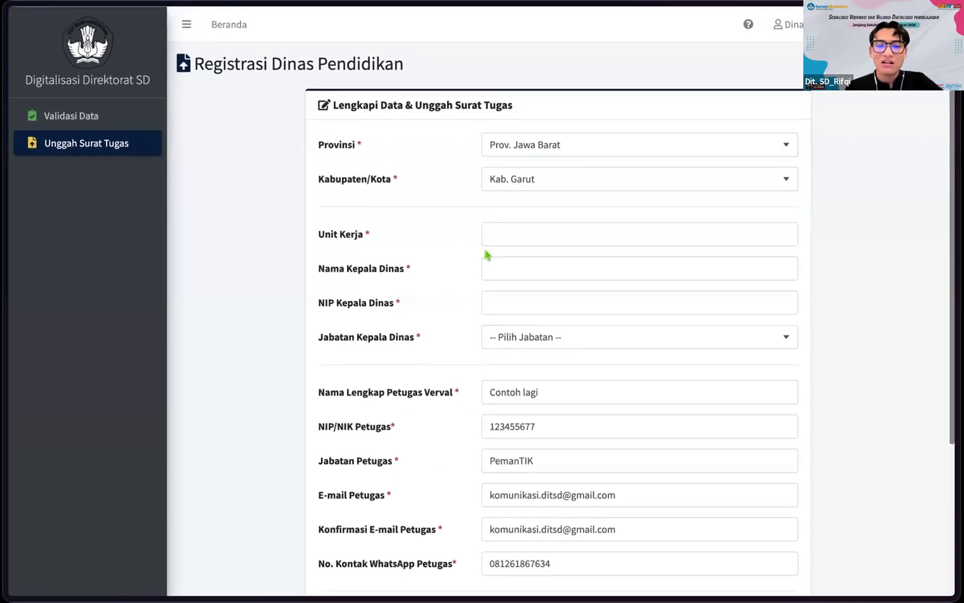
Step: Select the Unit Kerja field, then look over the rest of the registration form
left_click(505, 242)
left_click(447, 241)
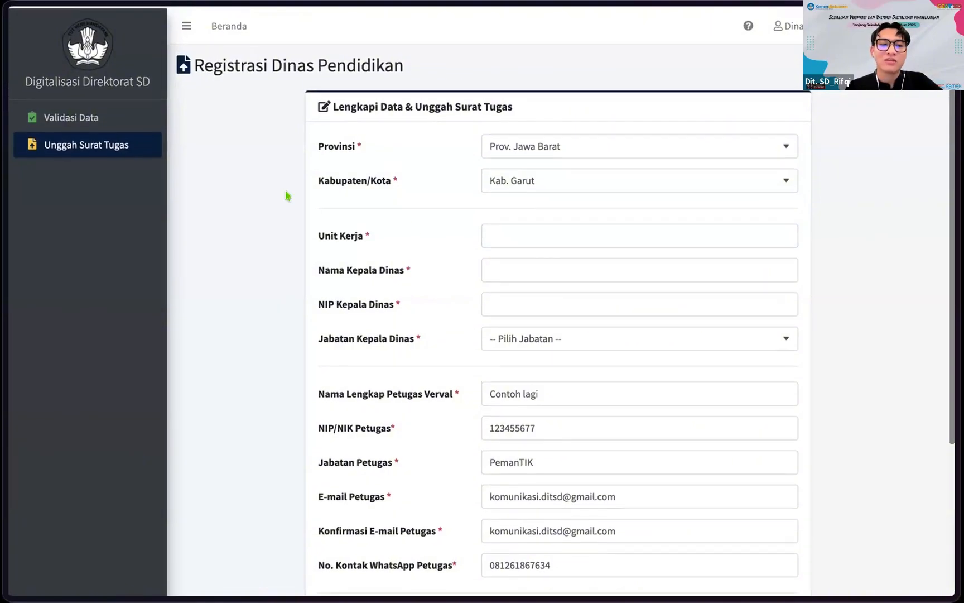
scroll(415, 275, "down", 4)
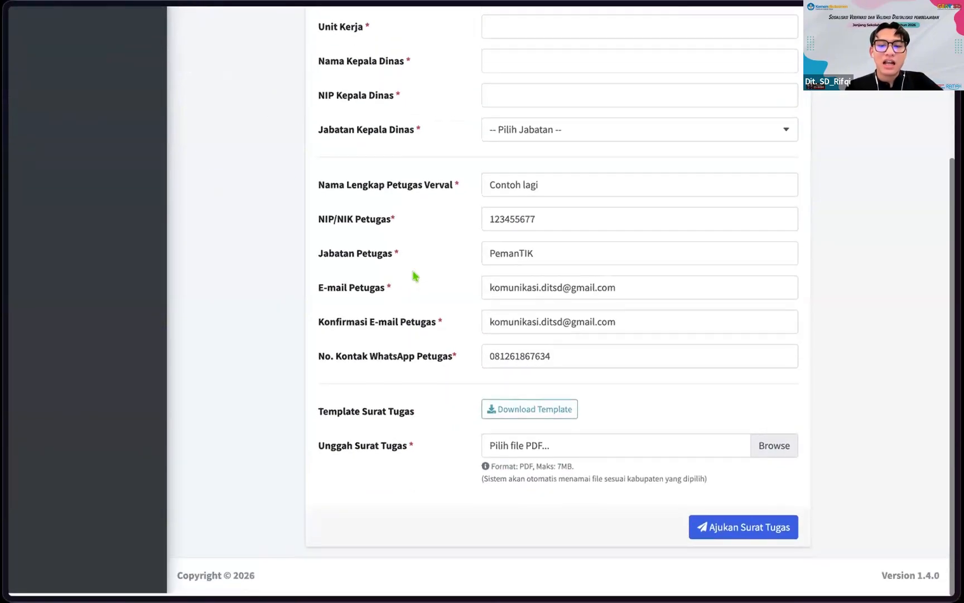
scroll(415, 276, "up", 4)
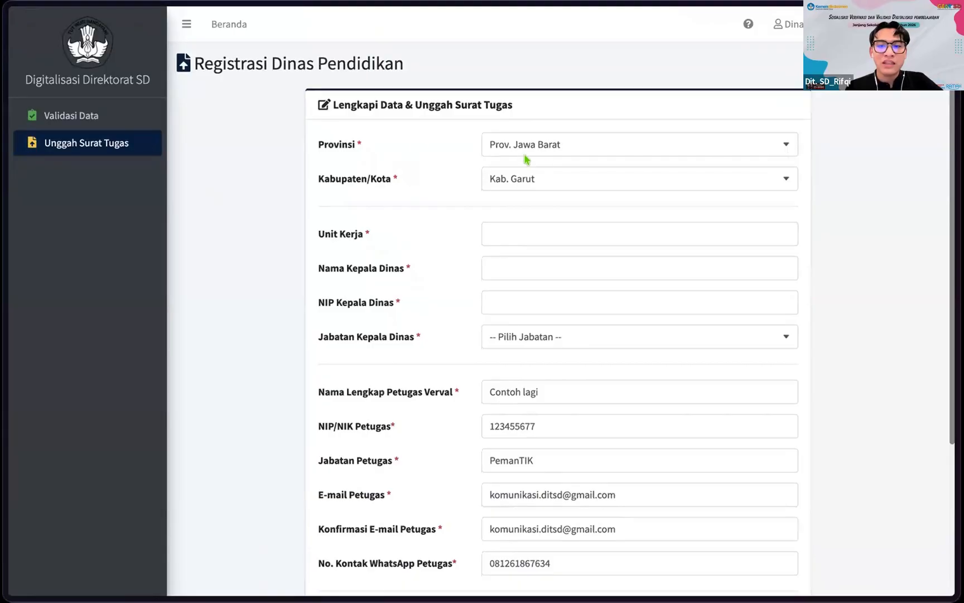
scroll(306, 187, "down", 4)
scroll(307, 186, "up", 4)
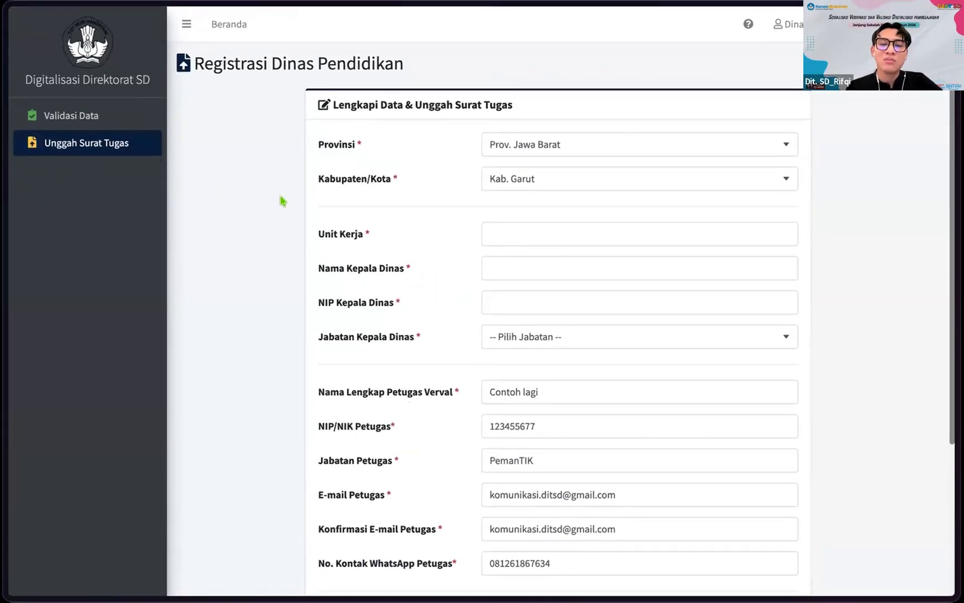
Step: Visit the data validation page, then the account profile page via the account menu
left_click(111, 115)
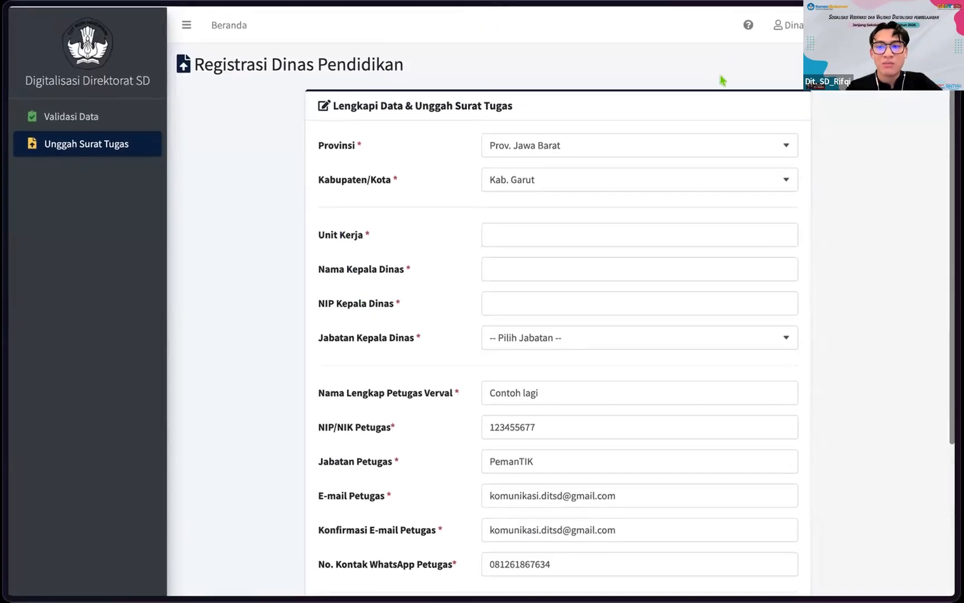
left_click(789, 24)
left_click(765, 51)
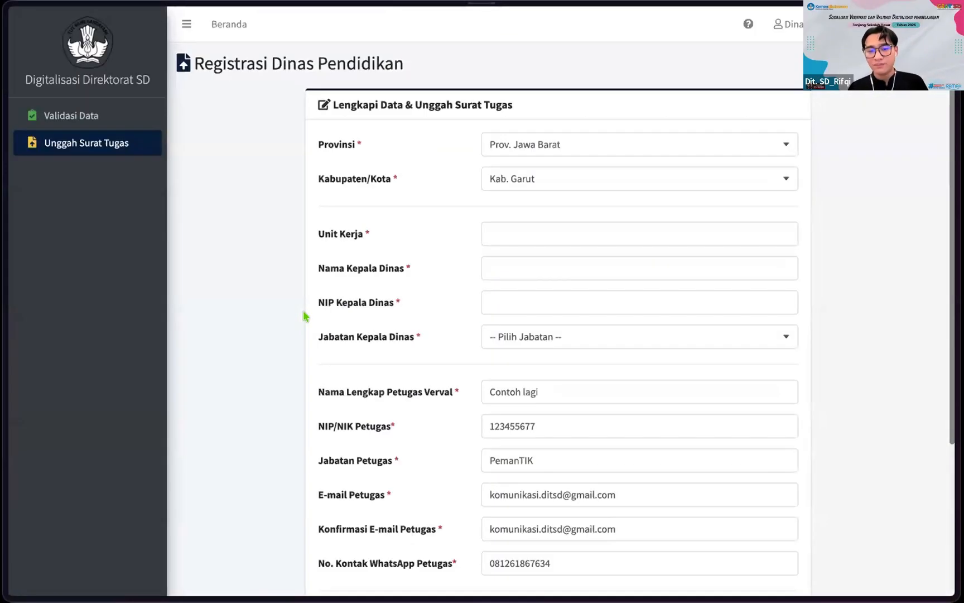
scroll(304, 316, "down", 3)
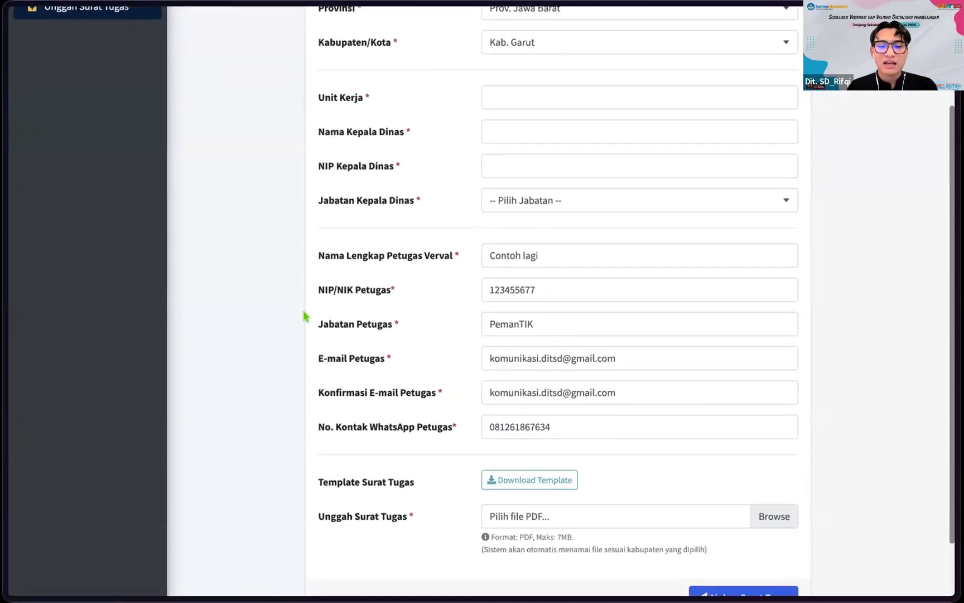
scroll(304, 317, "up", 3)
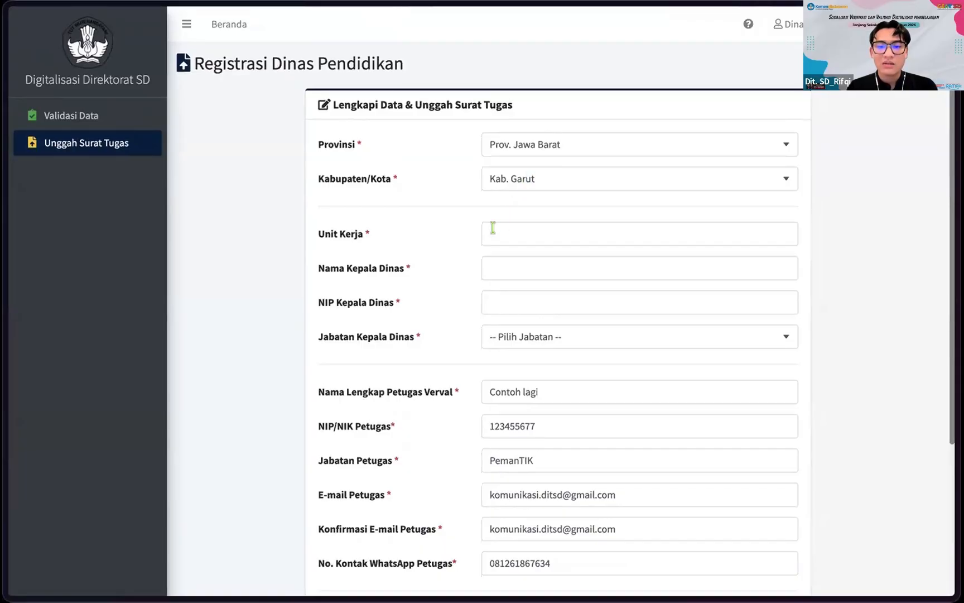
left_click(496, 233)
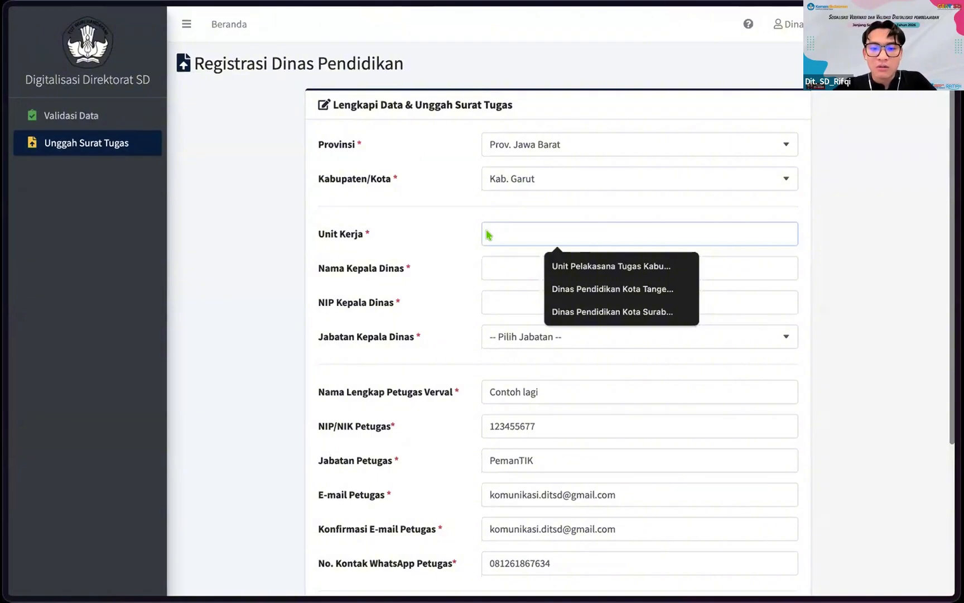
left_click(453, 240)
left_click(552, 139)
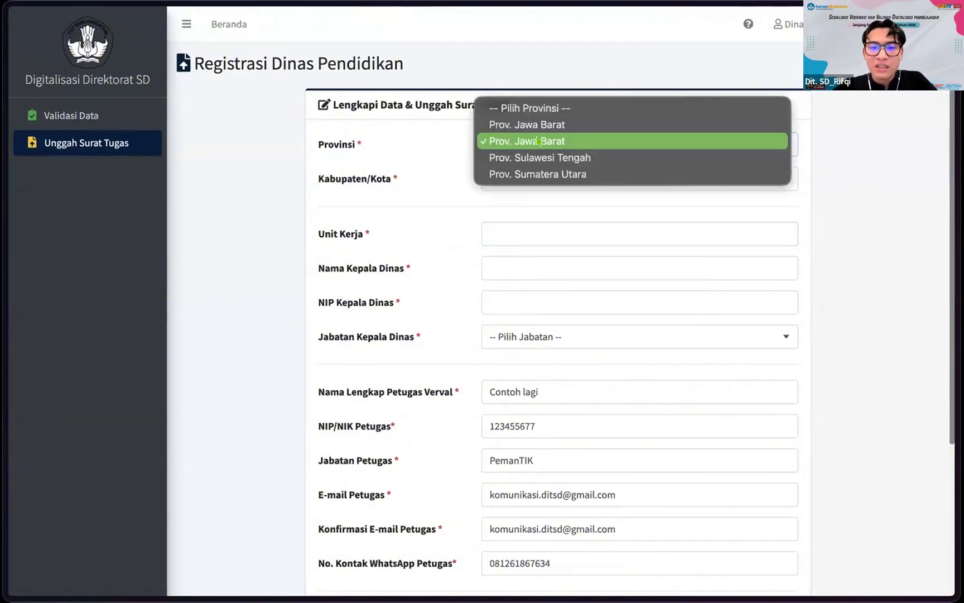
left_click(508, 138)
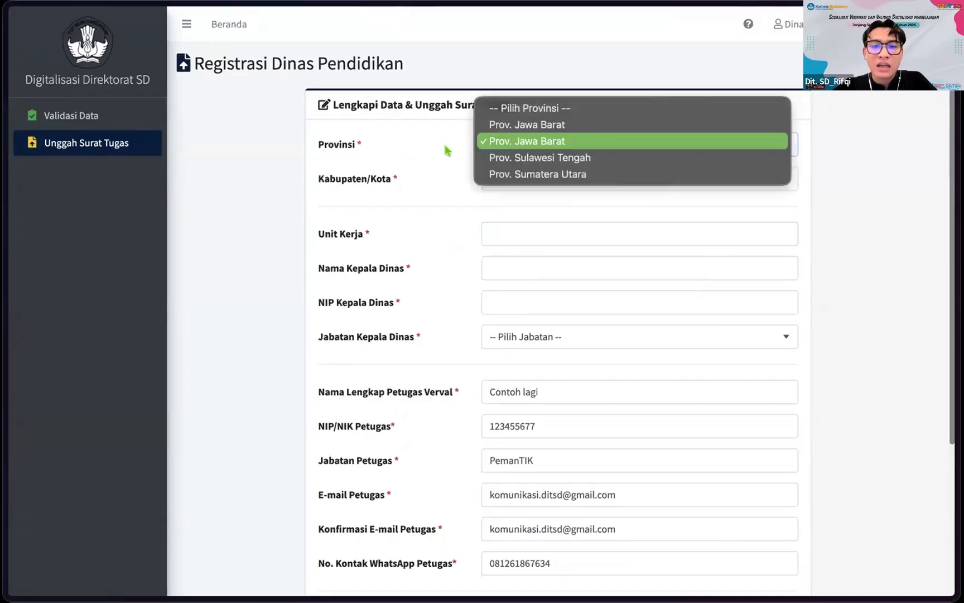
left_click(423, 152)
left_click(499, 145)
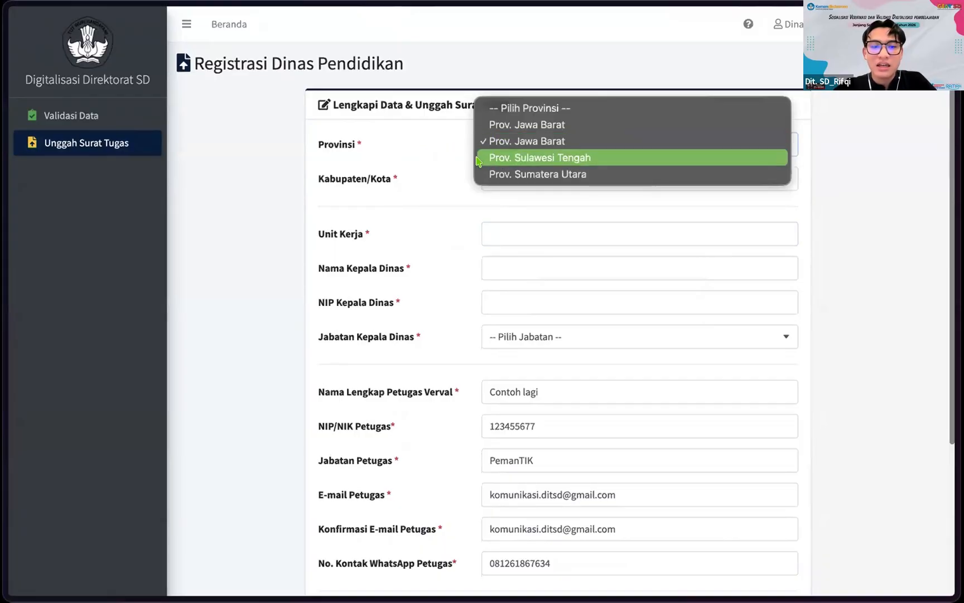
left_click(483, 144)
left_click(534, 146)
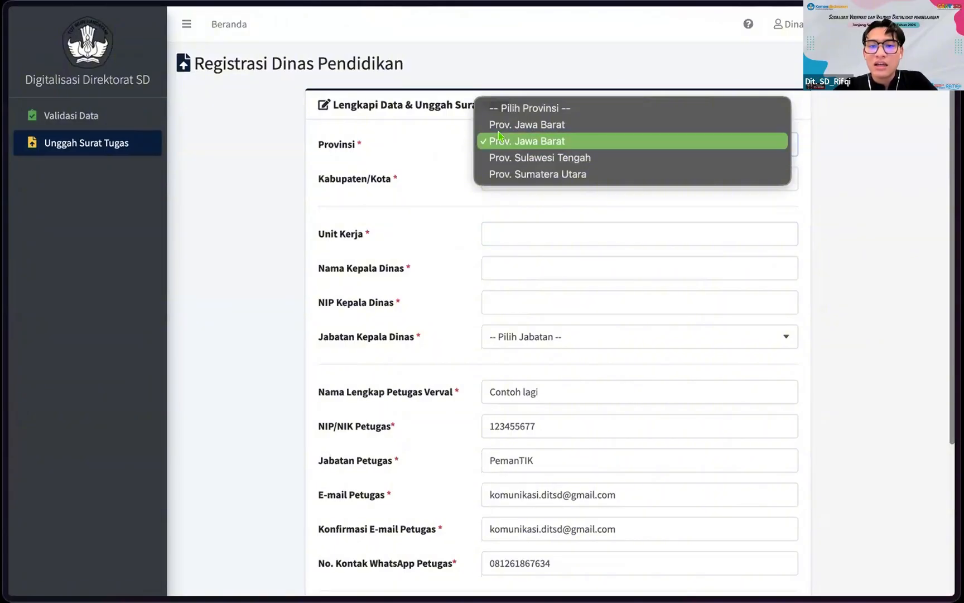
left_click(500, 135)
left_click(549, 181)
left_click(455, 176)
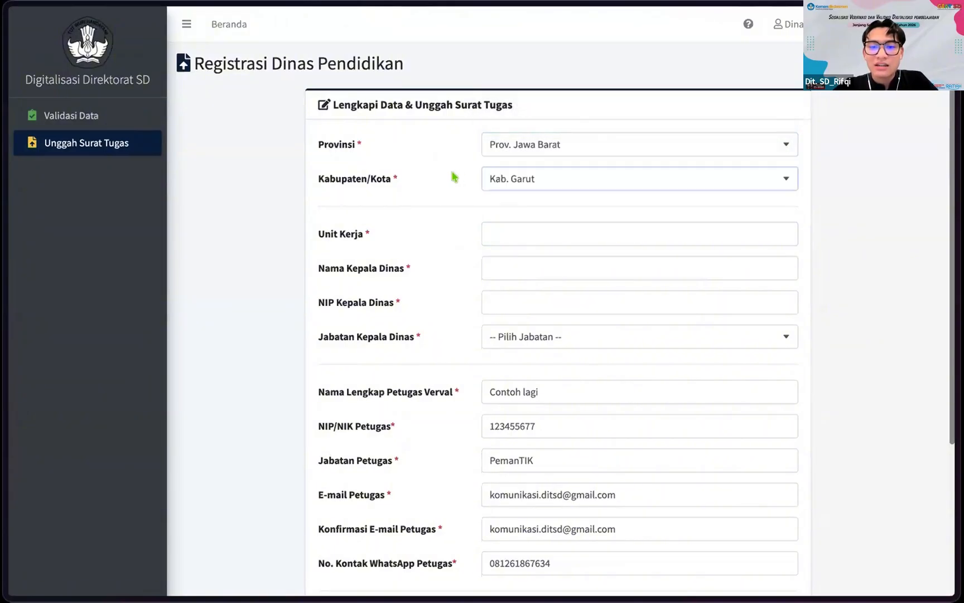
scroll(485, 192, "down", 1)
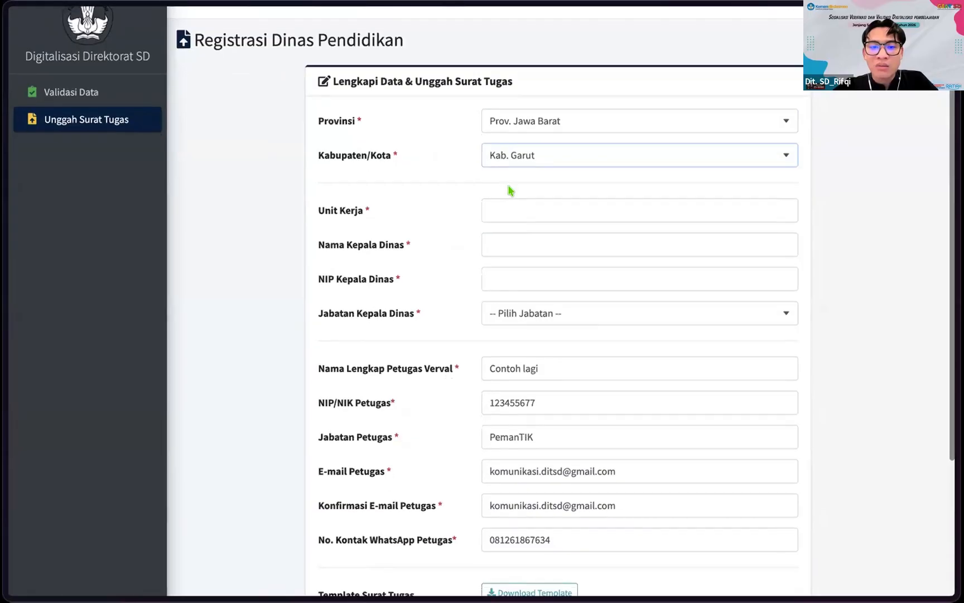
Step: Change the Unit Kerja from Dinas Pendidikan Kota Tangerang to Dinas Pendidikan Kabupaten Garut
left_click(497, 211)
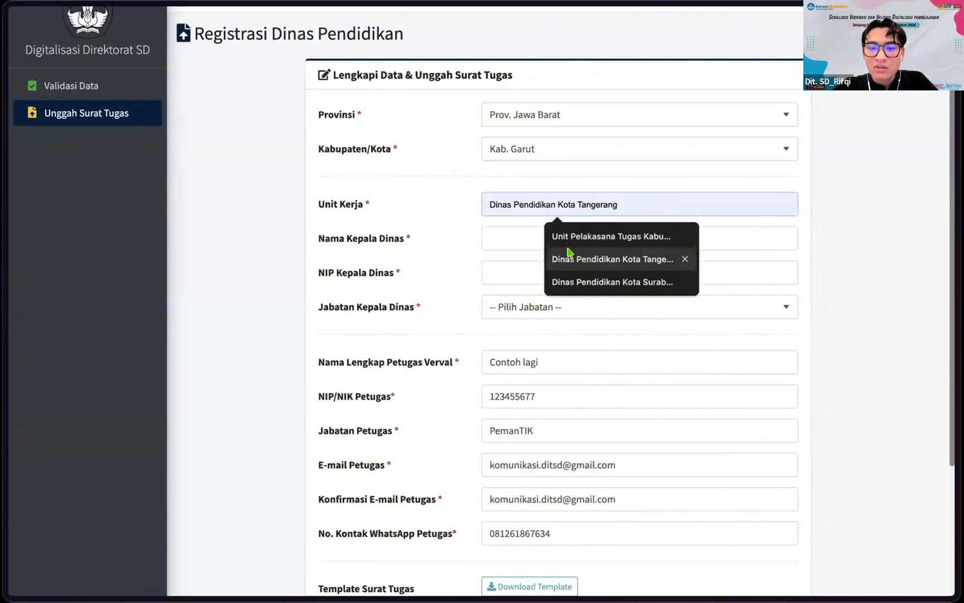
left_click(569, 258)
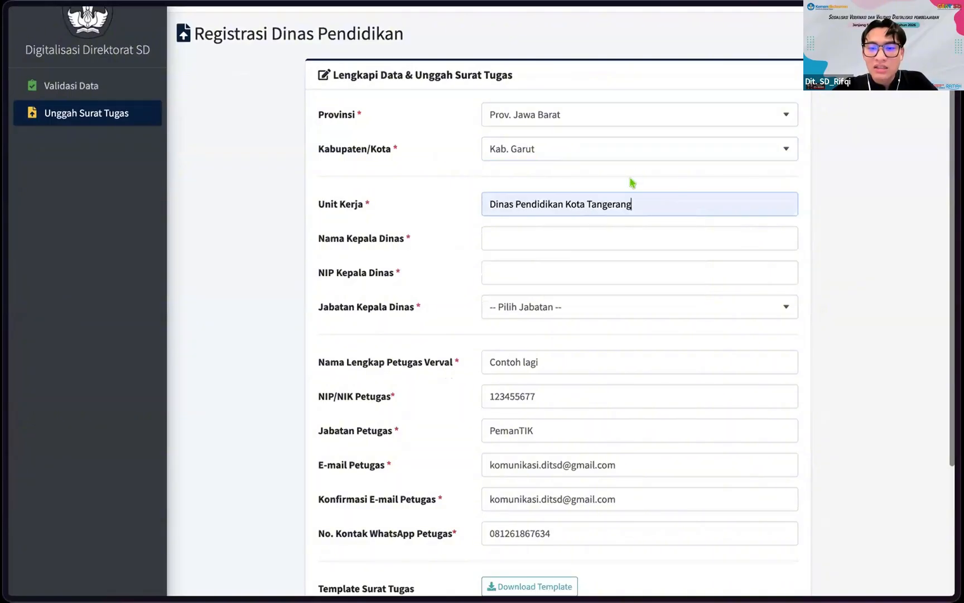
left_click(568, 206, "shift")
type("Kabupate")
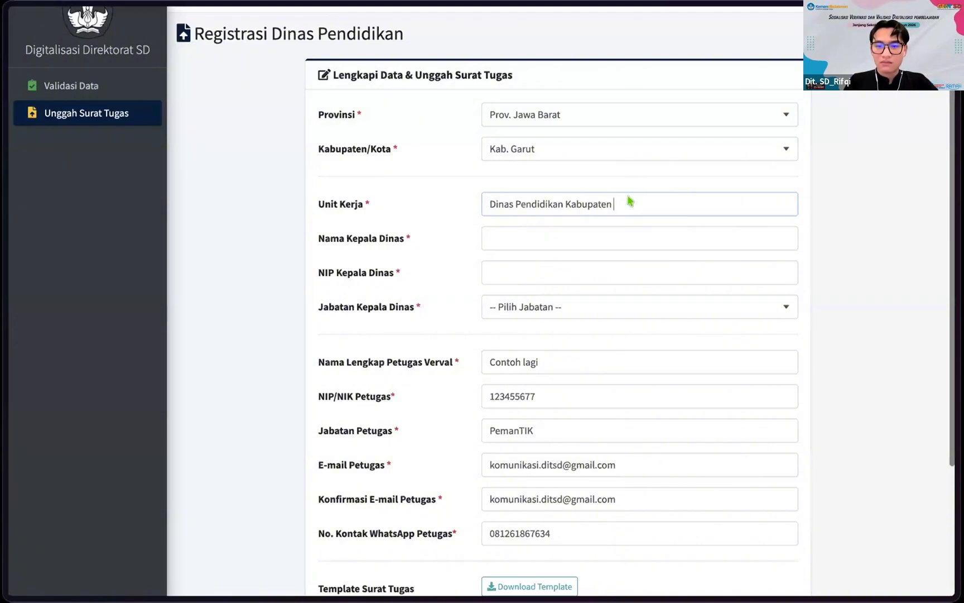
type("n Garut")
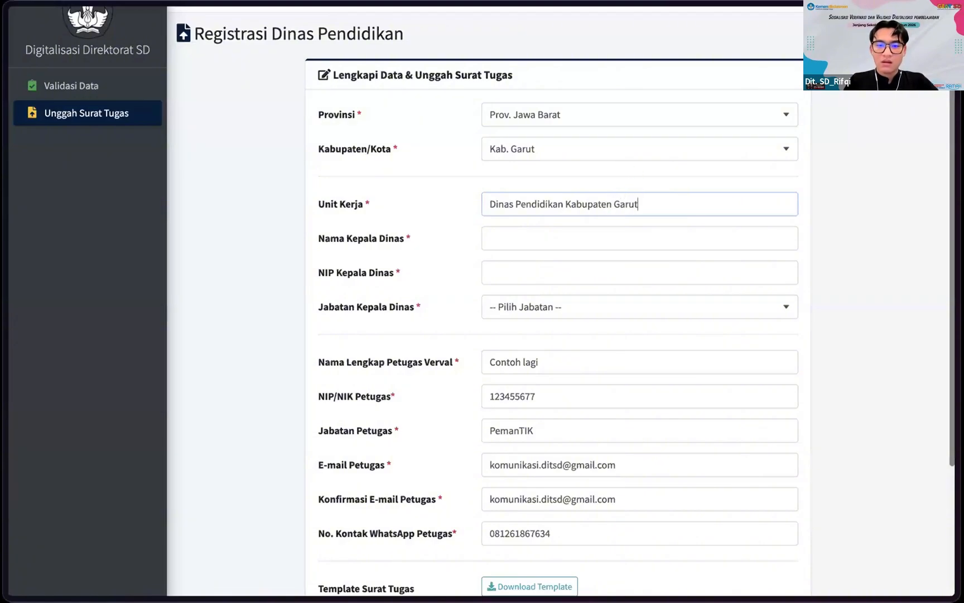
Step: Enter the Kepala Dinas's name and NIP
left_click(561, 239)
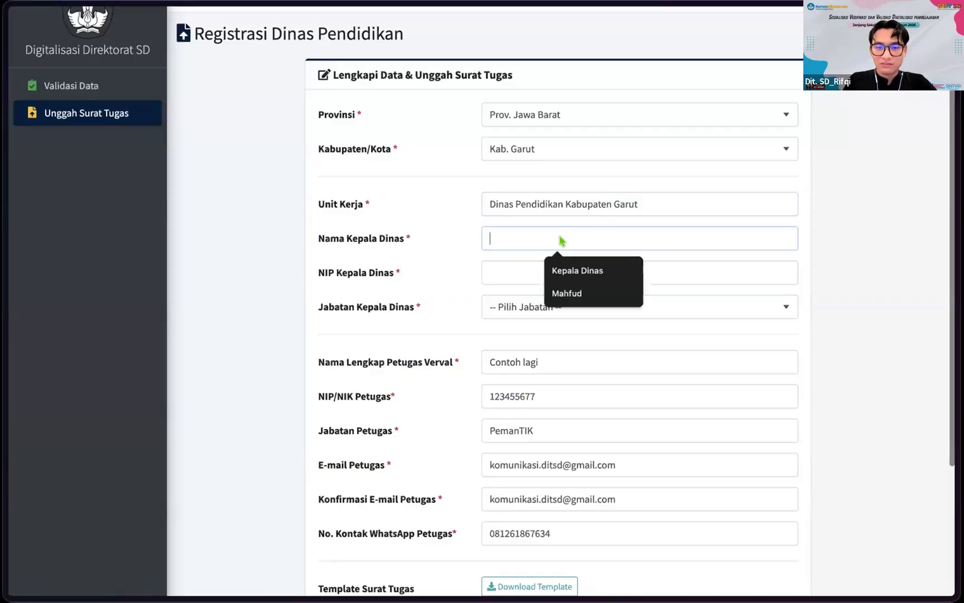
type("Contoh")
left_click(545, 270)
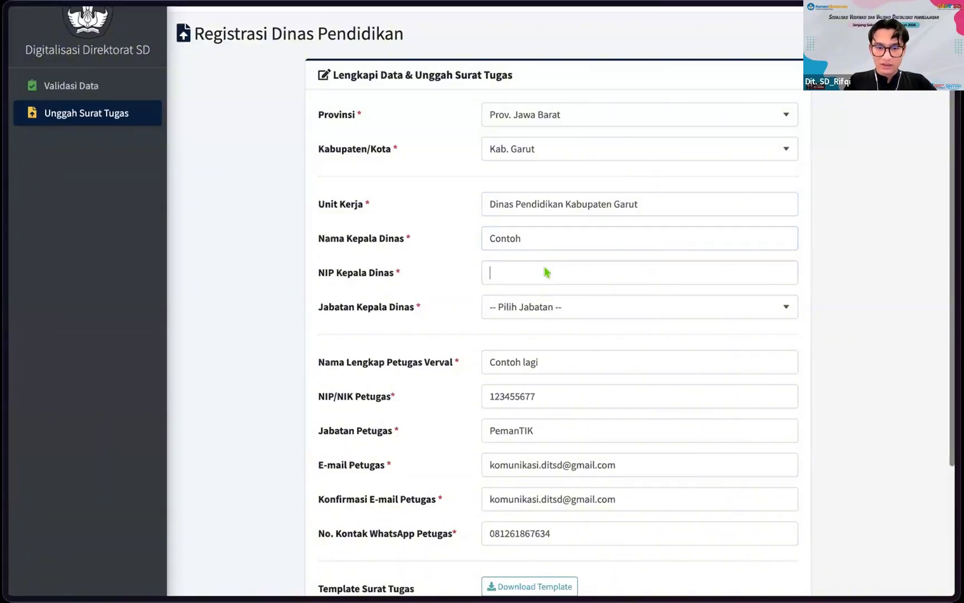
left_click(557, 276)
left_click(577, 304)
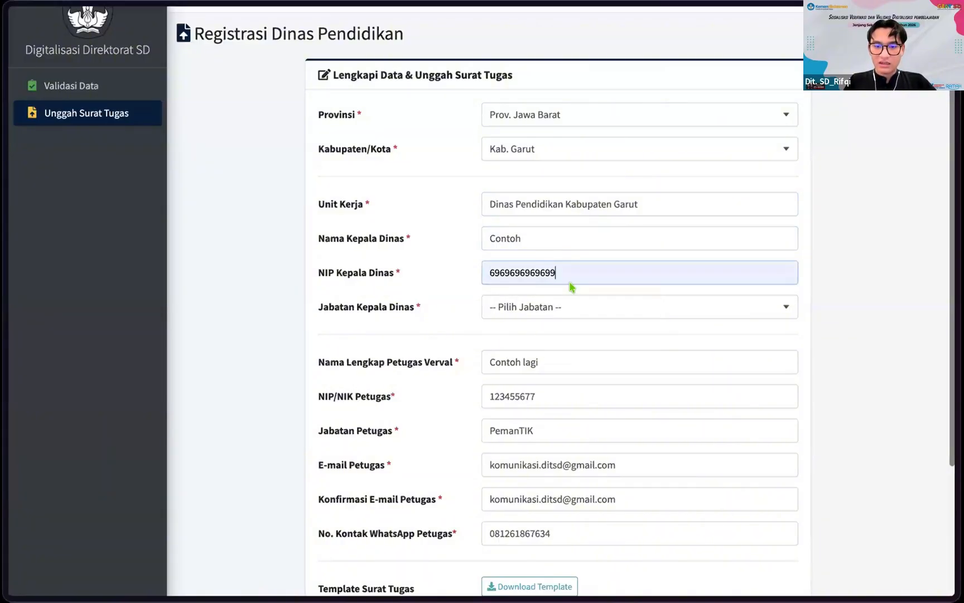
key("ctrl+a")
type("90")
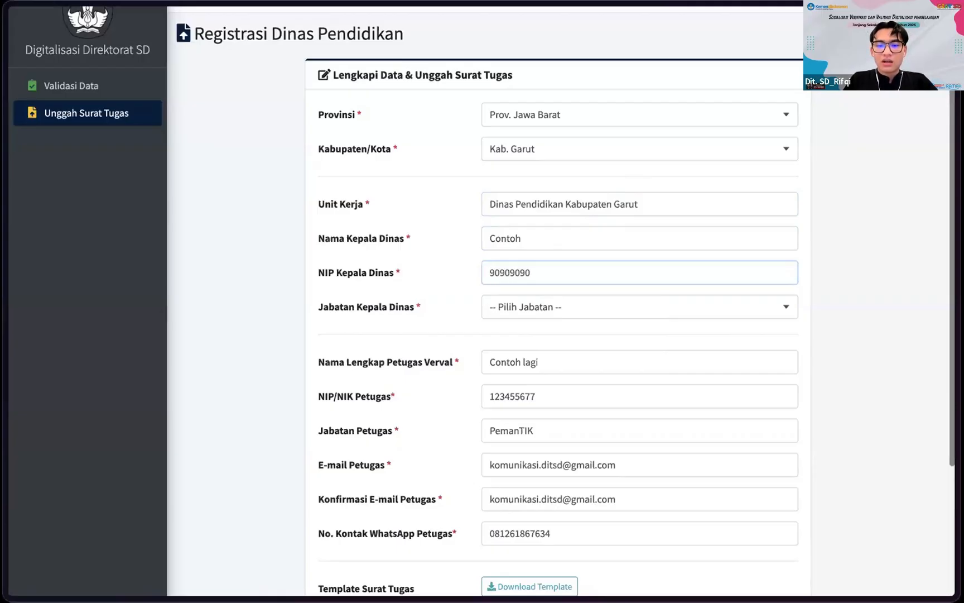
left_click(600, 307)
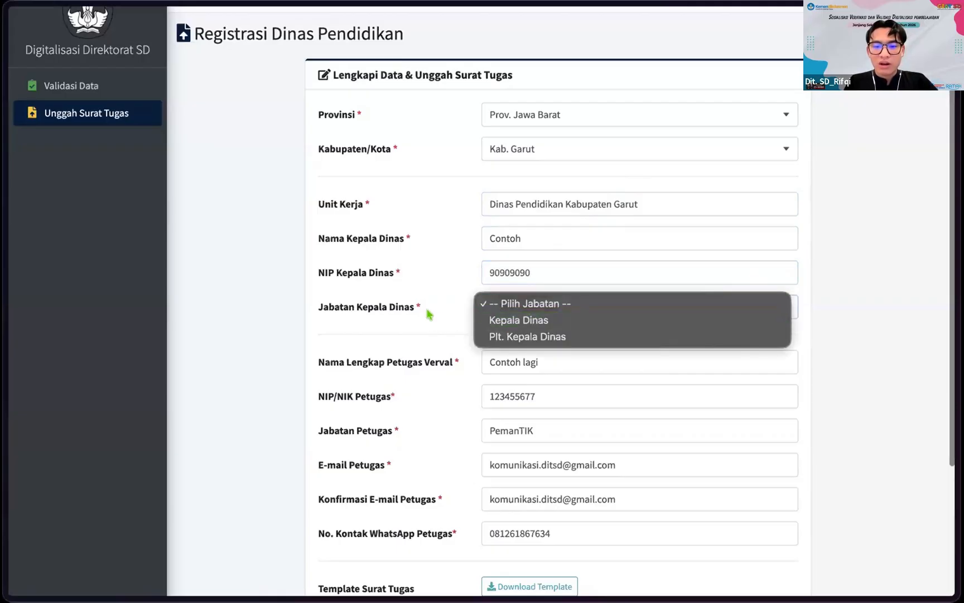
Step: Choose Kepala Dinas as the head of office's Jabatan
left_click(556, 323)
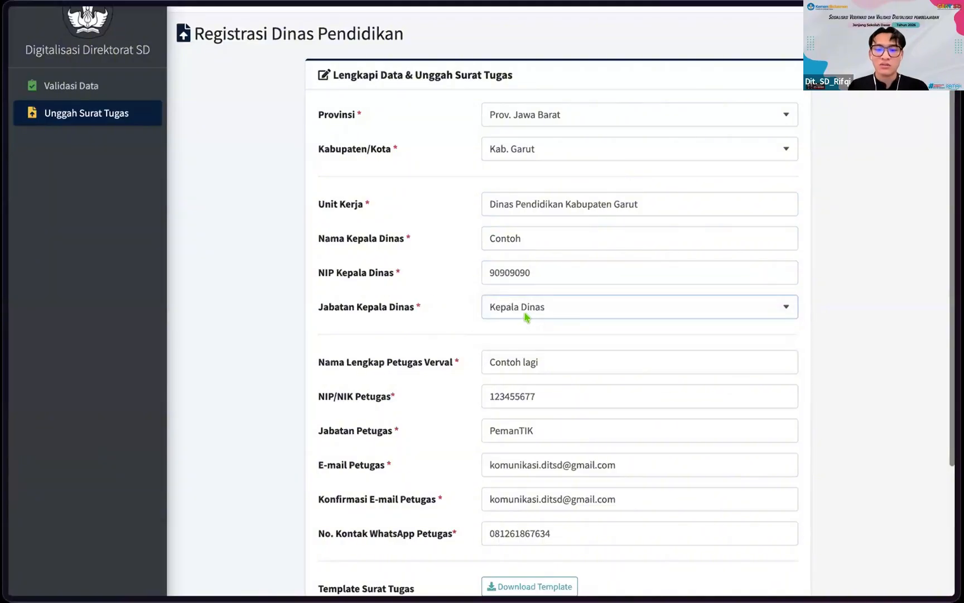
scroll(419, 365, "down", 4)
scroll(459, 193, "up", 2)
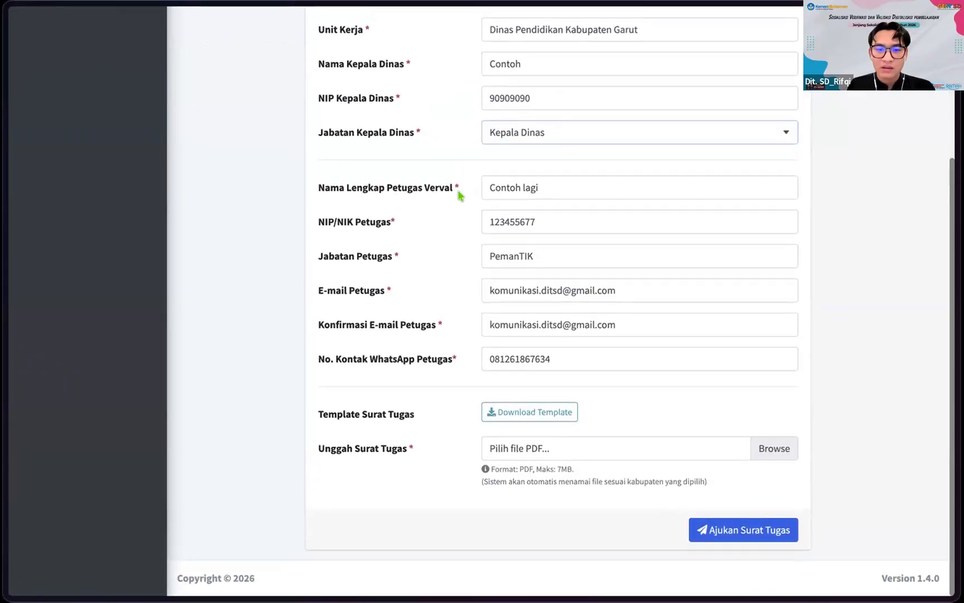
scroll(482, 250, "down", 2)
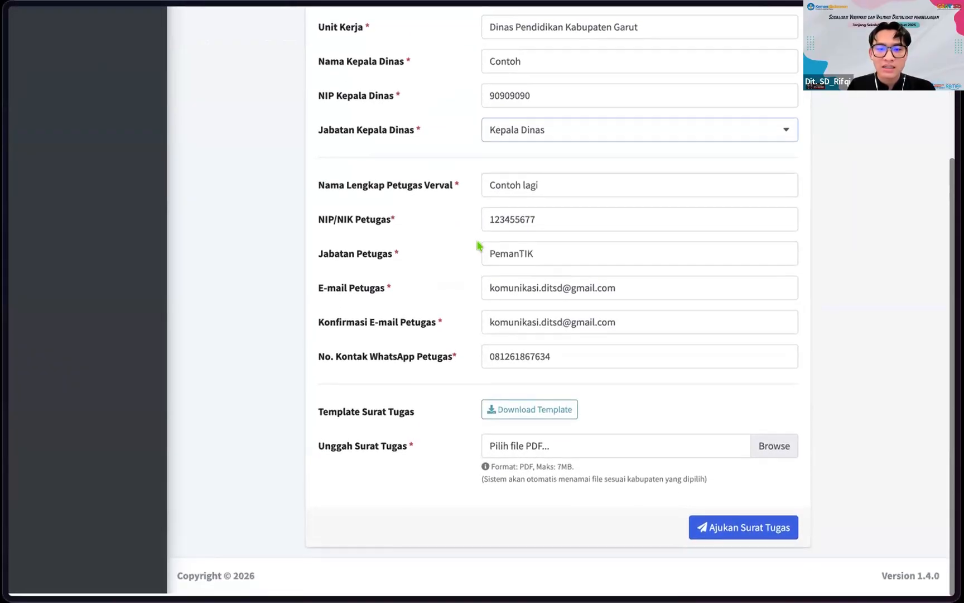
scroll(441, 223, "up", 1)
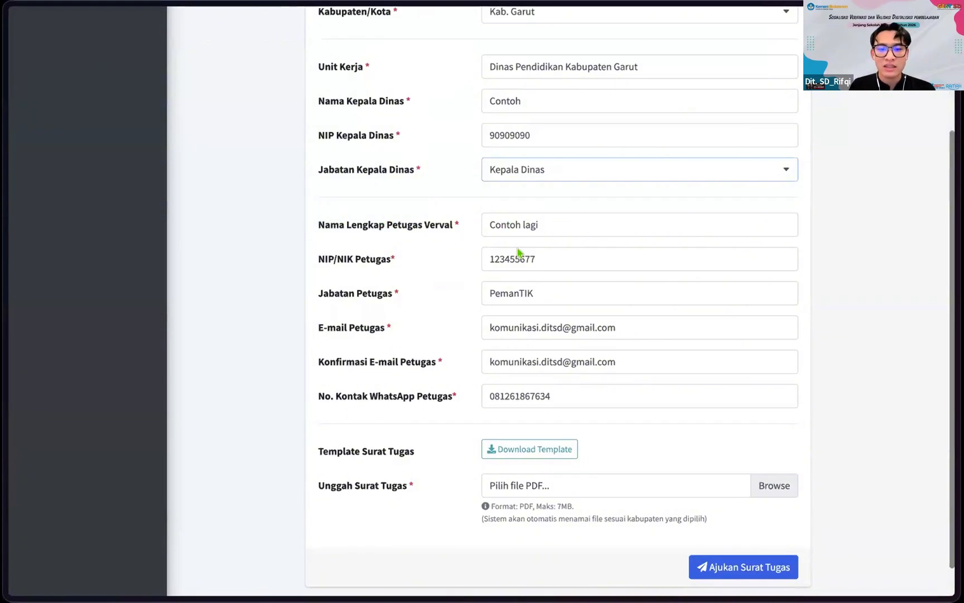
scroll(453, 268, "up", 1)
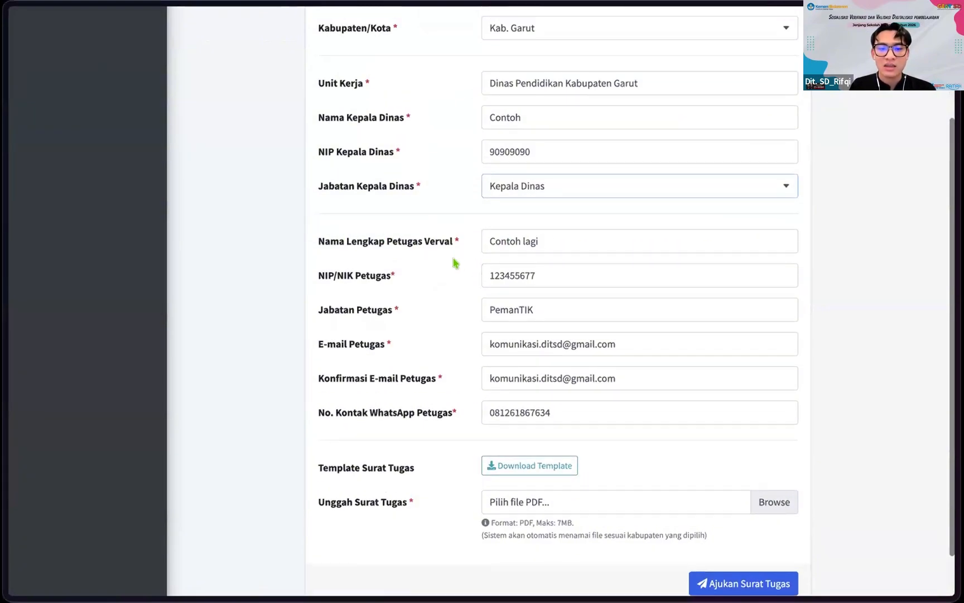
Step: Check the verification officer's full name and review all filled form fields
left_click(563, 243)
scroll(423, 292, "up", 1)
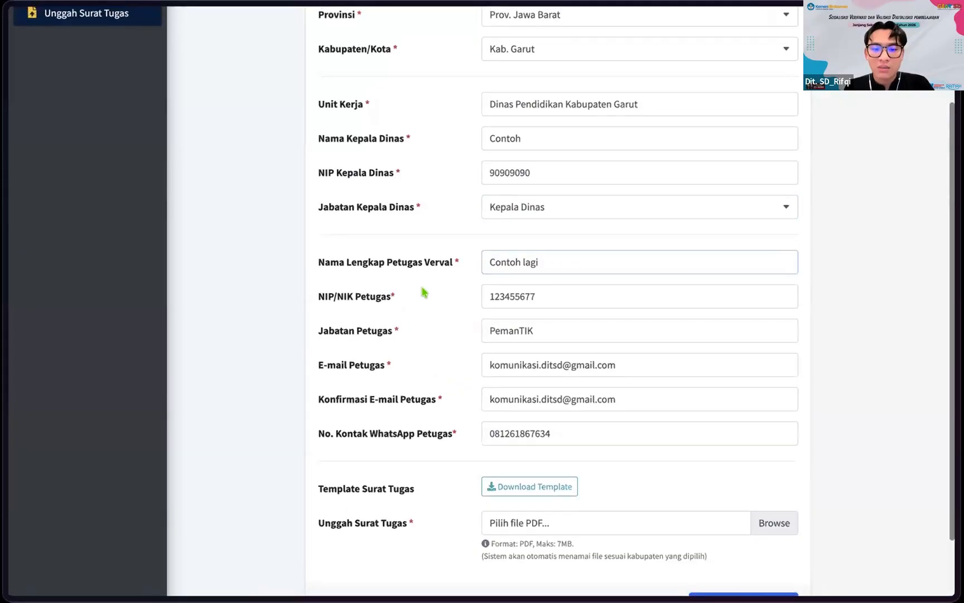
scroll(407, 296, "down", 1)
scroll(436, 275, "down", 2)
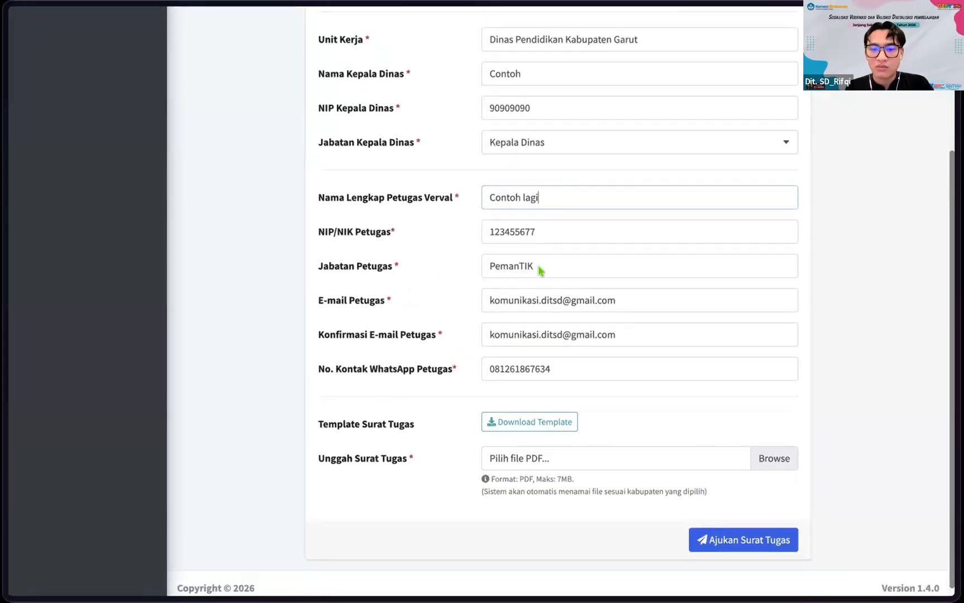
scroll(538, 269, "down", 1)
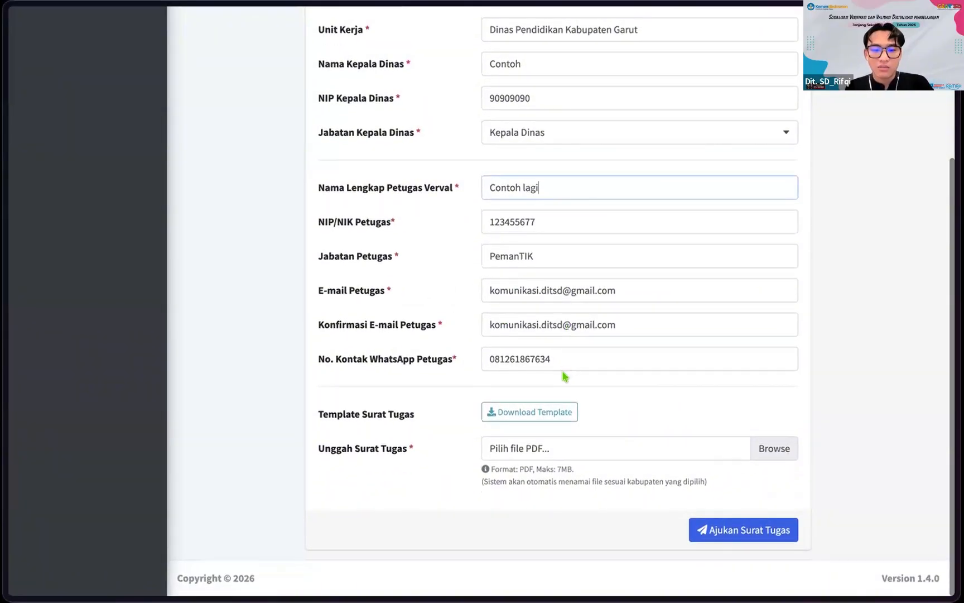
scroll(617, 290, "up", 4)
scroll(617, 291, "down", 4)
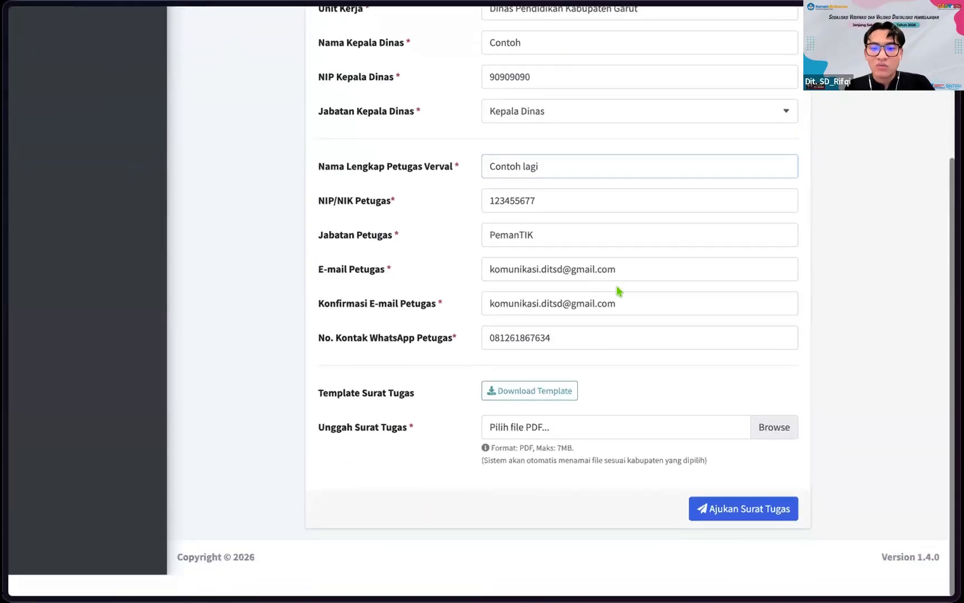
scroll(630, 381, "up", 3)
scroll(631, 380, "down", 3)
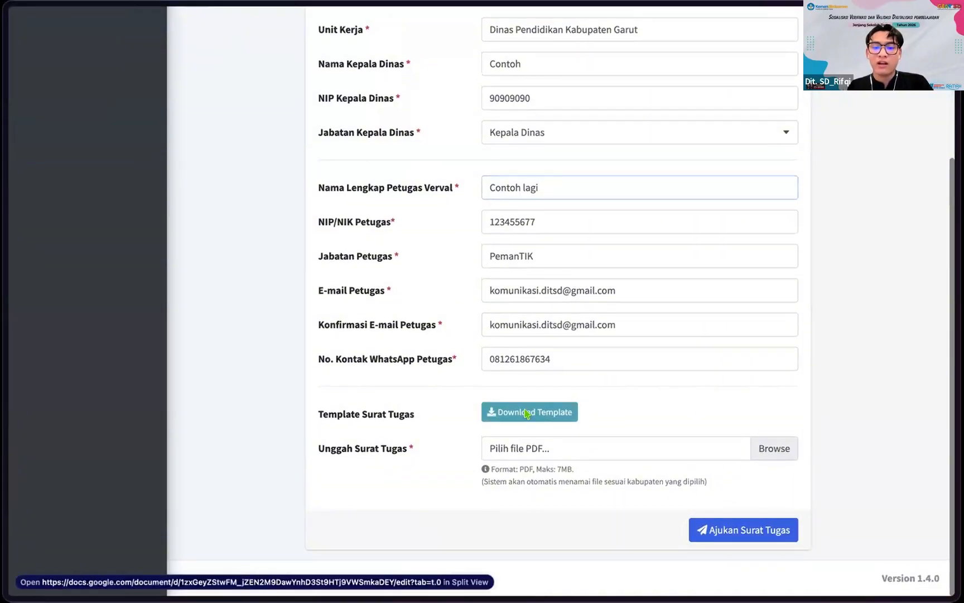
Step: Open the Surat Tugas template in Google Docs full-window and read through it
left_click(525, 413, "shift")
left_click(940, 17)
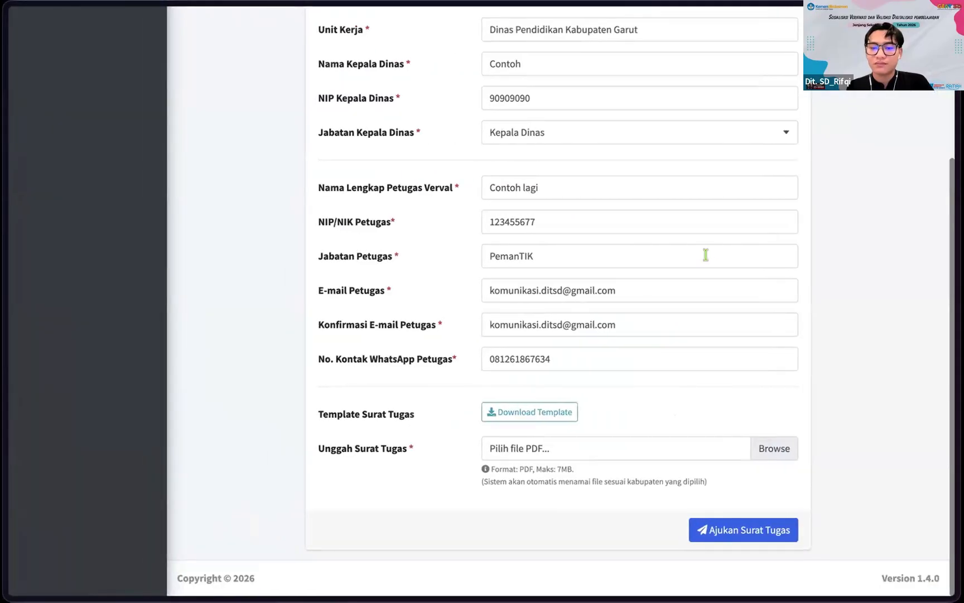
left_click(539, 410)
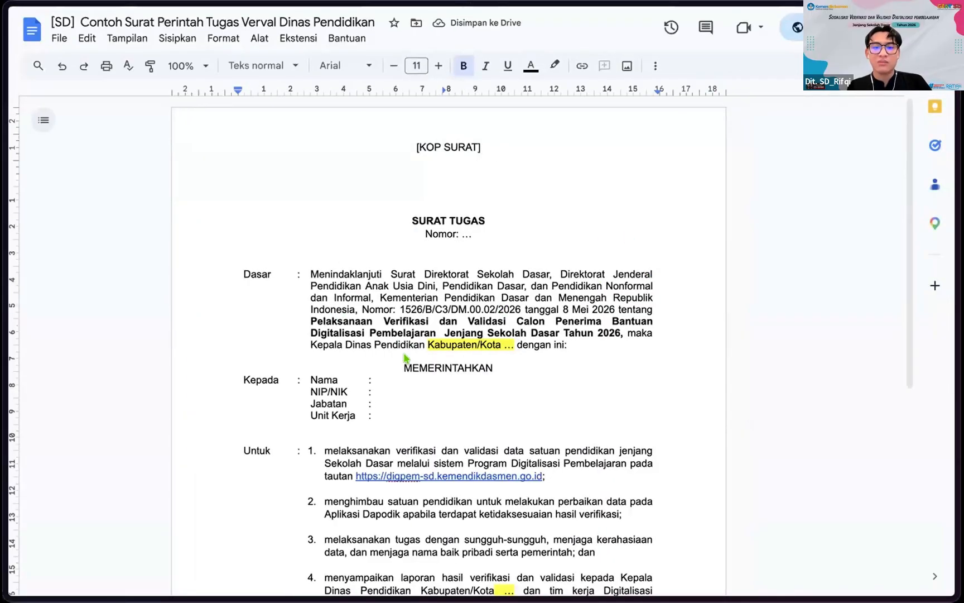
scroll(405, 359, "down", 1)
scroll(497, 122, "up", 1)
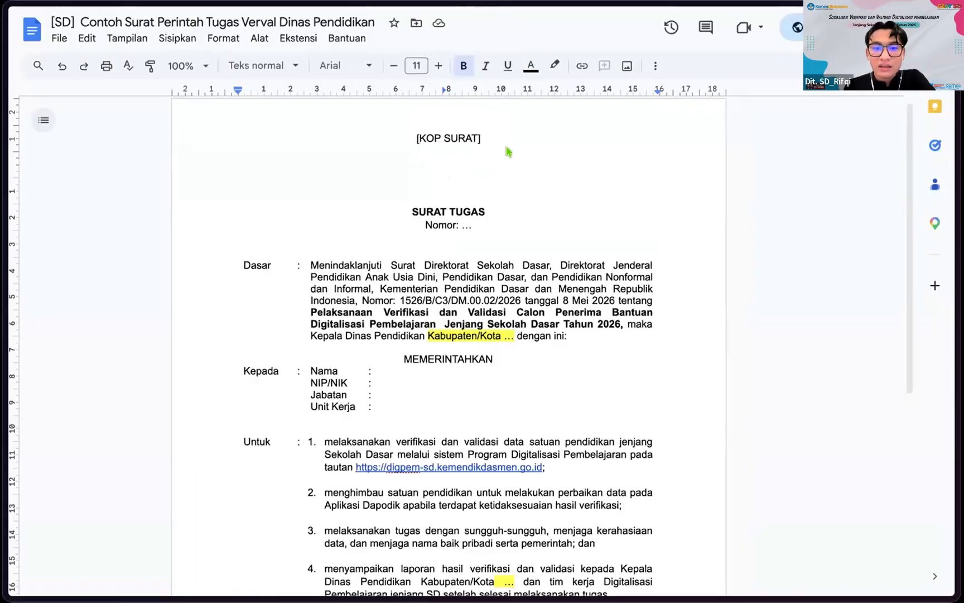
scroll(535, 188, "down", 3)
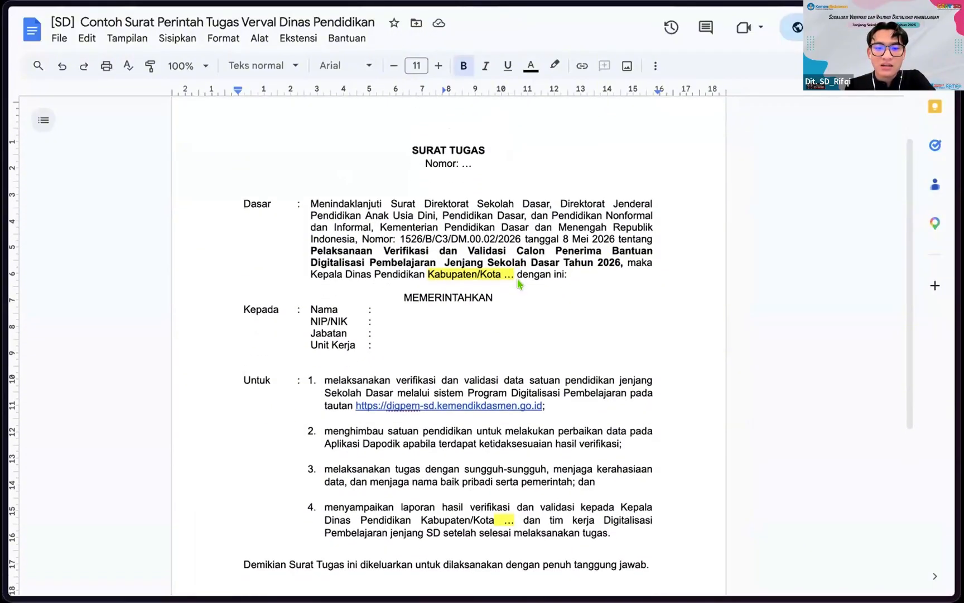
scroll(518, 284, "down", 2)
scroll(346, 281, "up", 1)
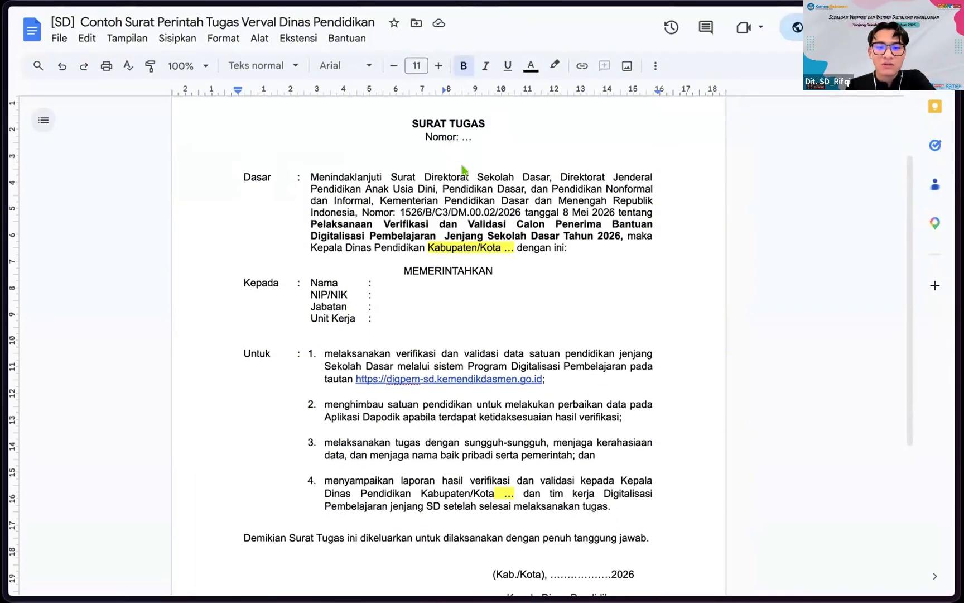
scroll(324, 320, "down", 1)
scroll(413, 263, "down", 1)
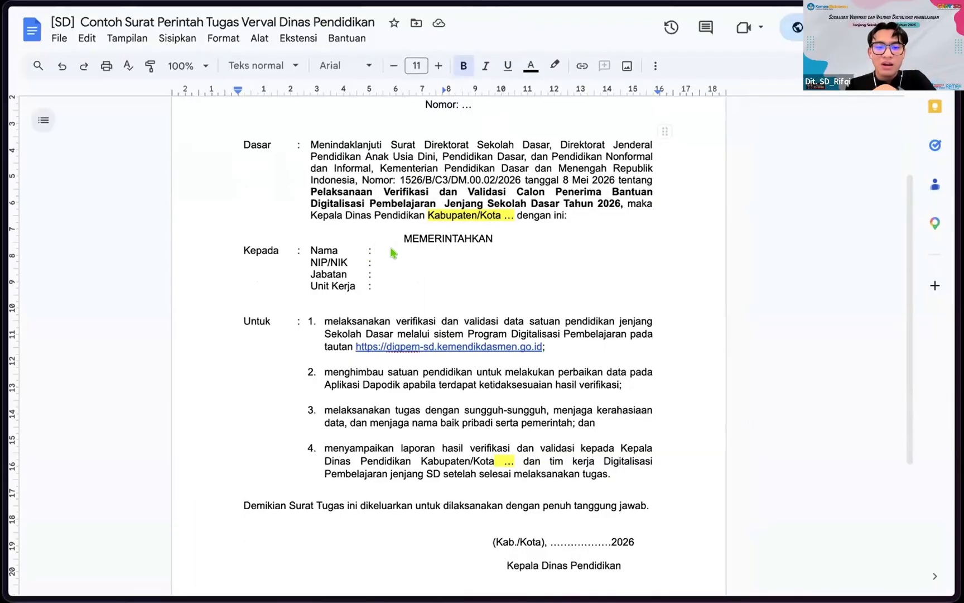
scroll(392, 262, "down", 2)
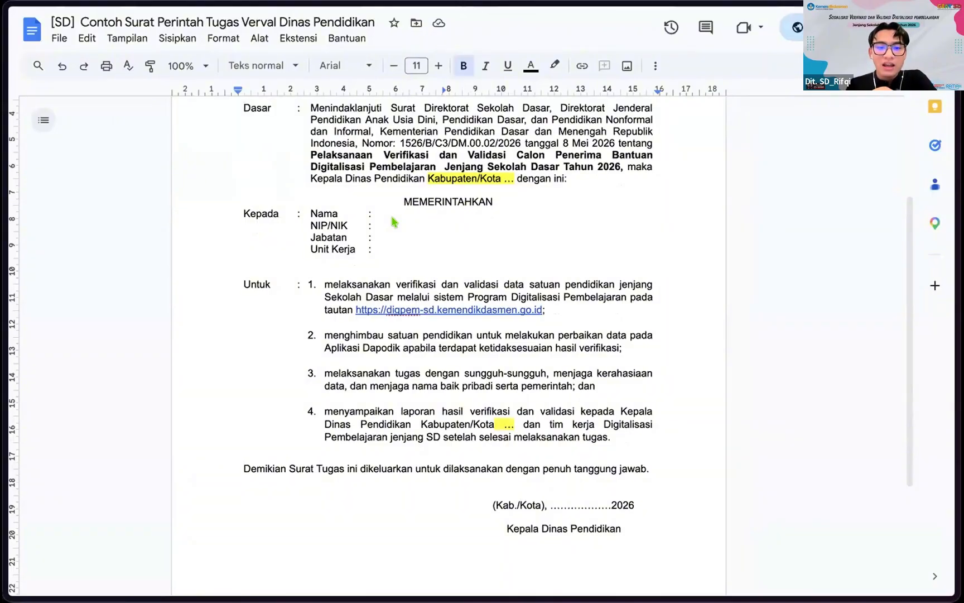
scroll(390, 222, "up", 1)
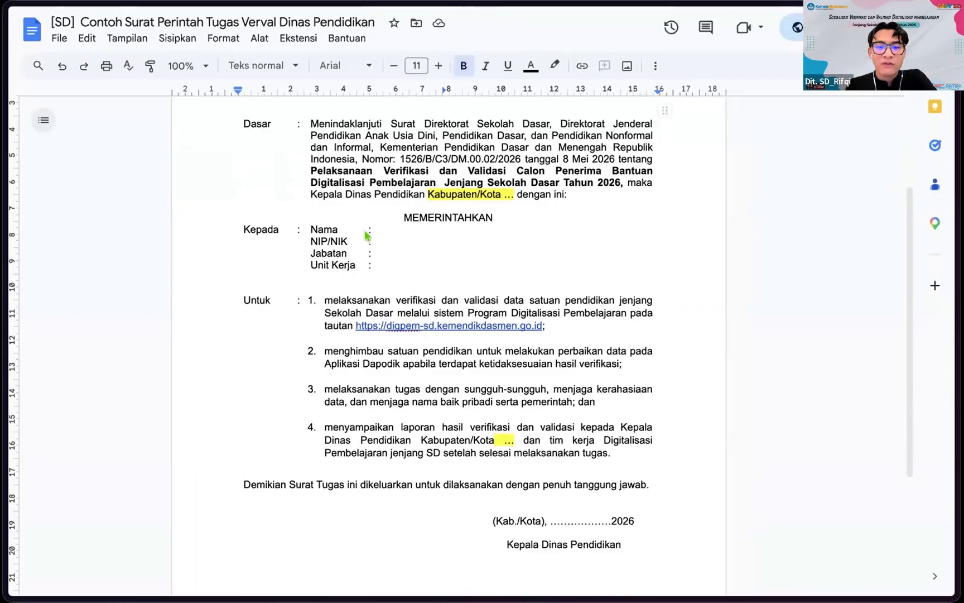
scroll(393, 246, "up", 1)
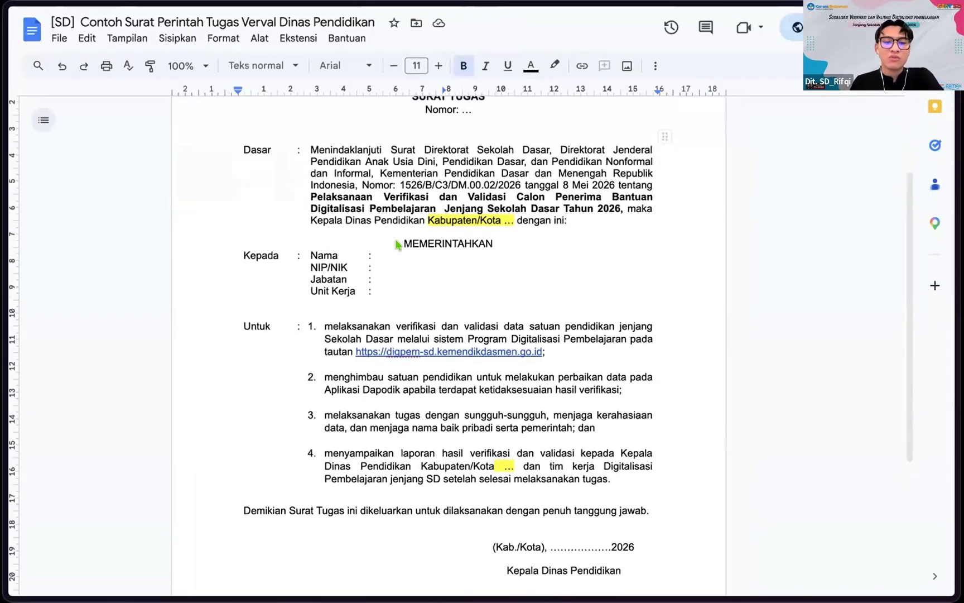
scroll(383, 273, "down", 5)
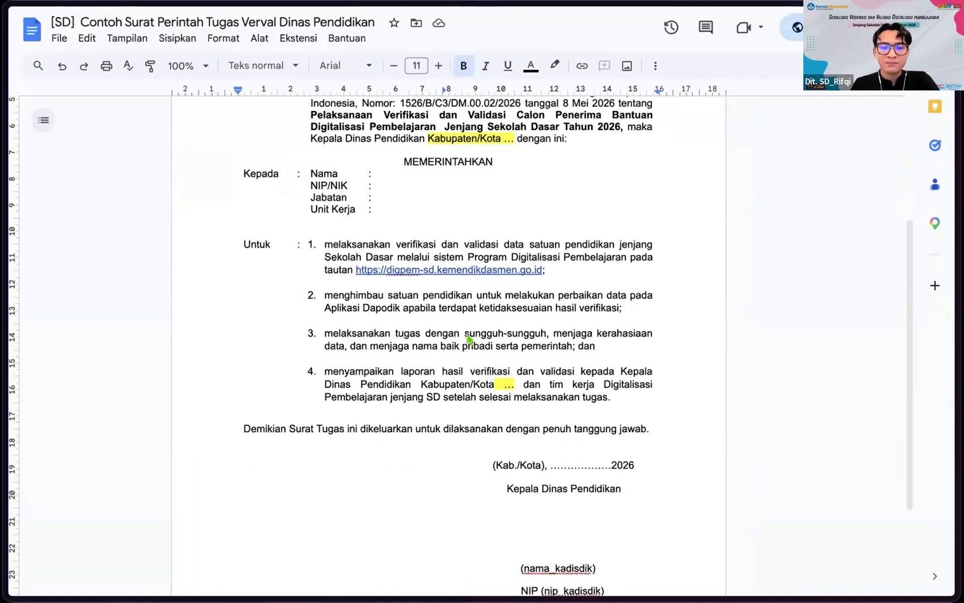
scroll(502, 294, "down", 3)
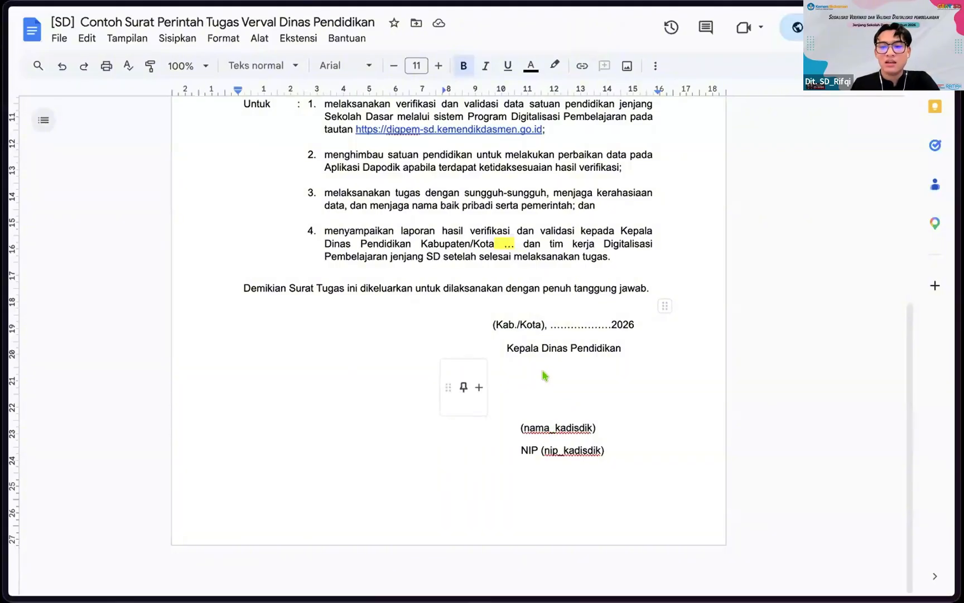
scroll(544, 375, "up", 2)
scroll(542, 375, "down", 2)
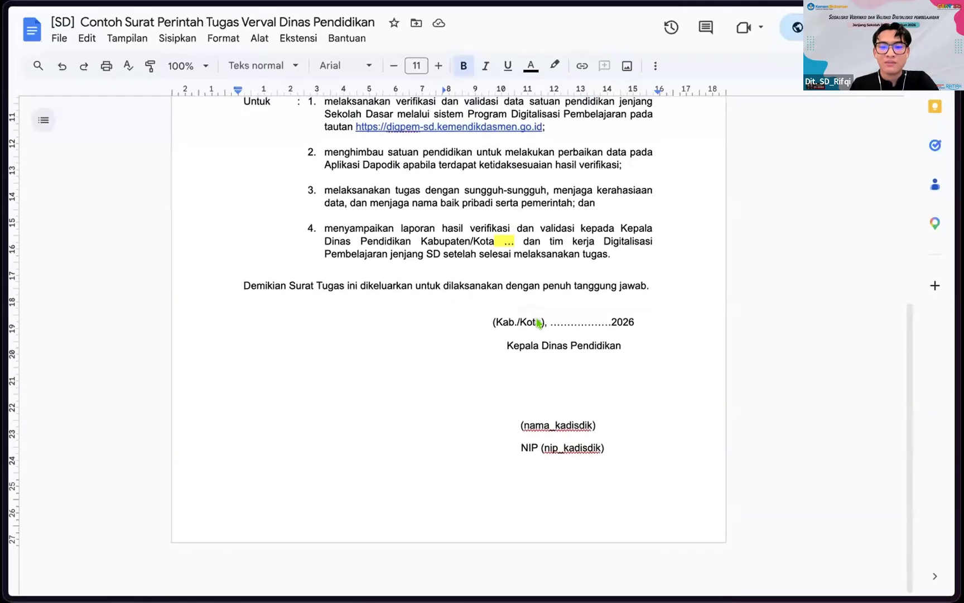
scroll(533, 296, "up", 1)
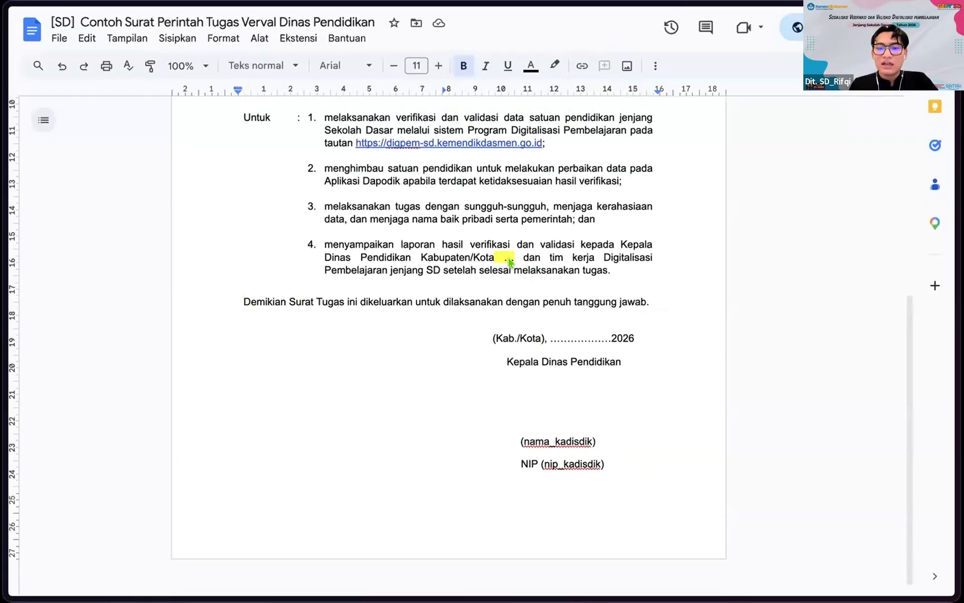
scroll(509, 265, "up", 1)
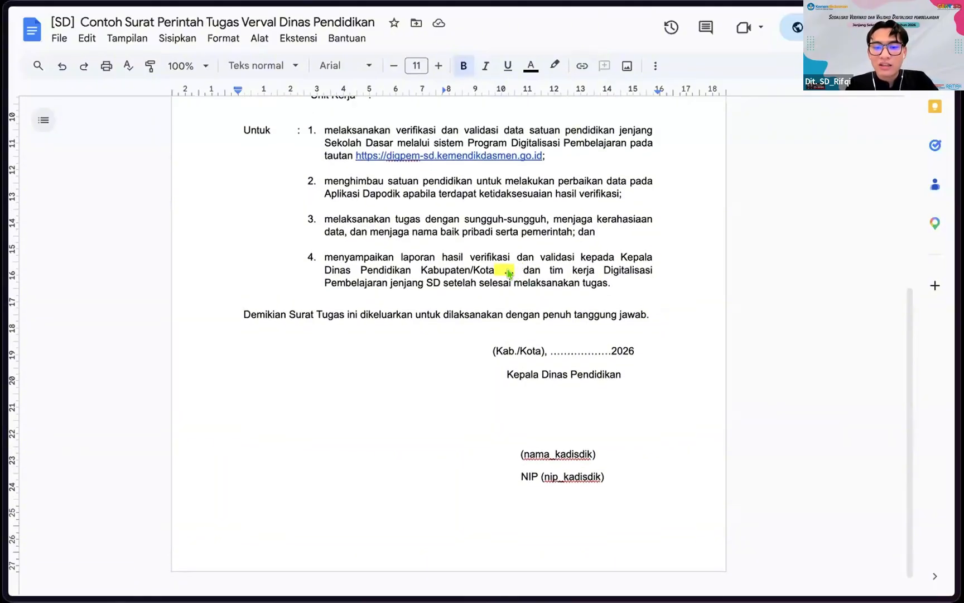
scroll(502, 278, "up", 5)
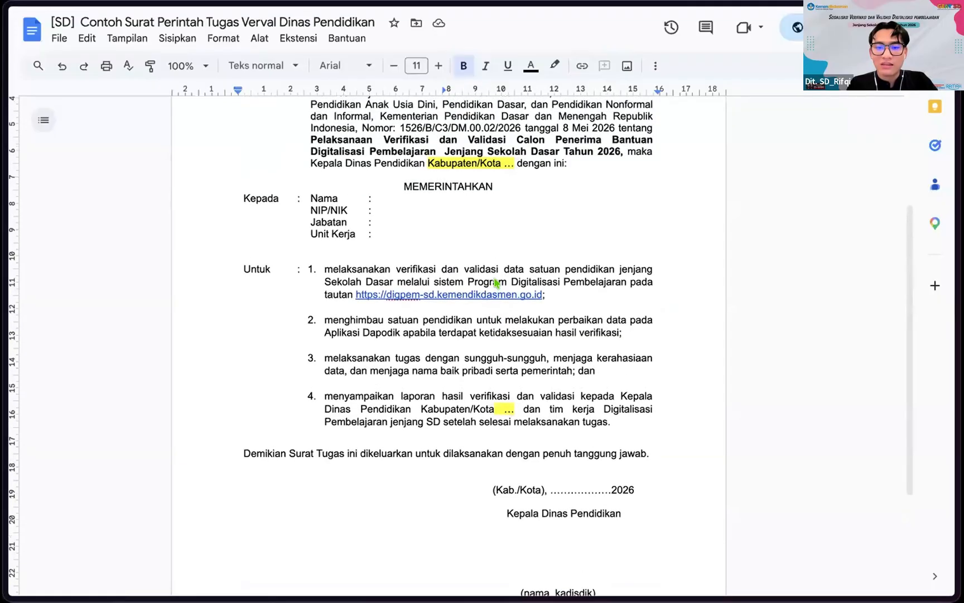
scroll(495, 281, "up", 2)
scroll(496, 282, "down", 8)
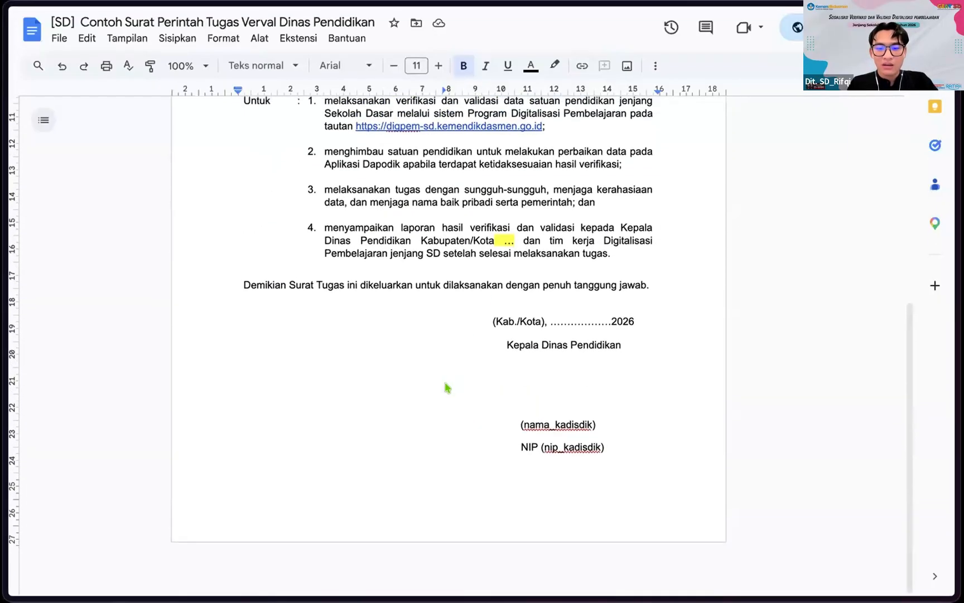
scroll(447, 387, "up", 3)
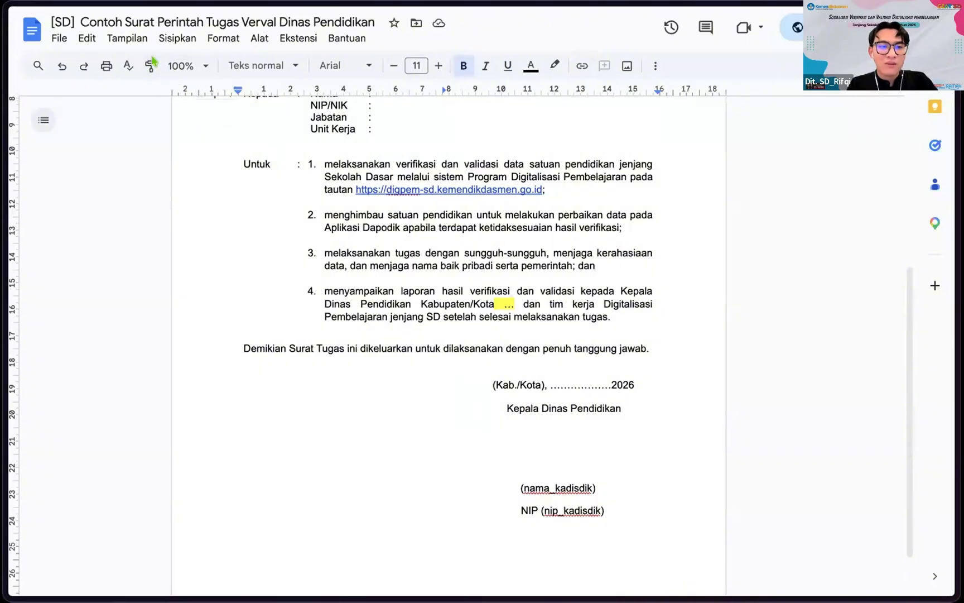
Step: Save the Surat Tugas letter as a PDF and return to the registration form
left_click(281, 254)
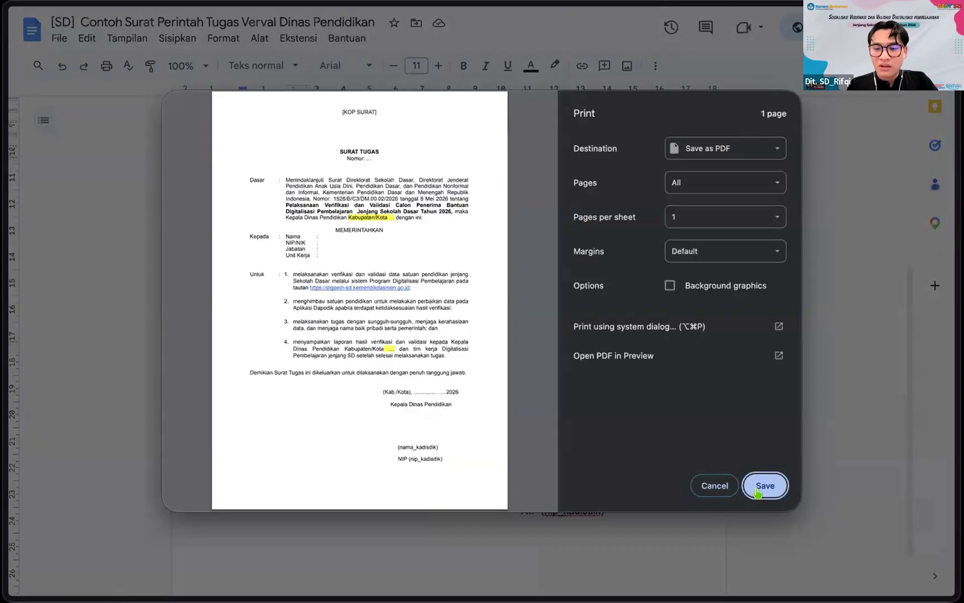
left_click(762, 487)
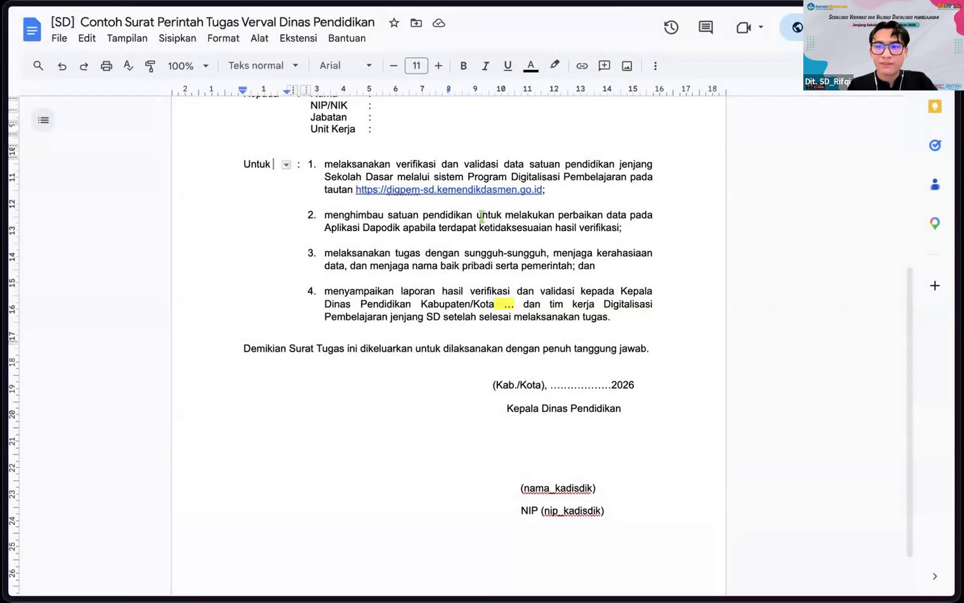
scroll(501, 183, "up", 3)
scroll(502, 183, "up", 1)
left_click(243, 257)
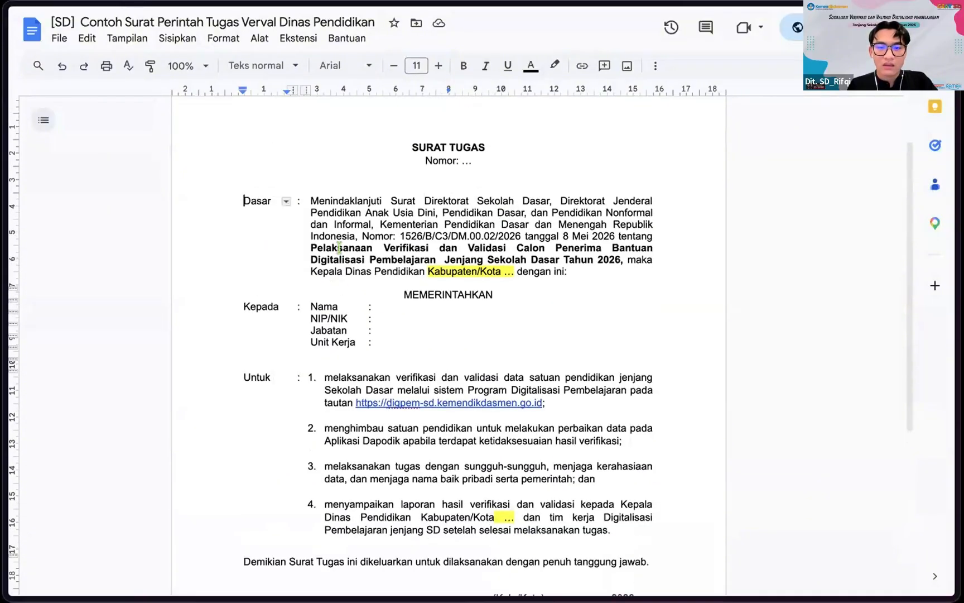
key("ctrl+shift+Tab")
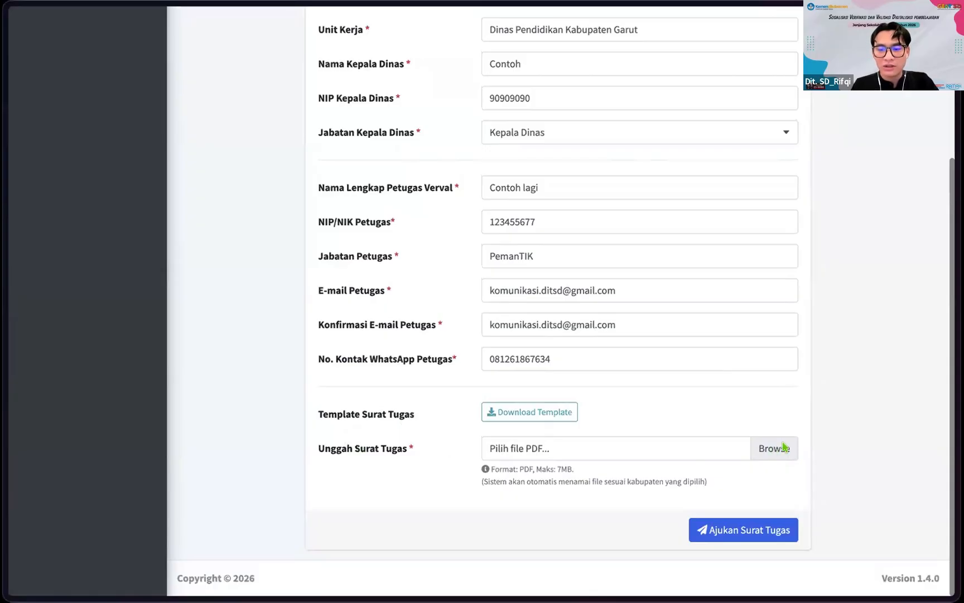
Step: Upload the saved Surat Tugas PDF and submit it via Ajukan Surat Tugas, confirming 'Ya, Ajukan!'
left_click(785, 447)
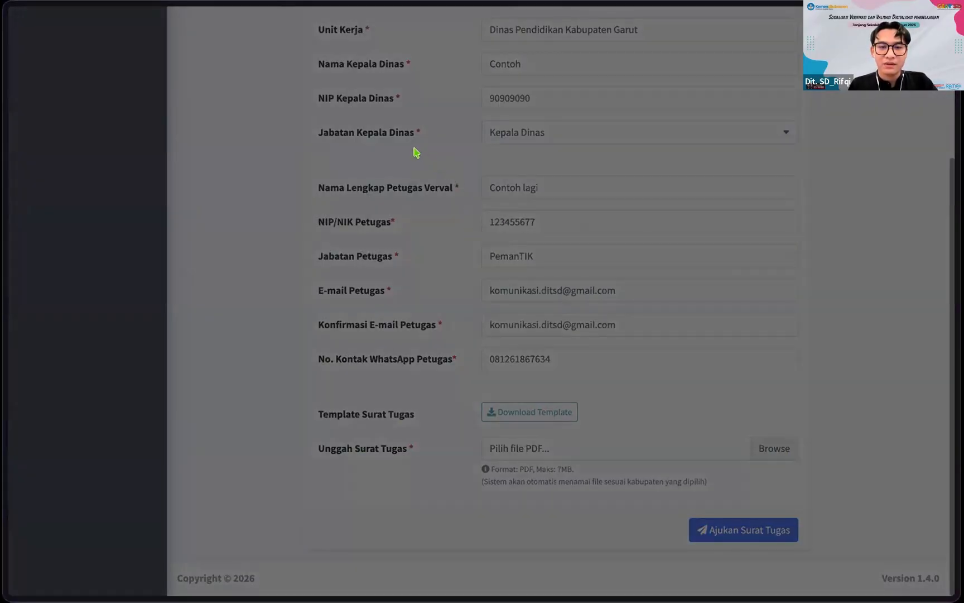
double_click(498, 157)
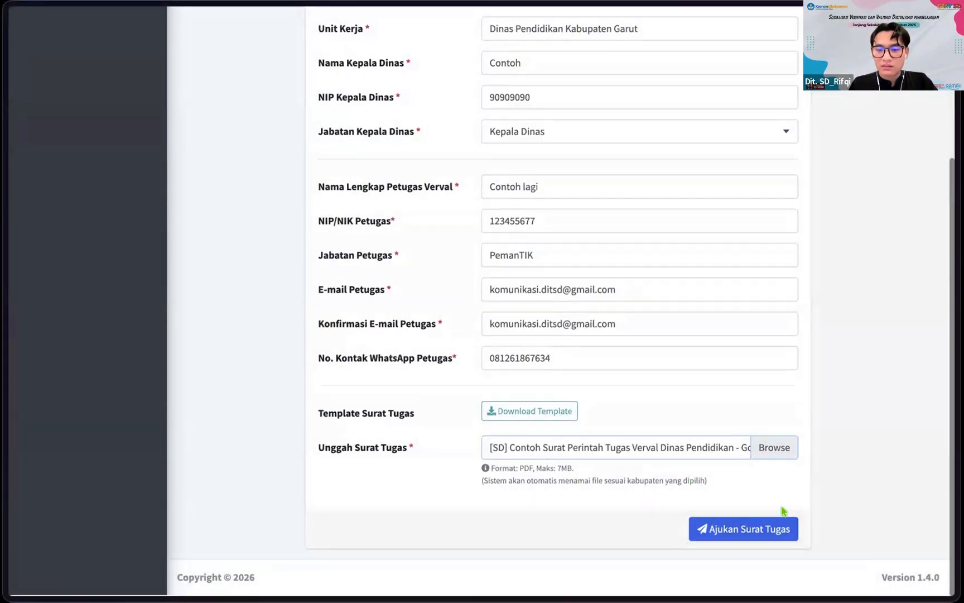
left_click(719, 529)
left_click(470, 383)
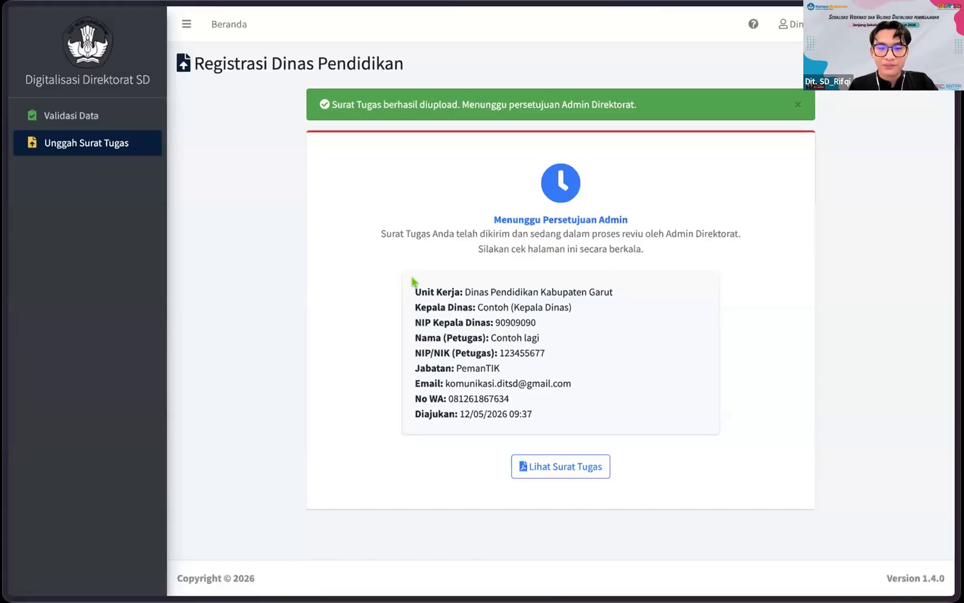
Step: Reload the page to load the Dinas monitoring dashboard for SDN 3 and SDN 4 Bayongbong
key("super+r")
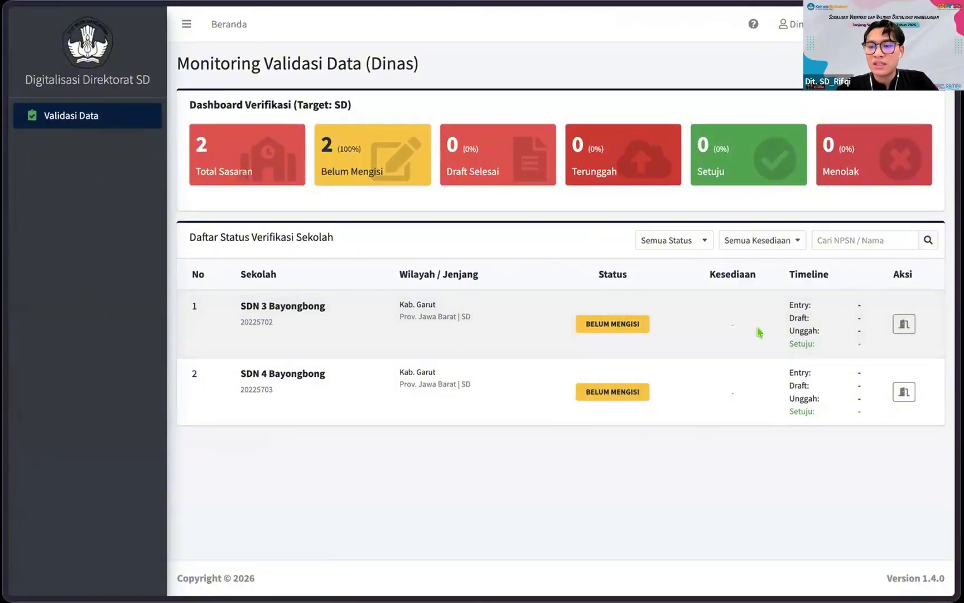
left_click(903, 325)
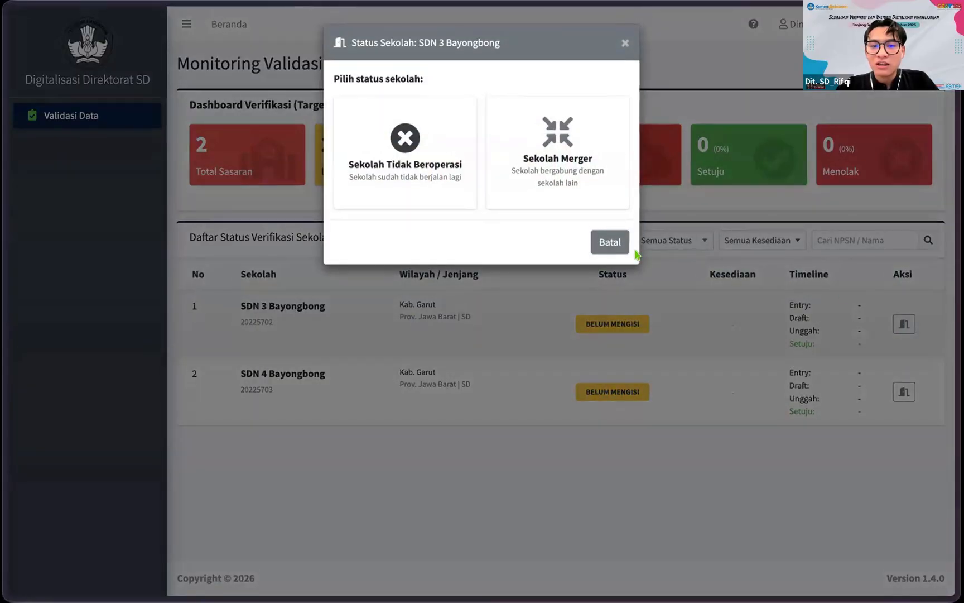
left_click(601, 237)
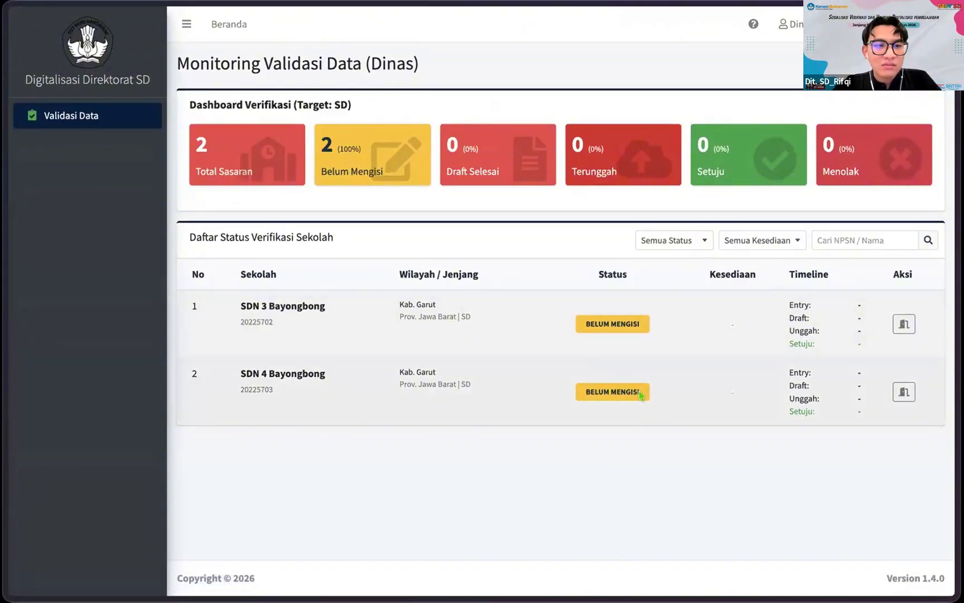
Step: Return to SDN 3 Bayongbong's Beranda dashboard showing 234 Siswa, 12 Rombel and 8 Guru
left_click(188, 26)
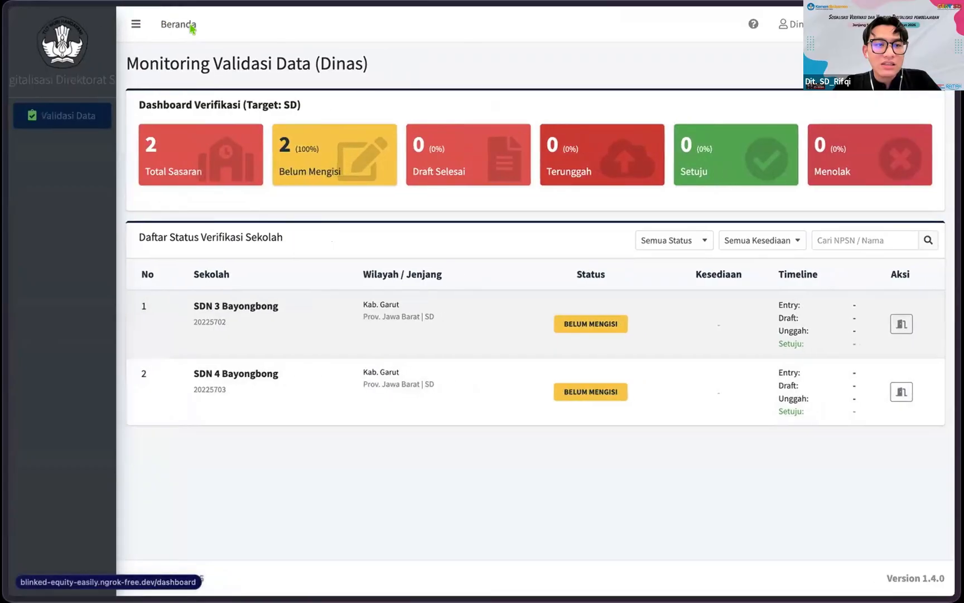
left_click(78, 24)
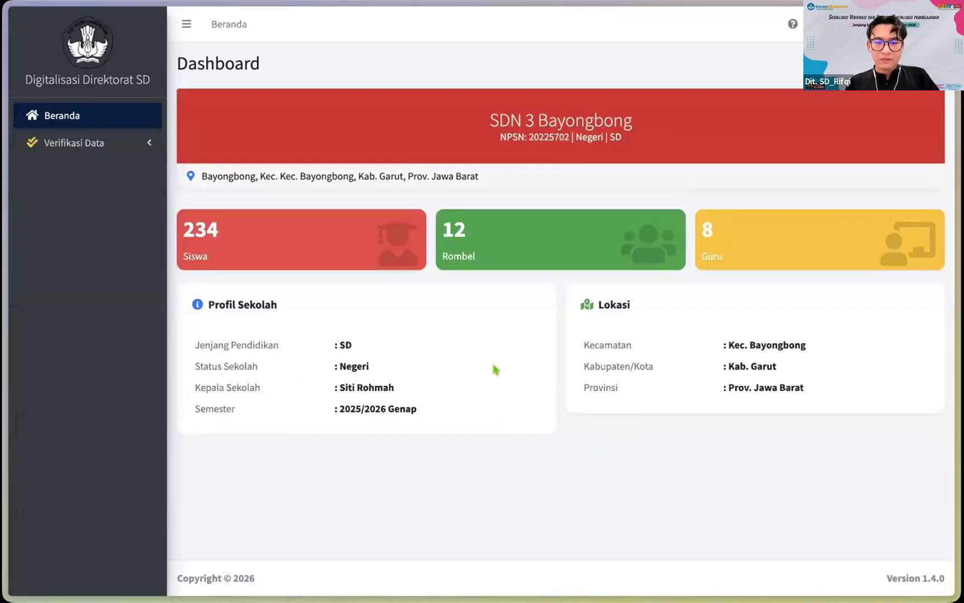
left_click(105, 144)
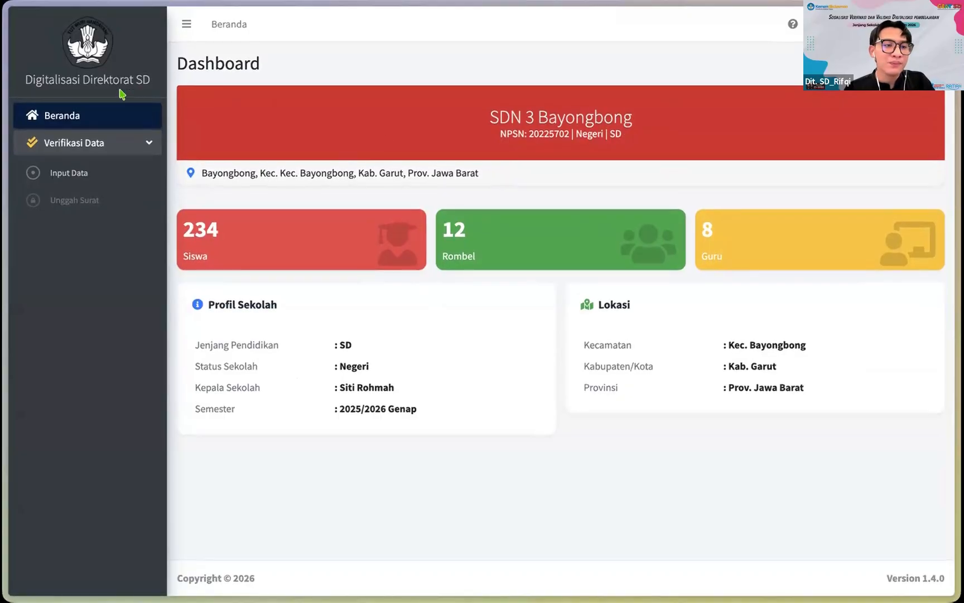
left_click(94, 112)
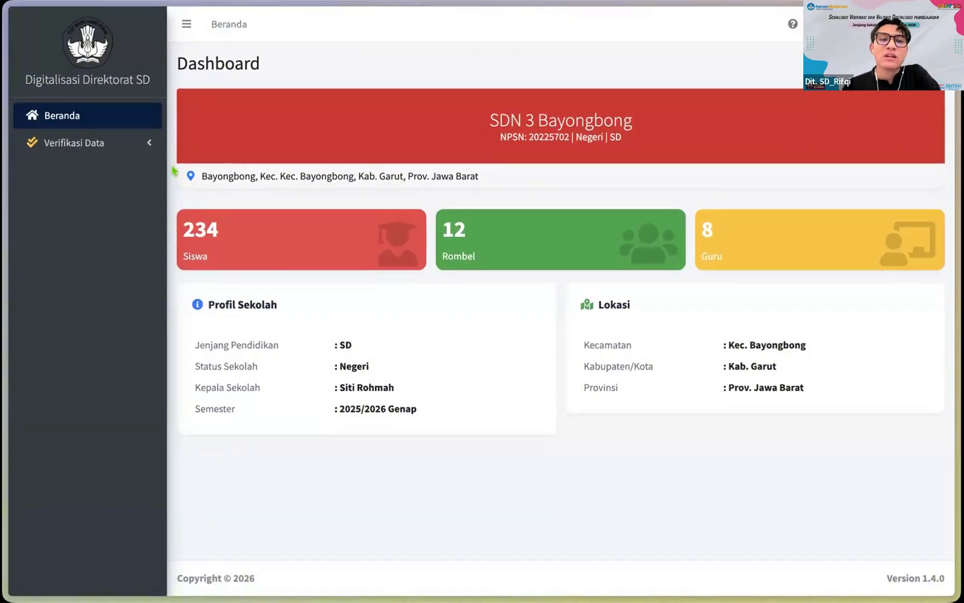
Step: Expand Verifikasi Data in the sidebar to list Input Data and Unggah Surat
left_click(119, 148)
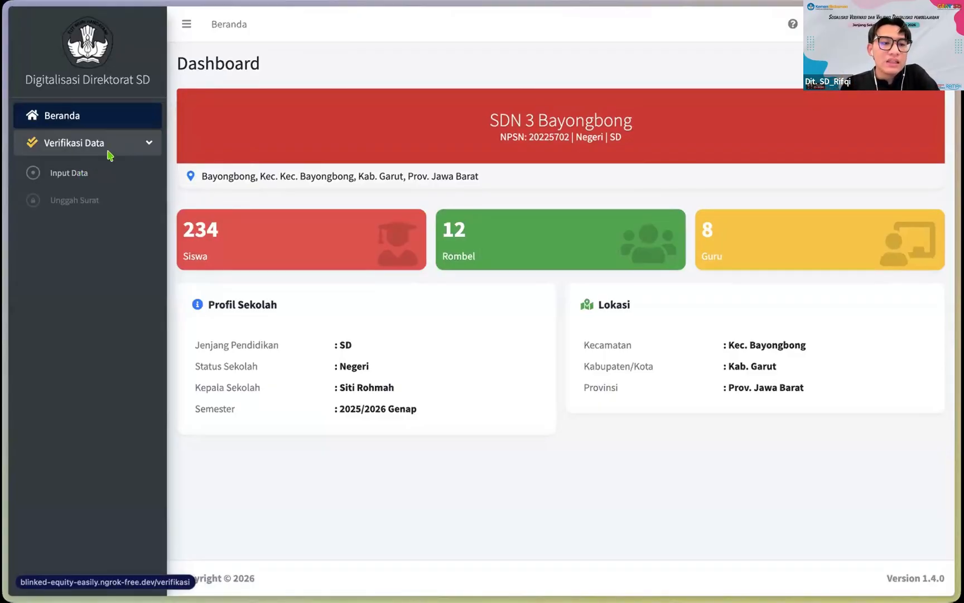
left_click(142, 149)
left_click(143, 149)
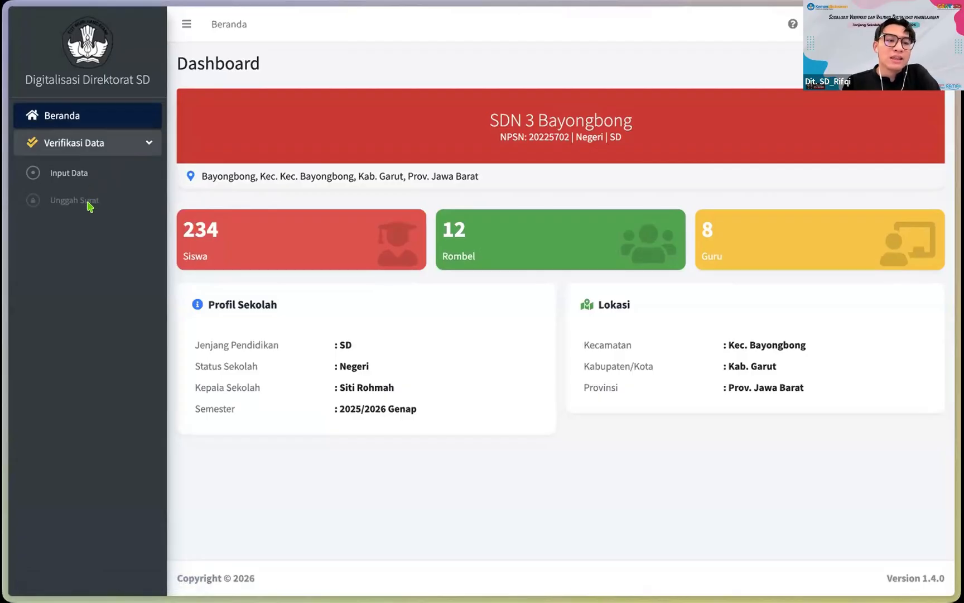
Step: Open the Input Data form for SDN 3 Bayongbong and scroll through its fields
left_click(73, 174)
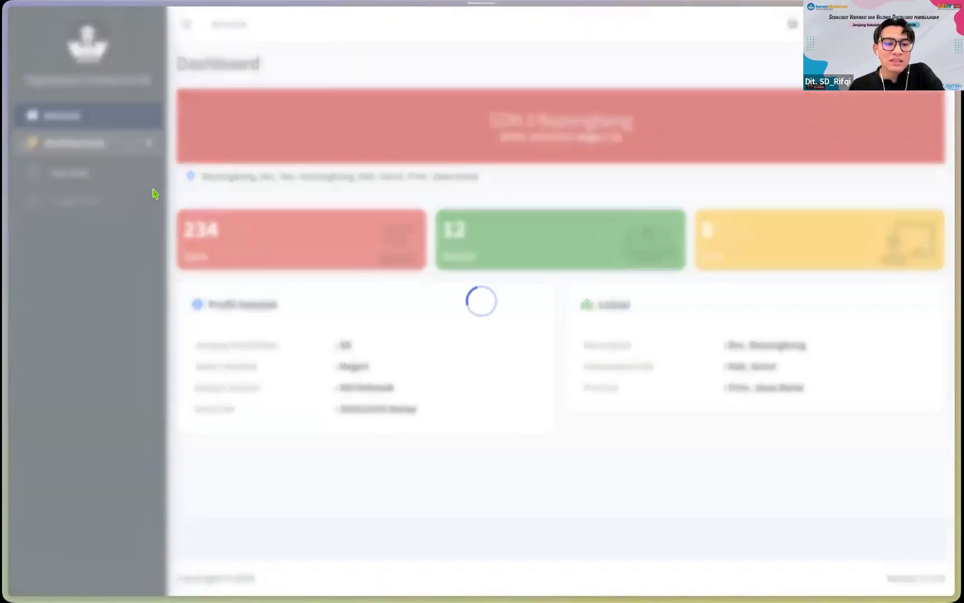
scroll(401, 262, "down", 2)
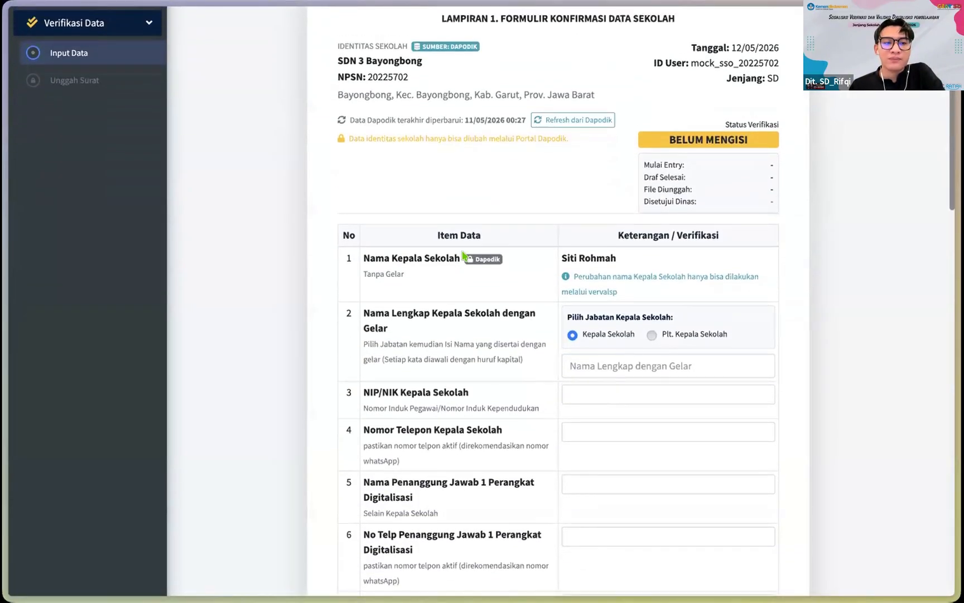
scroll(402, 263, "up", 2)
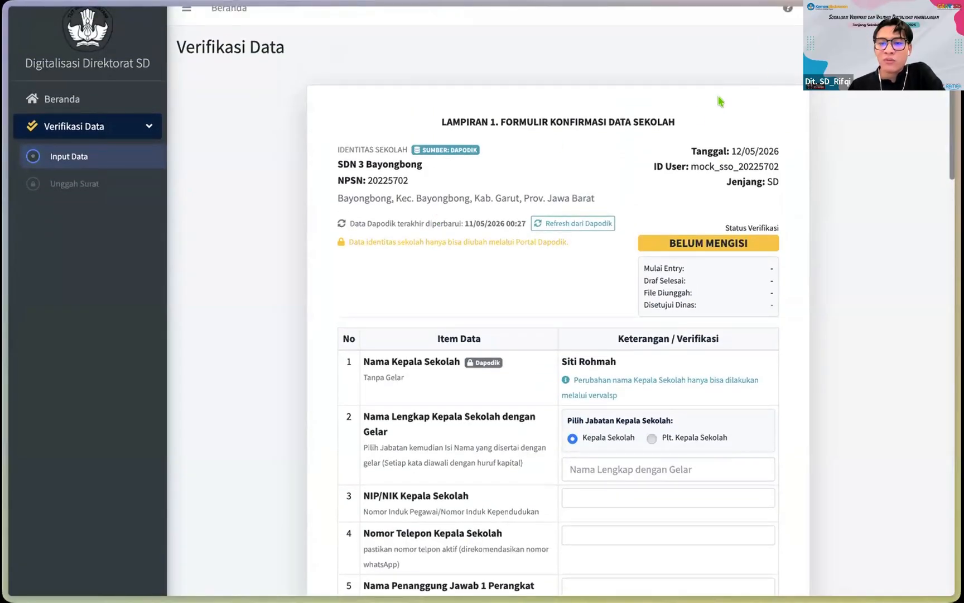
scroll(721, 102, "up", 1)
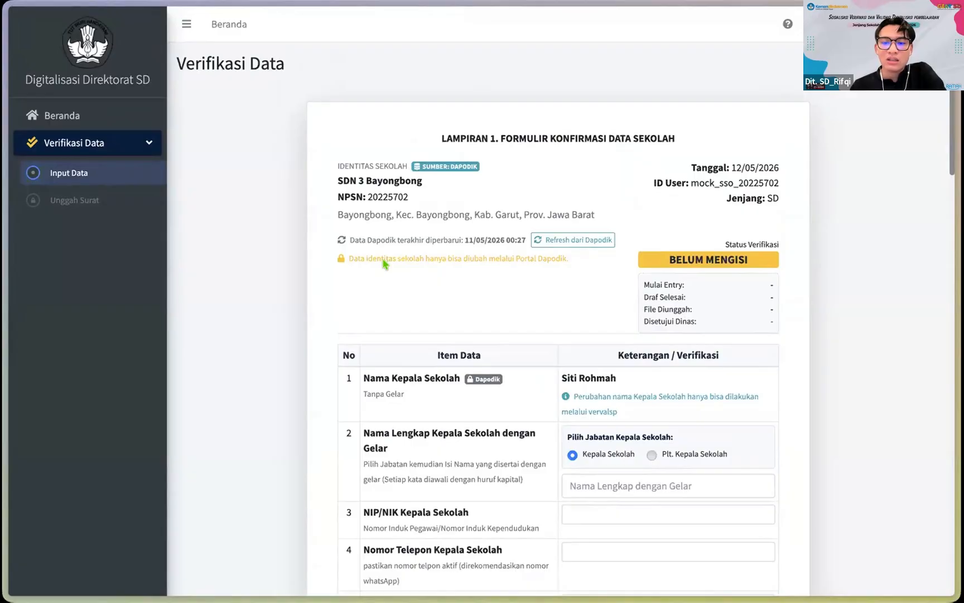
scroll(384, 264, "down", 1)
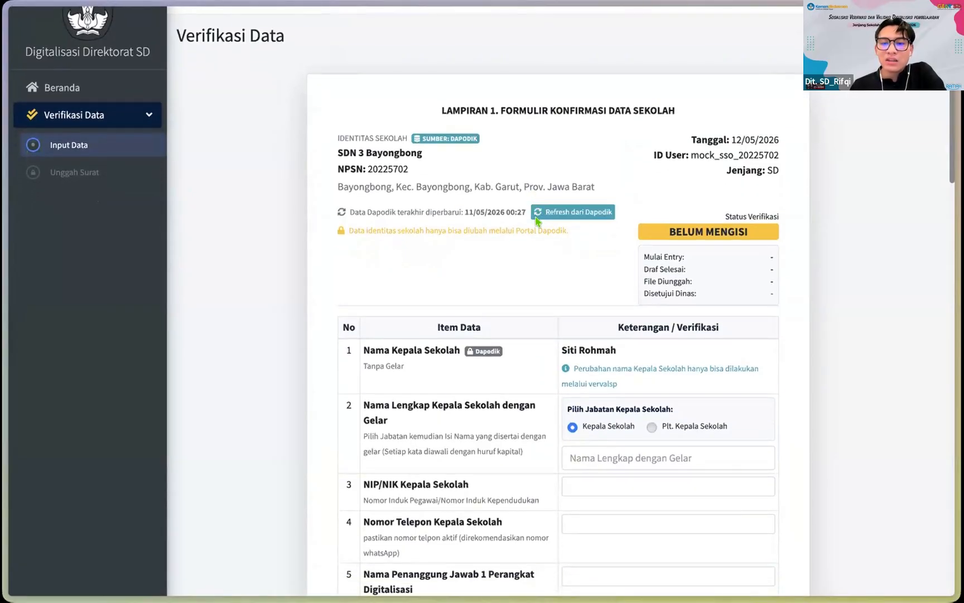
scroll(521, 243, "up", 1)
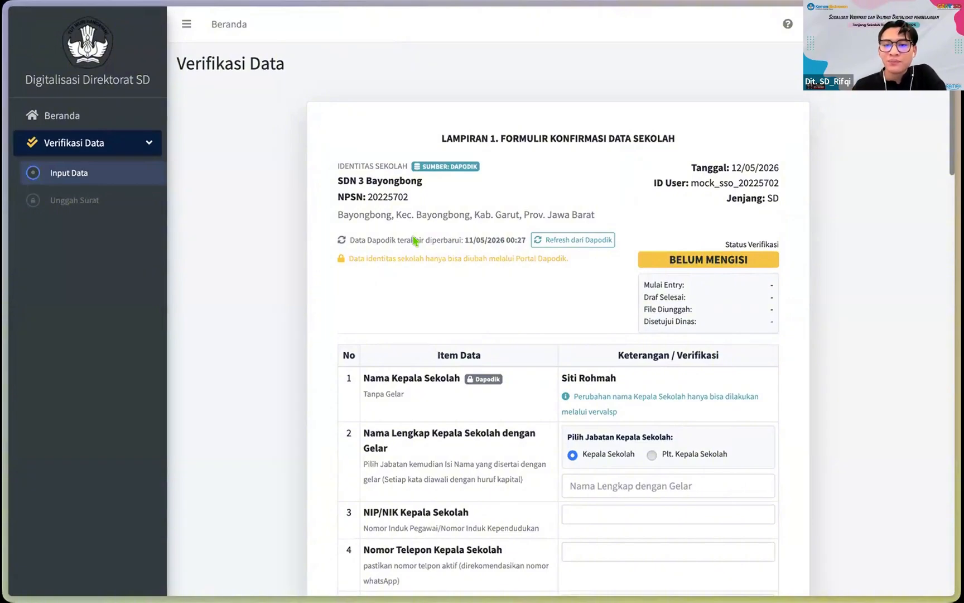
scroll(413, 241, "down", 1)
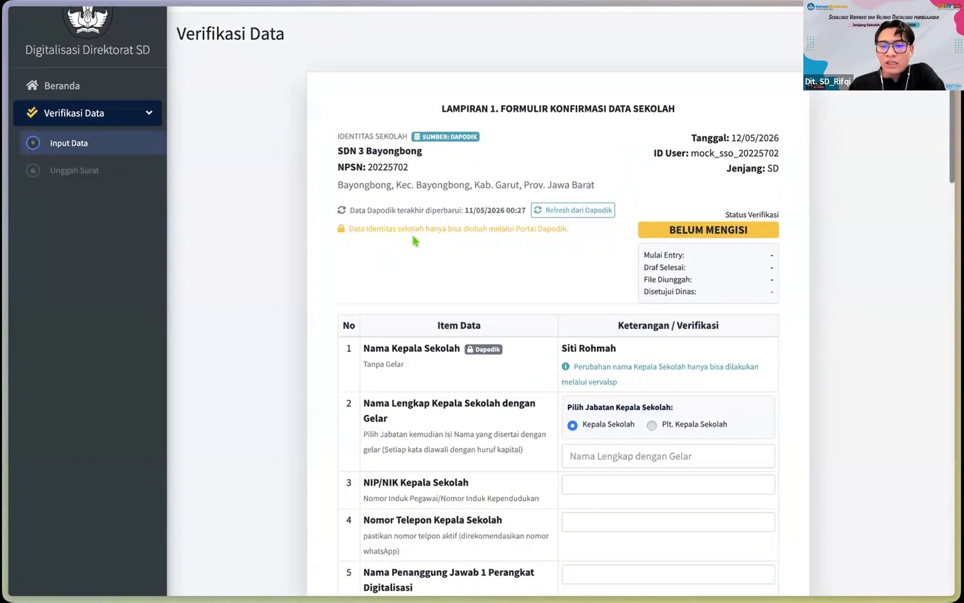
scroll(414, 241, "down", 1)
scroll(415, 240, "down", 1)
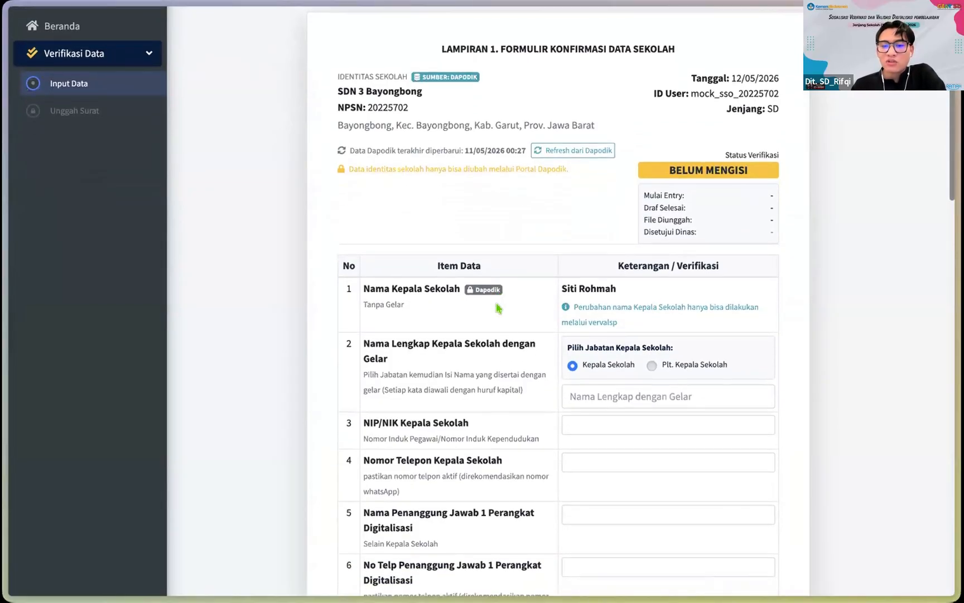
scroll(498, 307, "down", 2)
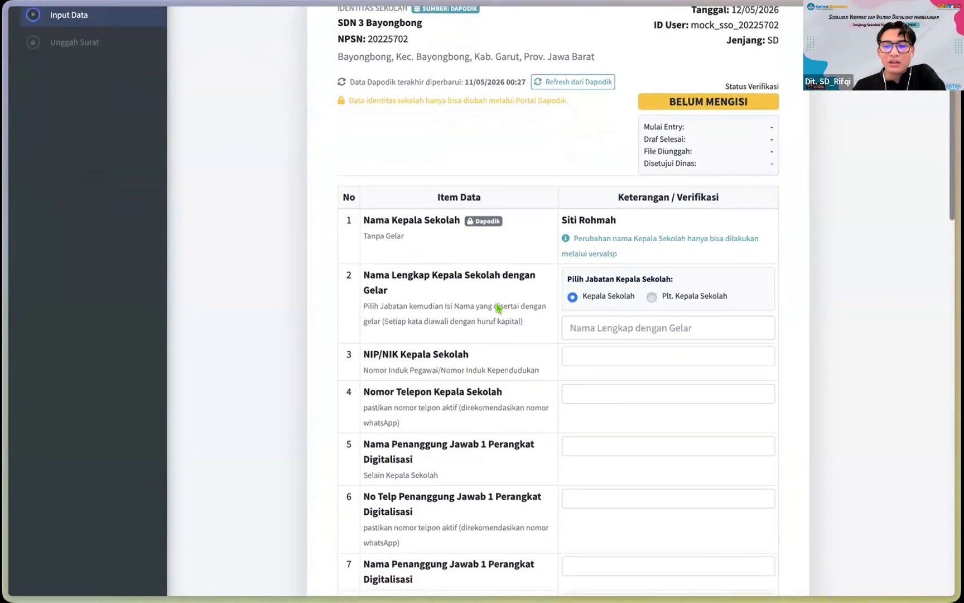
scroll(497, 307, "down", 2)
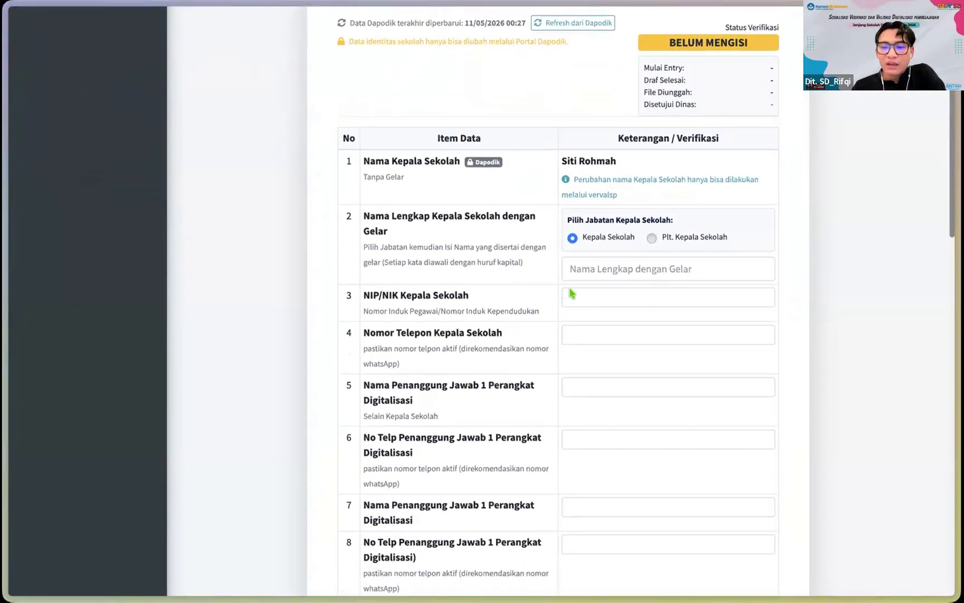
Step: Review the unfilled Lampiran 1 fields, including NIP/NIK and the principal's name
left_click(570, 293)
scroll(517, 304, "down", 1)
scroll(516, 302, "up", 2)
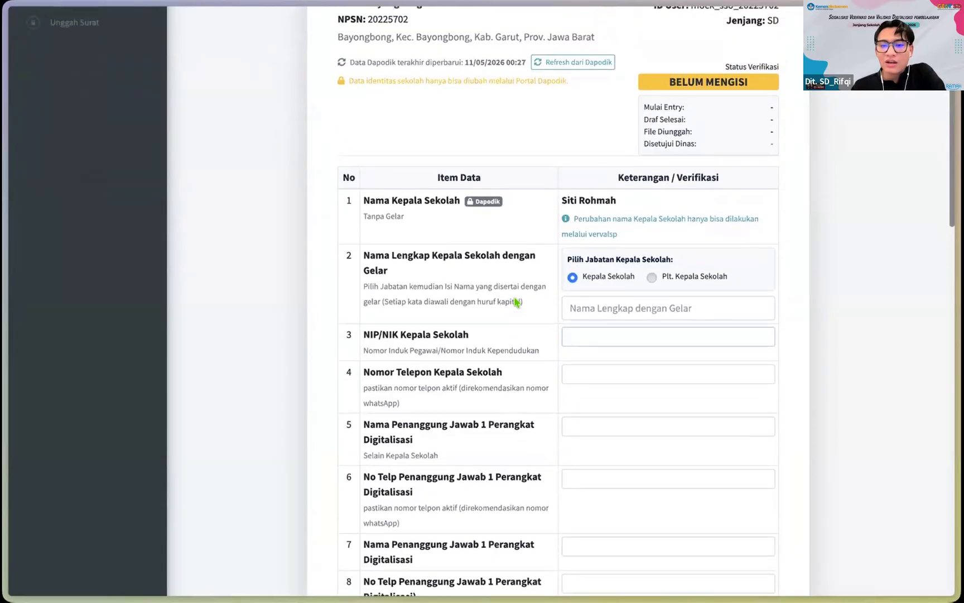
scroll(516, 302, "up", 6)
scroll(516, 302, "down", 3)
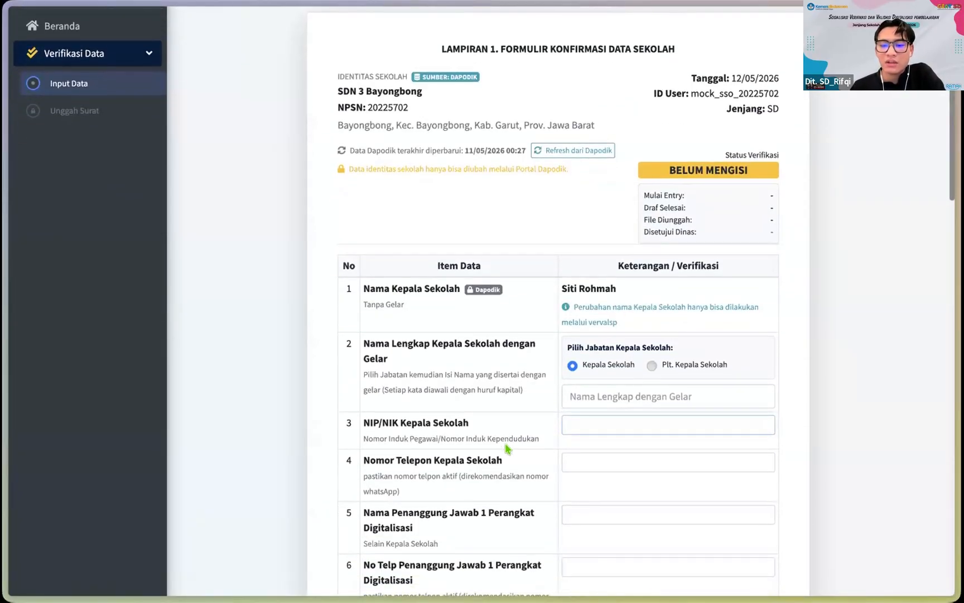
scroll(507, 449, "down", 3)
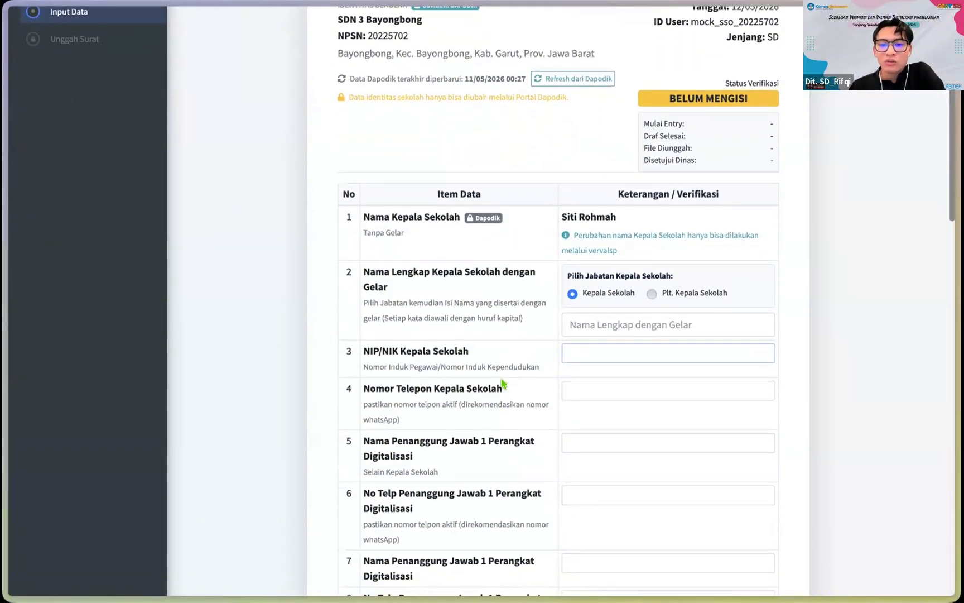
scroll(501, 383, "down", 1)
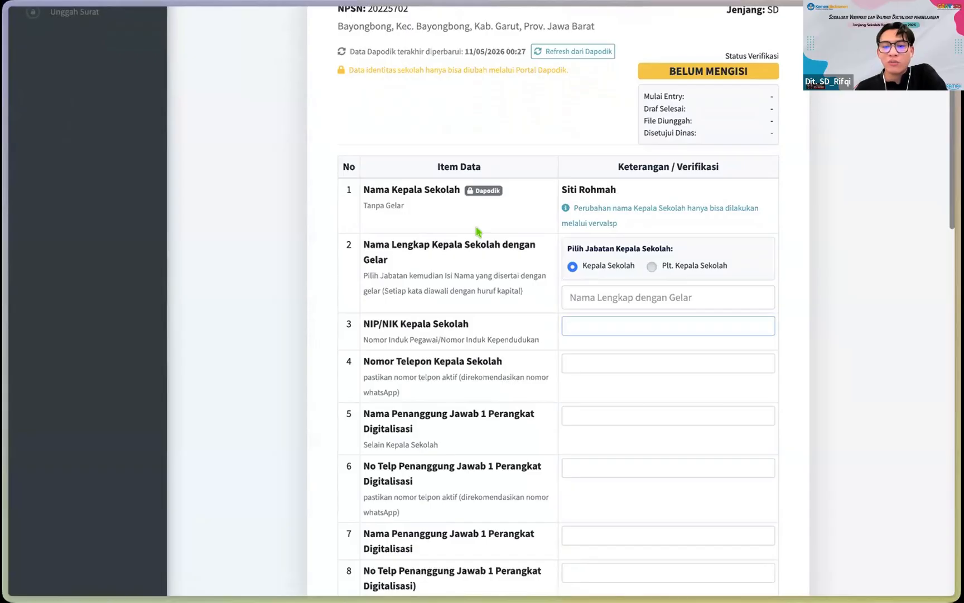
scroll(477, 231, "down", 3)
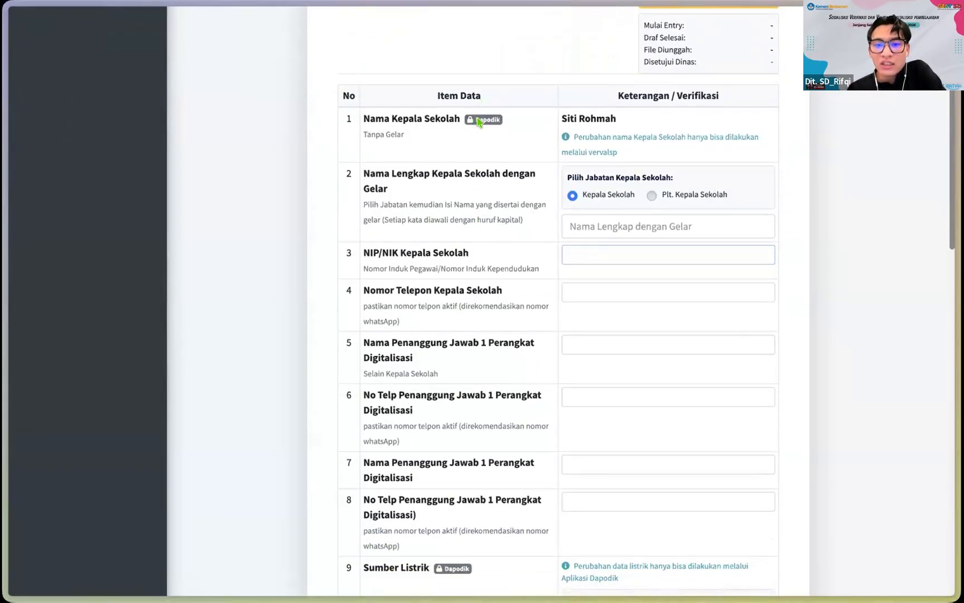
scroll(473, 118, "down", 1)
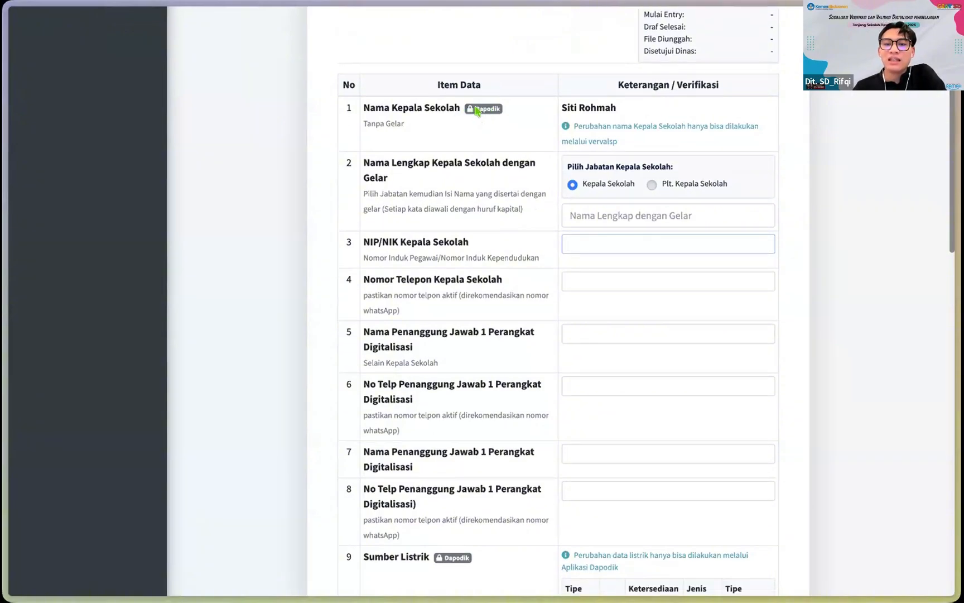
scroll(536, 195, "down", 2)
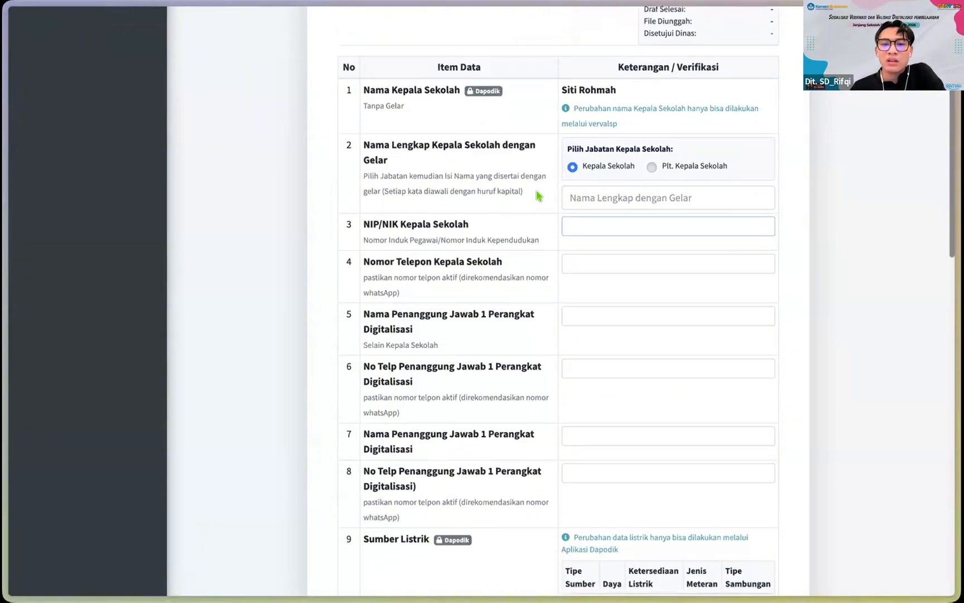
scroll(537, 194, "down", 3)
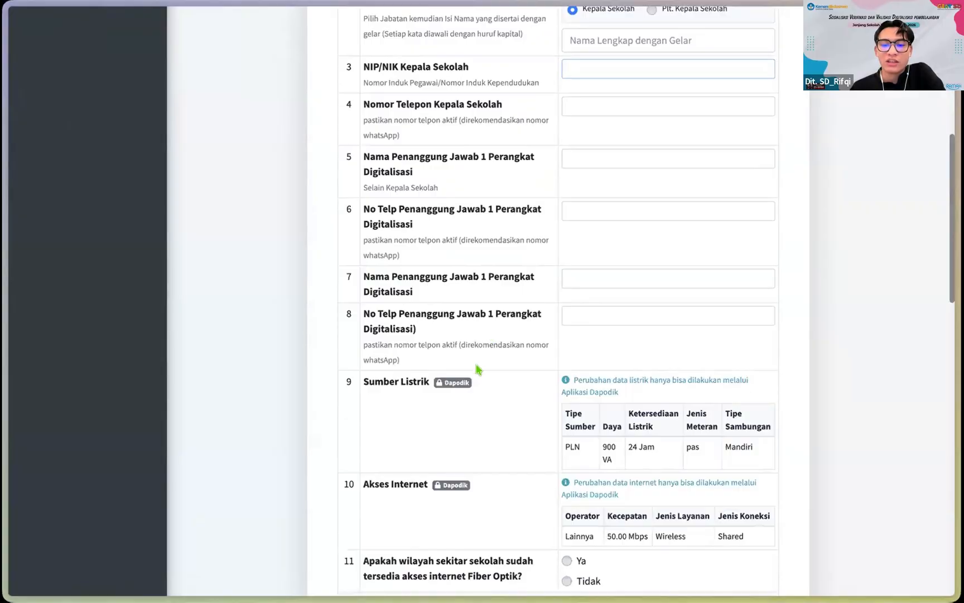
scroll(476, 368, "up", 4)
scroll(447, 232, "up", 3)
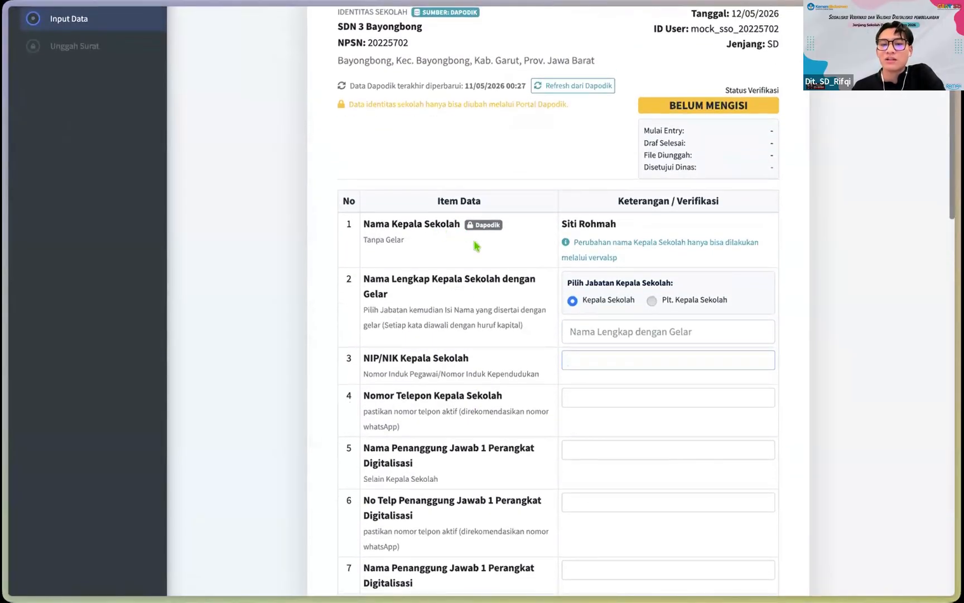
scroll(476, 246, "down", 1)
scroll(475, 246, "down", 2)
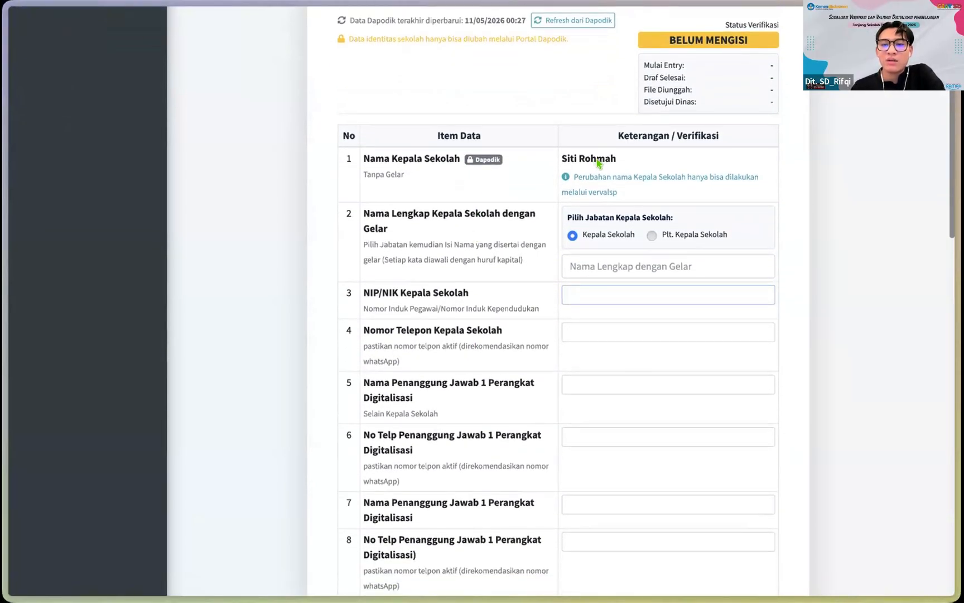
double_click(597, 161)
left_click(576, 163)
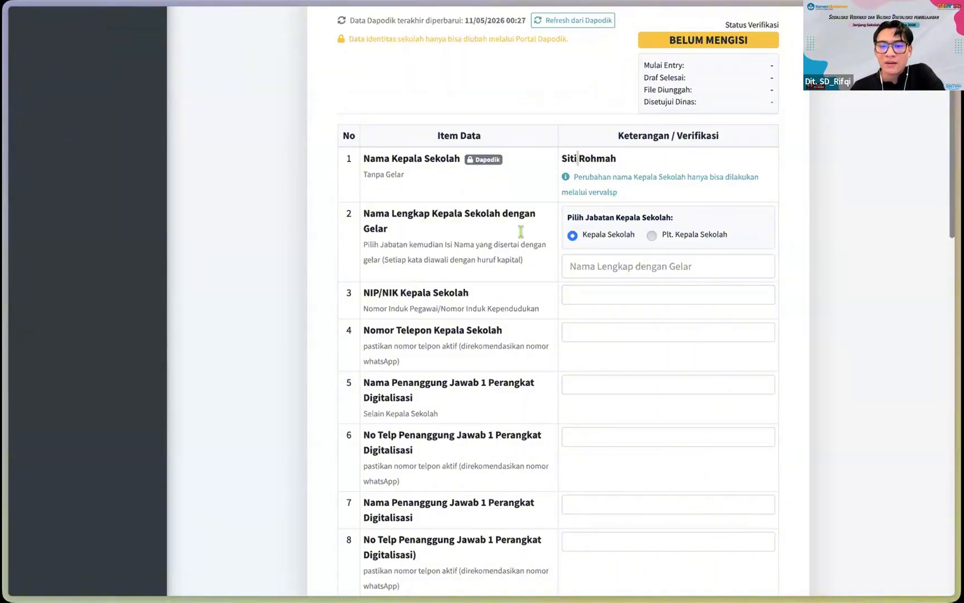
scroll(495, 267, "down", 3)
scroll(516, 370, "down", 2)
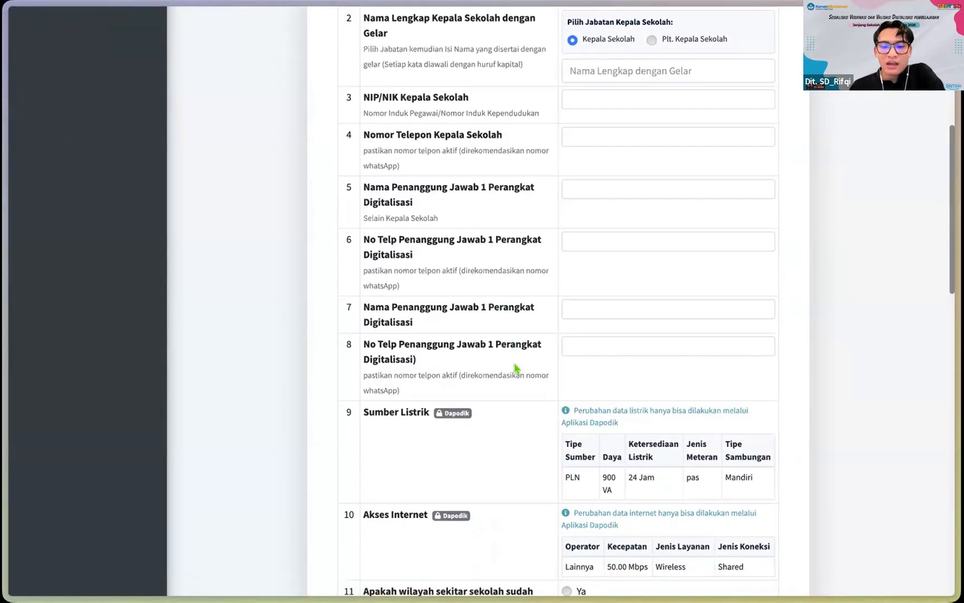
scroll(516, 416, "down", 3)
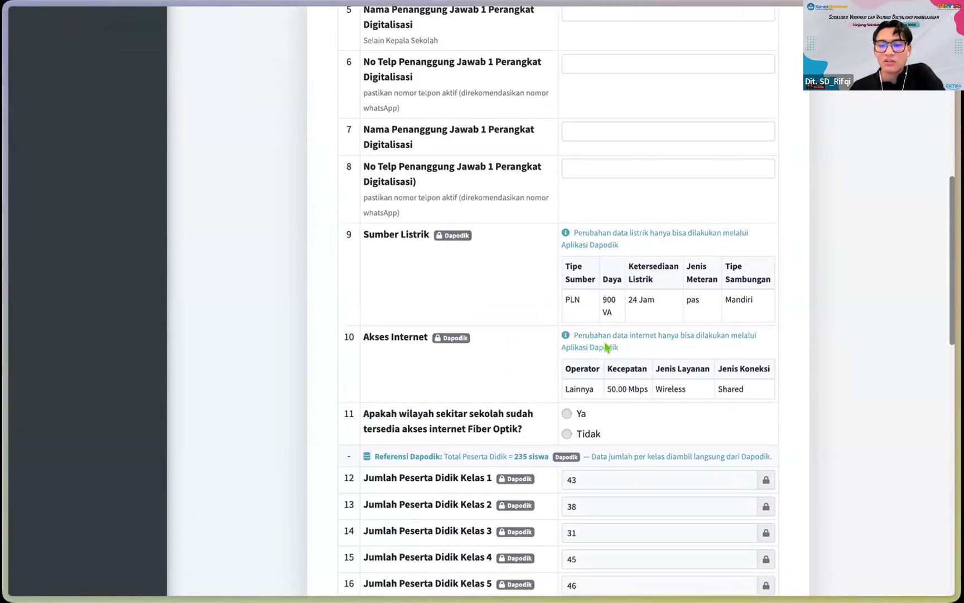
scroll(499, 319, "down", 1)
scroll(558, 317, "down", 2)
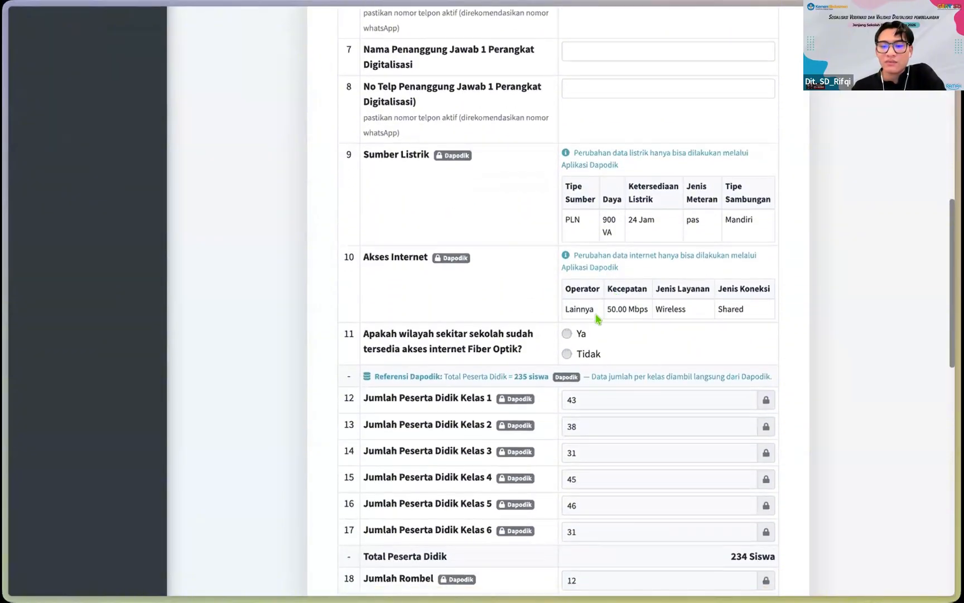
scroll(629, 282, "down", 1)
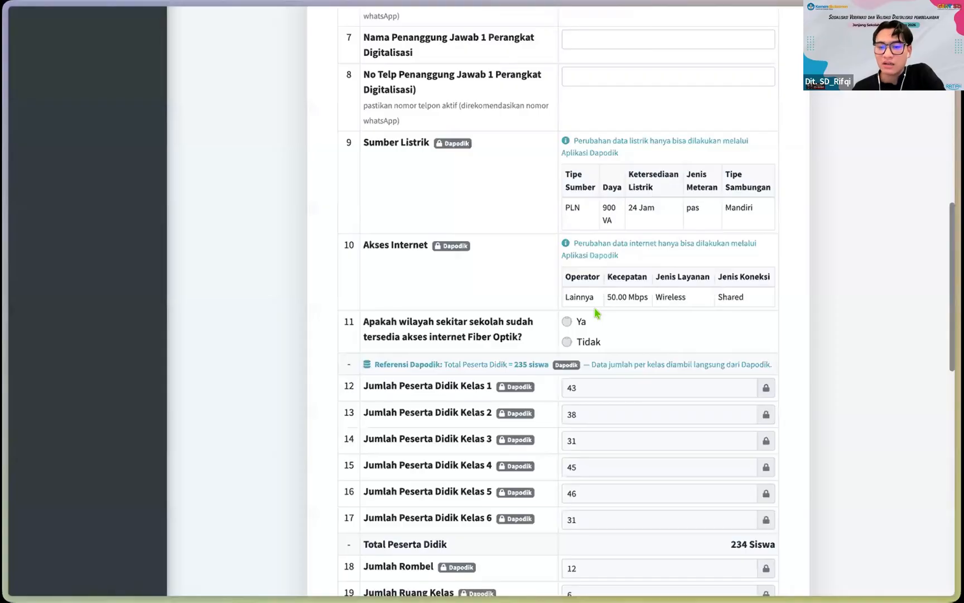
scroll(596, 314, "down", 3)
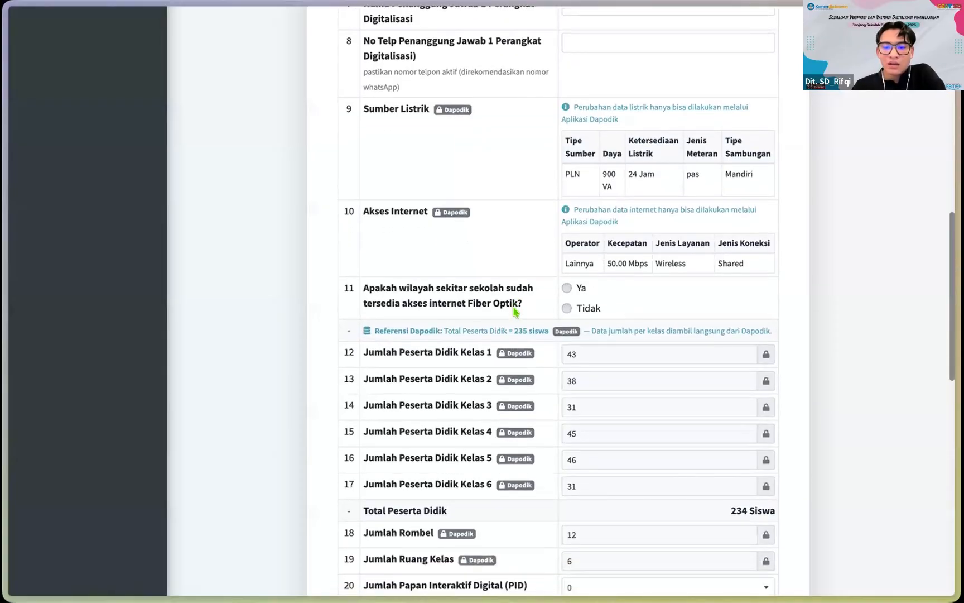
scroll(486, 344, "down", 1)
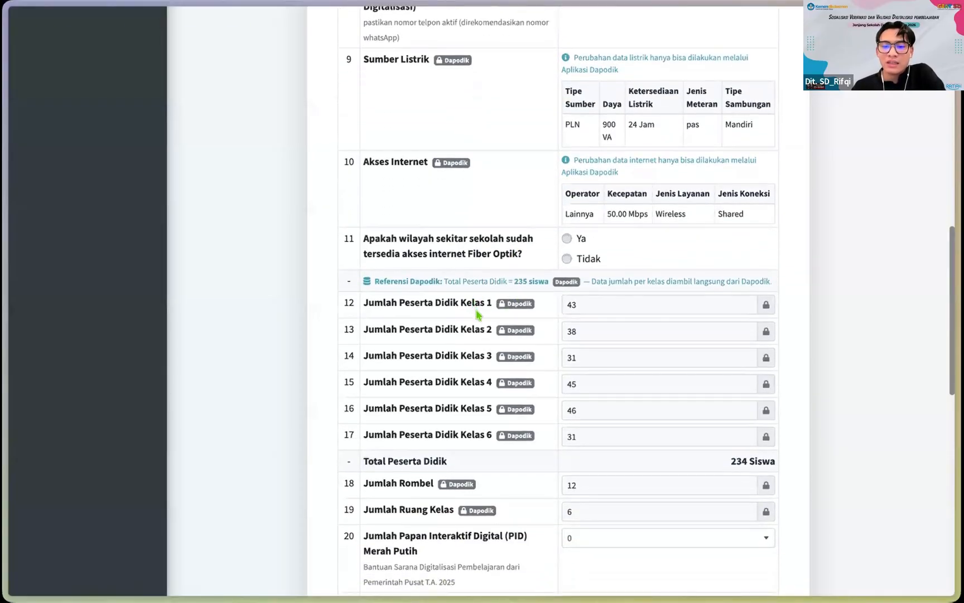
scroll(508, 330, "down", 1)
scroll(506, 357, "down", 2)
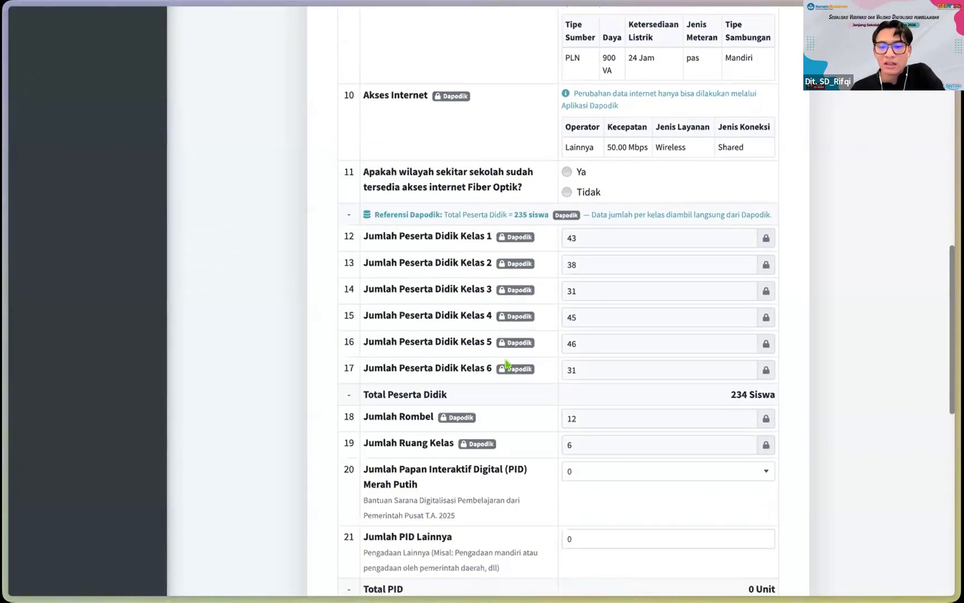
scroll(585, 258, "down", 1)
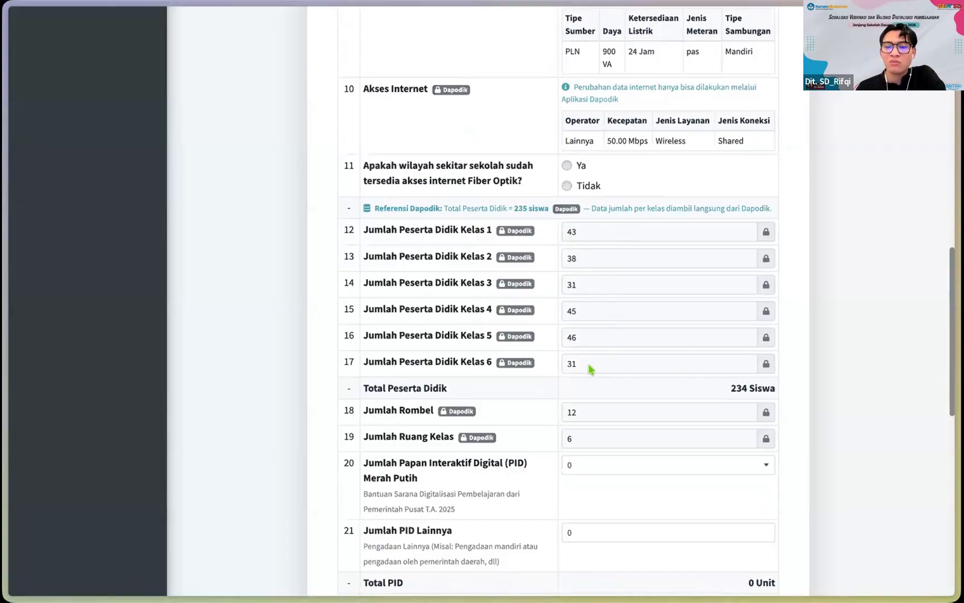
scroll(596, 368, "down", 1)
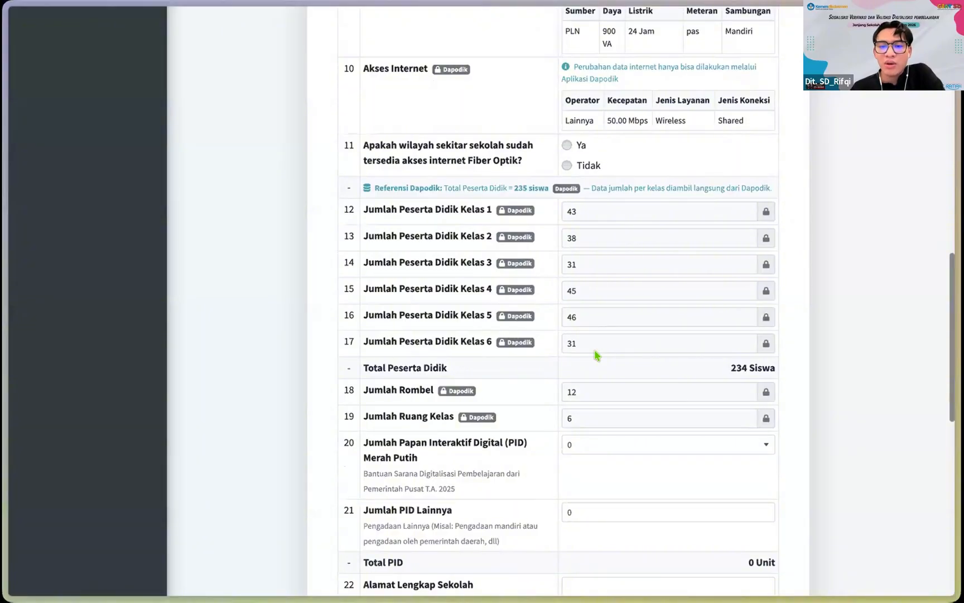
scroll(589, 326, "down", 1)
right_click(580, 293)
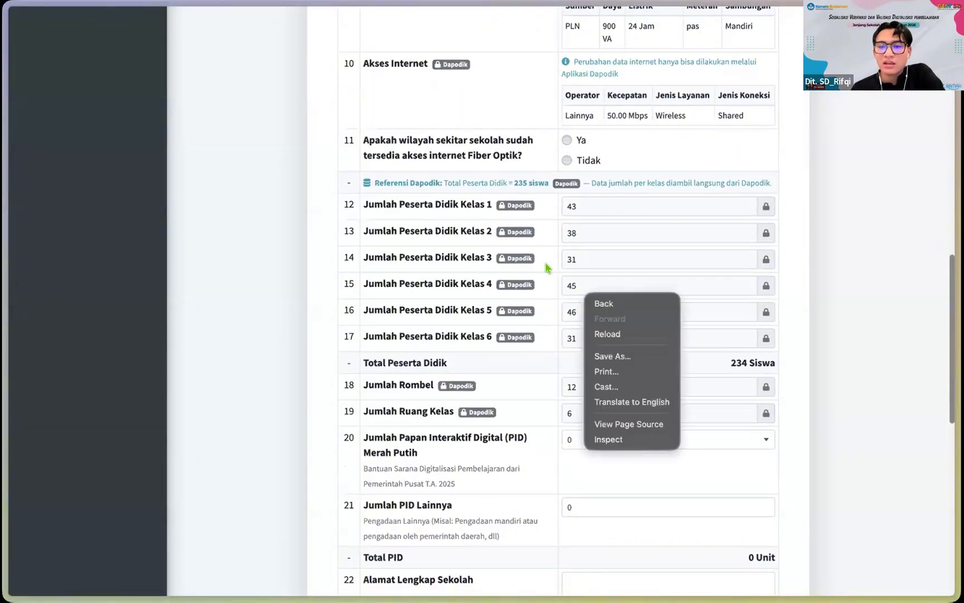
left_click(546, 256)
scroll(547, 257, "down", 1)
scroll(558, 279, "down", 2)
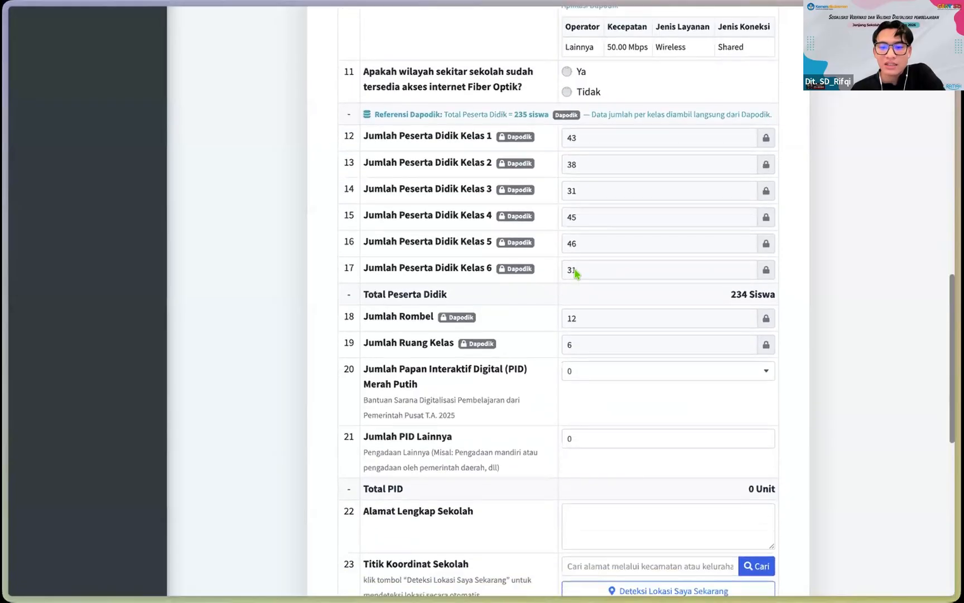
scroll(572, 225, "down", 1)
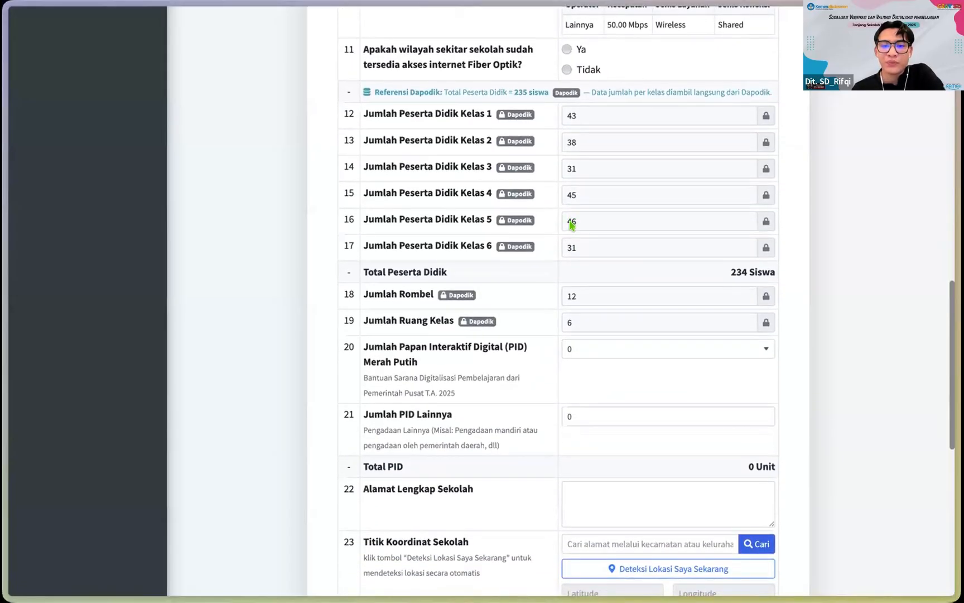
scroll(572, 225, "down", 1)
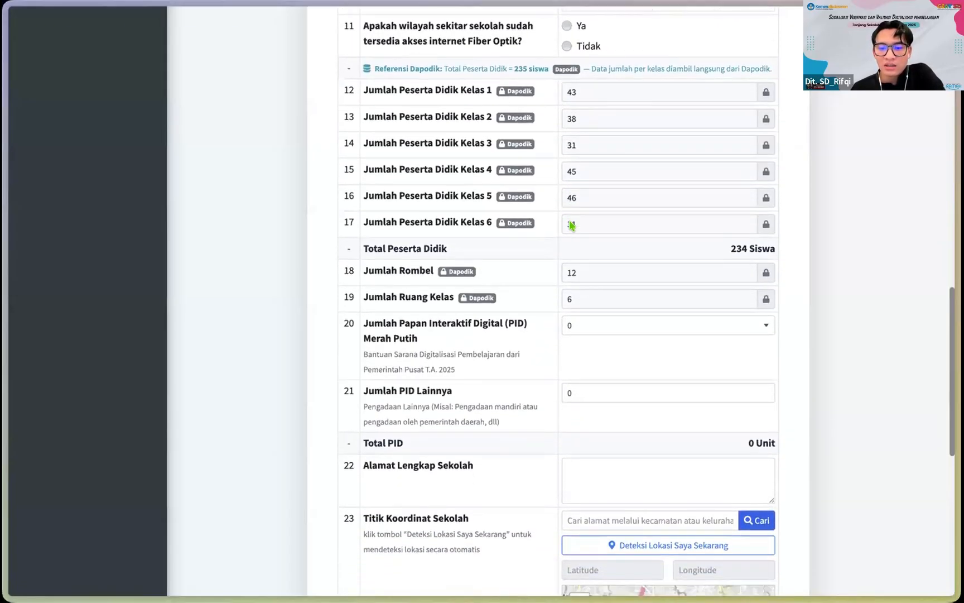
scroll(571, 225, "down", 4)
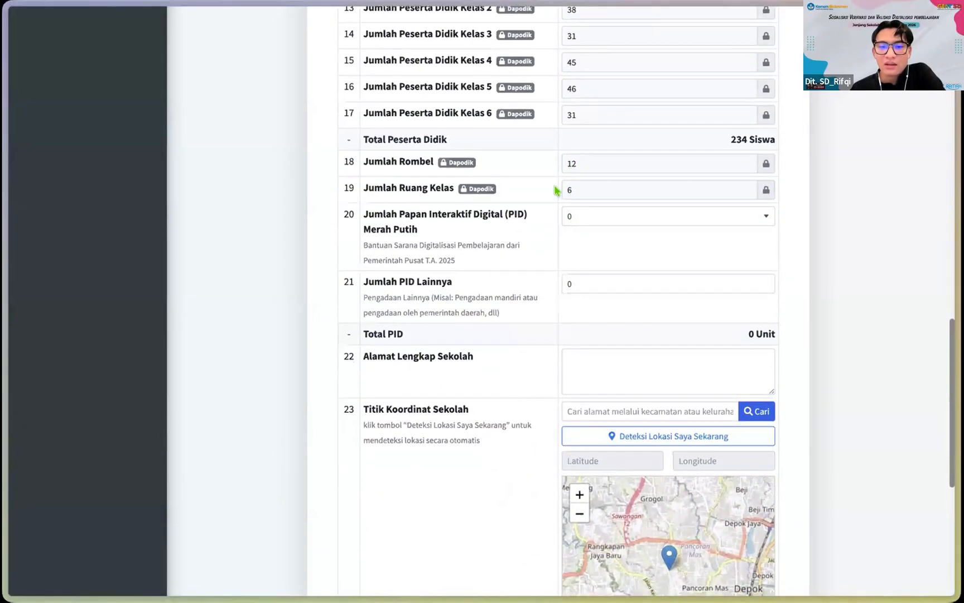
scroll(552, 192, "up", 1)
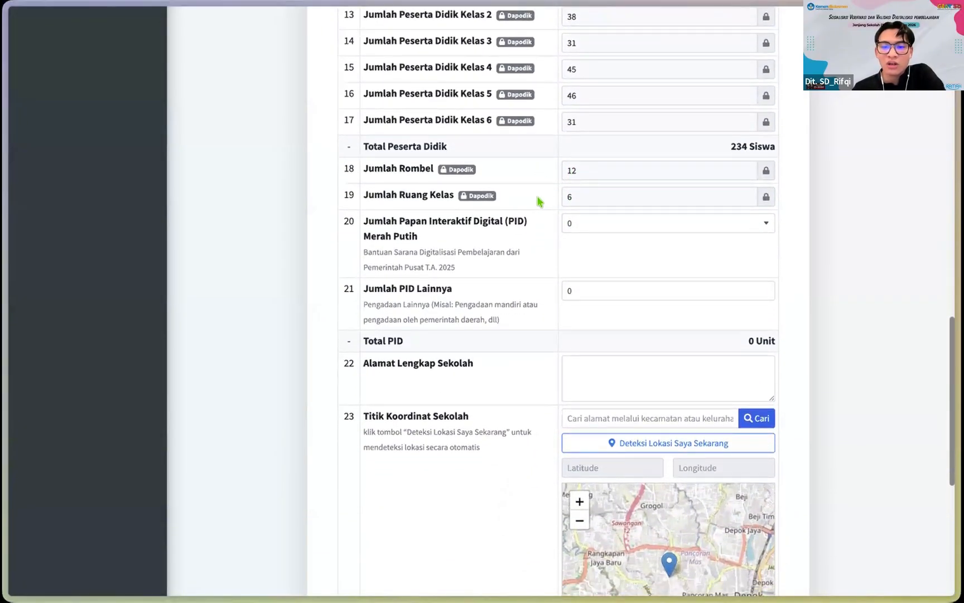
scroll(540, 201, "down", 8)
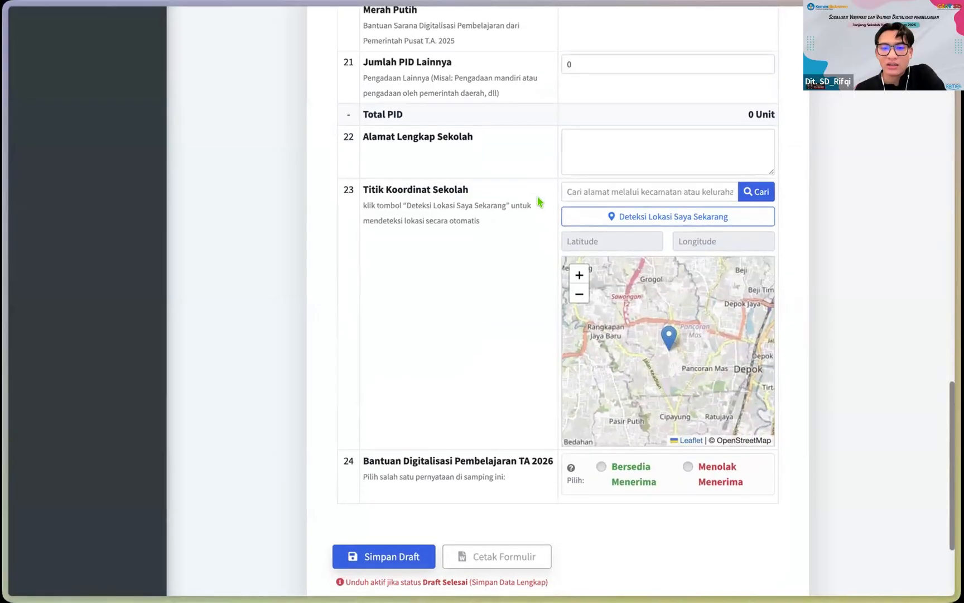
scroll(539, 201, "up", 20)
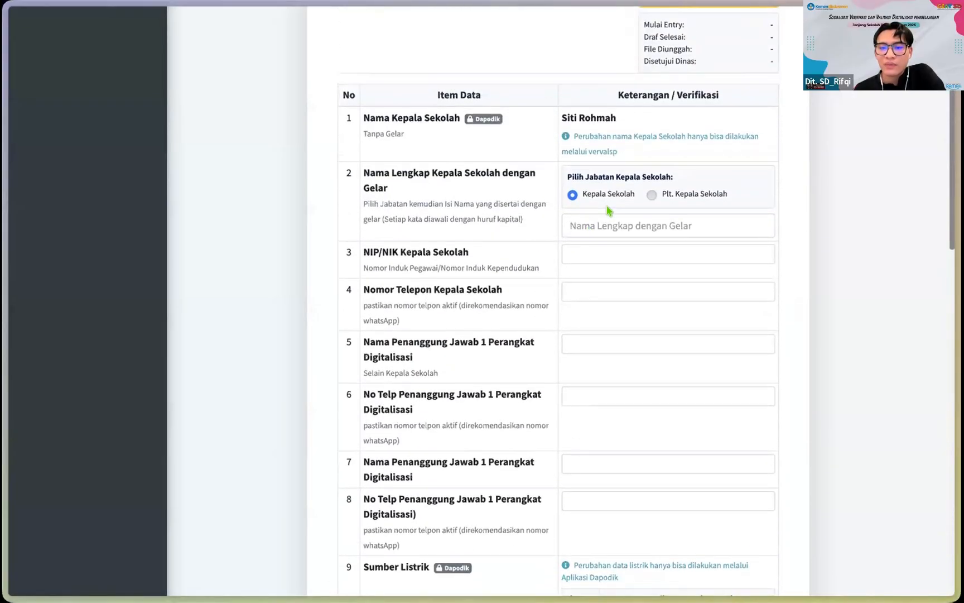
scroll(591, 229, "up", 1)
left_click(591, 230)
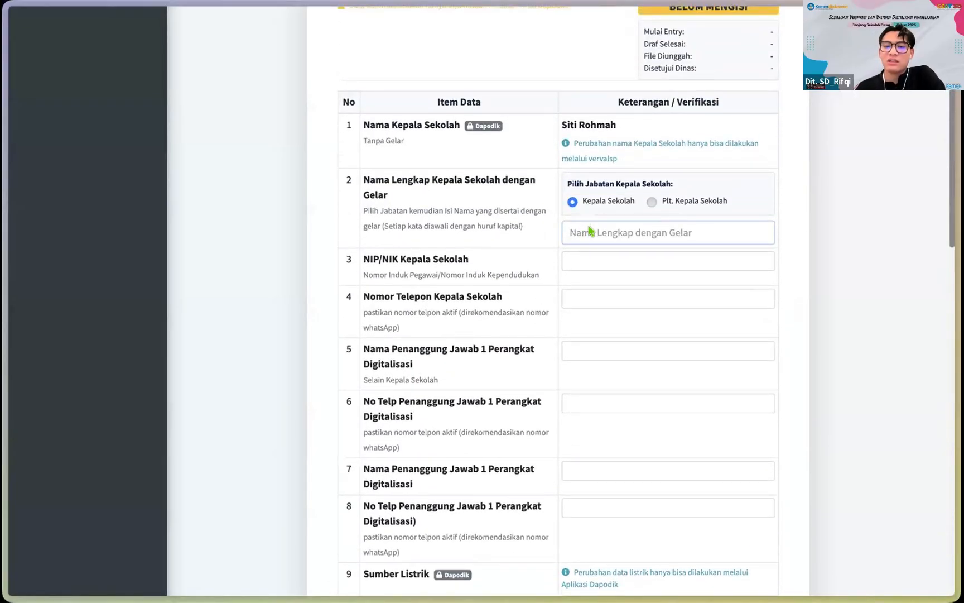
left_click(590, 230)
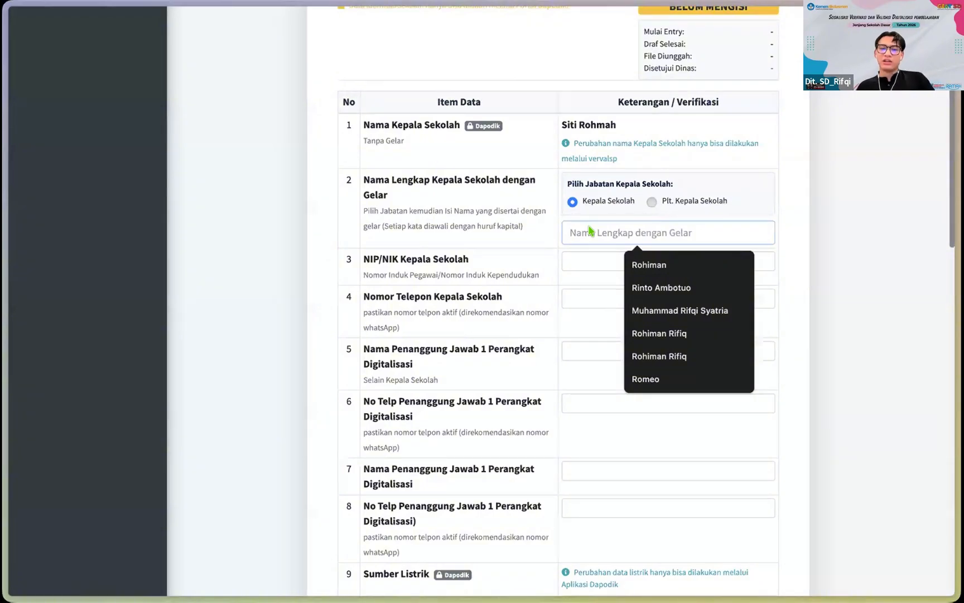
scroll(590, 230, "up", 7)
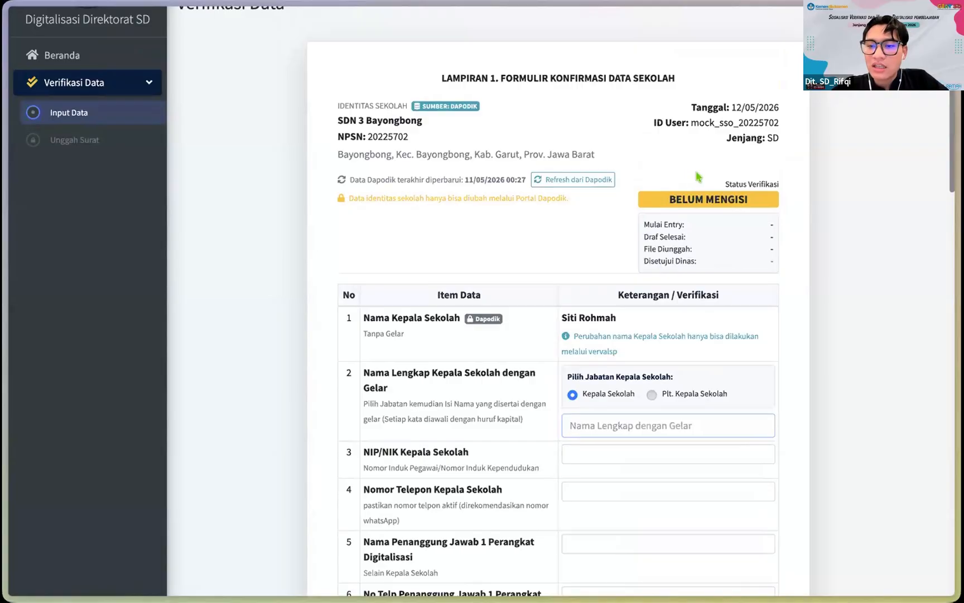
scroll(576, 342, "up", 1)
scroll(575, 342, "down", 1)
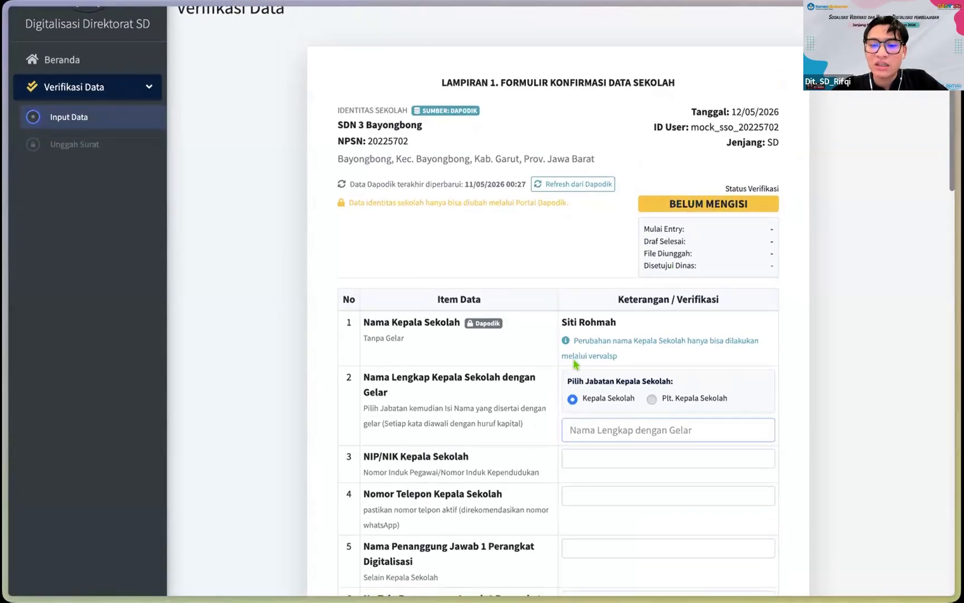
scroll(575, 362, "up", 2)
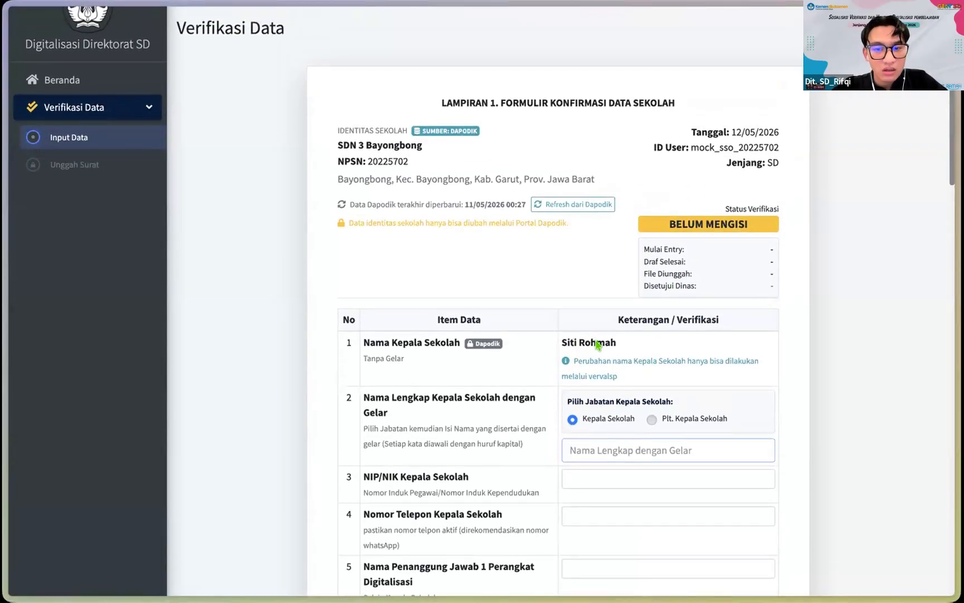
scroll(570, 209, "down", 1)
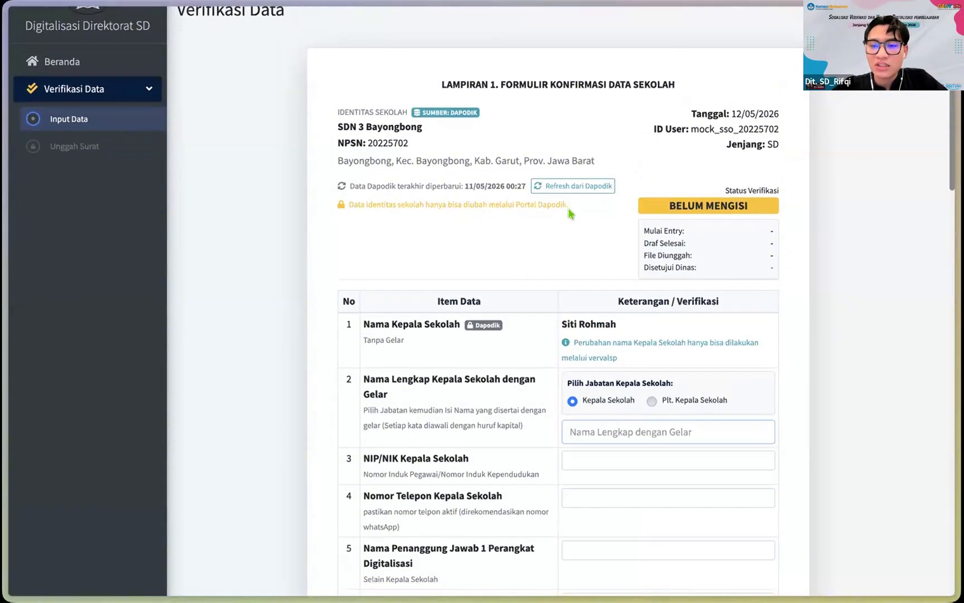
scroll(642, 251, "down", 2)
scroll(699, 165, "down", 1)
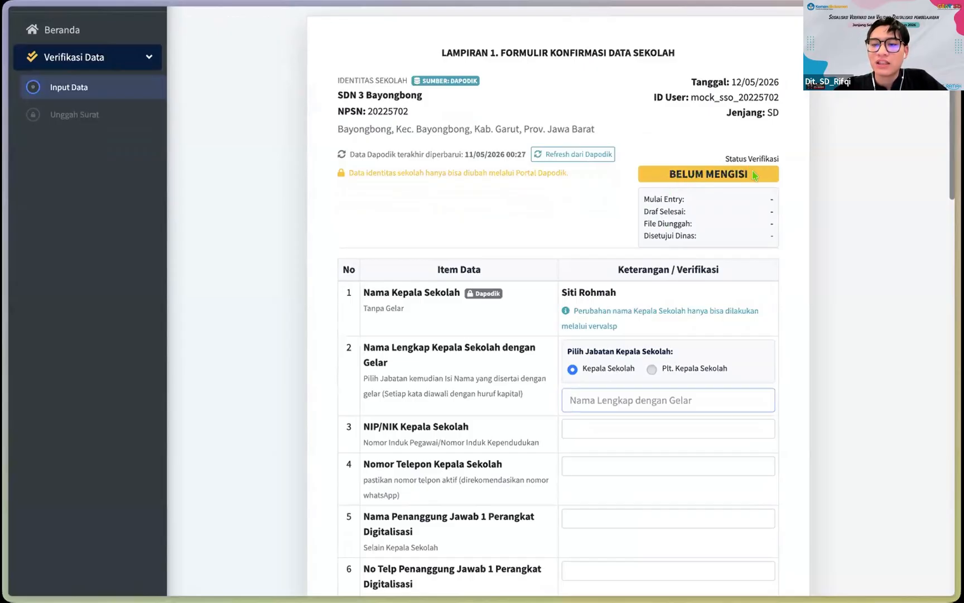
scroll(659, 175, "up", 3)
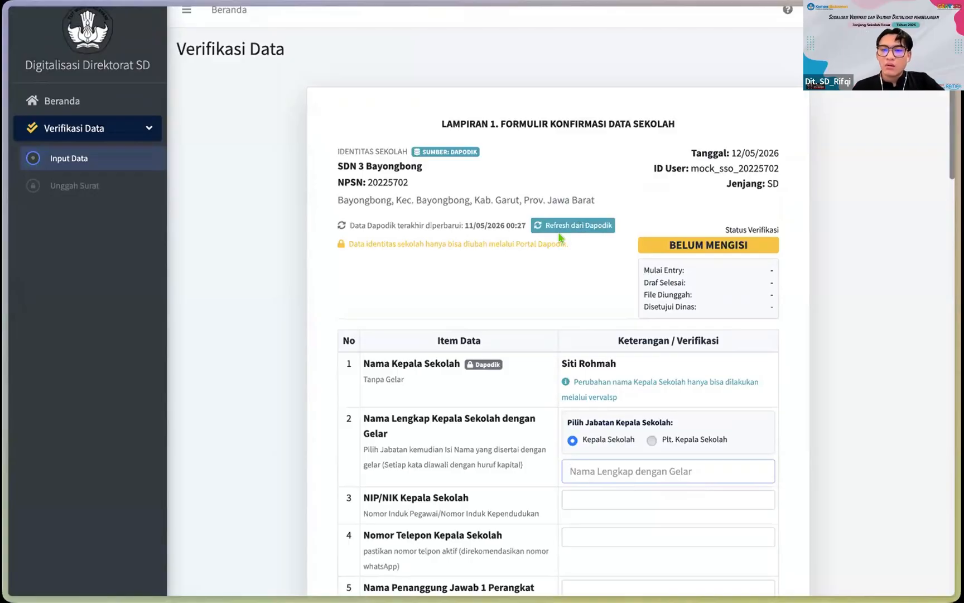
Step: Refresh the school data from Dapodik so it shows updated 12/05/2026 09:46
scroll(557, 234, "up", 1)
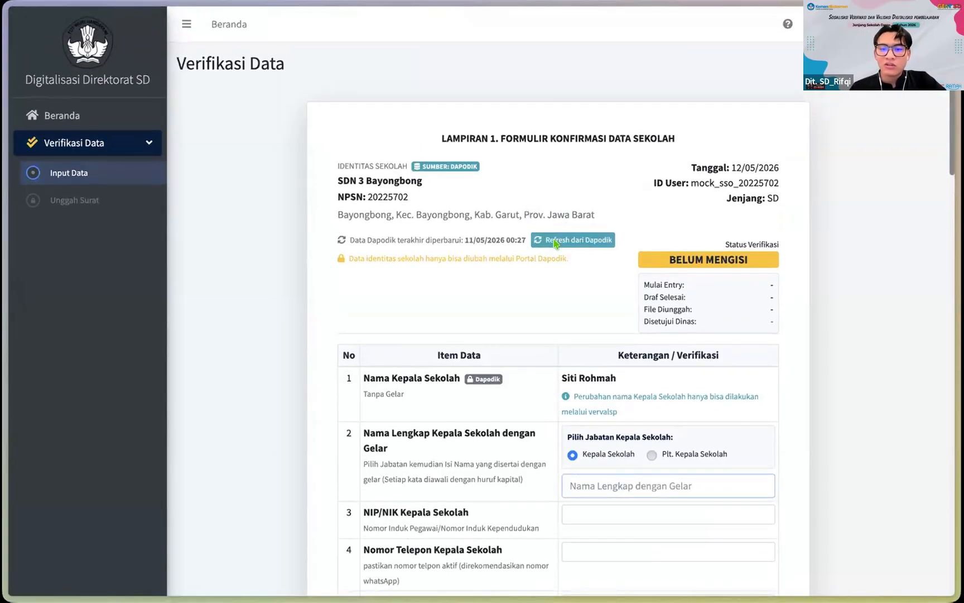
scroll(552, 229, "down", 2)
left_click(546, 211)
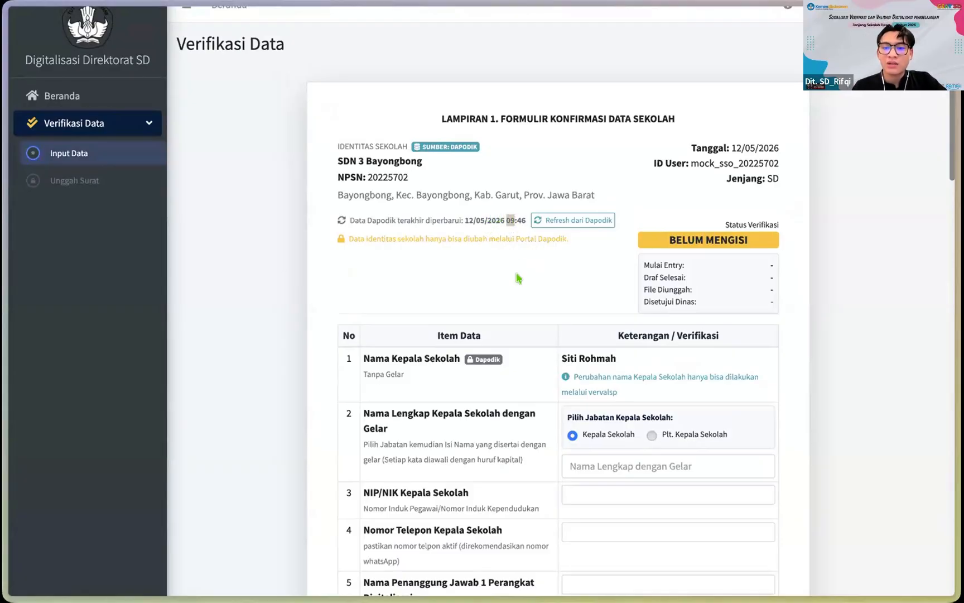
Step: Set the principal's position to Plt. Kepala Sekolah
scroll(517, 276, "down", 2)
scroll(516, 277, "down", 2)
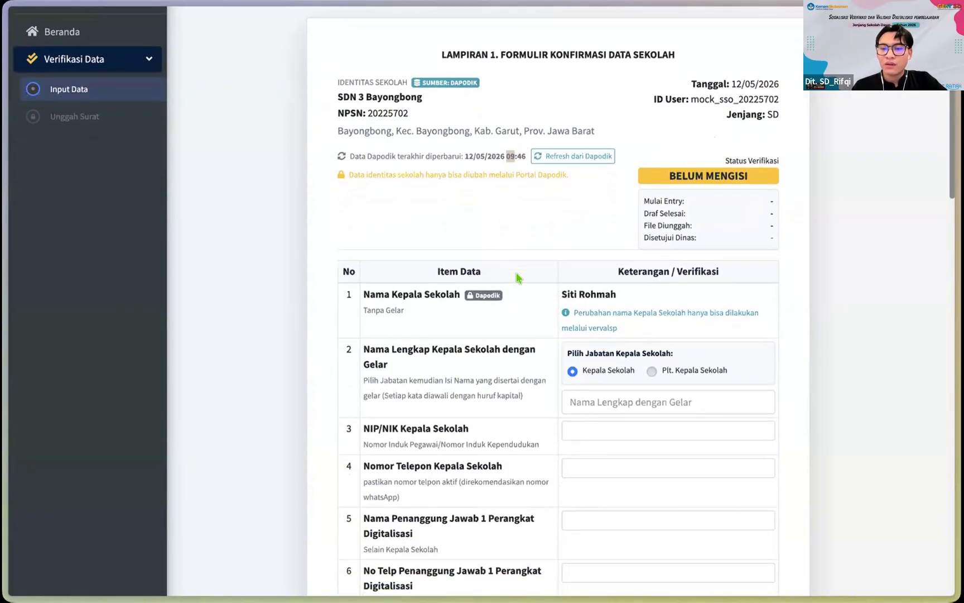
scroll(510, 247, "up", 1)
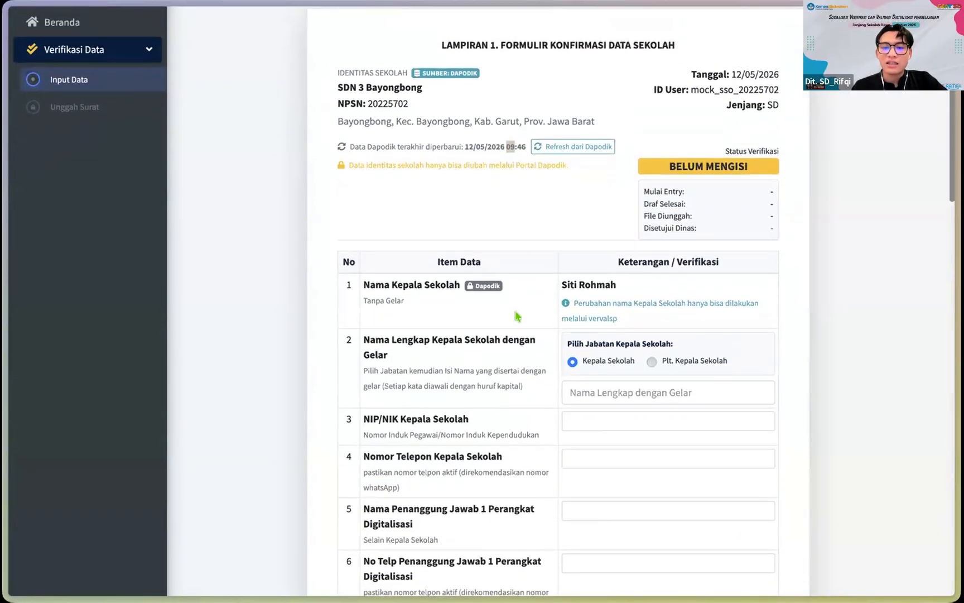
scroll(465, 262, "down", 3)
scroll(466, 206, "down", 1)
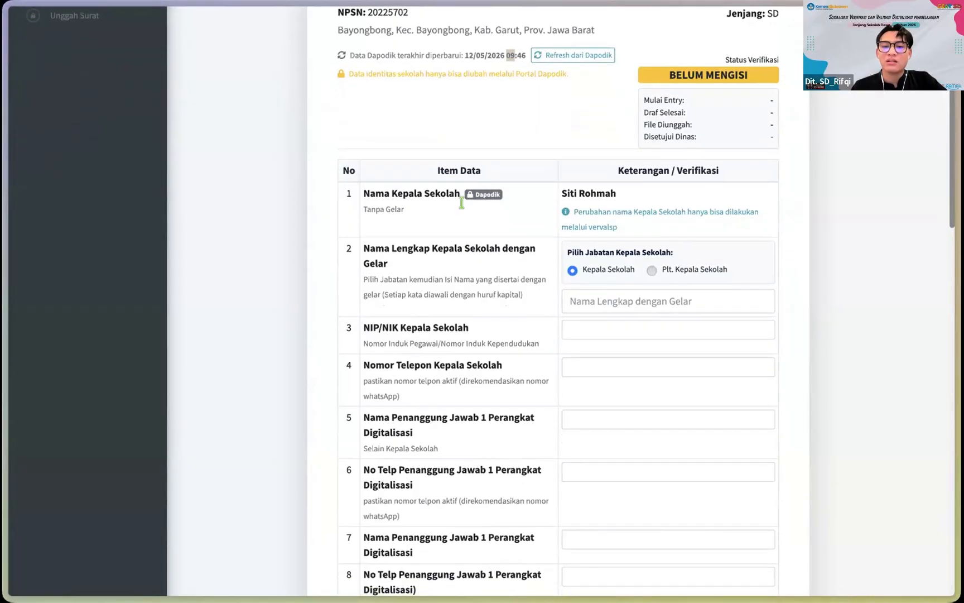
scroll(474, 190, "down", 1)
scroll(502, 187, "up", 1)
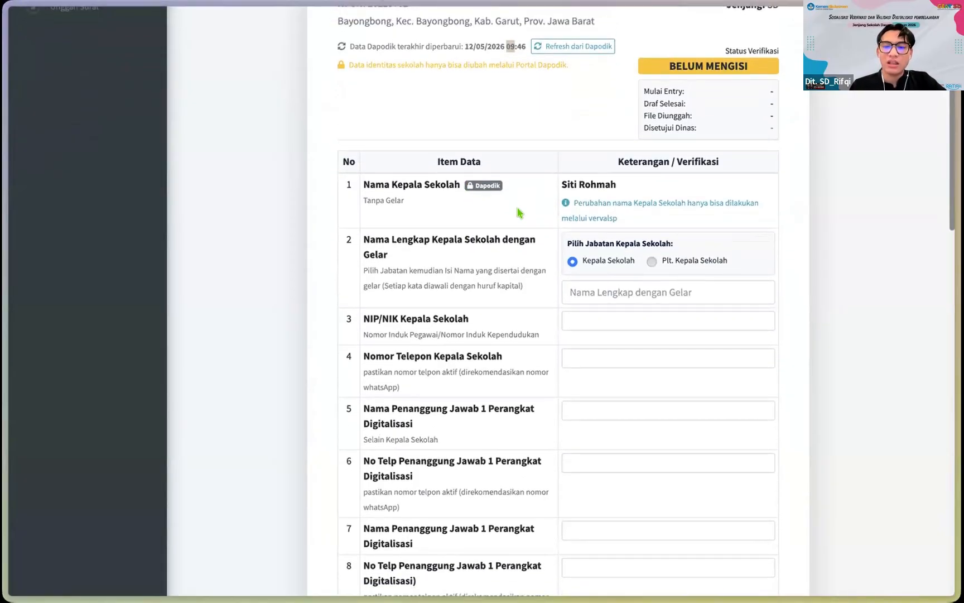
scroll(518, 212, "down", 1)
scroll(522, 223, "down", 1)
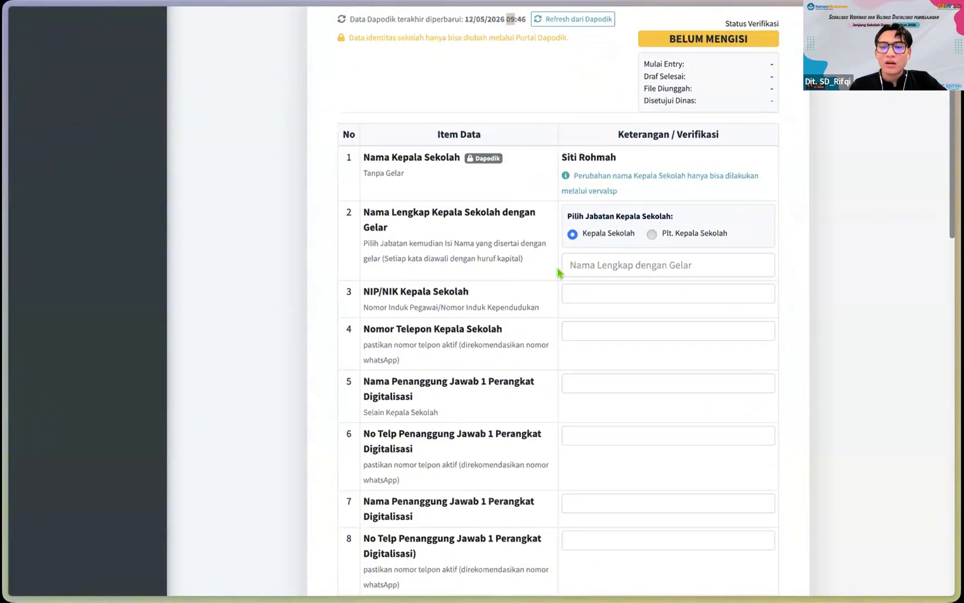
scroll(558, 272, "down", 1)
left_click(651, 218)
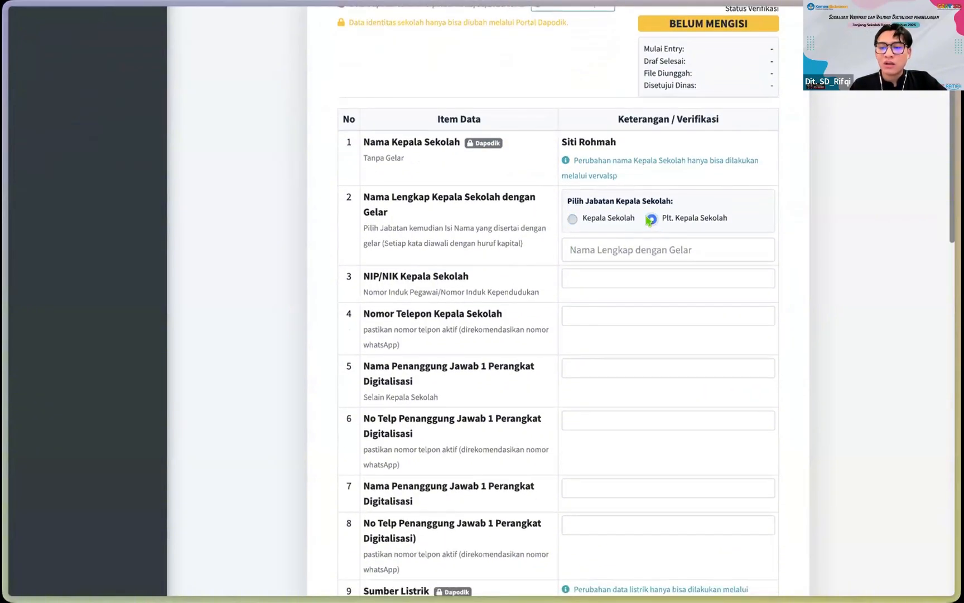
left_click(590, 221)
scroll(591, 221, "down", 1)
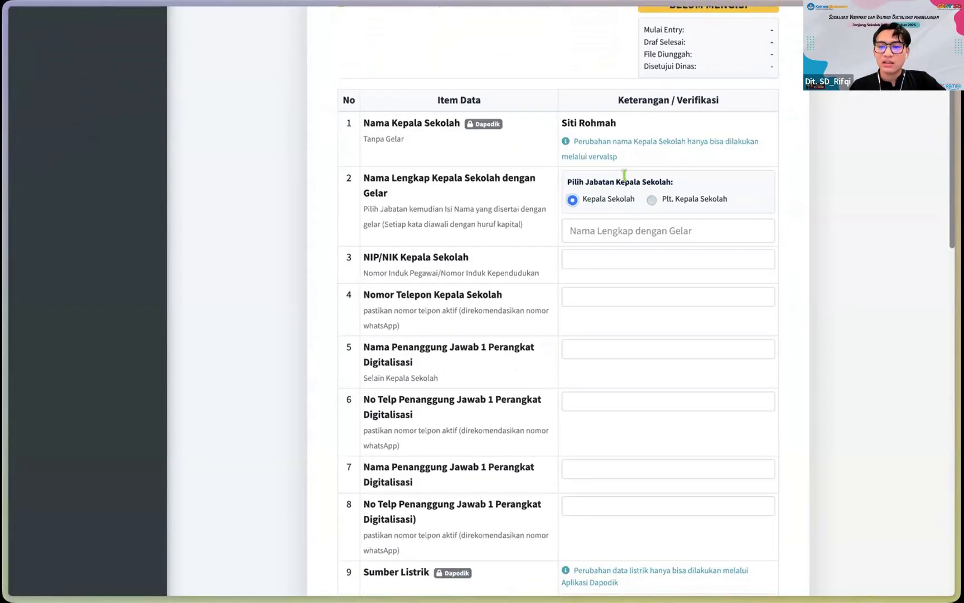
left_click(652, 200)
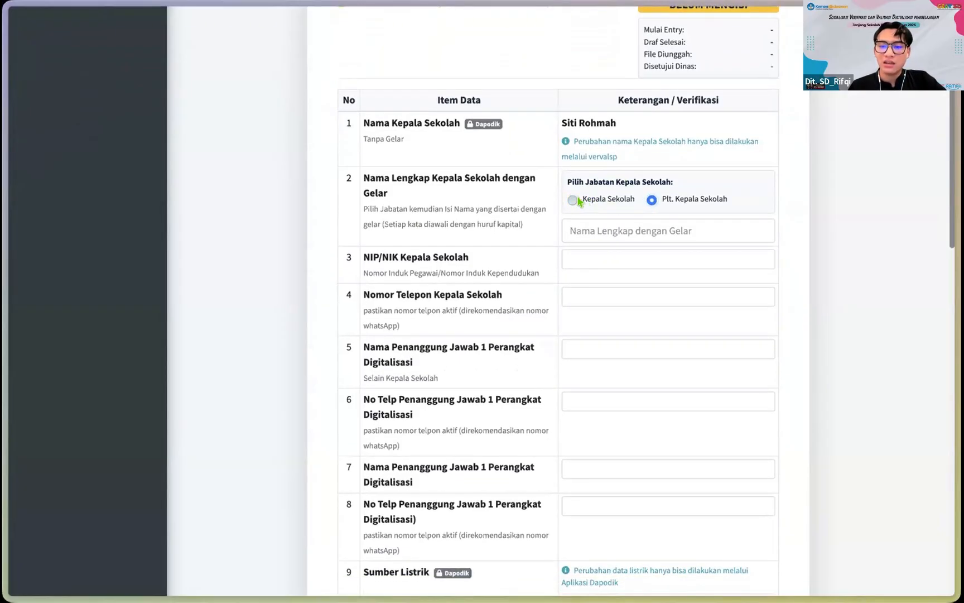
scroll(558, 216, "down", 1)
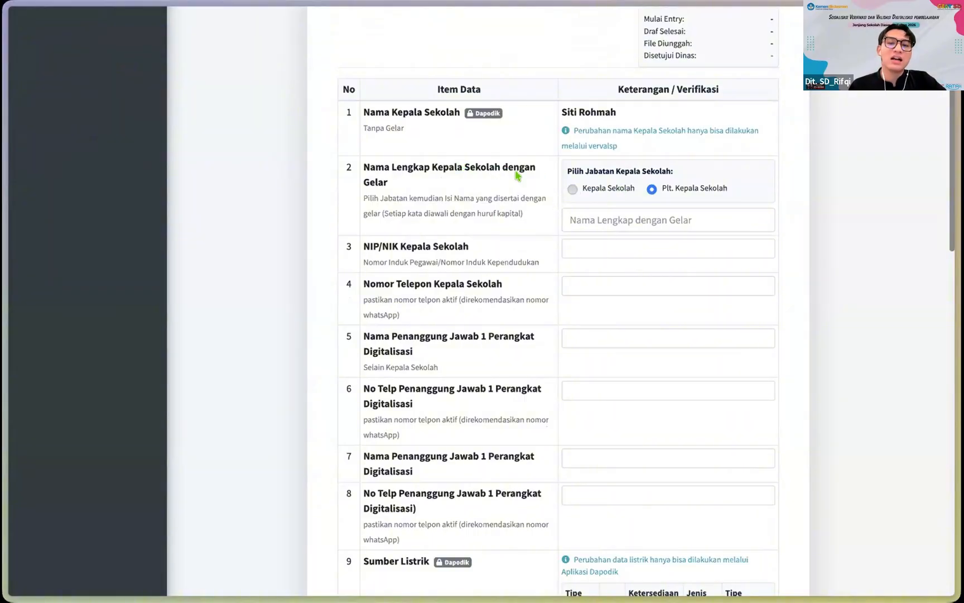
Step: Copy the principal's name from row 1 for the full-name-with-title field
left_click(610, 220)
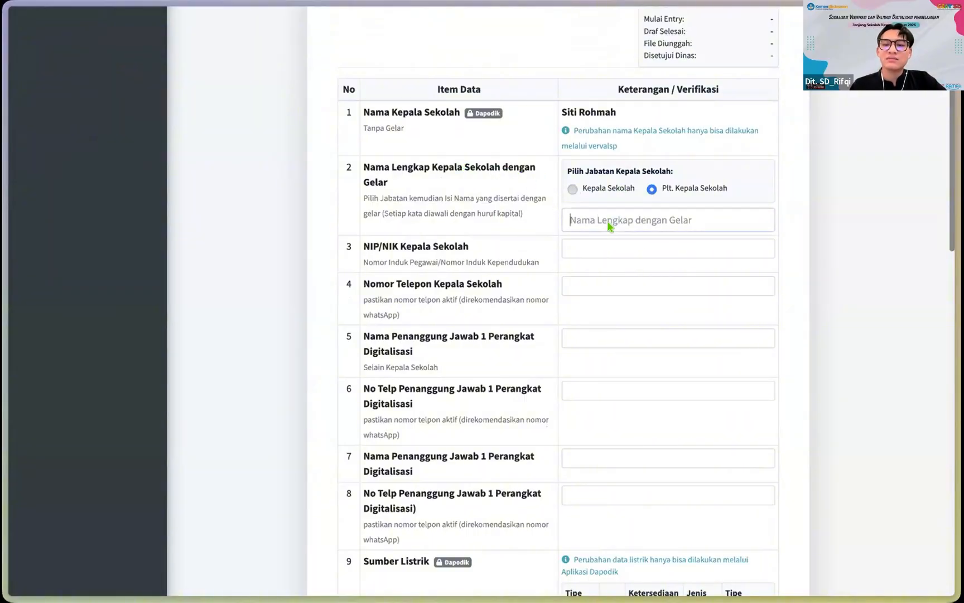
left_click(573, 190)
left_click(651, 189)
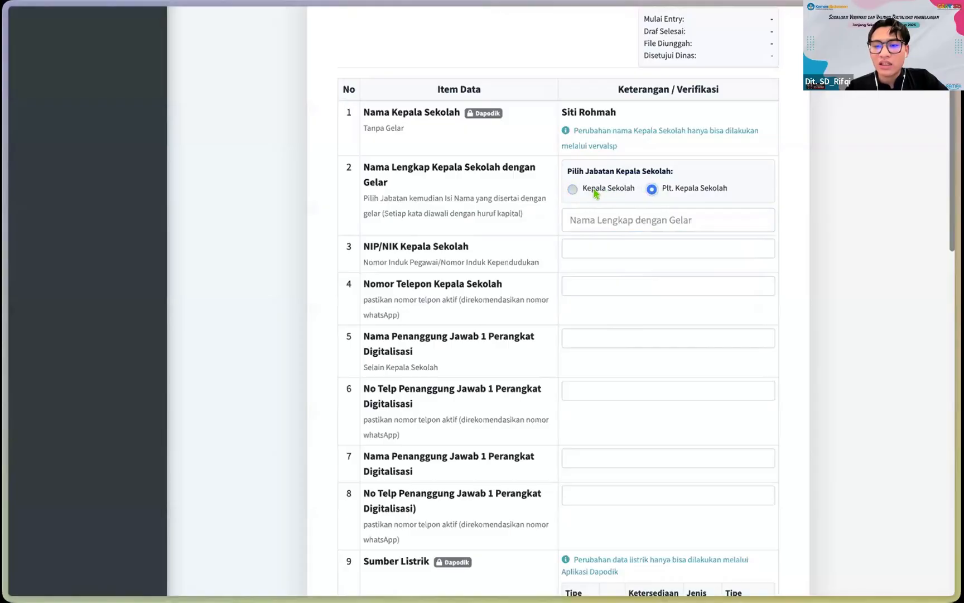
scroll(597, 192, "down", 1)
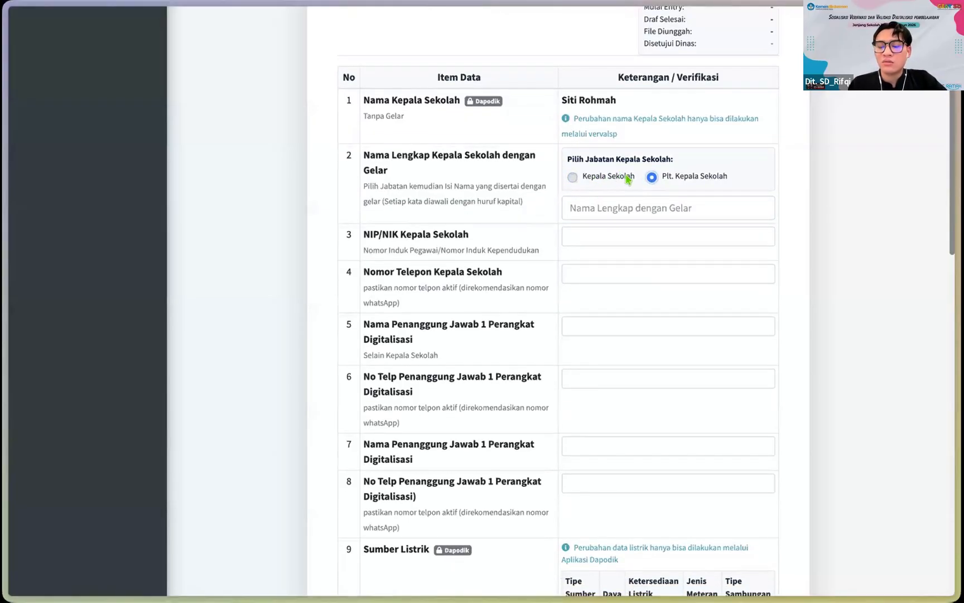
right_click(626, 178)
left_click(574, 177)
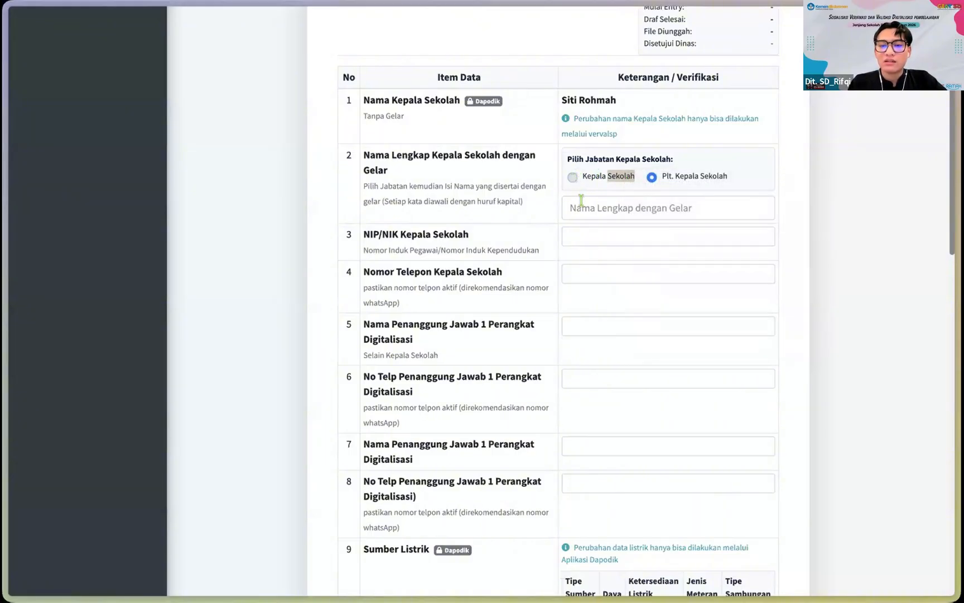
left_click(581, 200)
left_click(580, 200)
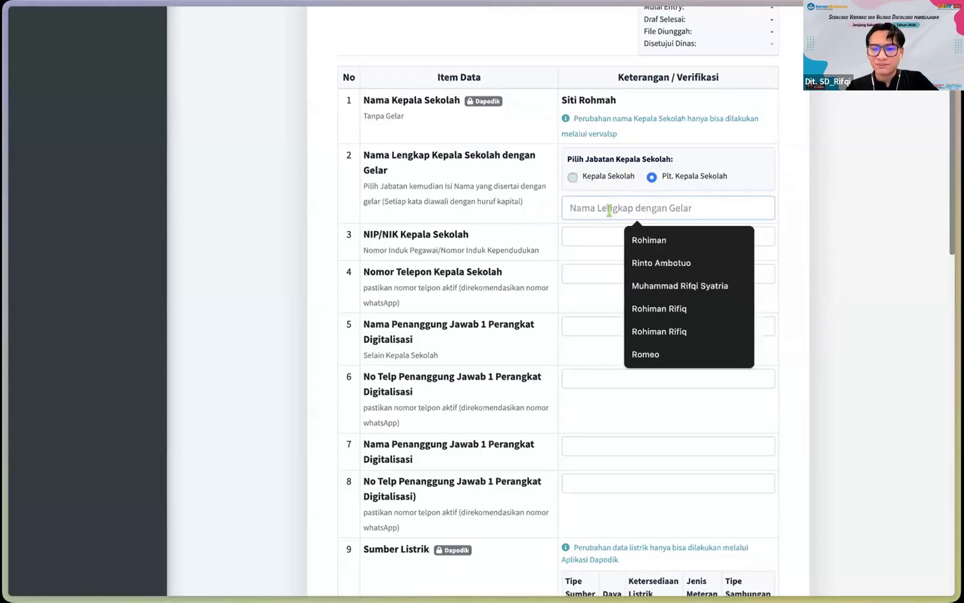
scroll(608, 184, "up", 1)
mouse_move(619, 165)
left_mouse_down()
mouse_move(557, 166)
mouse_move(617, 174)
left_mouse_up()
key("super+c")
left_click(568, 167)
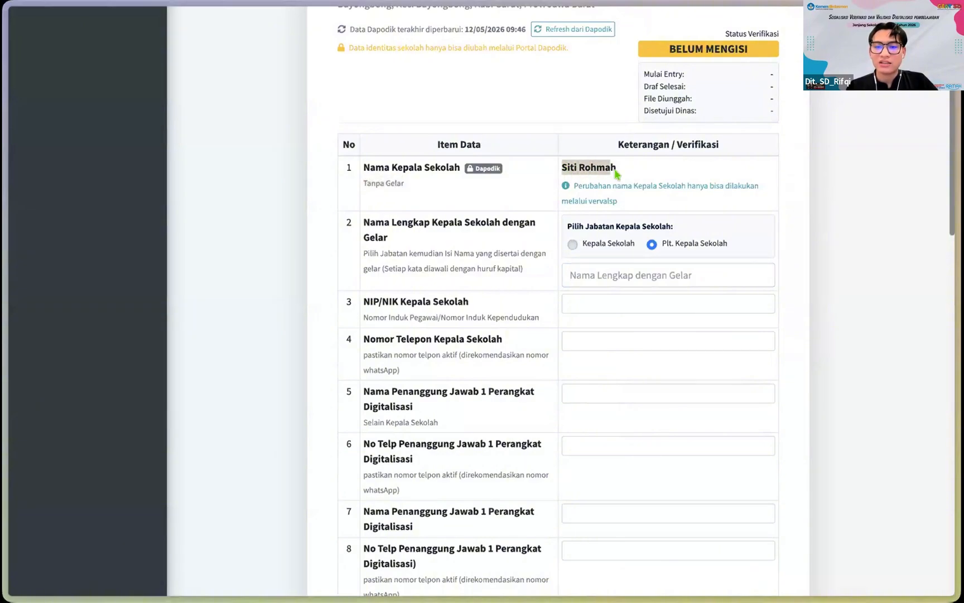
left_click(573, 274)
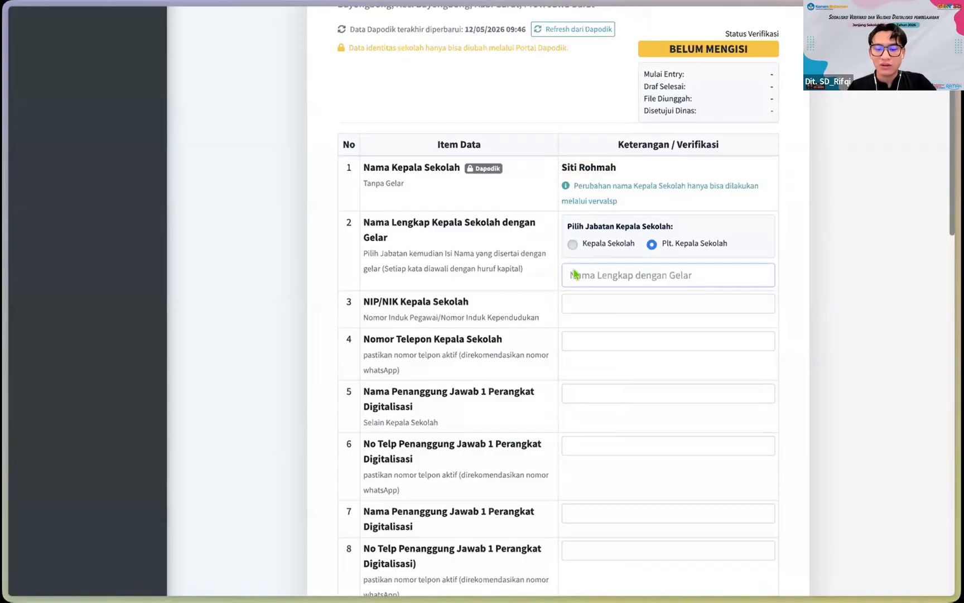
Step: Paste the principal's name into Nama Lengkap dengan Gelar and append ', S.Pd.'
right_click(598, 276)
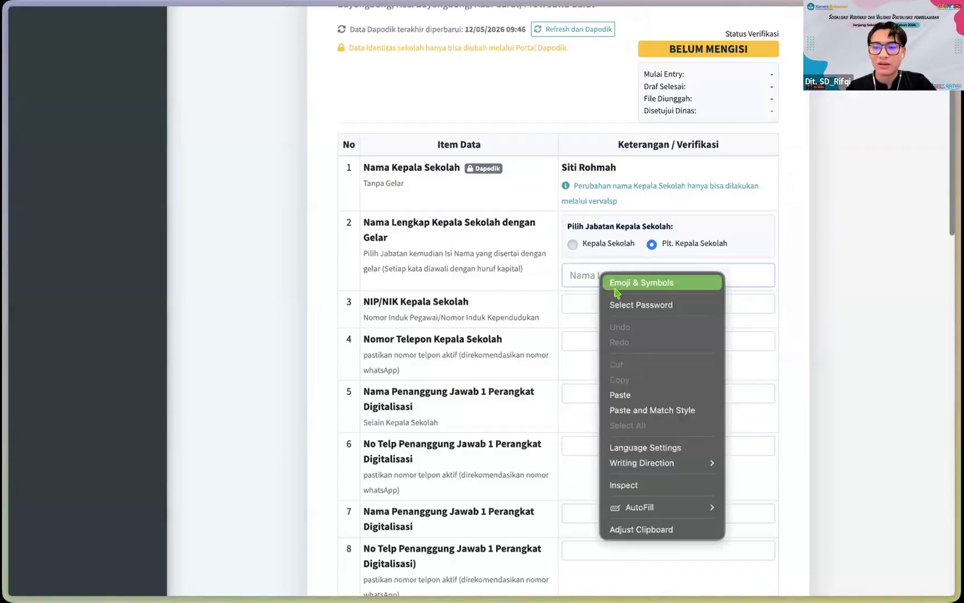
left_click(624, 394)
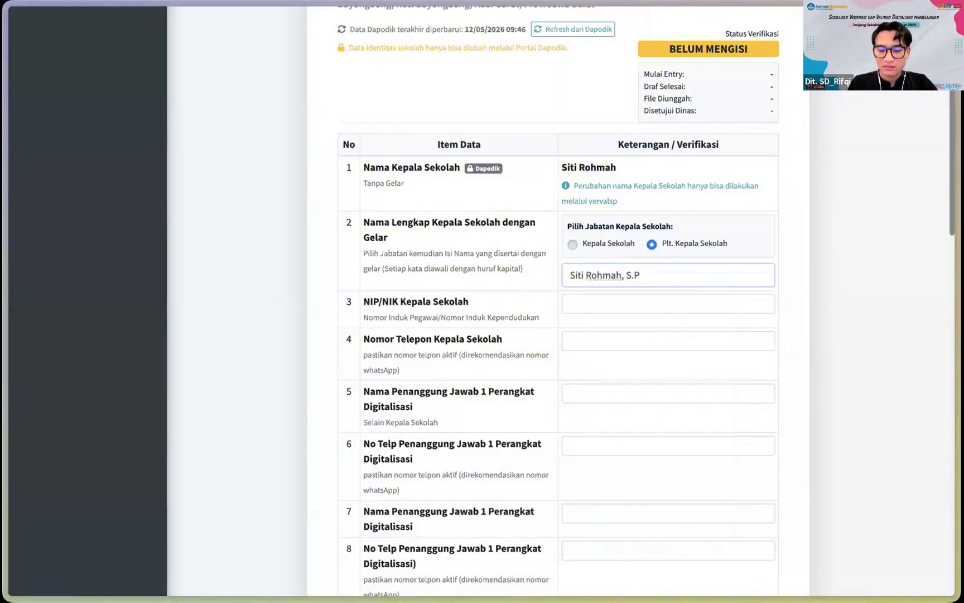
type(", S.Pd.")
Step: Fill the principal's NIP/NIK with the first saved autofill number
left_click(580, 301)
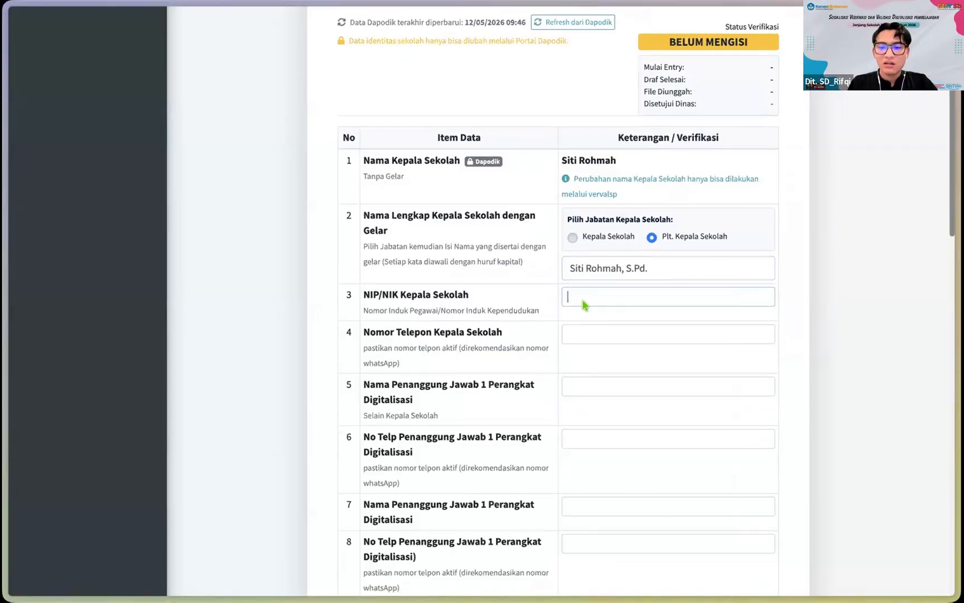
scroll(577, 305, "down", 1)
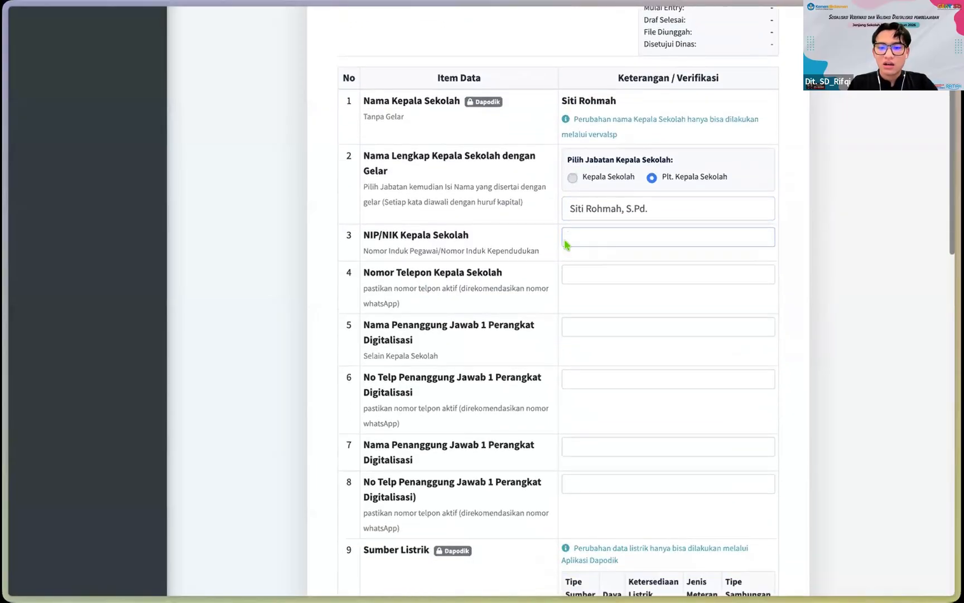
left_click(650, 239)
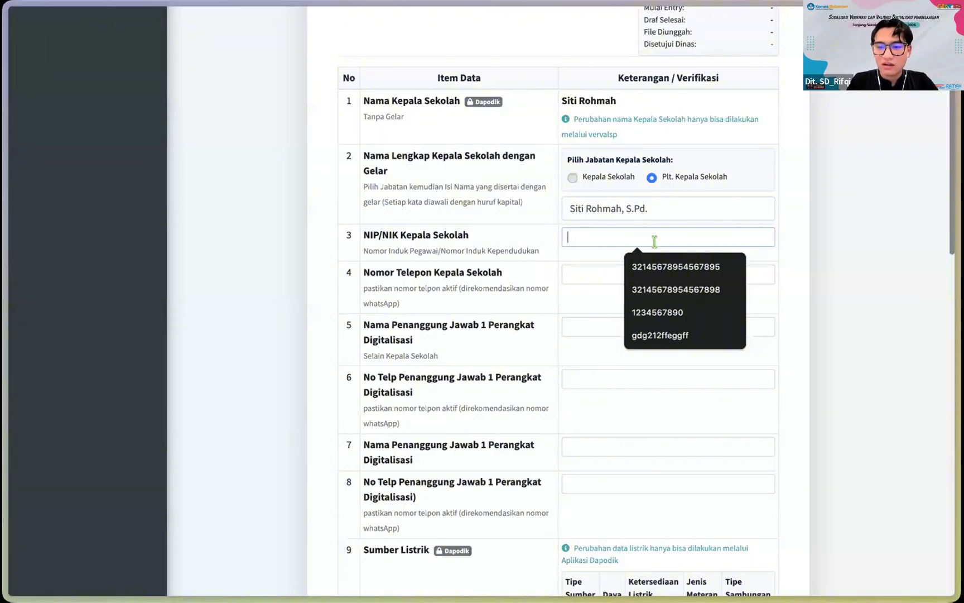
left_click(653, 261)
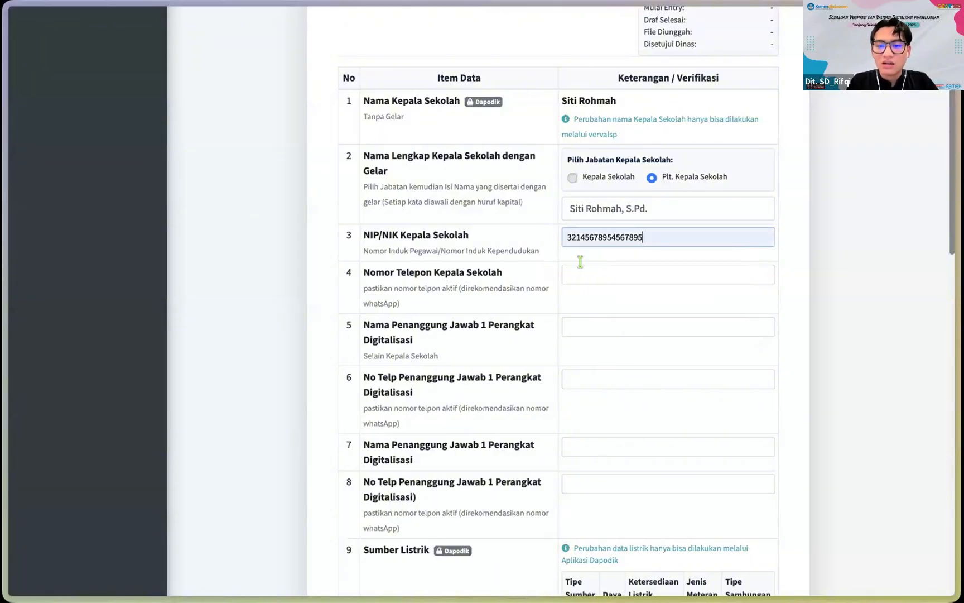
left_click(638, 278)
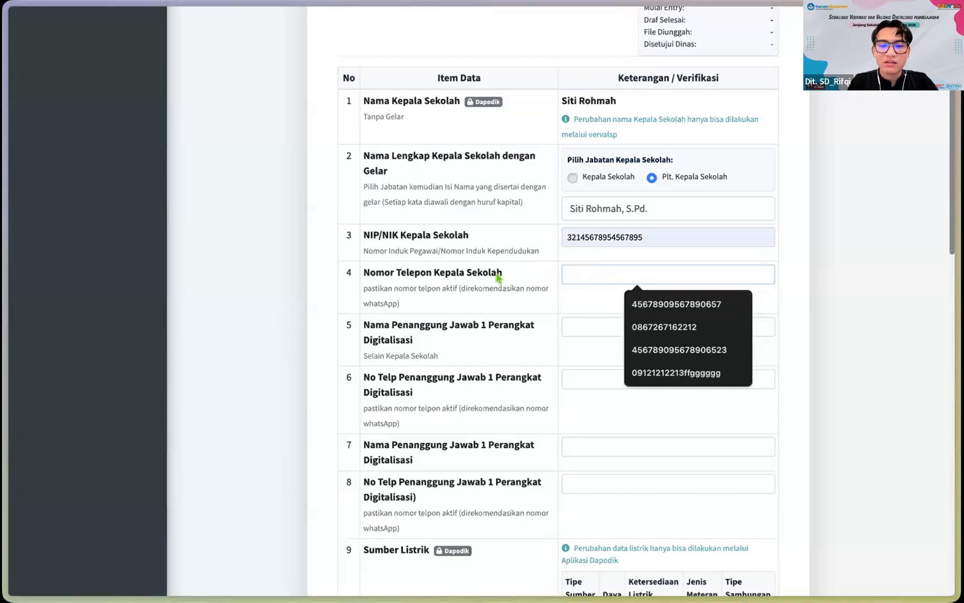
Step: Fill the principal's phone number with the second saved suggestion
scroll(537, 273, "down", 1)
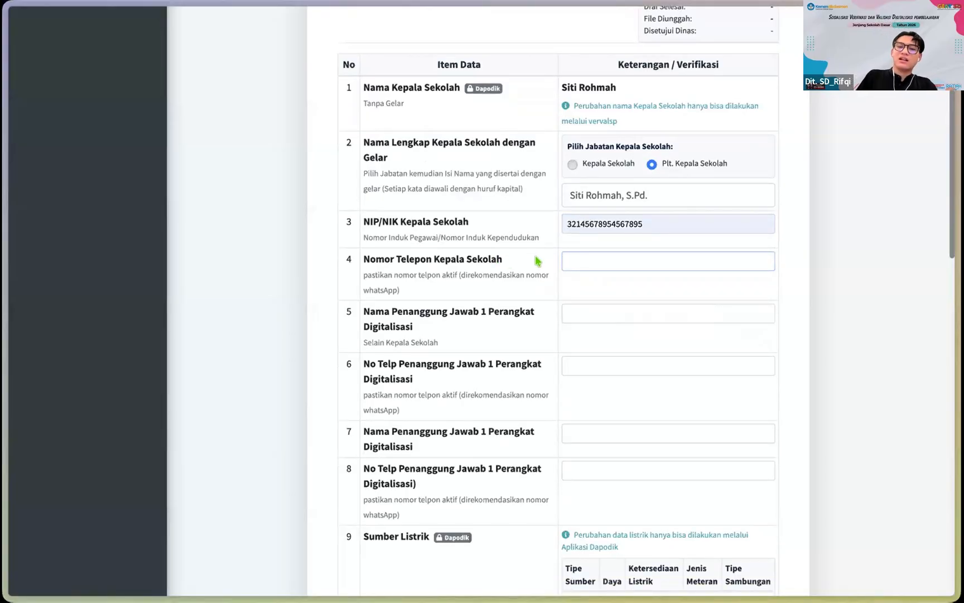
scroll(535, 261, "down", 1)
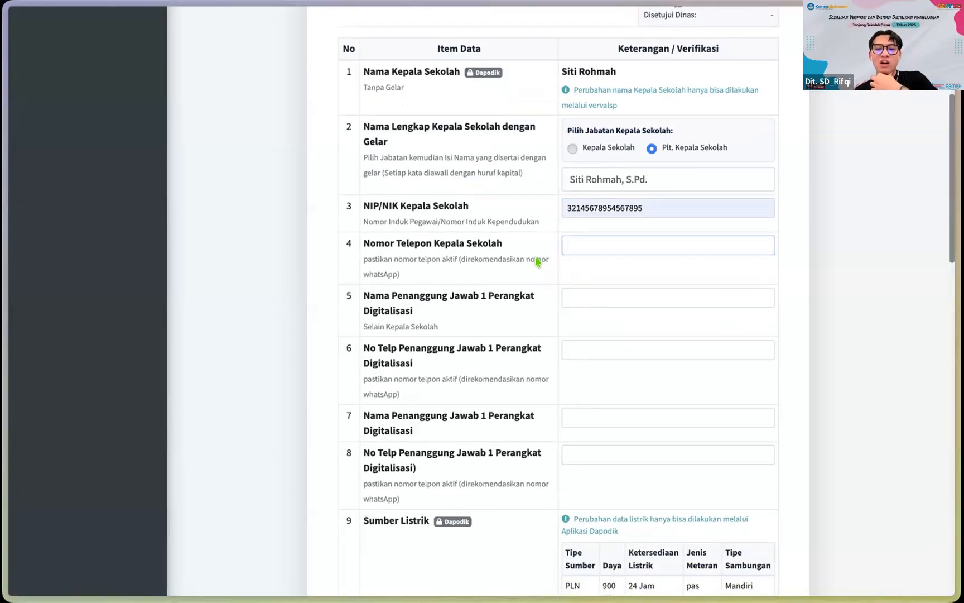
left_click(575, 248)
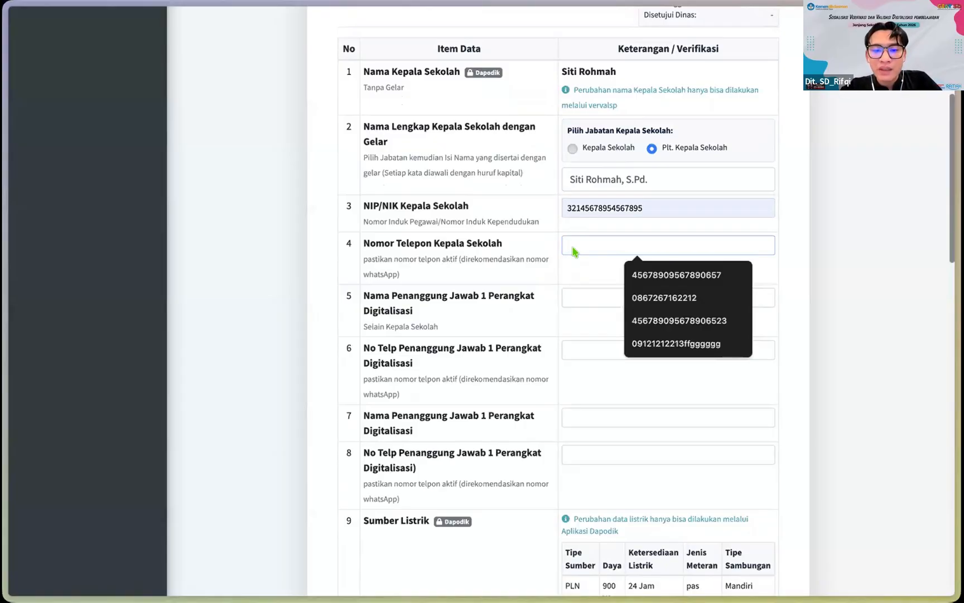
scroll(574, 251, "down", 2)
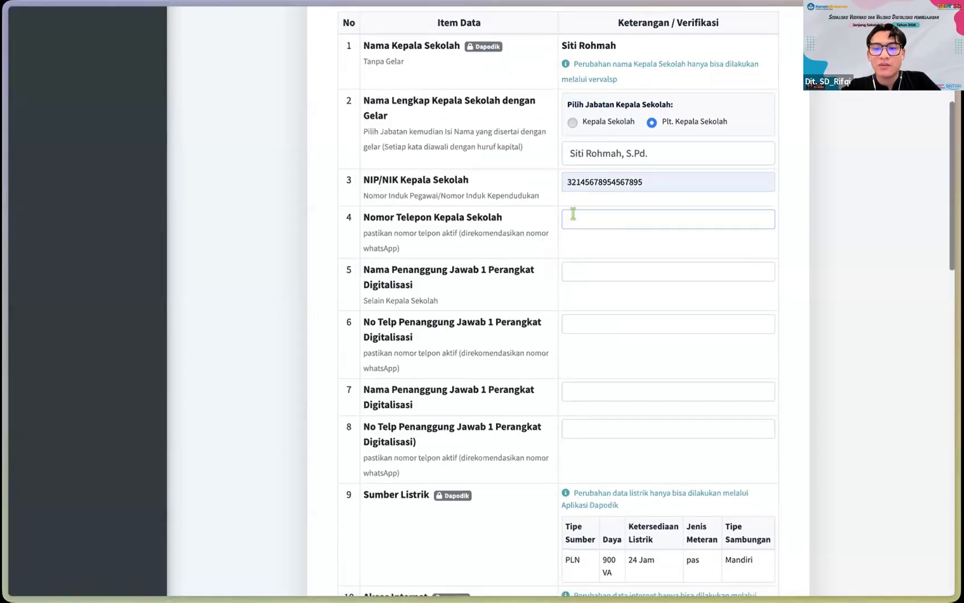
left_click(591, 217)
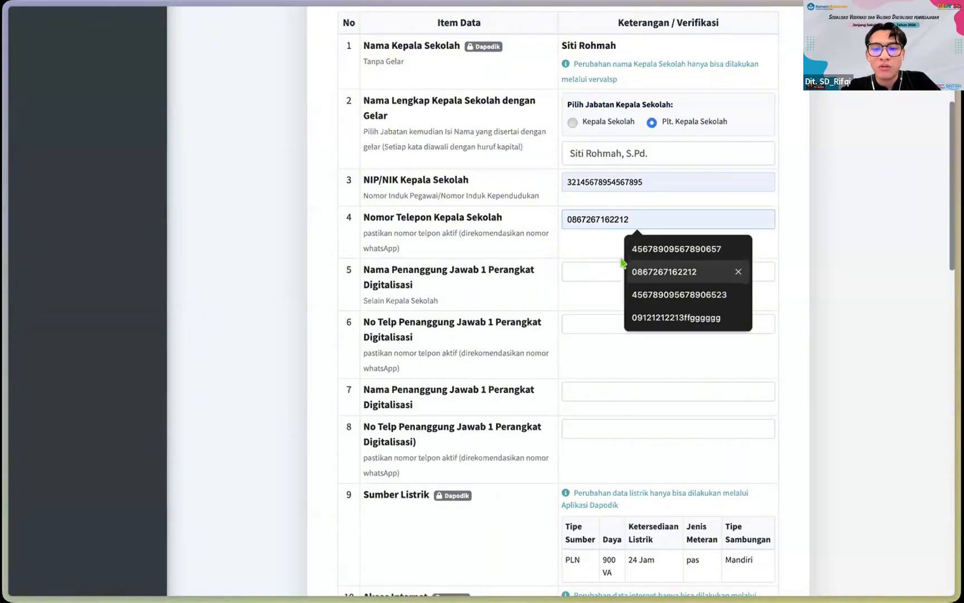
left_click(630, 271)
Step: Fill the first digitalisation contact's name in row 5 from saved suggestions
left_click(593, 274)
scroll(580, 272, "down", 2)
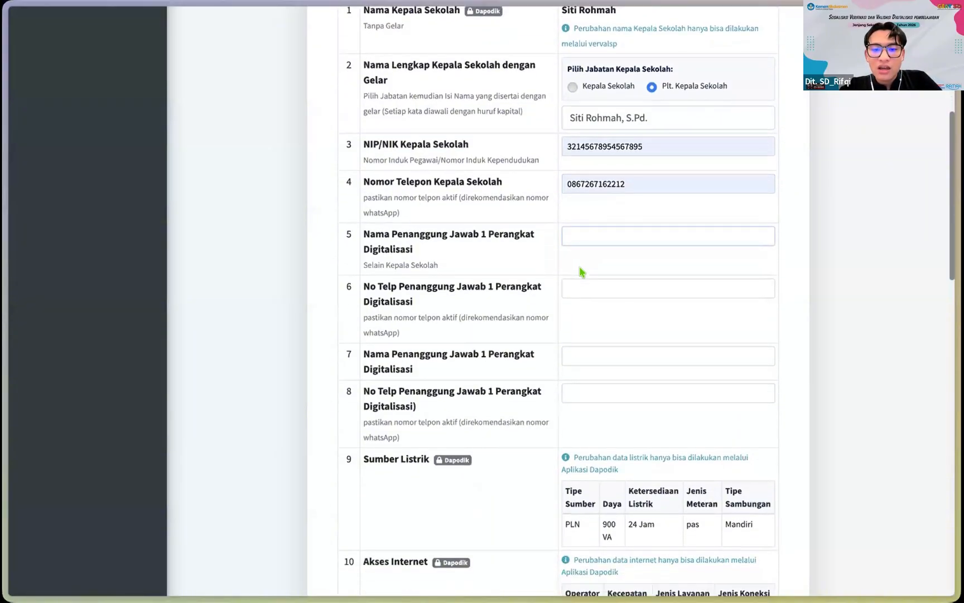
scroll(495, 237, "down", 1)
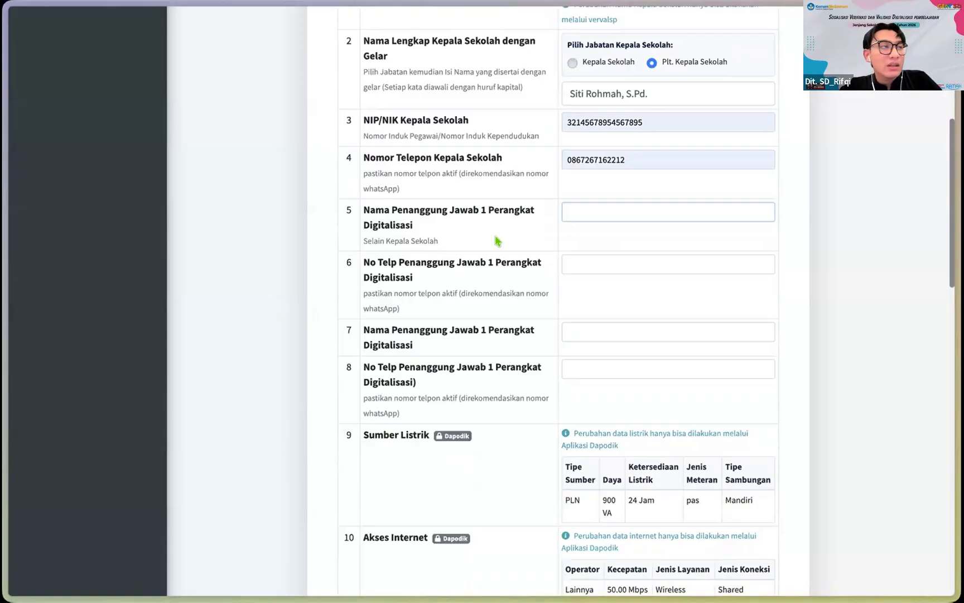
left_click(580, 215)
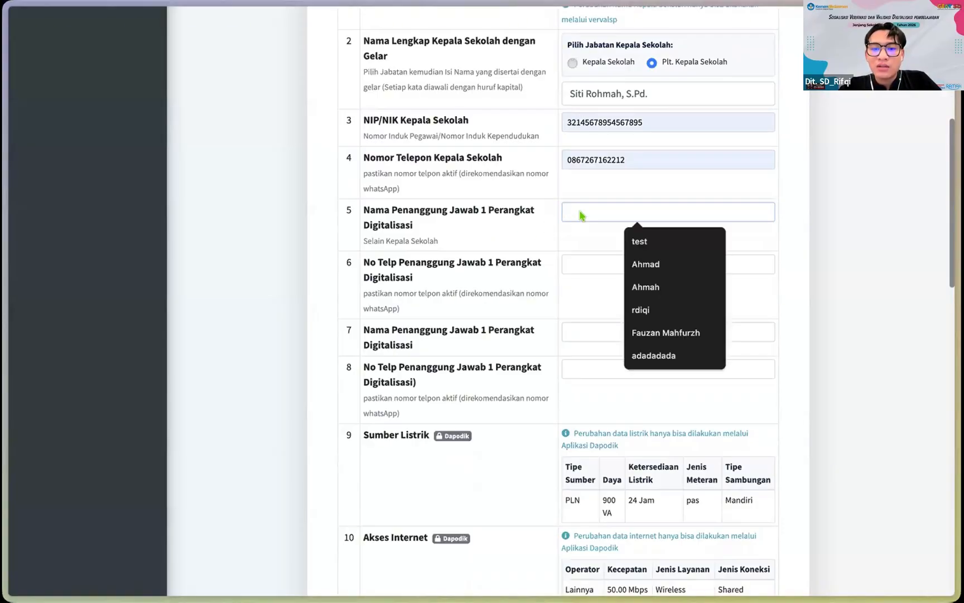
scroll(581, 216, "down", 1)
scroll(581, 216, "up", 2)
scroll(554, 168, "up", 1)
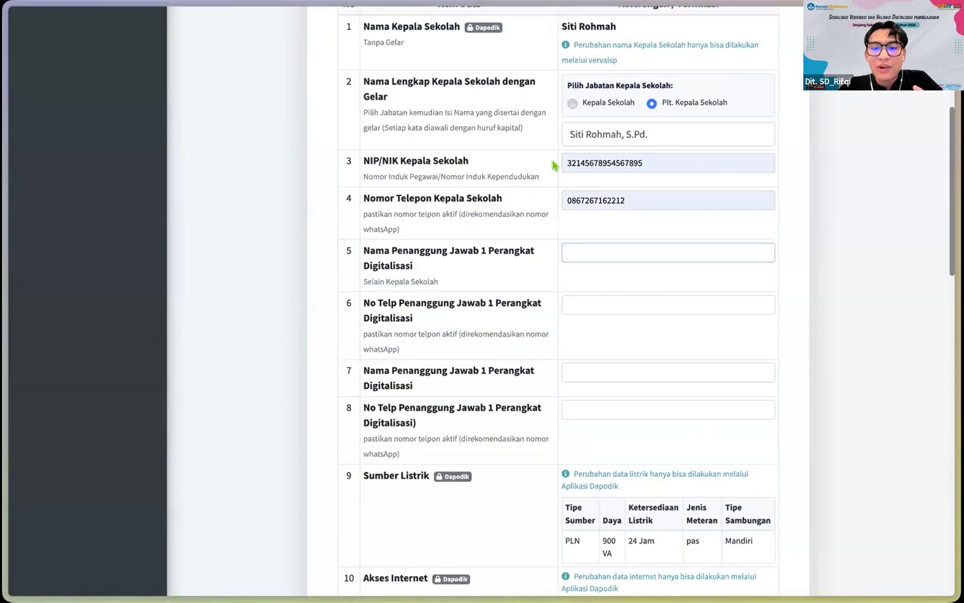
scroll(588, 215, "down", 1)
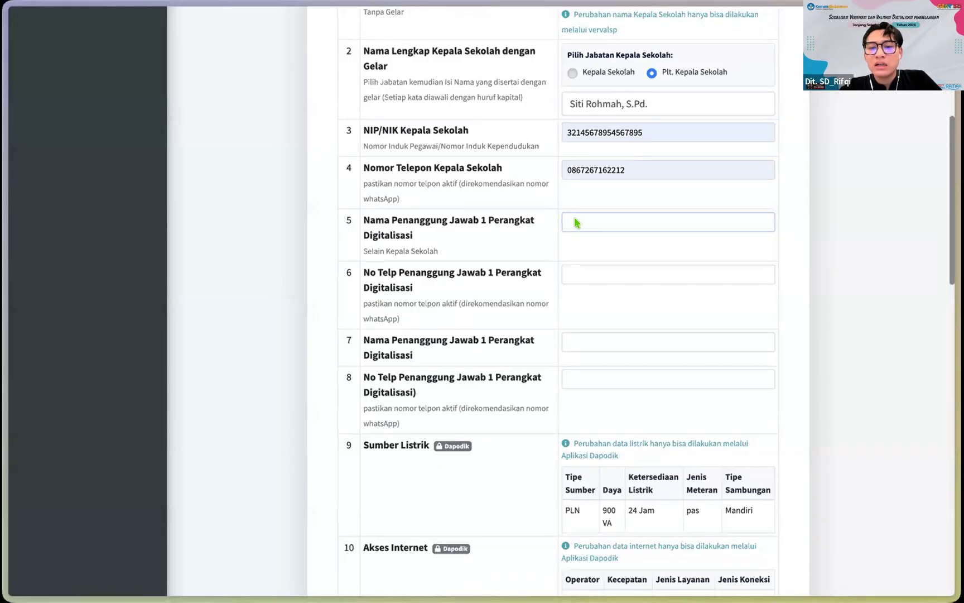
left_click(576, 222)
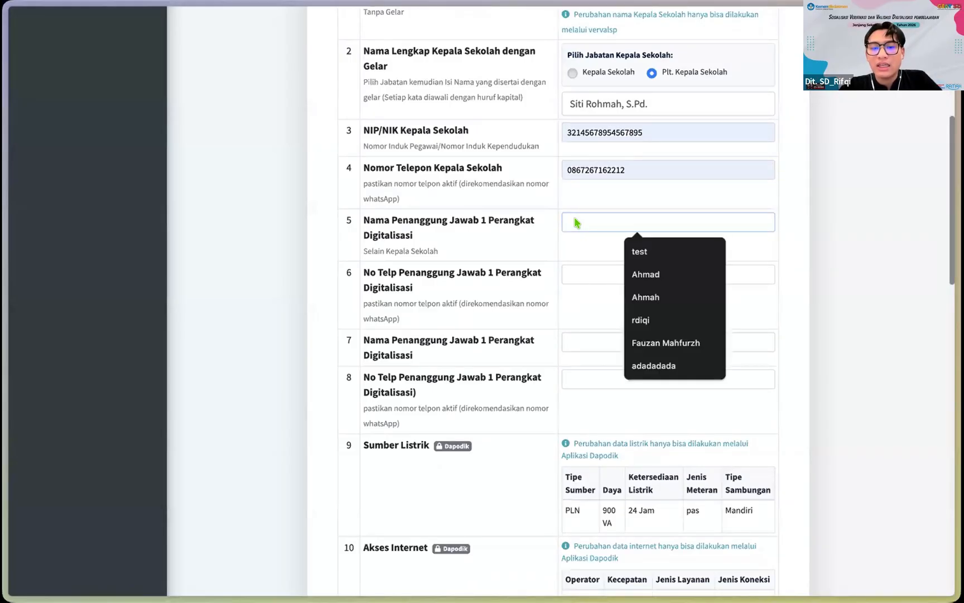
scroll(576, 222, "down", 1)
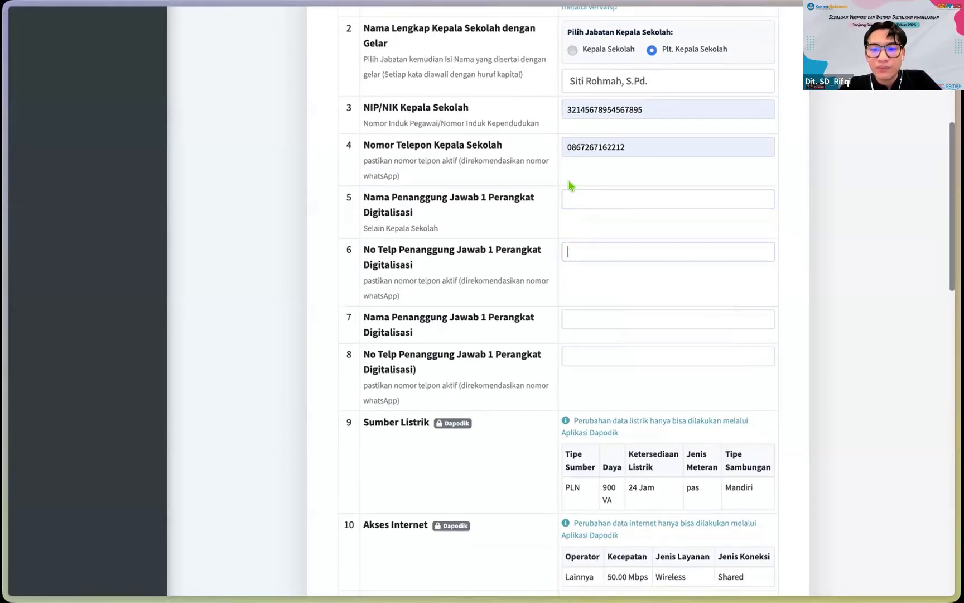
left_click(636, 206)
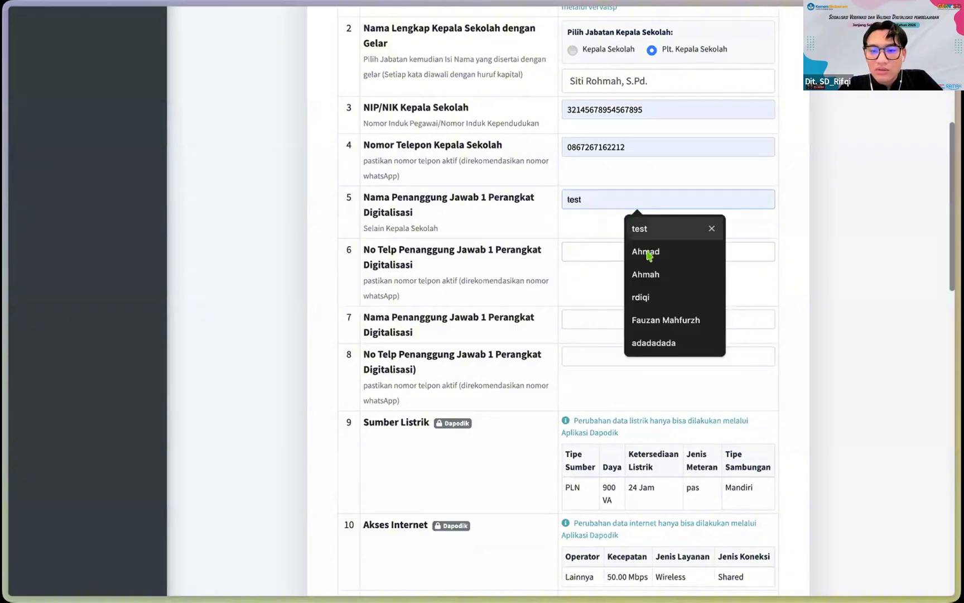
left_click(648, 253)
Step: Fill the first contact's phone number in row 6 from a saved suggestion
left_click(571, 252)
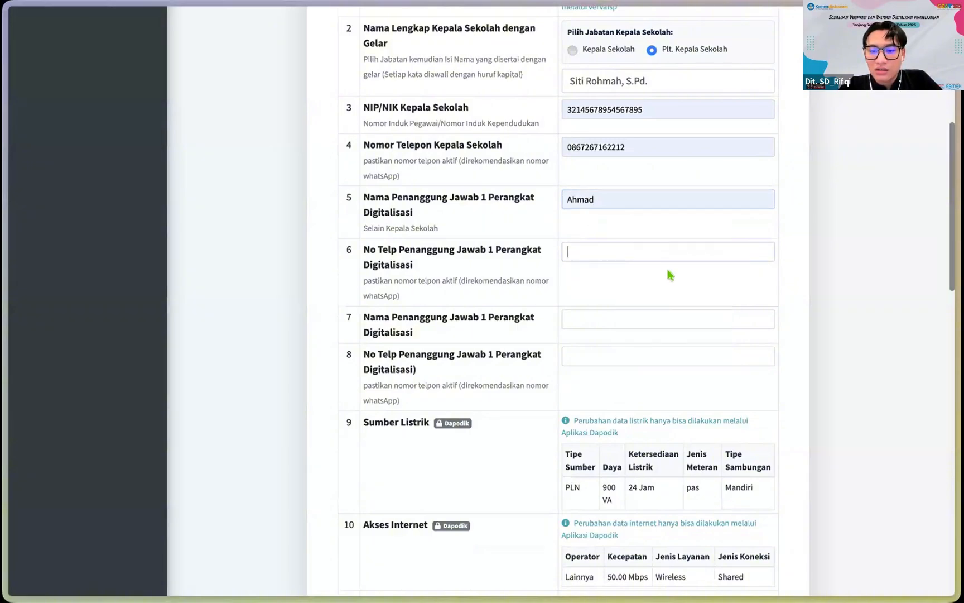
type("test")
left_click(664, 303)
scroll(588, 322, "down", 1)
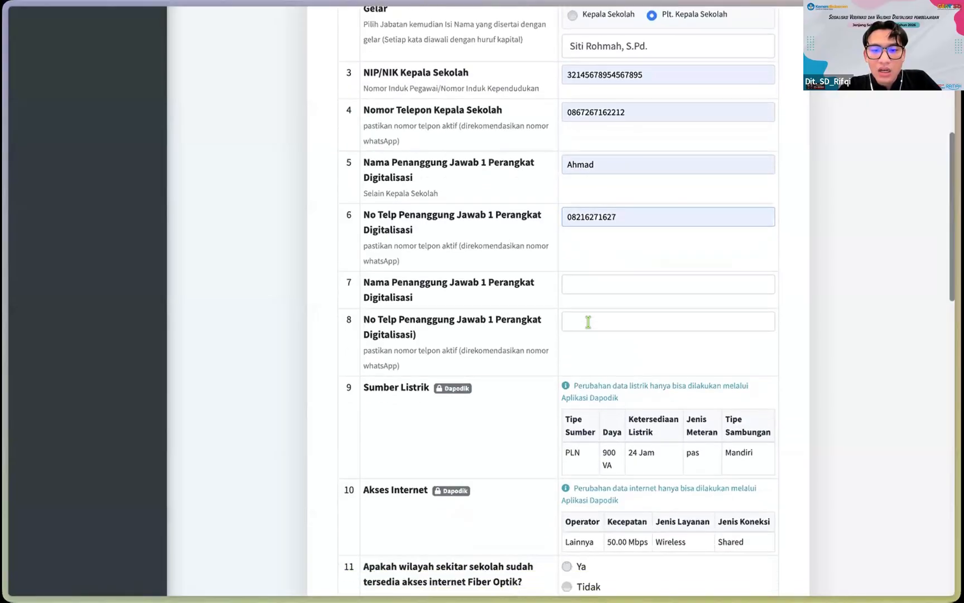
Step: Fill rows 7 and 8 with the second contact's saved name and phone suggestions
scroll(484, 274, "down", 1)
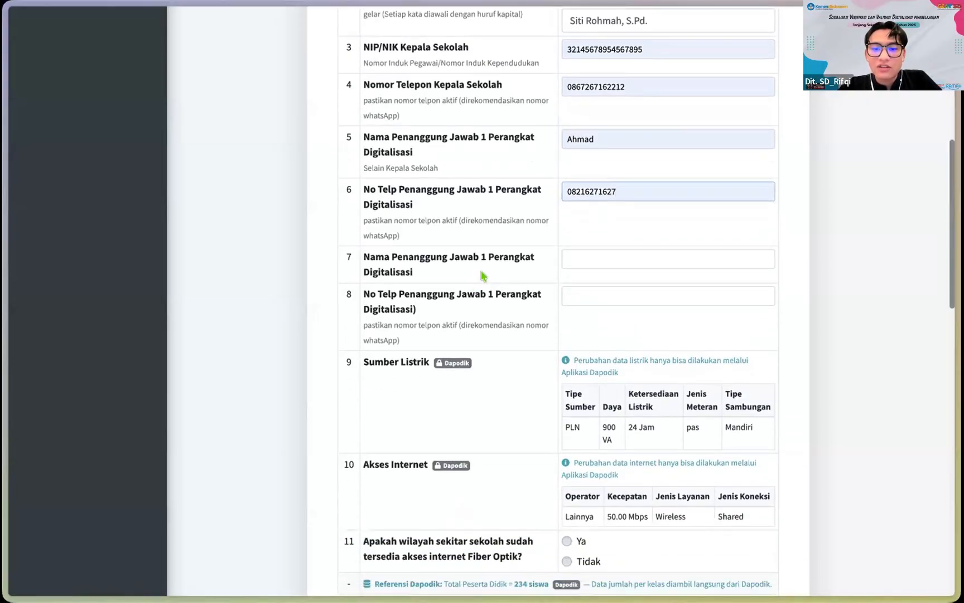
scroll(487, 263, "down", 1)
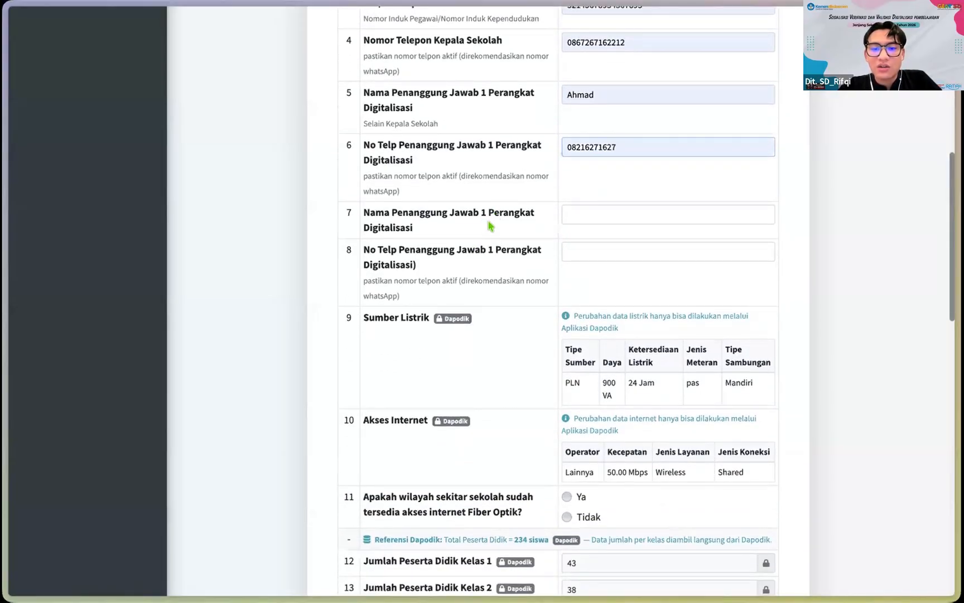
left_click(611, 216)
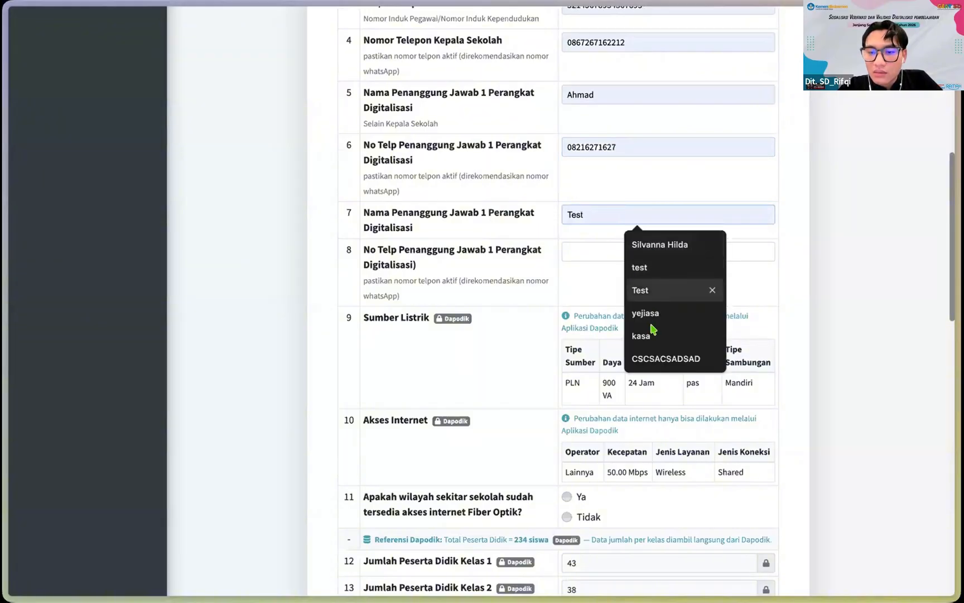
left_click(646, 337)
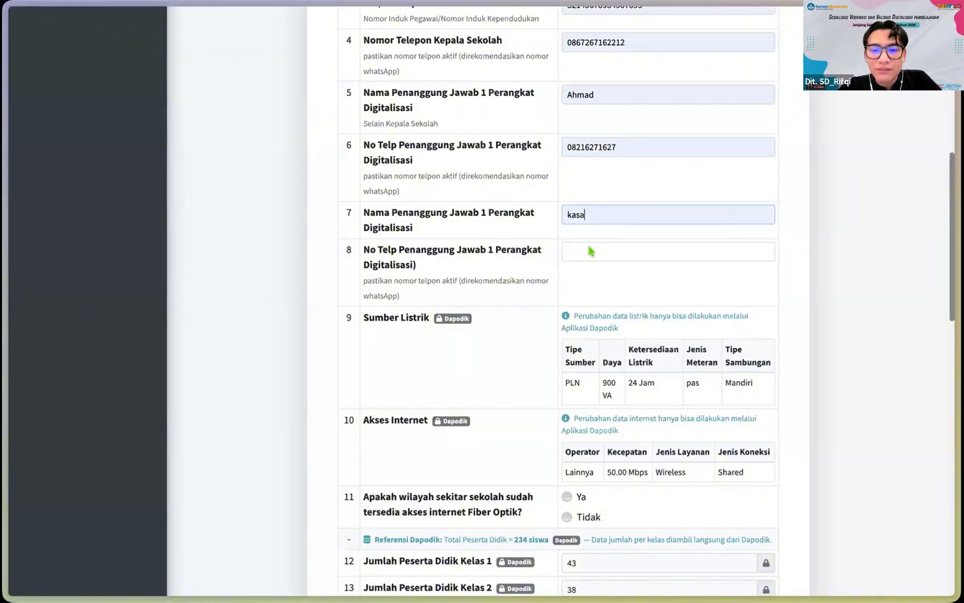
left_click(614, 254)
type("tes")
left_click(595, 301)
scroll(594, 301, "down", 2)
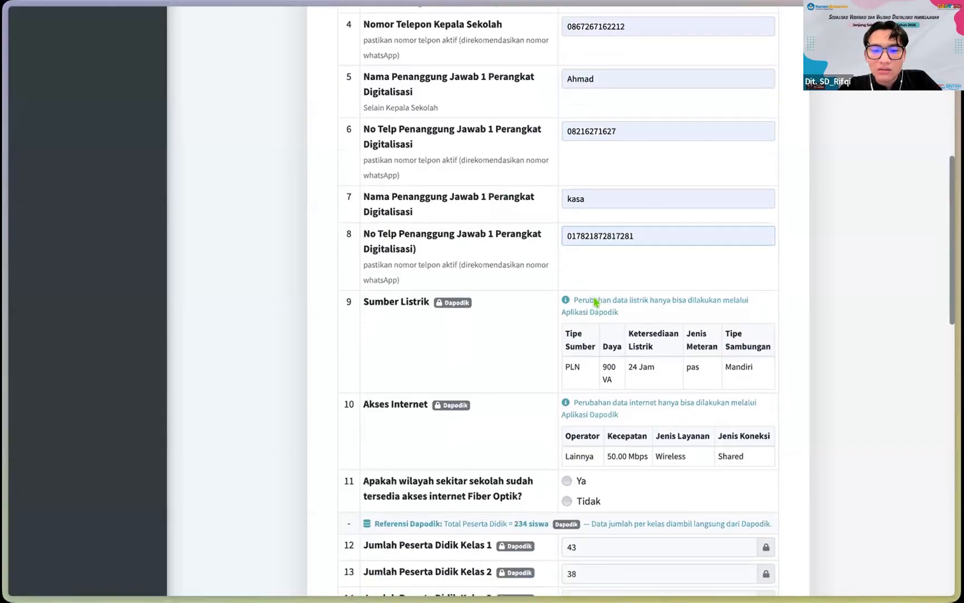
scroll(595, 302, "down", 3)
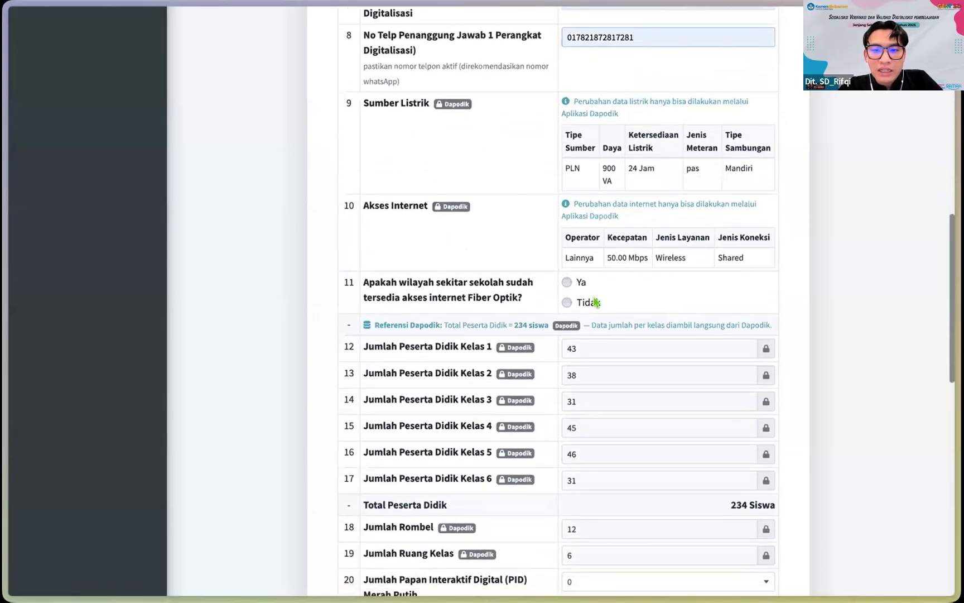
Step: Mark question 11 as Ya for fiber-optic internet near the school
scroll(595, 302, "down", 1)
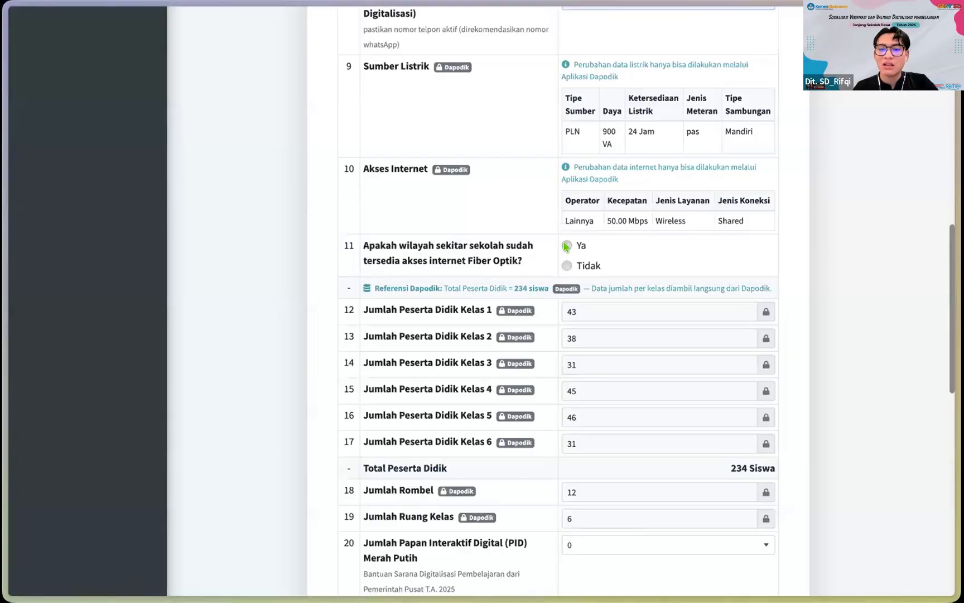
scroll(566, 246, "down", 1)
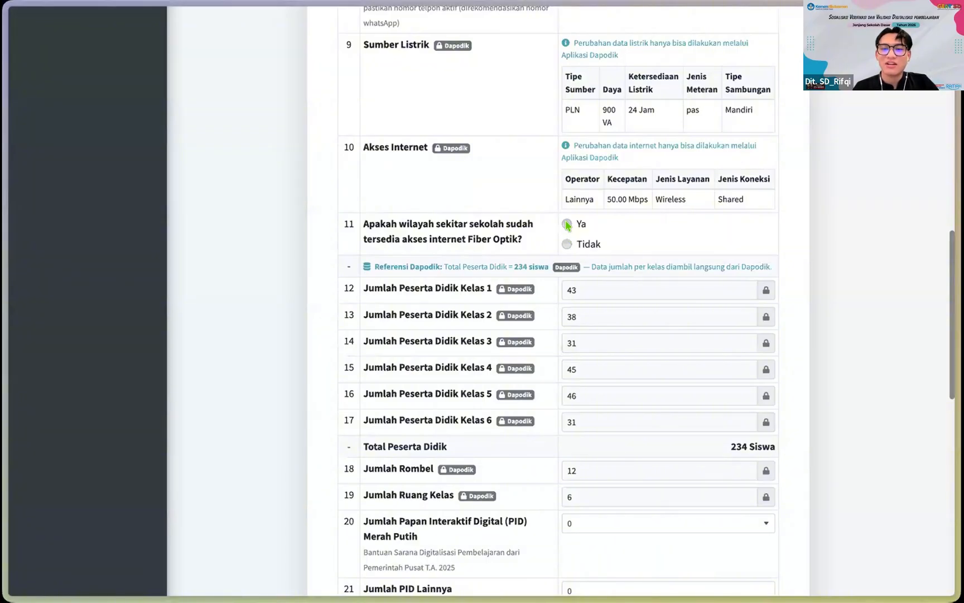
left_click(567, 244)
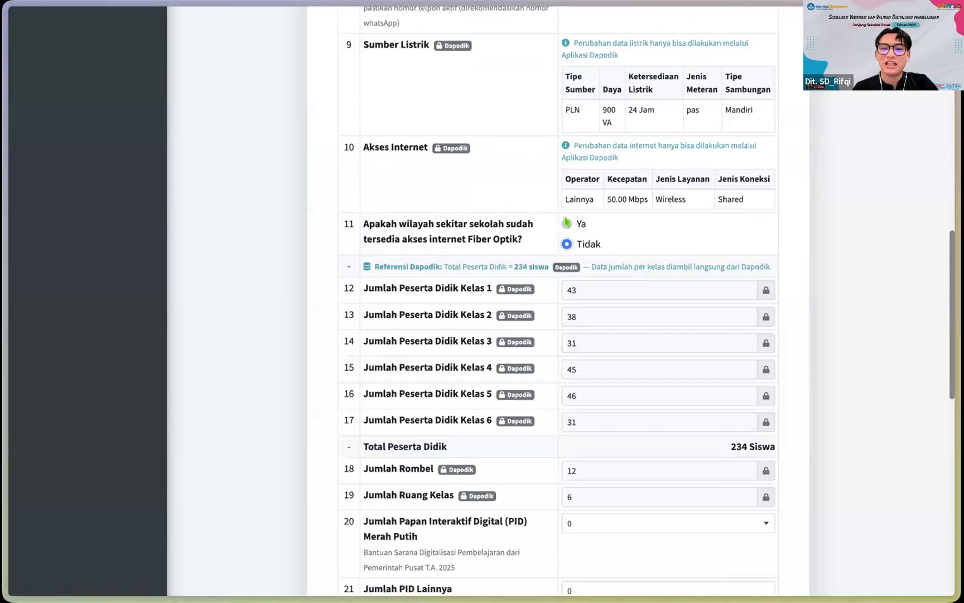
left_click(567, 223)
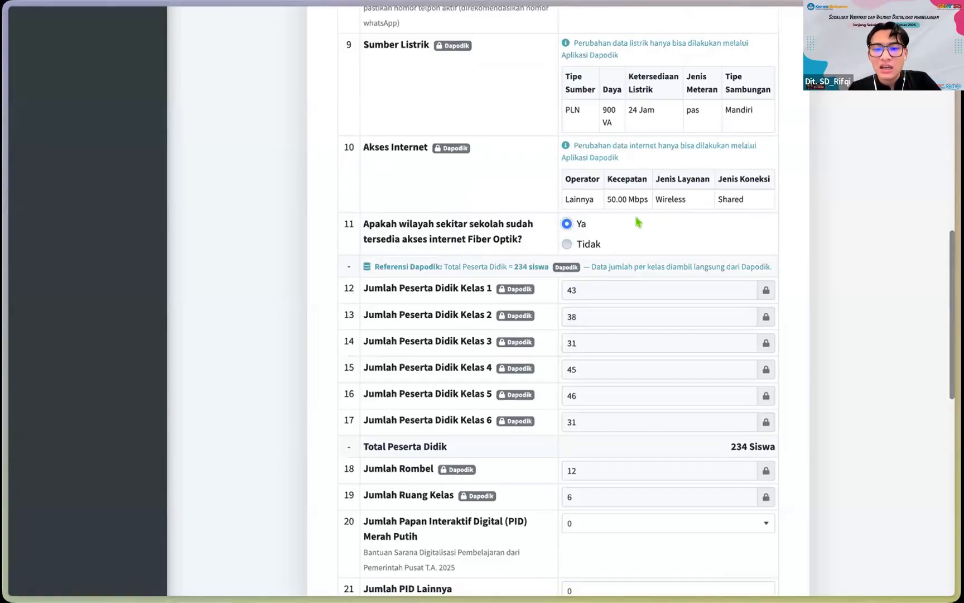
scroll(628, 226, "up", 1)
scroll(564, 241, "down", 1)
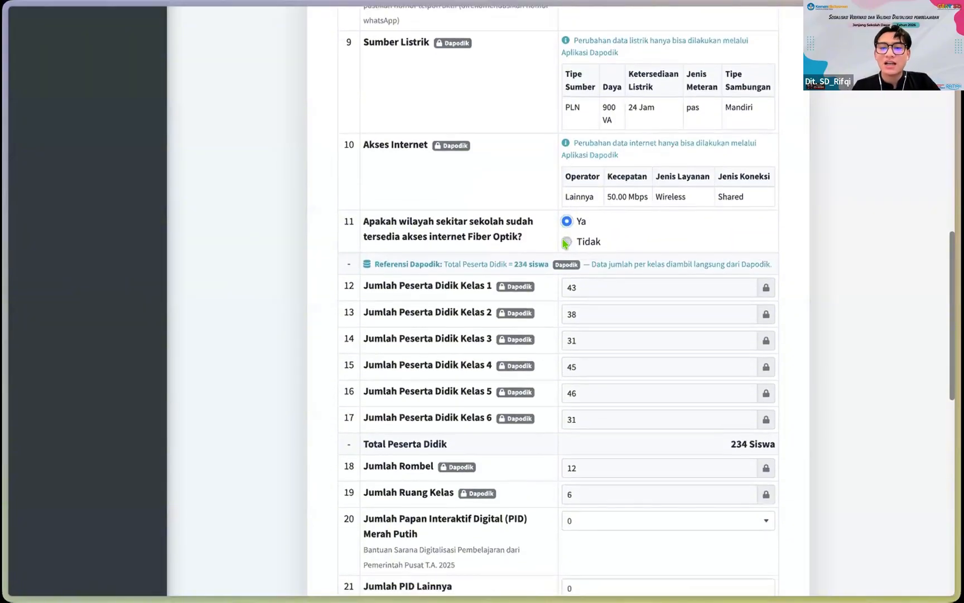
scroll(570, 241, "down", 1)
scroll(571, 237, "down", 3)
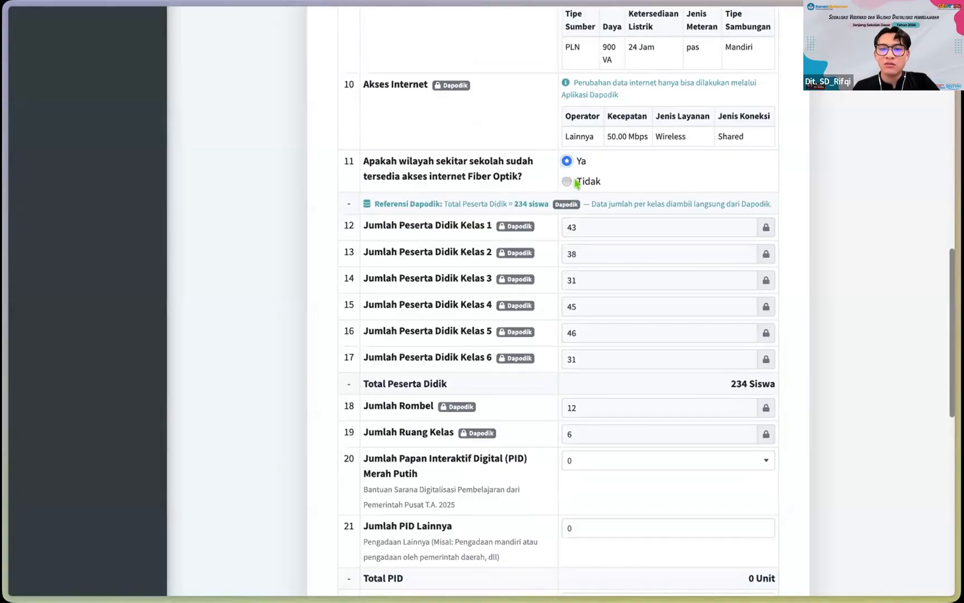
scroll(577, 183, "down", 1)
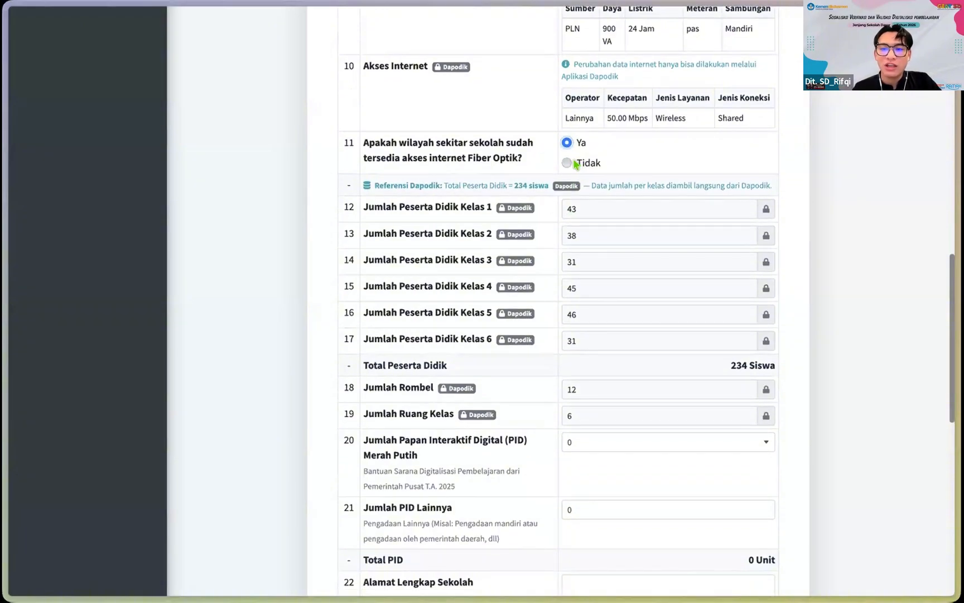
scroll(575, 164, "down", 1)
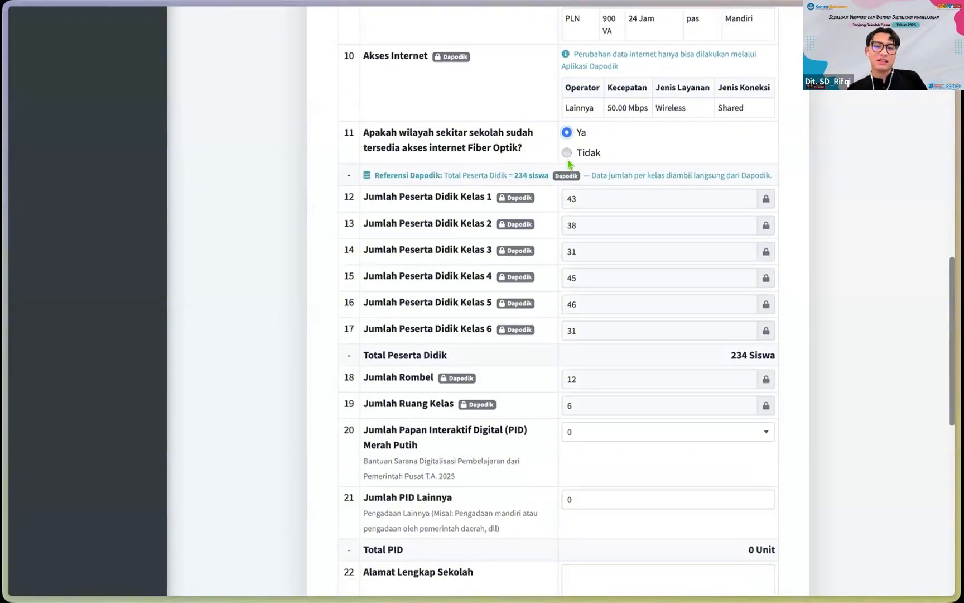
Step: Set Jumlah PID Merah Putih to 1
scroll(607, 170, "down", 5)
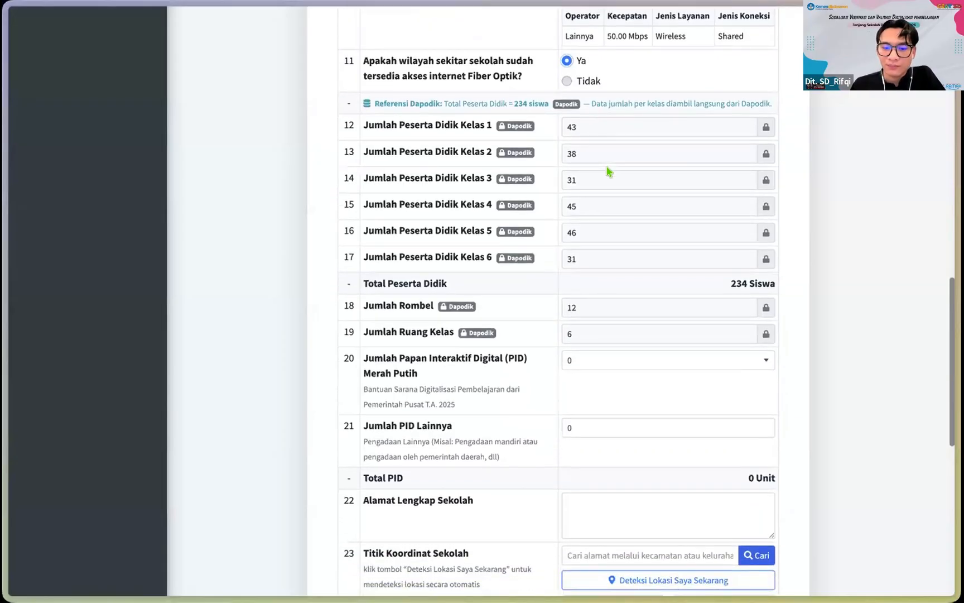
scroll(630, 318, "down", 1)
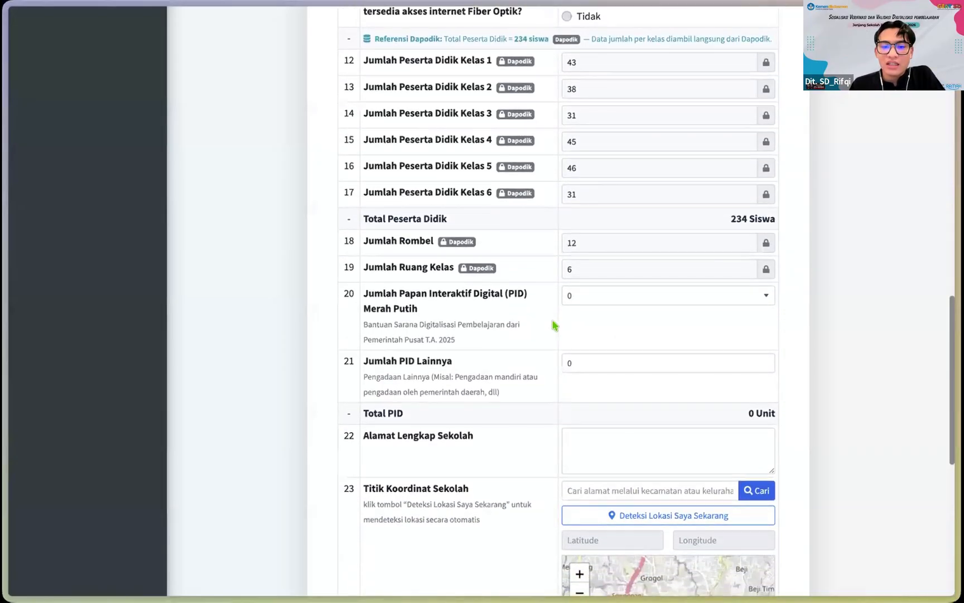
scroll(553, 326, "down", 1)
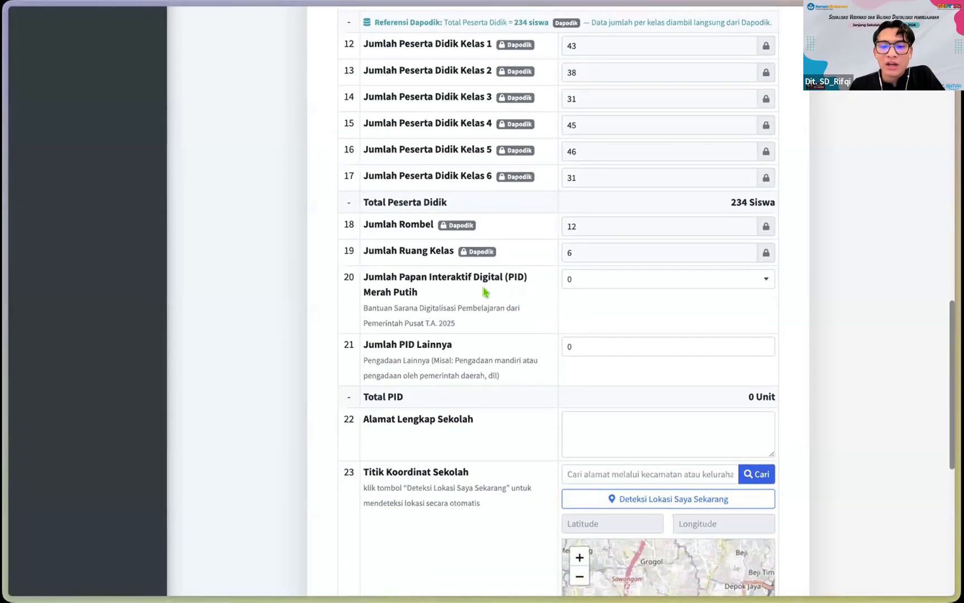
scroll(524, 302, "down", 1)
scroll(493, 282, "down", 1)
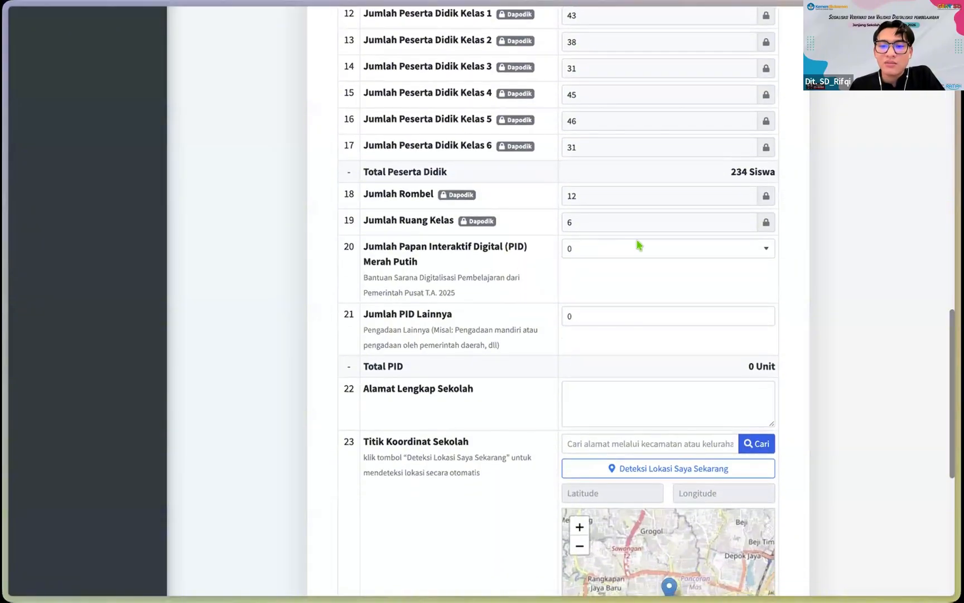
scroll(634, 271, "down", 1)
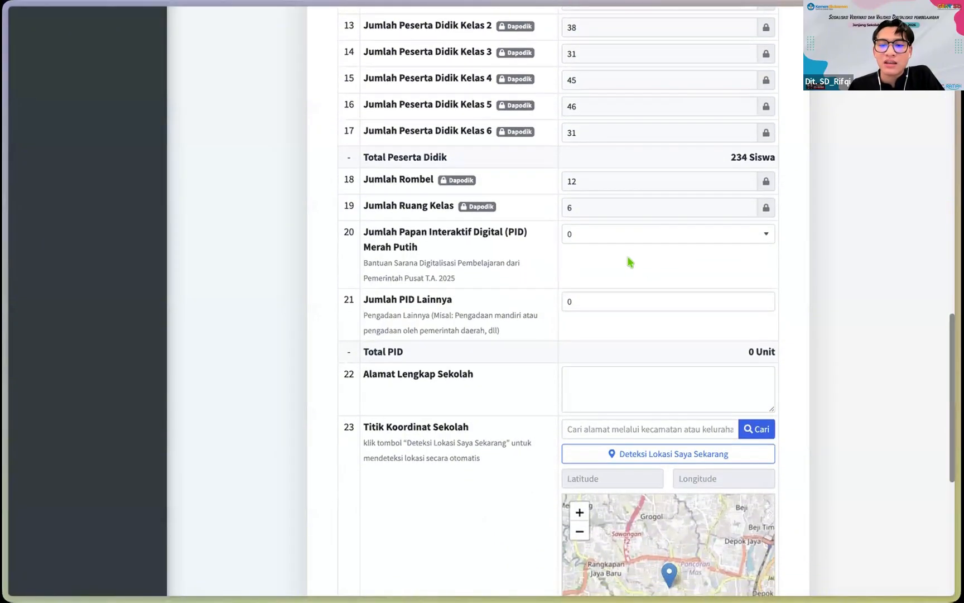
left_click(634, 234)
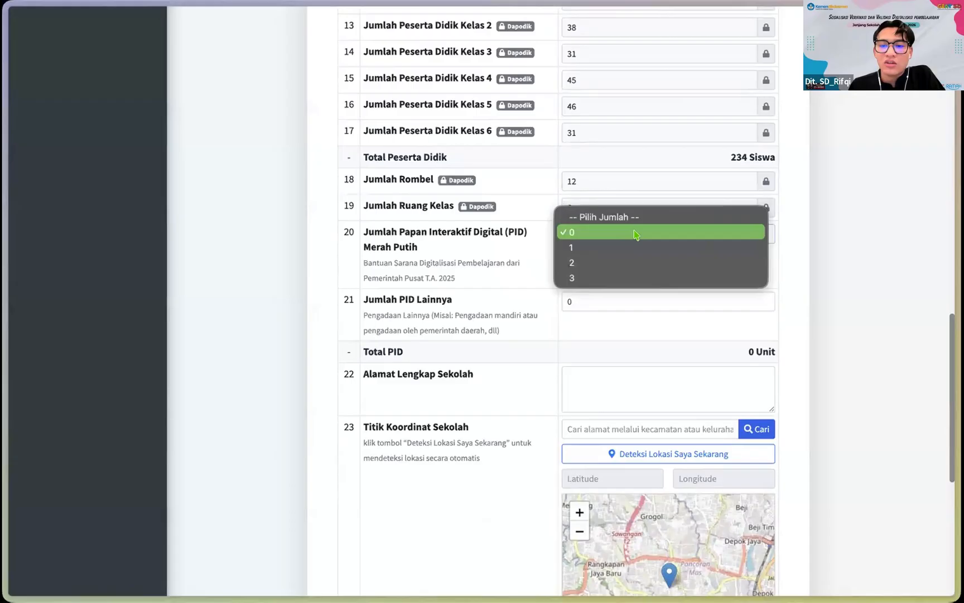
left_click(475, 240)
scroll(548, 262, "down", 1)
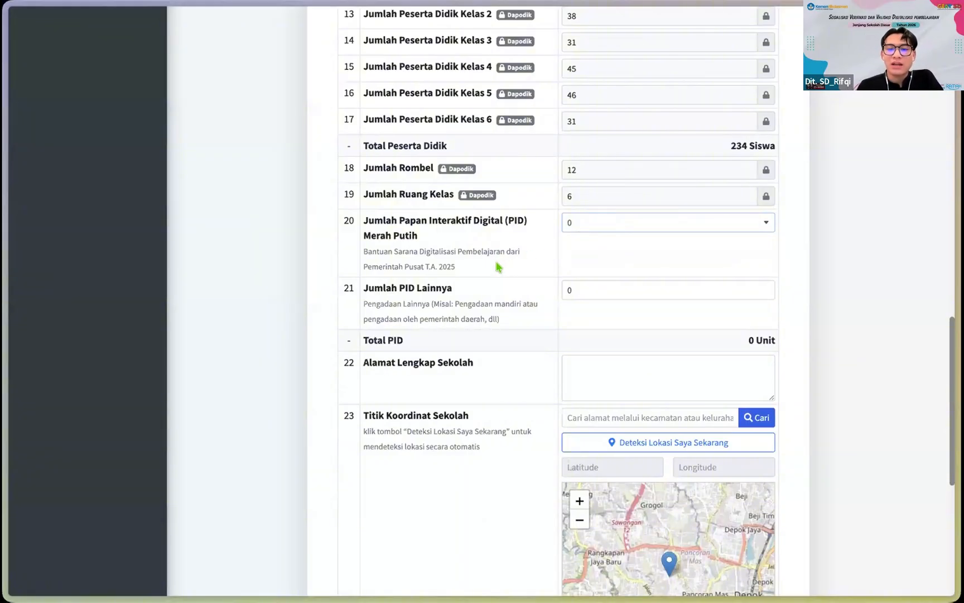
left_click(582, 221)
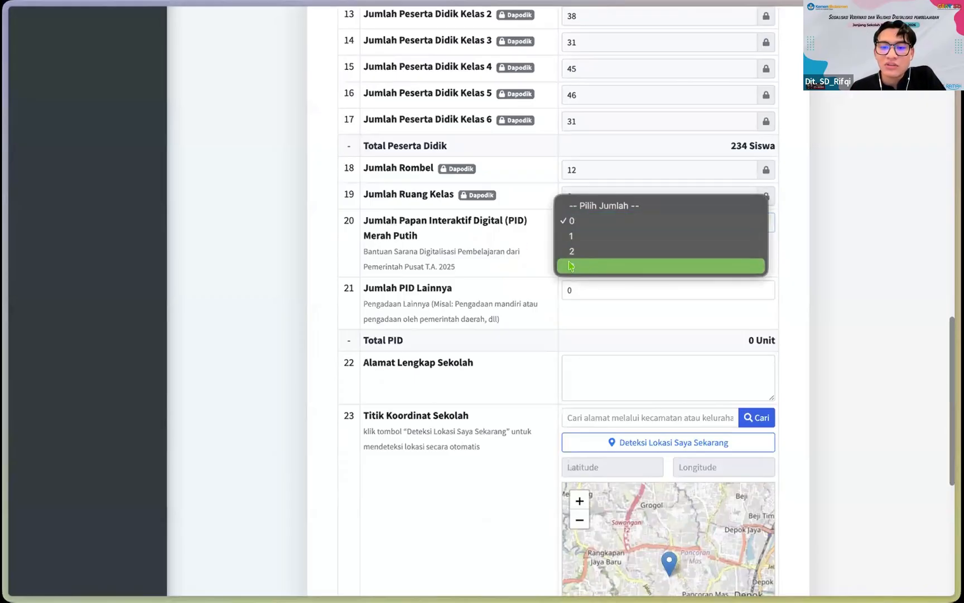
left_click(532, 249)
left_click(588, 223)
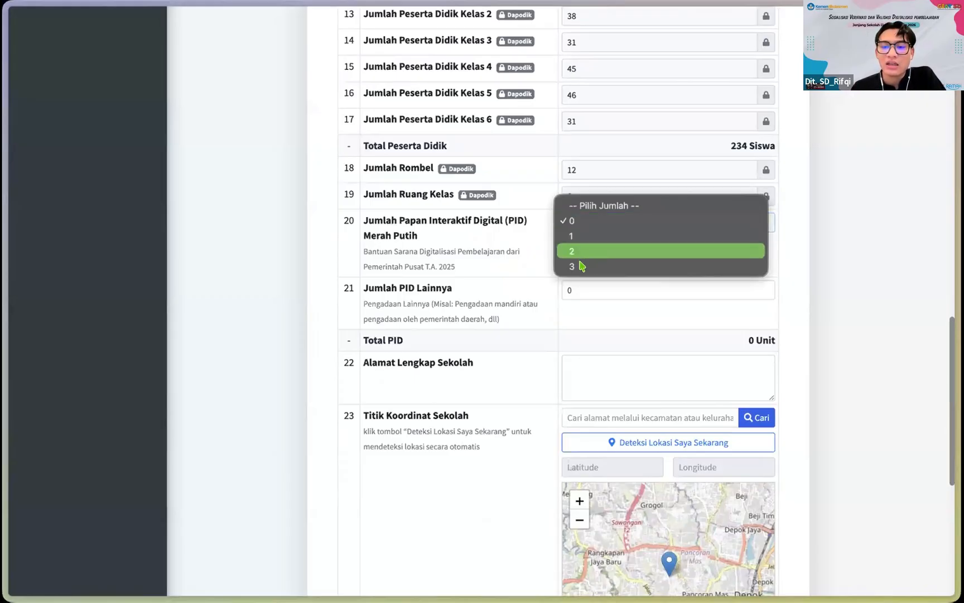
left_click(505, 265)
left_click(575, 218)
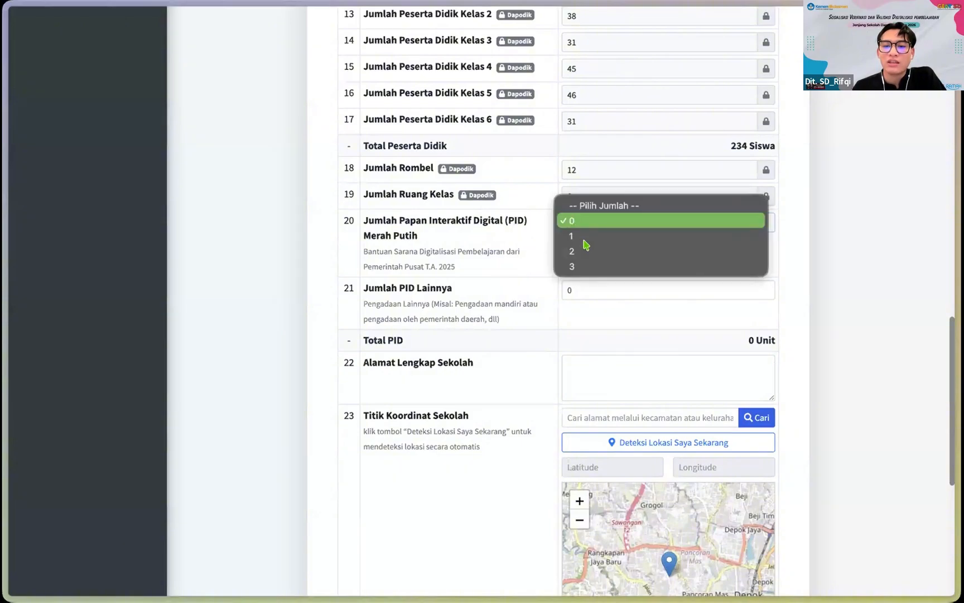
left_click(579, 268)
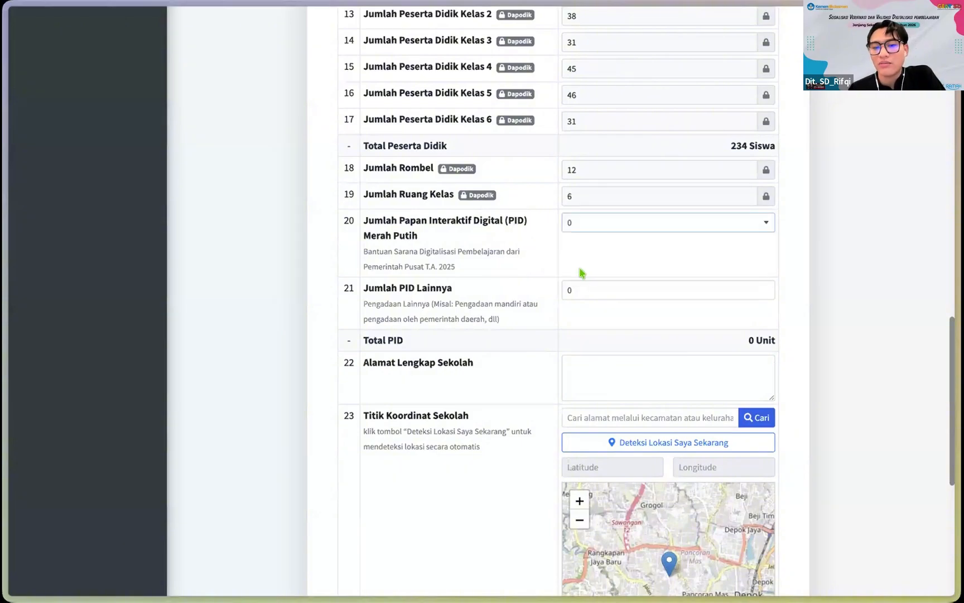
left_click(584, 223)
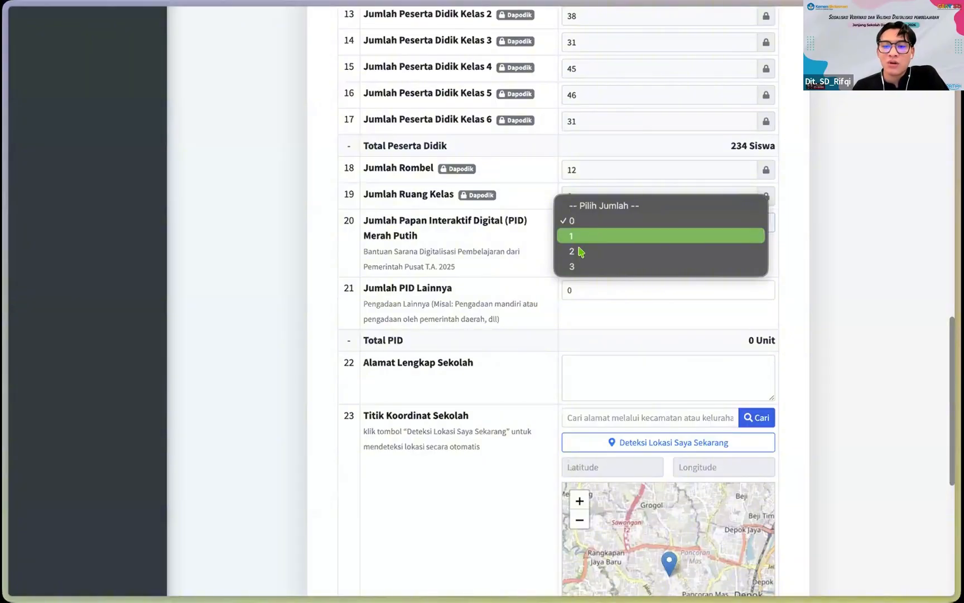
left_click(515, 247)
left_click(578, 226)
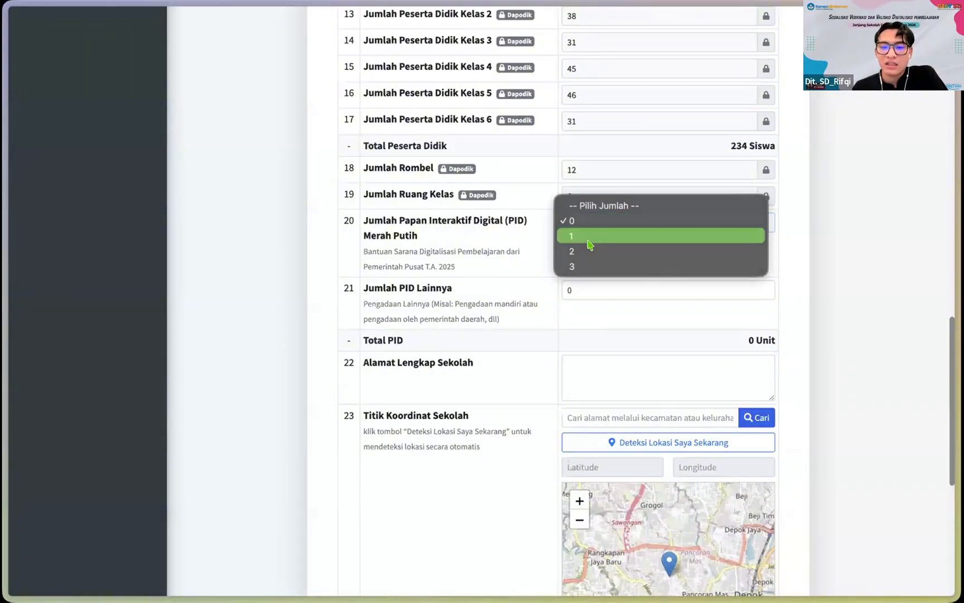
left_click(574, 236)
Step: Select the 0 in Jumlah PID Lainnya, leaving Total PID at 1 Unit
scroll(626, 277, "down", 1)
left_click(571, 271)
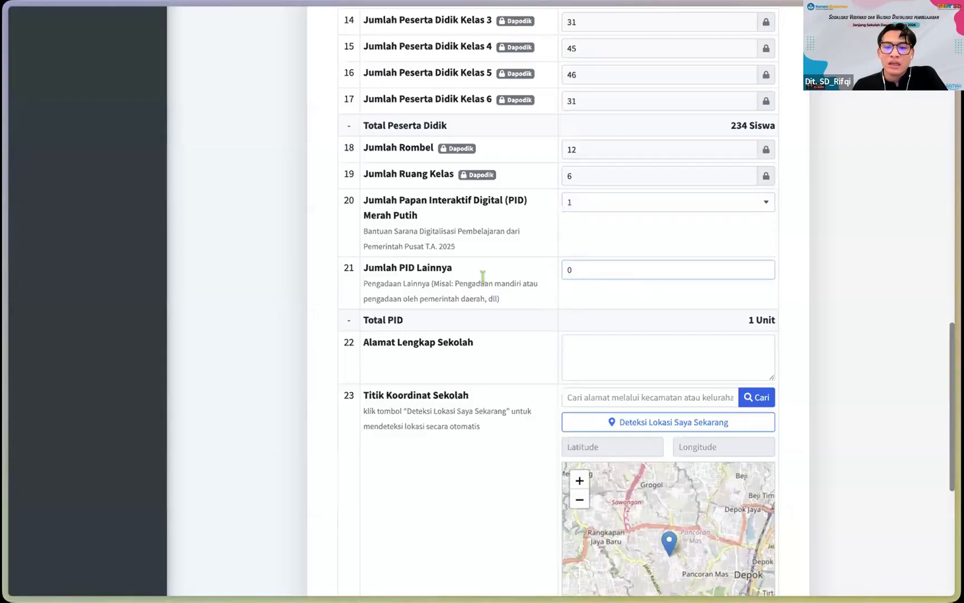
scroll(485, 281, "down", 1)
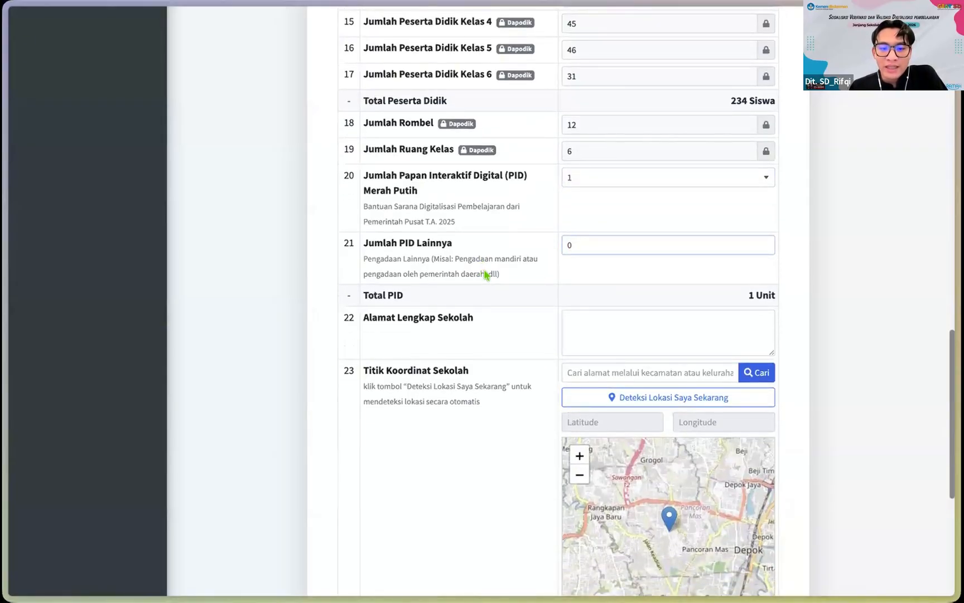
scroll(530, 251, "down", 1)
double_click(578, 229)
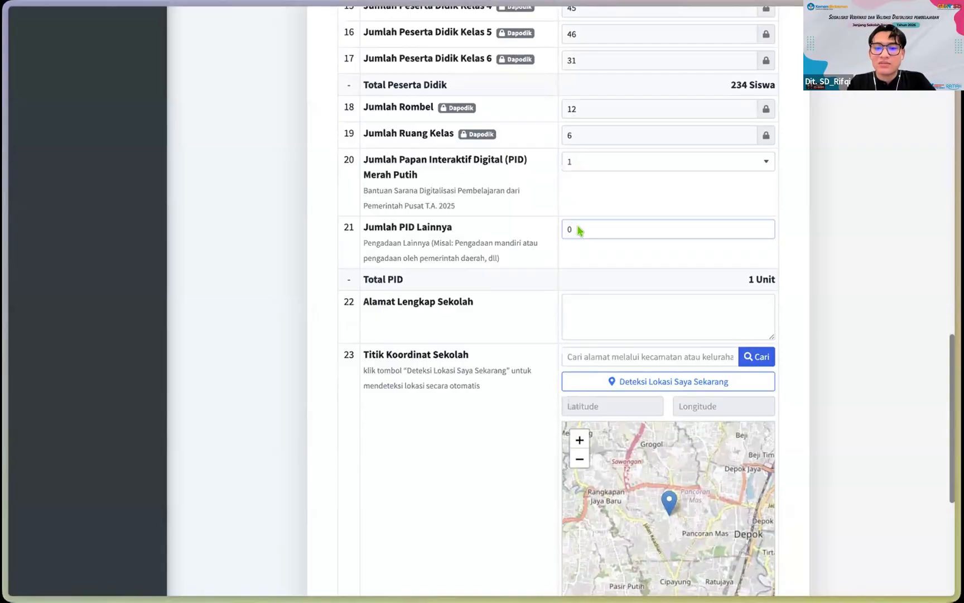
Step: Change Jumlah PID Lainnya from 0 to 1, bringing Total PID to 2 Unit
scroll(578, 225, "down", 1)
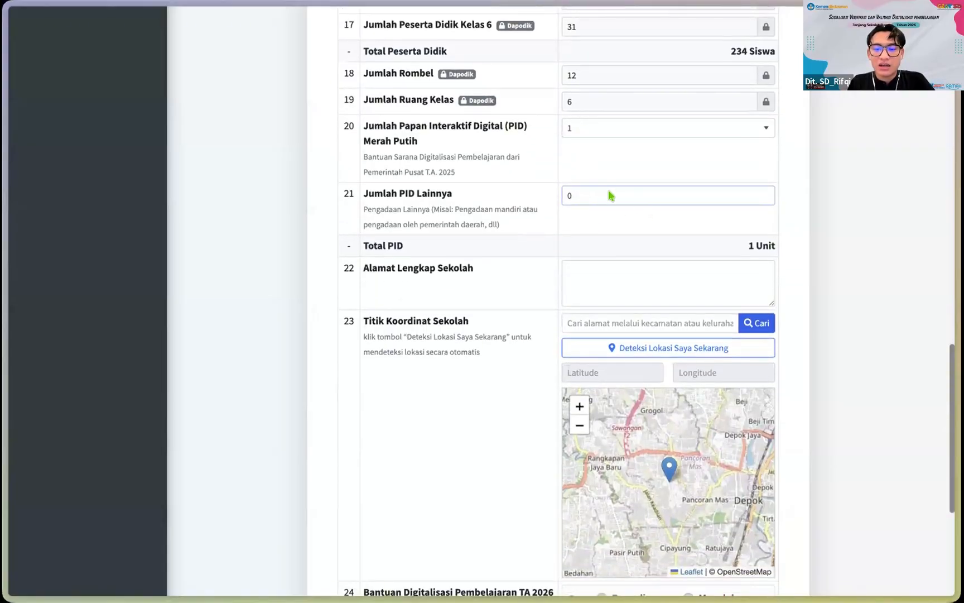
key("BackSpace")
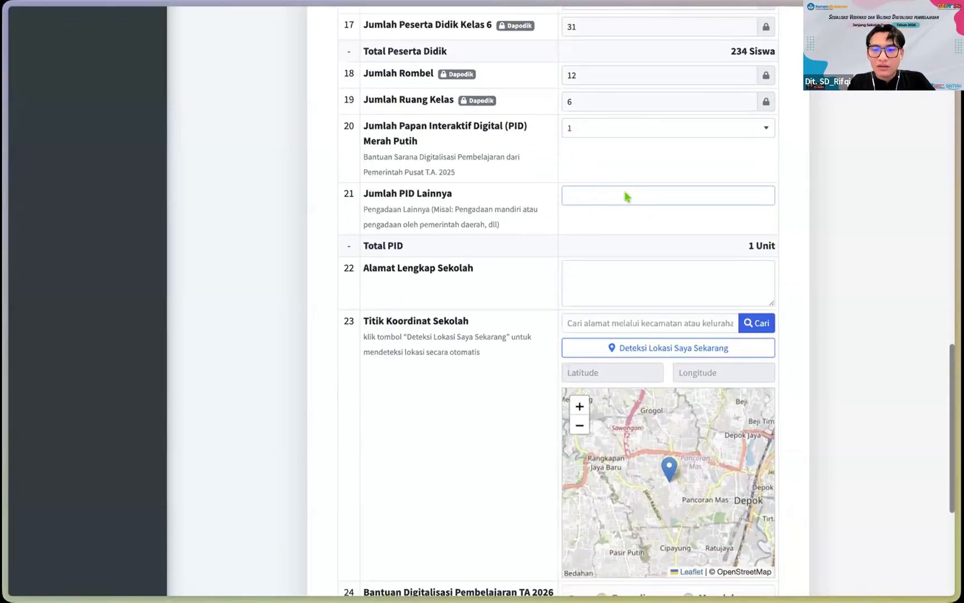
type("1")
scroll(607, 231, "down", 1)
left_click(597, 265)
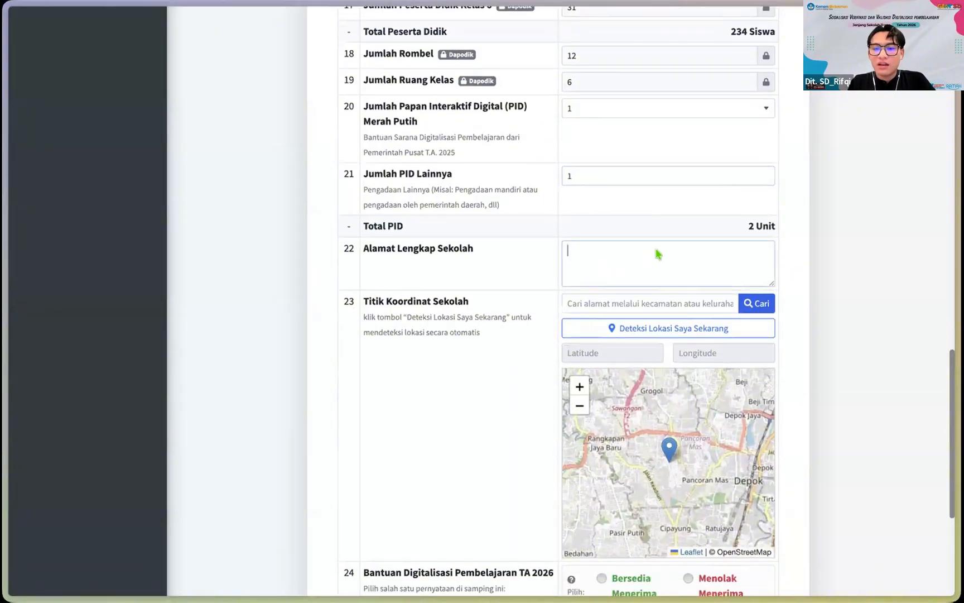
scroll(589, 221, "down", 2)
scroll(592, 221, "down", 1)
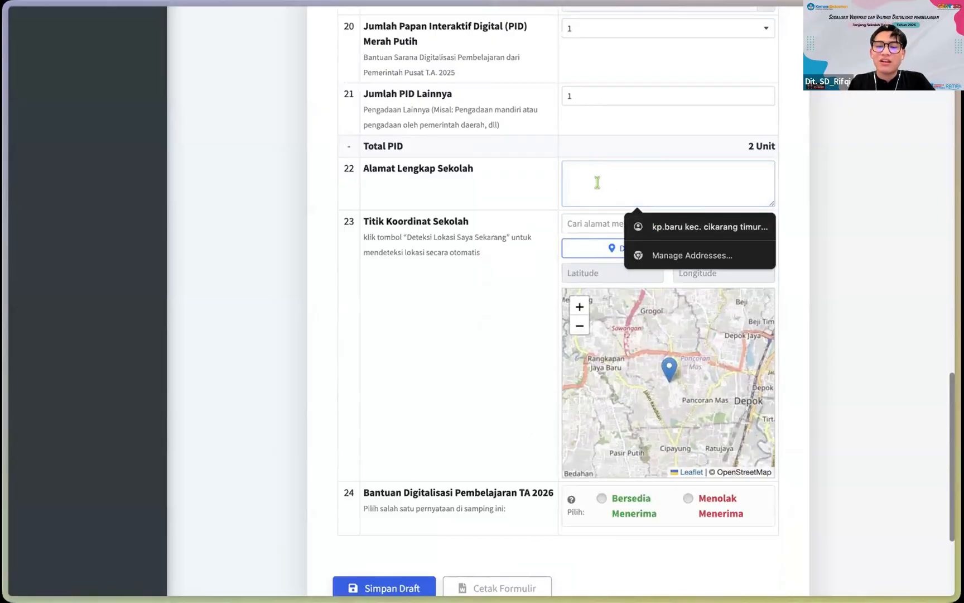
Step: Begin entering the school's village, district and regency in Alamat Lengkap Sekolah, ignoring the autofill suggestion
type("K")
key("BackSpace")
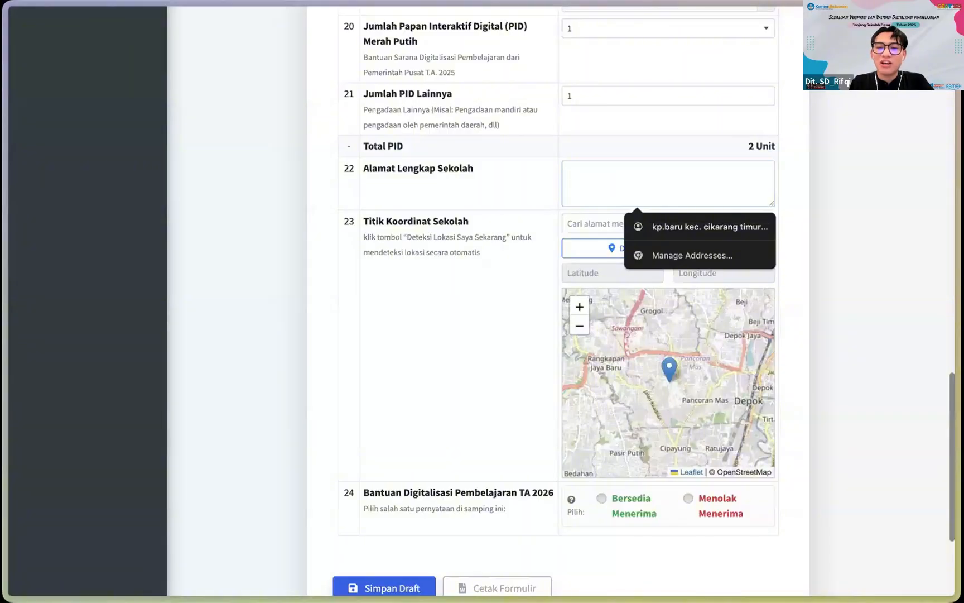
left_click(464, 176)
scroll(613, 173, "up", 1)
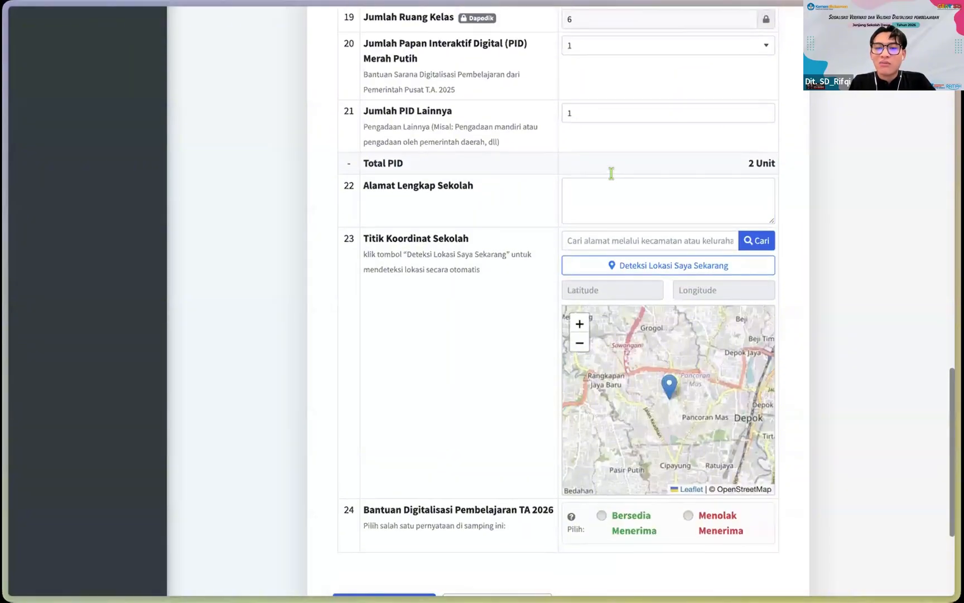
left_click(587, 191)
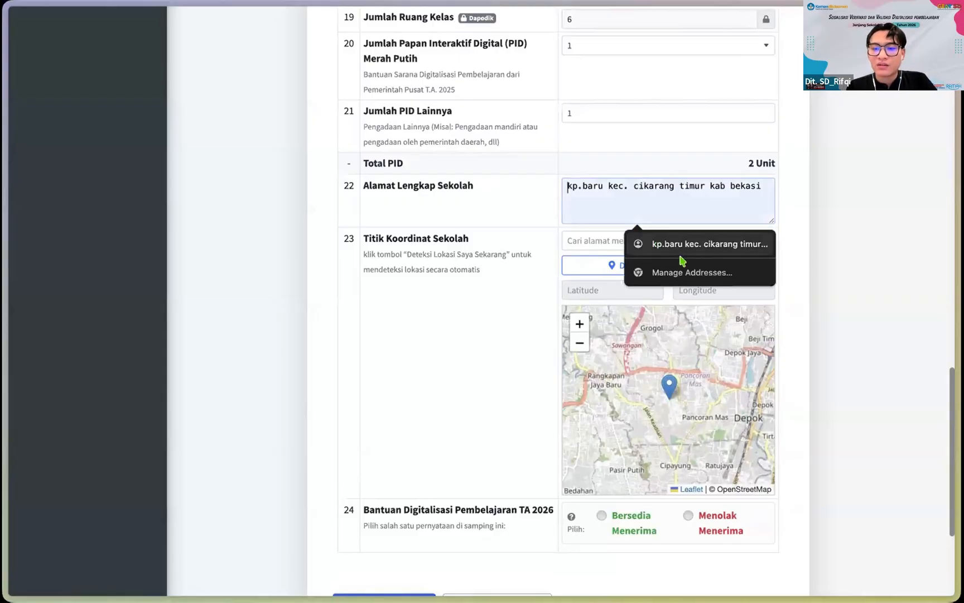
type("Kp Baru Kec")
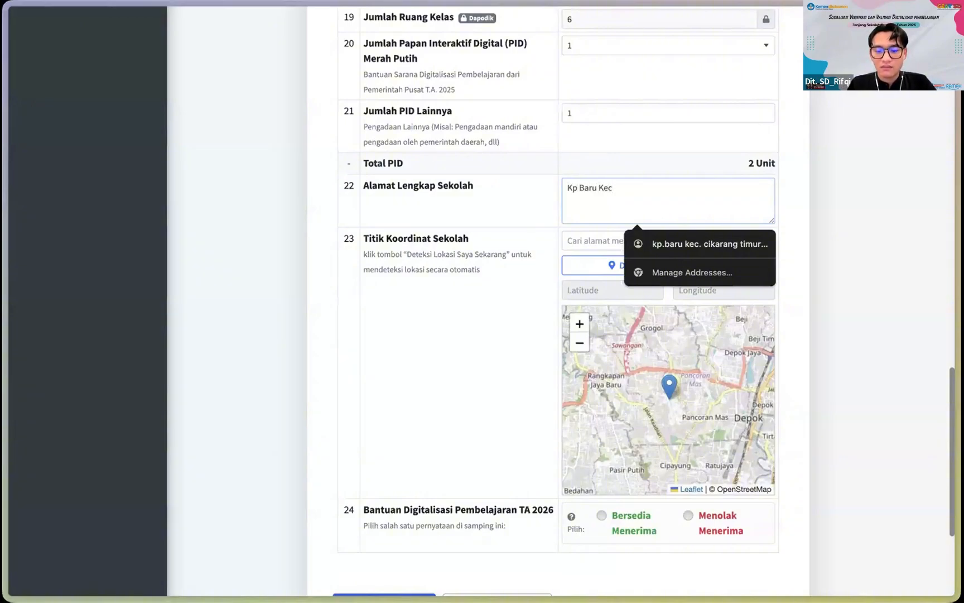
type(".")
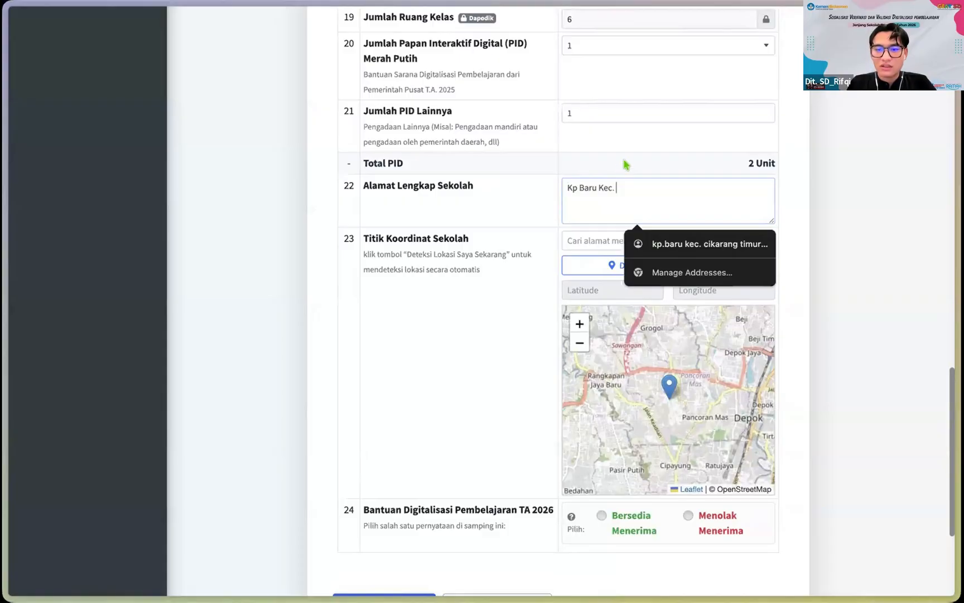
type(" Cipanas")
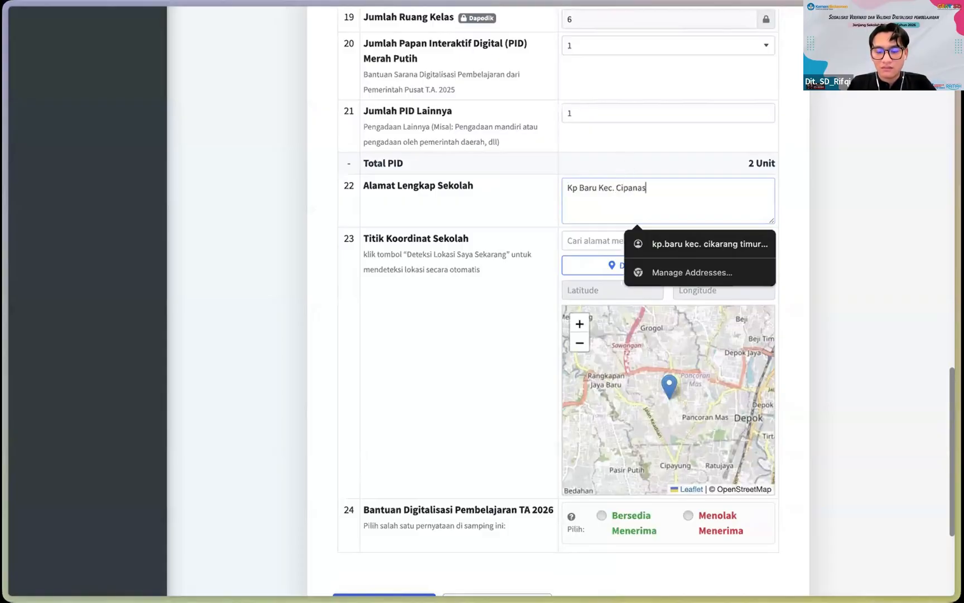
type(" , Kab Garu")
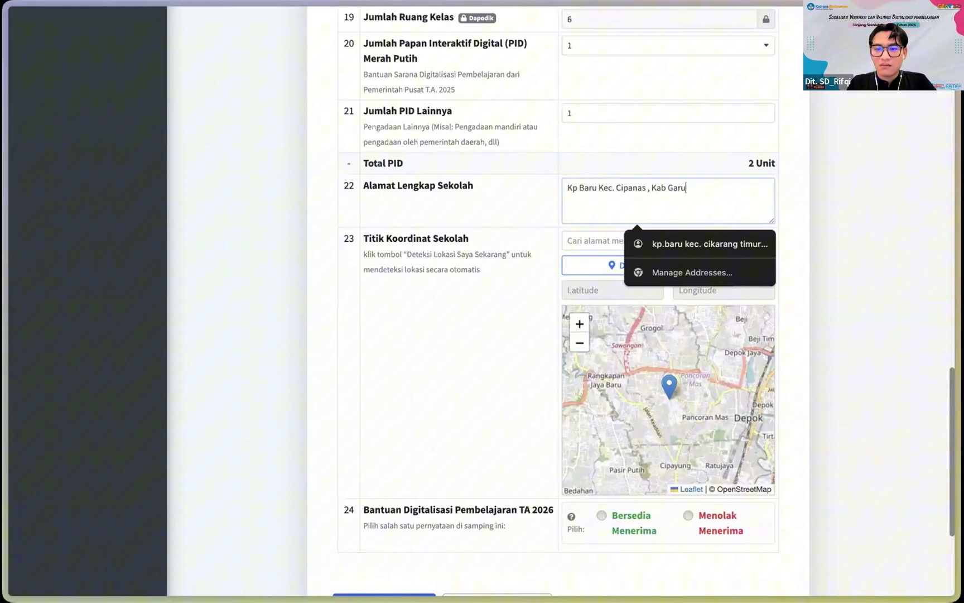
Step: Auto-detect the school's GPS coordinates (-6.277085978118572, 106.72146451761694) with browser location access allowed
scroll(587, 191, "down", 1)
scroll(521, 170, "down", 2)
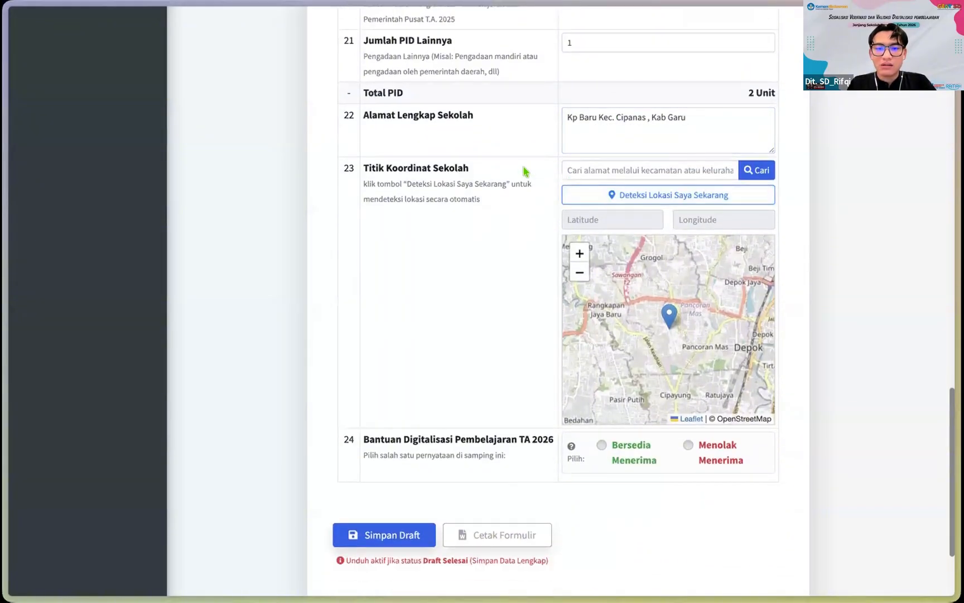
scroll(598, 178, "up", 1)
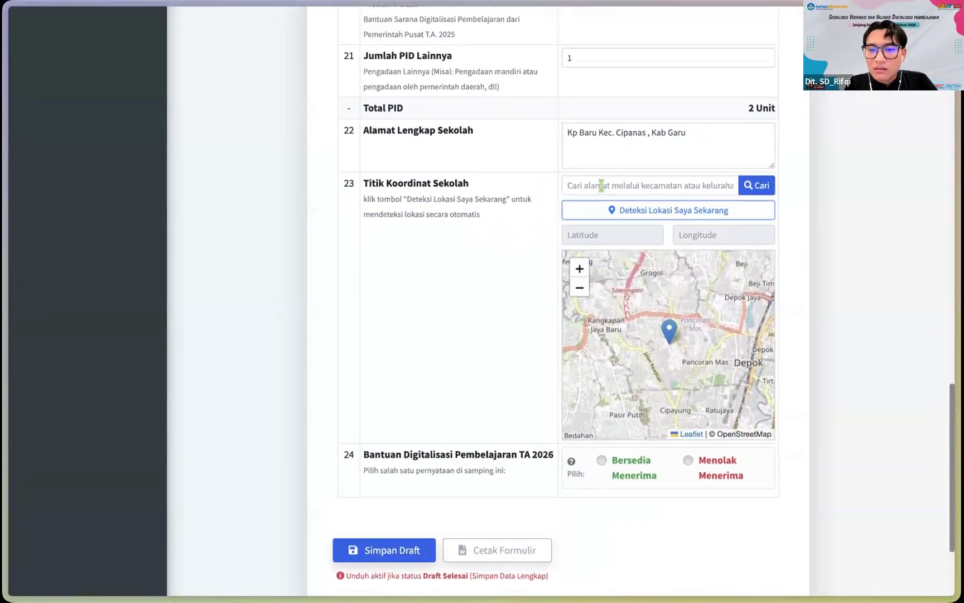
scroll(503, 209, "down", 1)
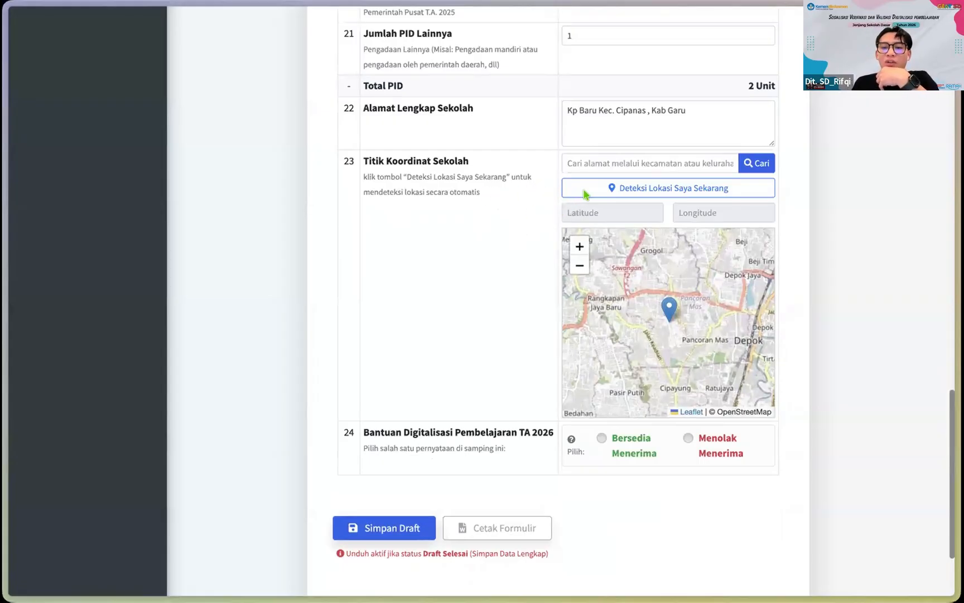
scroll(527, 222, "up", 1)
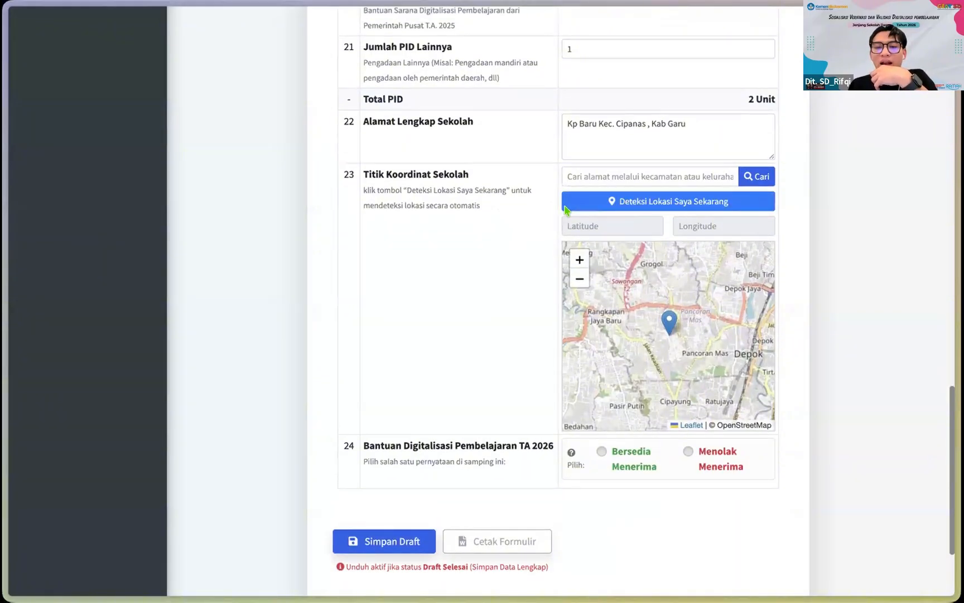
scroll(546, 234, "down", 1)
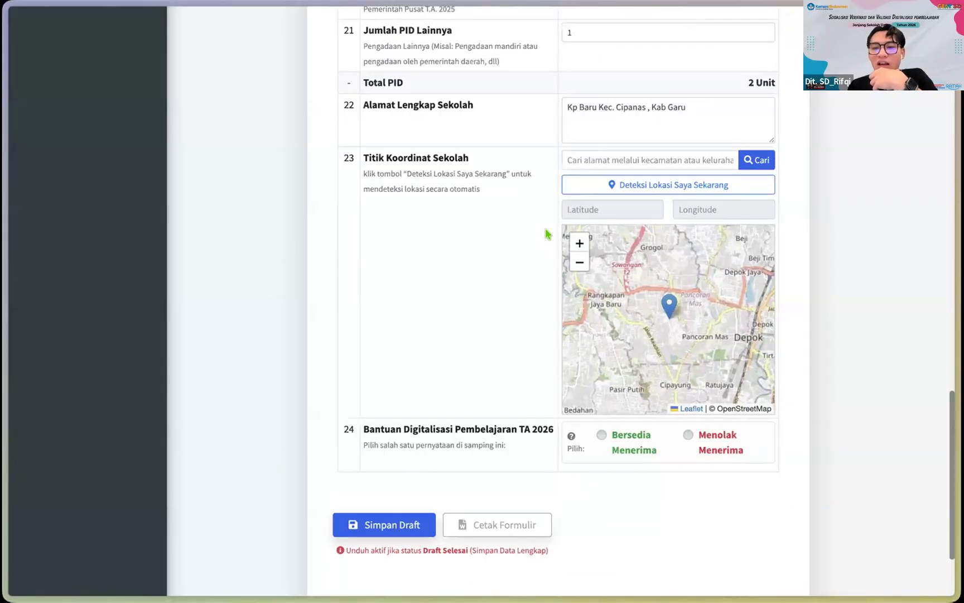
left_click(610, 187)
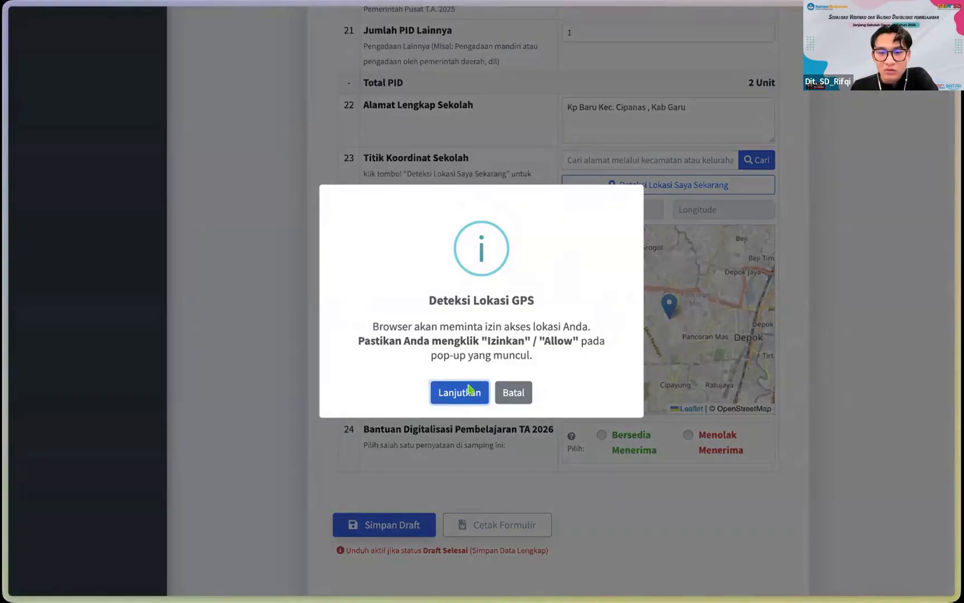
left_click(468, 390)
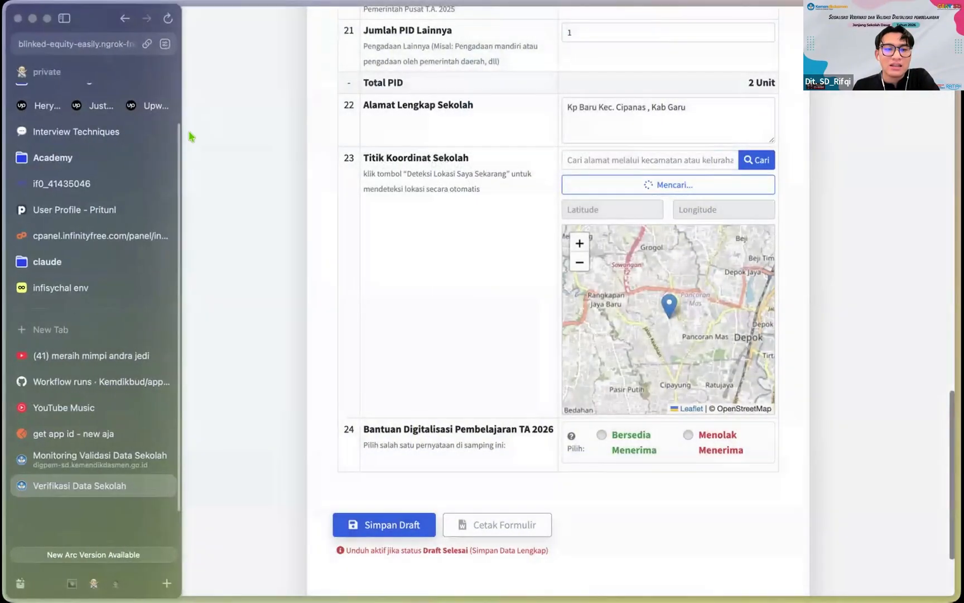
left_click(193, 120)
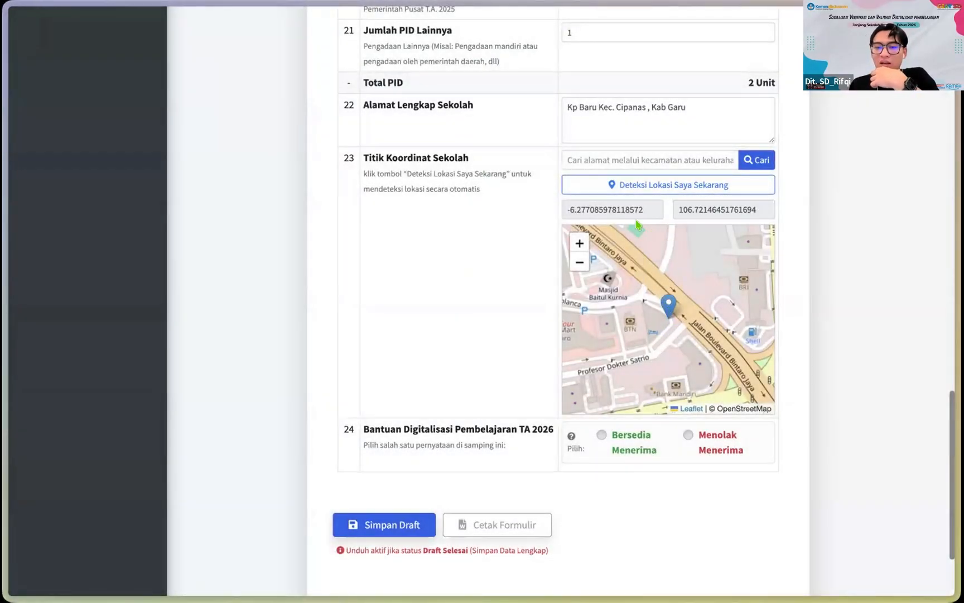
left_click_drag(569, 209, 747, 207)
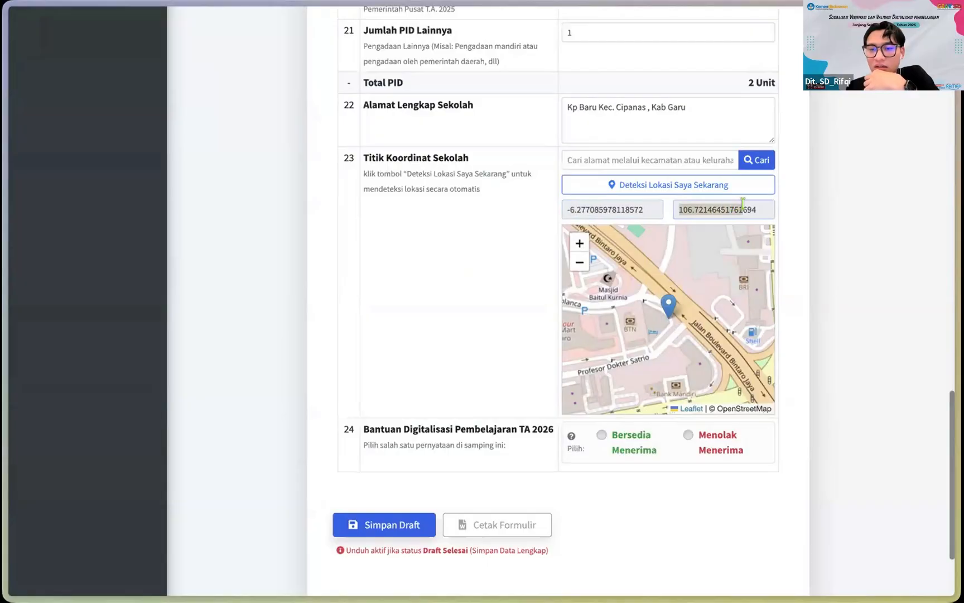
Step: Set item 24 to Bersedia Menerima for the 2026 digitalisation aid
scroll(462, 243, "down", 2)
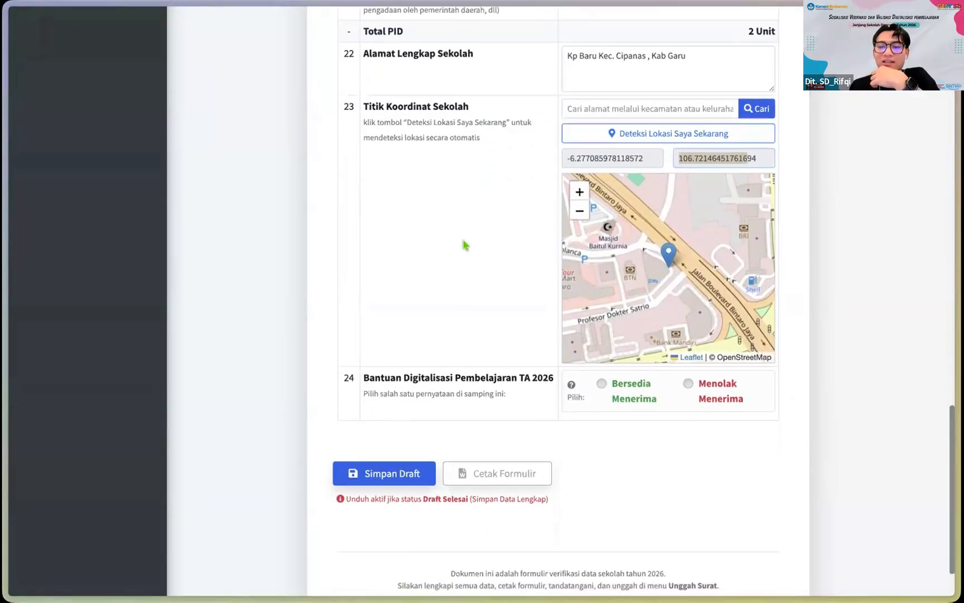
scroll(479, 355, "down", 2)
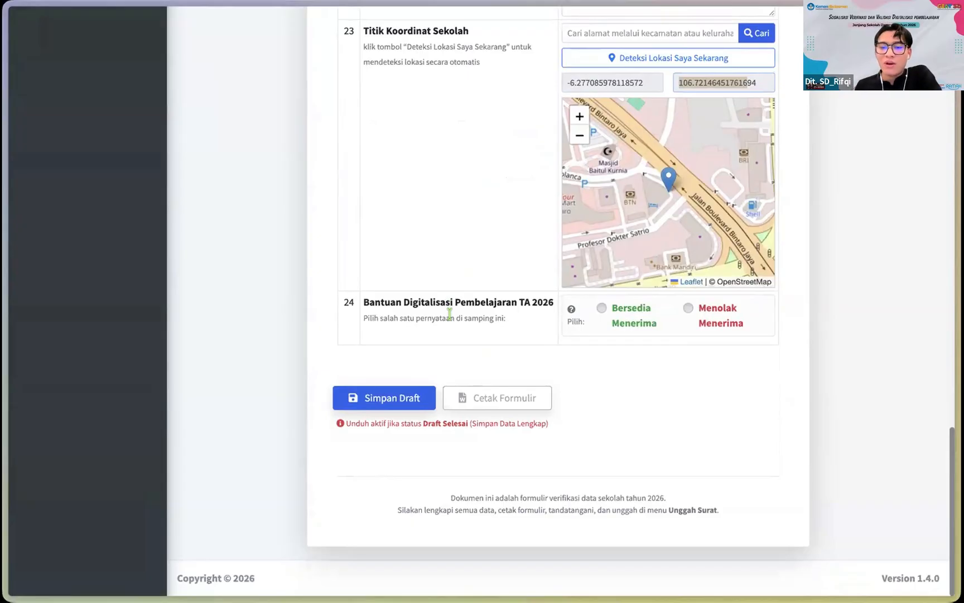
left_click(605, 305)
left_click(603, 308)
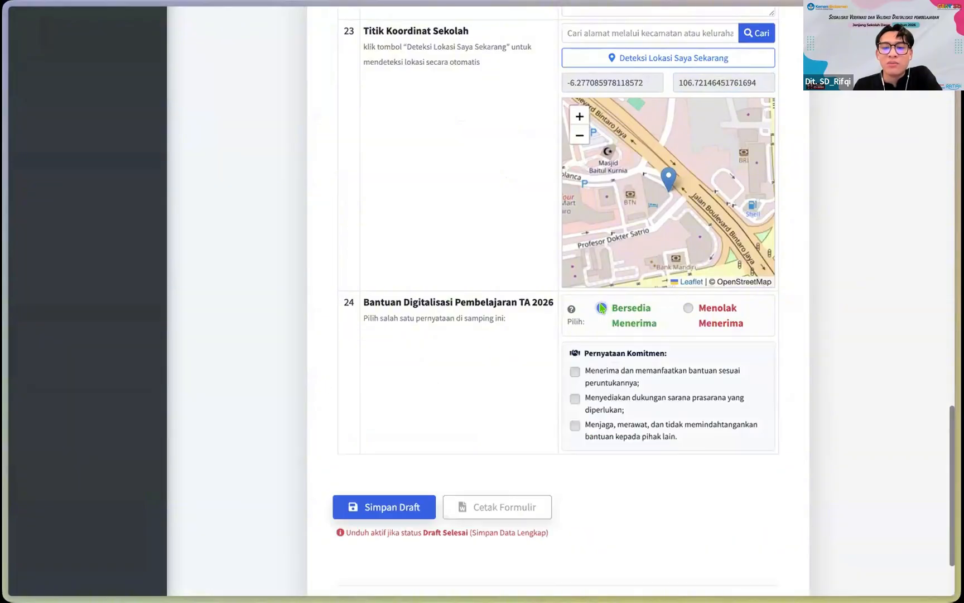
Step: Tick the remaining Pernyataan Komitmen statements under item 24, including Menjaga, merawat, and review the form
scroll(601, 313, "down", 1)
left_click(575, 310)
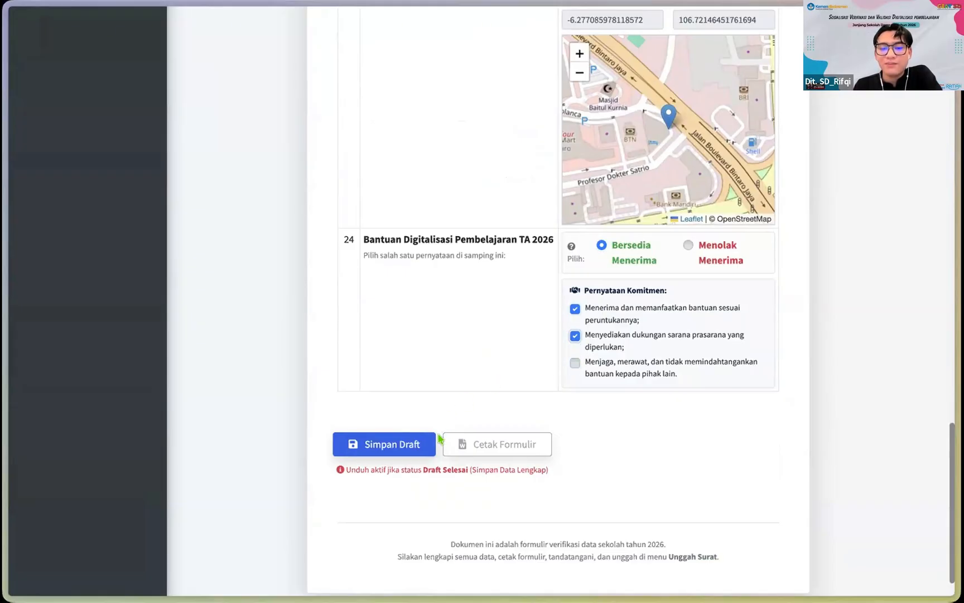
scroll(398, 294, "up", 20)
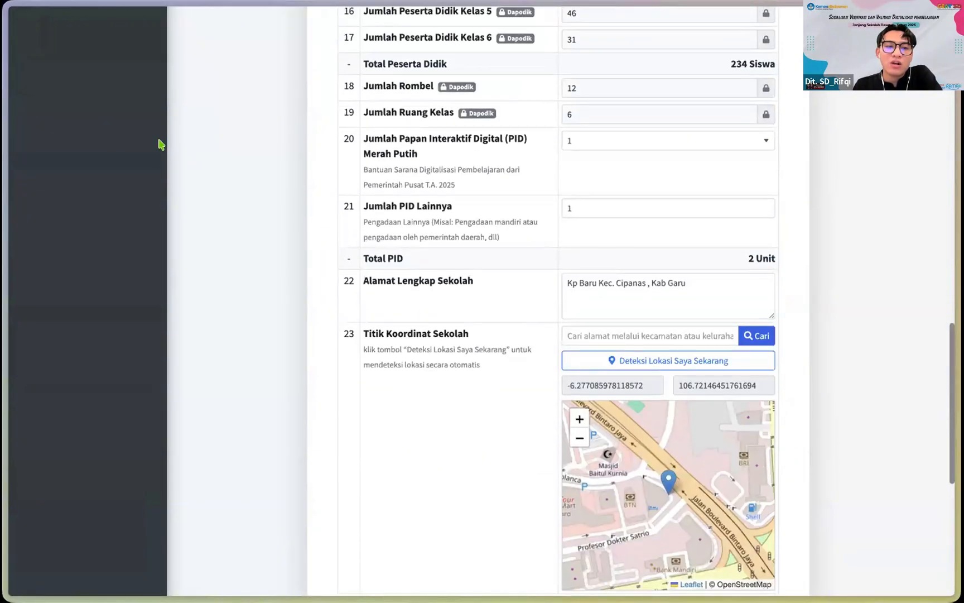
scroll(151, 146, "up", 8)
scroll(152, 146, "down", 20)
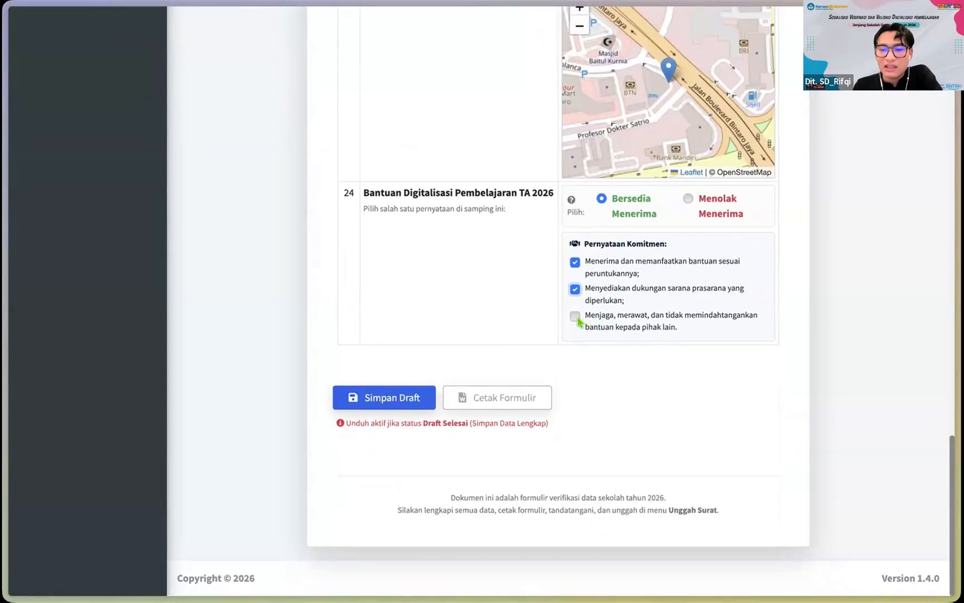
left_click(575, 317)
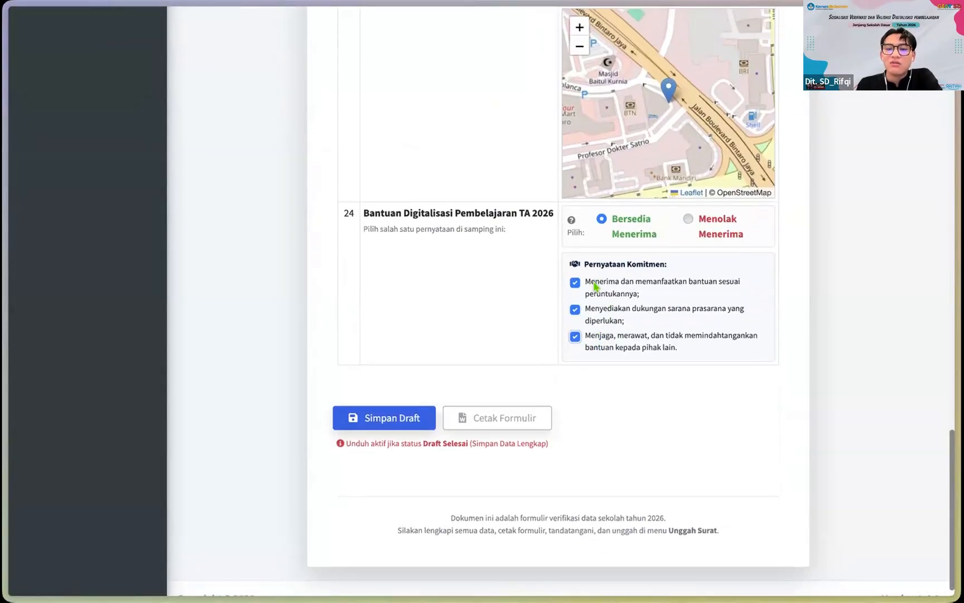
scroll(447, 303, "up", 20)
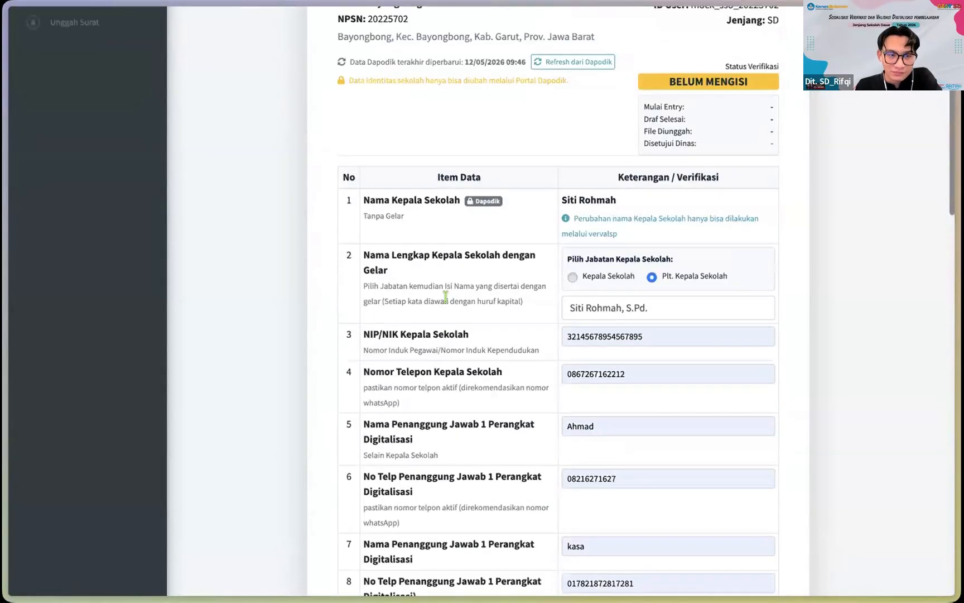
scroll(428, 358, "down", 20)
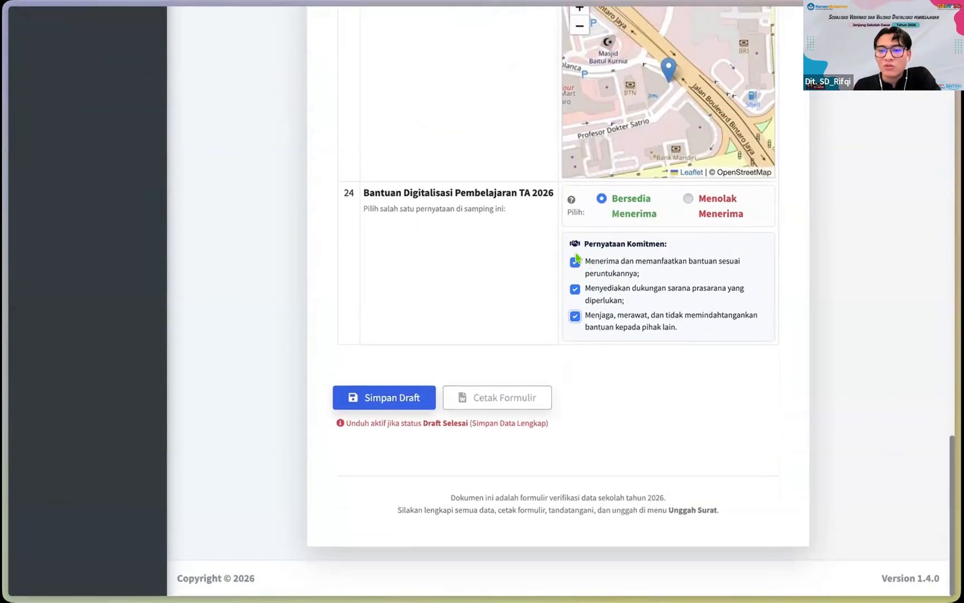
scroll(576, 256, "up", 1)
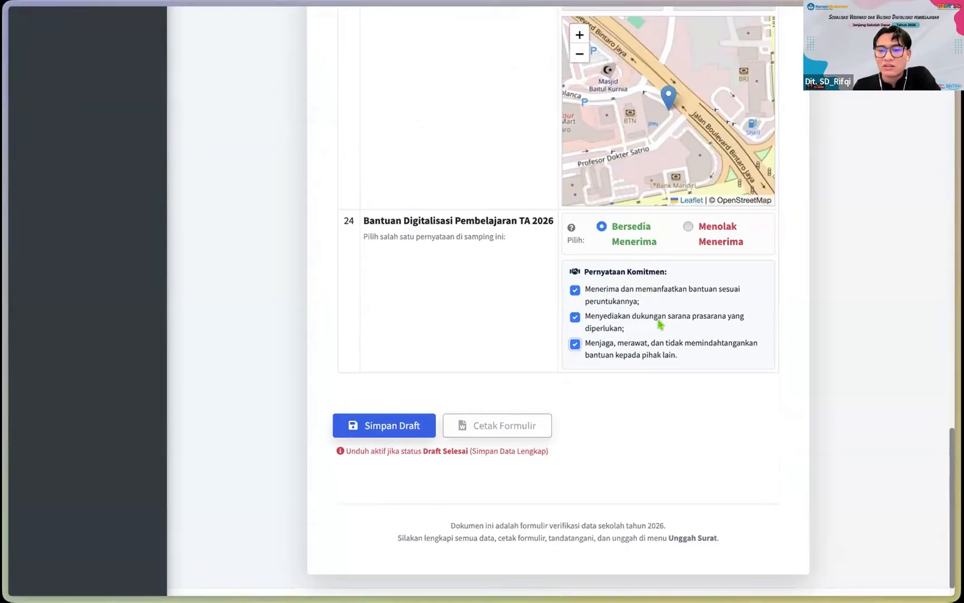
scroll(671, 334, "up", 6)
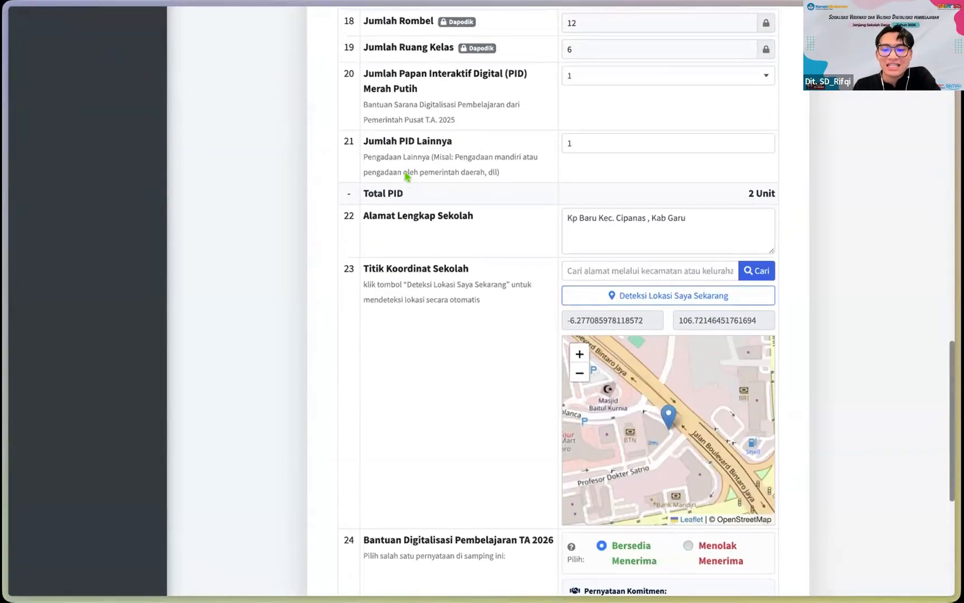
scroll(407, 177, "up", 13)
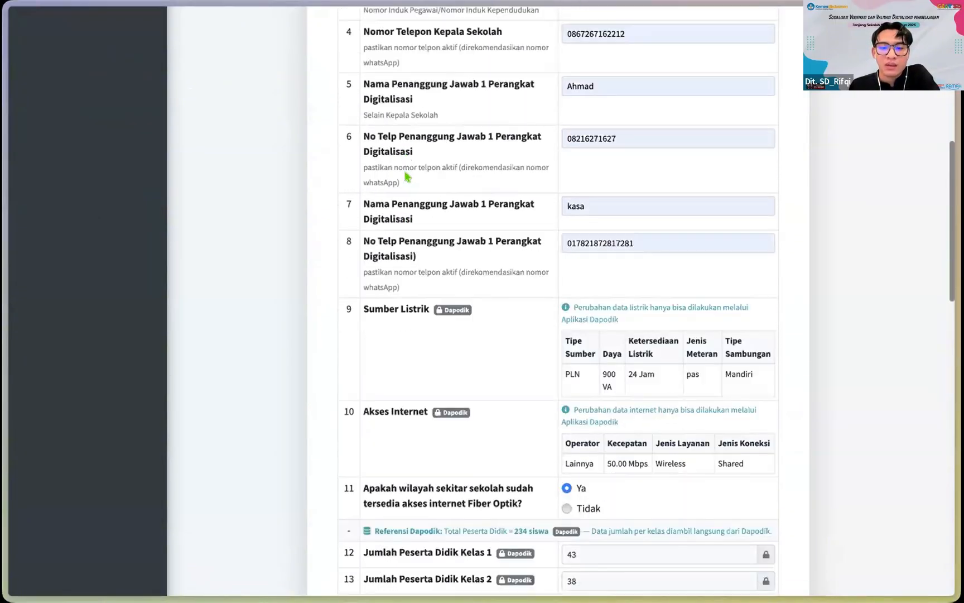
scroll(407, 176, "down", 20)
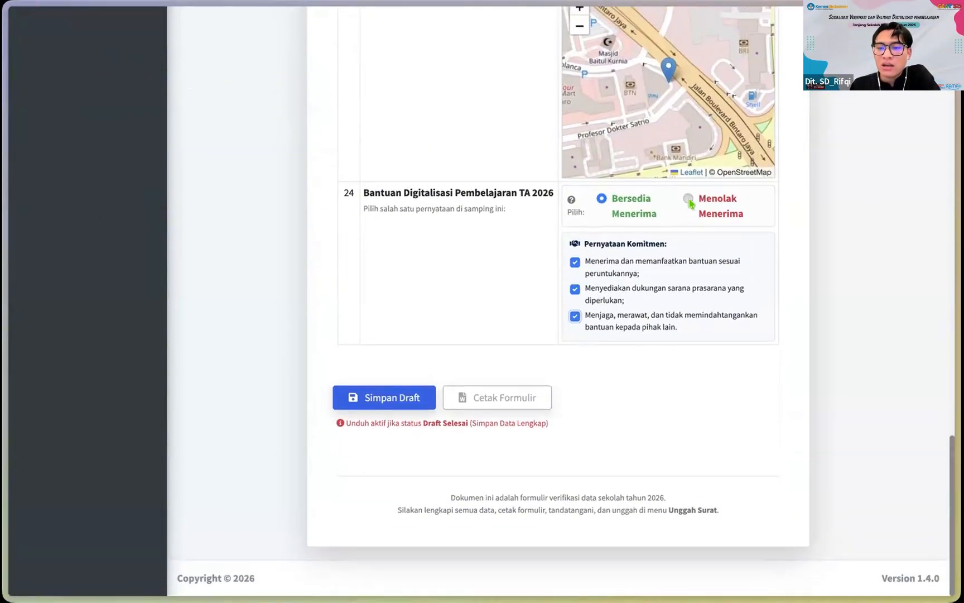
left_click(688, 200)
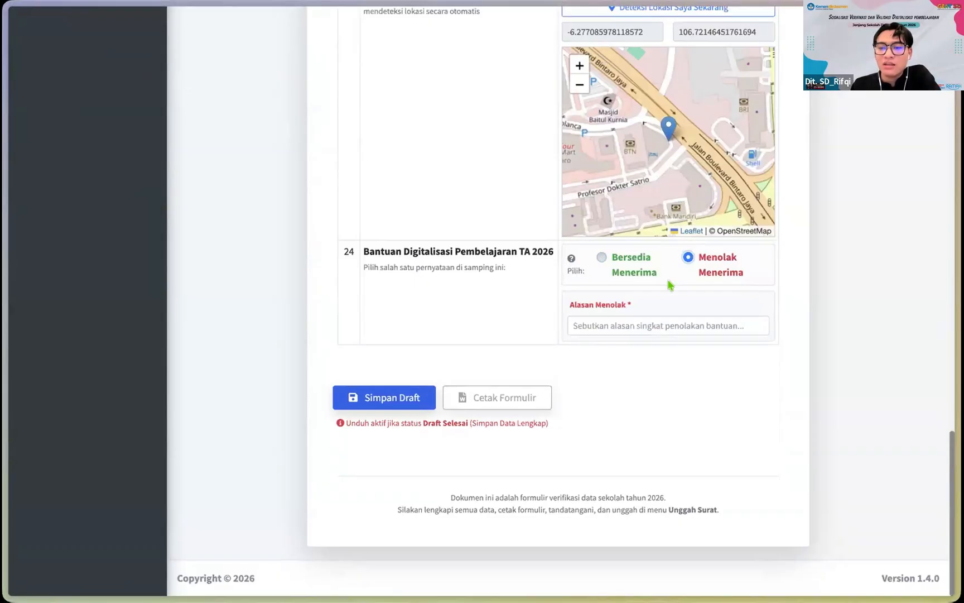
left_click(600, 329)
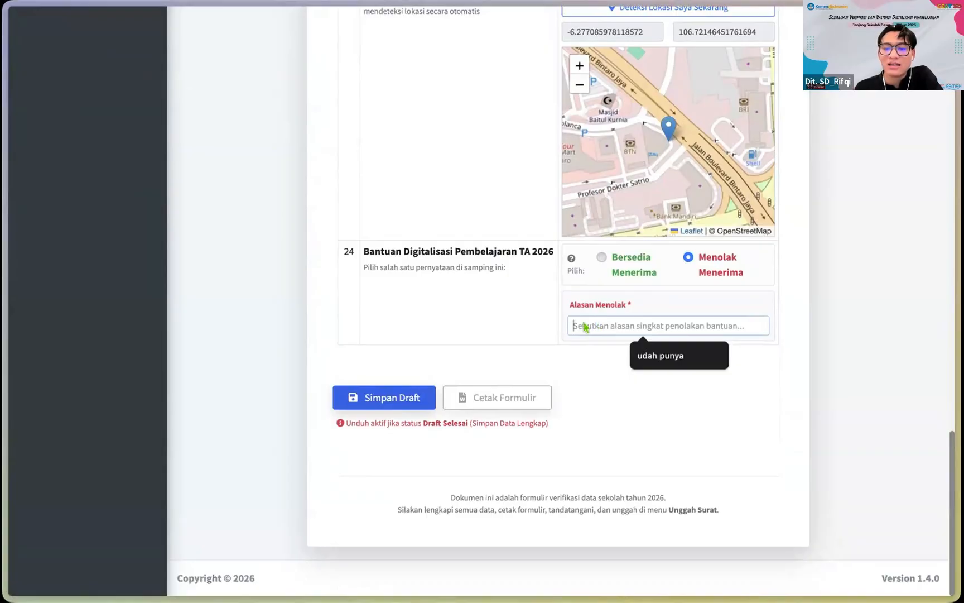
scroll(575, 296, "down", 1)
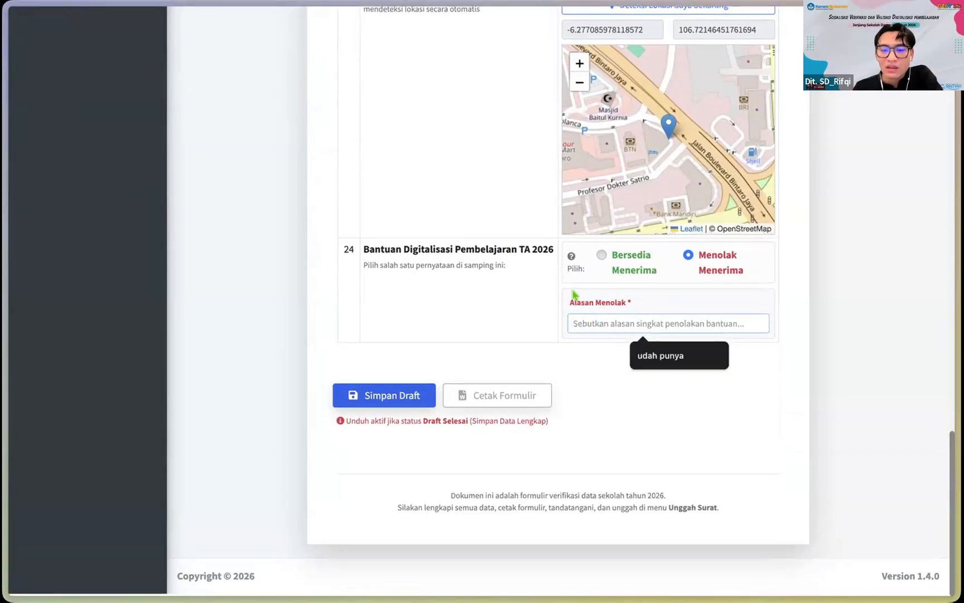
left_click(601, 258)
scroll(658, 332, "down", 1)
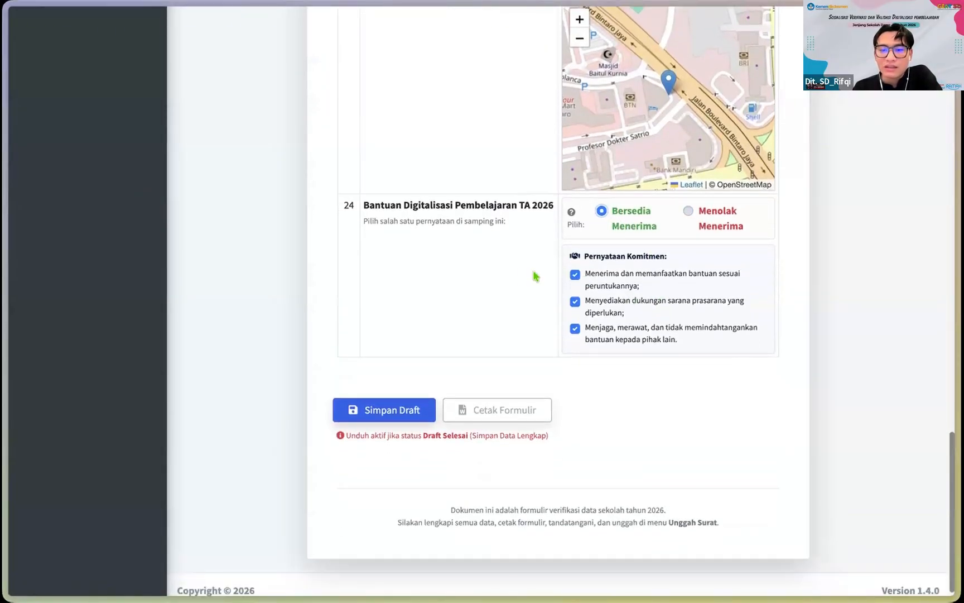
scroll(441, 346, "down", 1)
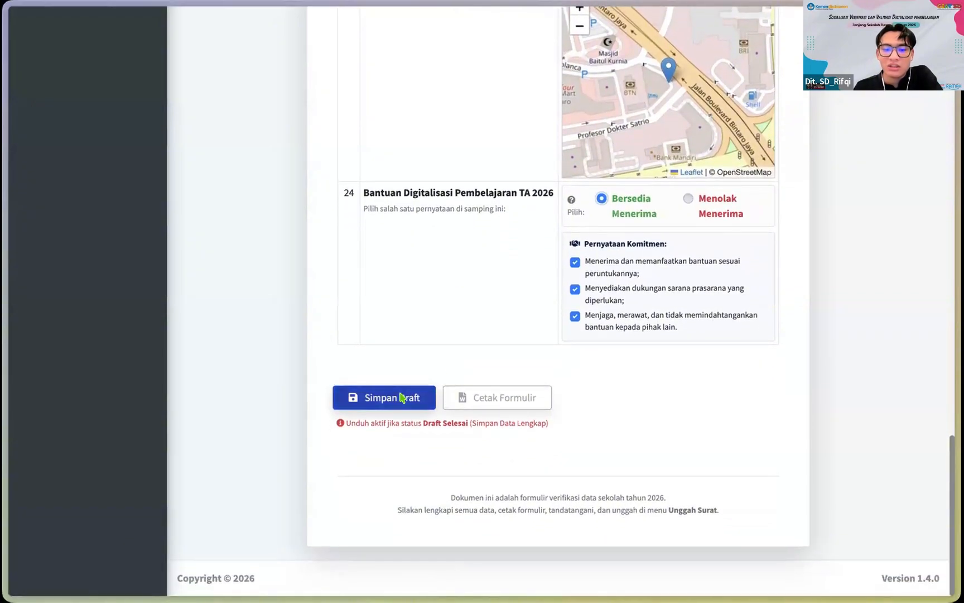
scroll(450, 349, "up", 1)
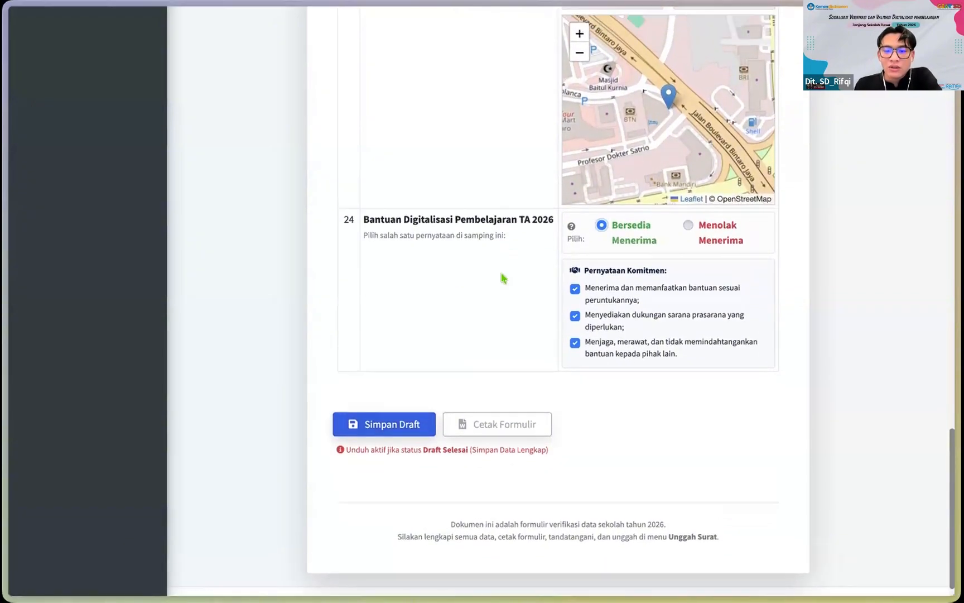
Step: Save the Lampiran 1 form with Simpan Draft and check the status reads Draft Selesai
left_click(383, 426)
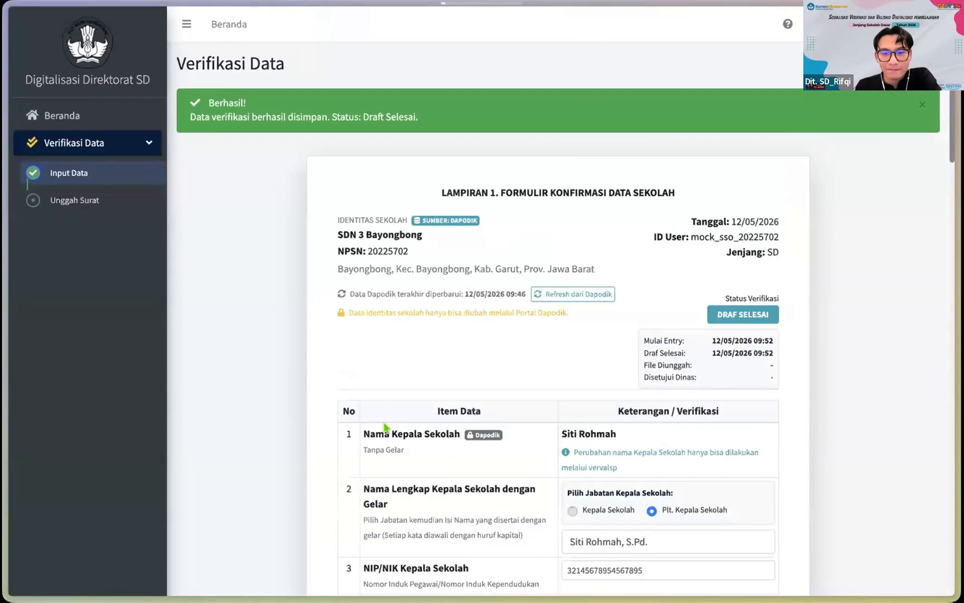
scroll(391, 430, "down", 3)
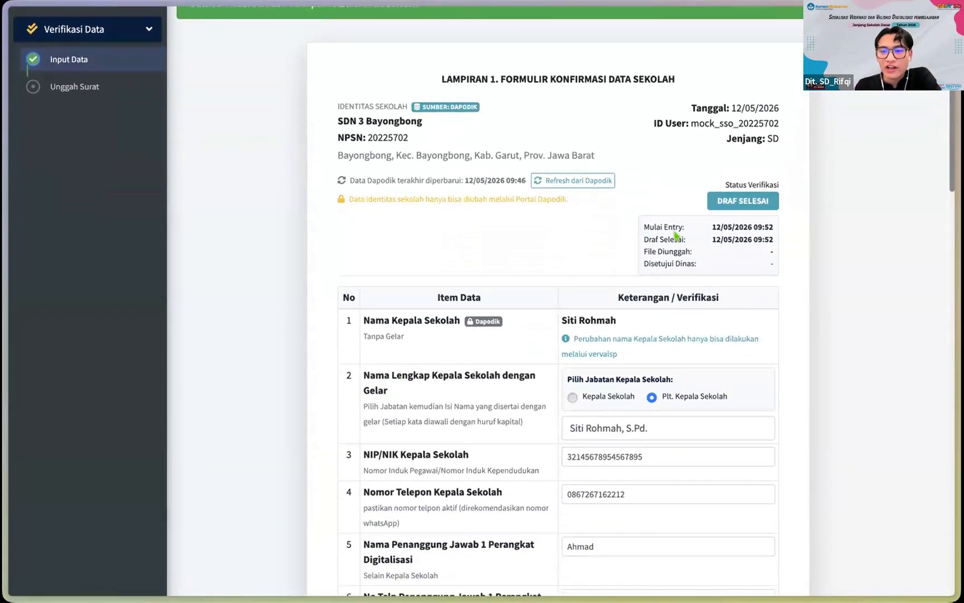
scroll(651, 202, "down", 1)
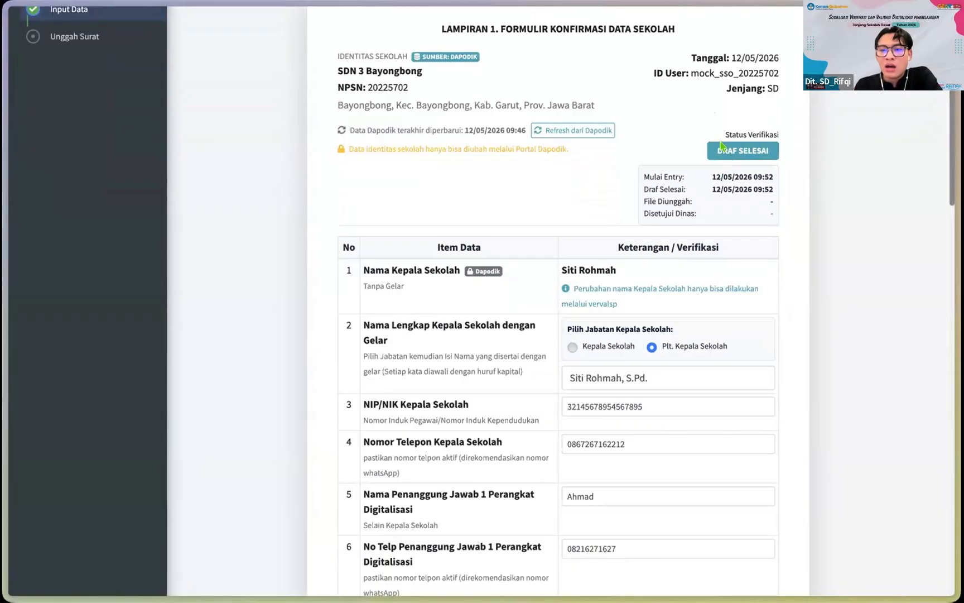
scroll(720, 146, "down", 2)
scroll(724, 220, "up", 4)
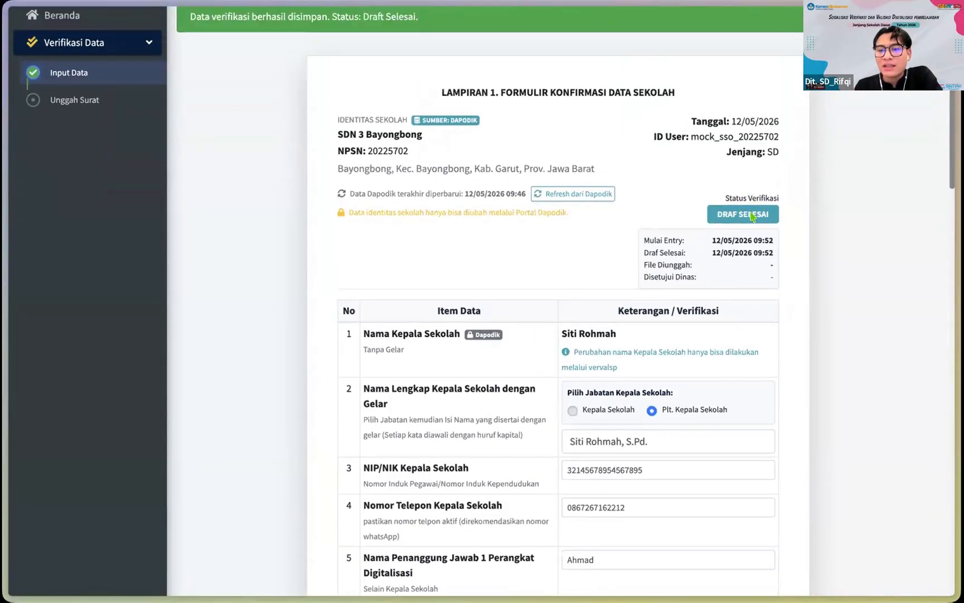
scroll(752, 216, "up", 1)
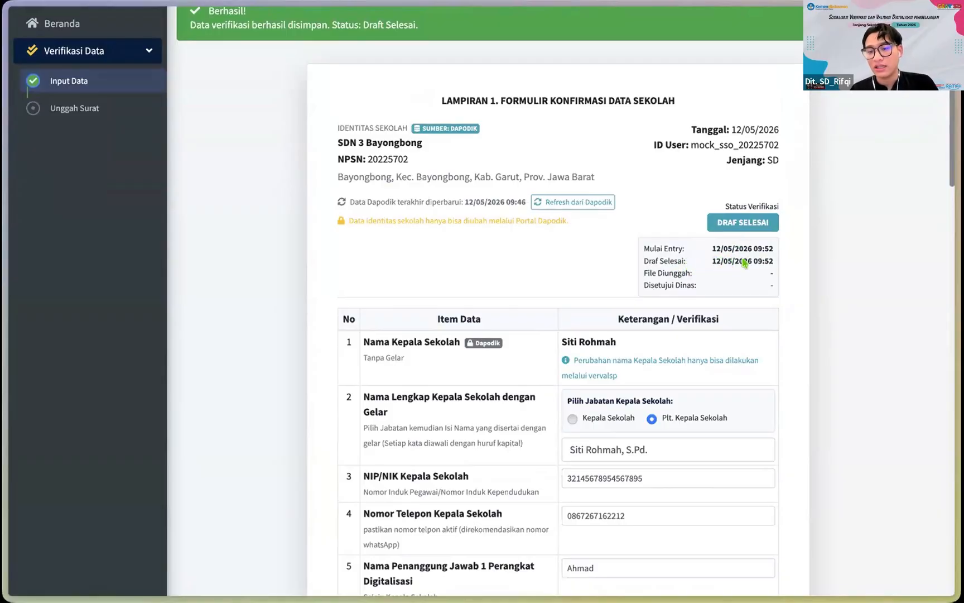
Step: Download the printable Lampiran 1 form with Cetak Formulir
scroll(766, 260, "down", 20)
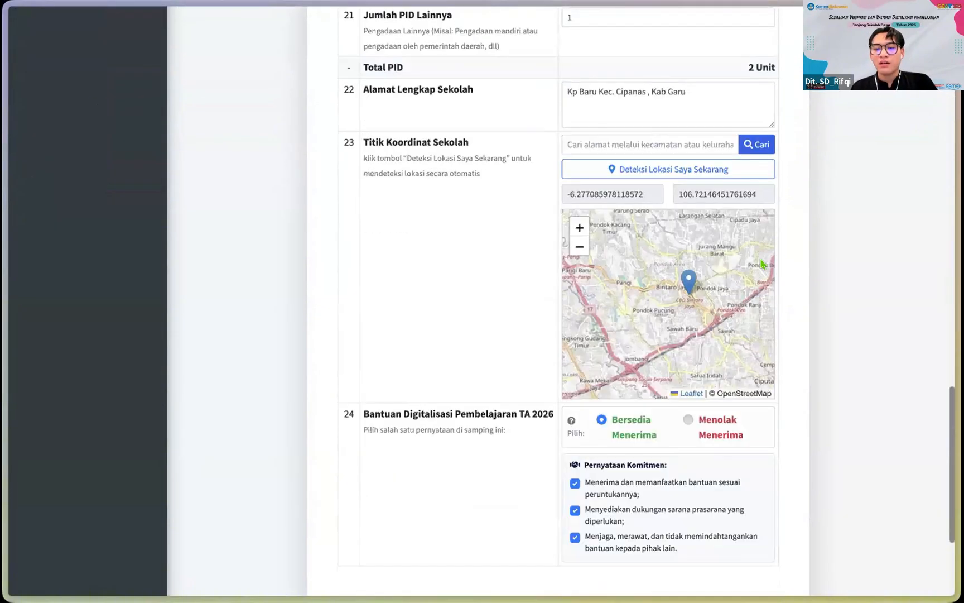
scroll(445, 363, "down", 4)
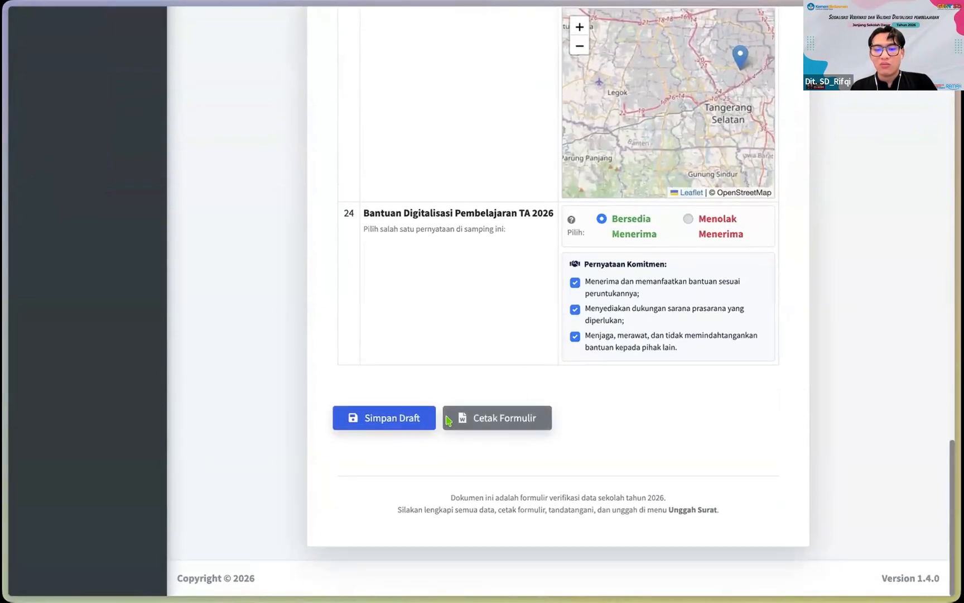
scroll(437, 324, "up", 1)
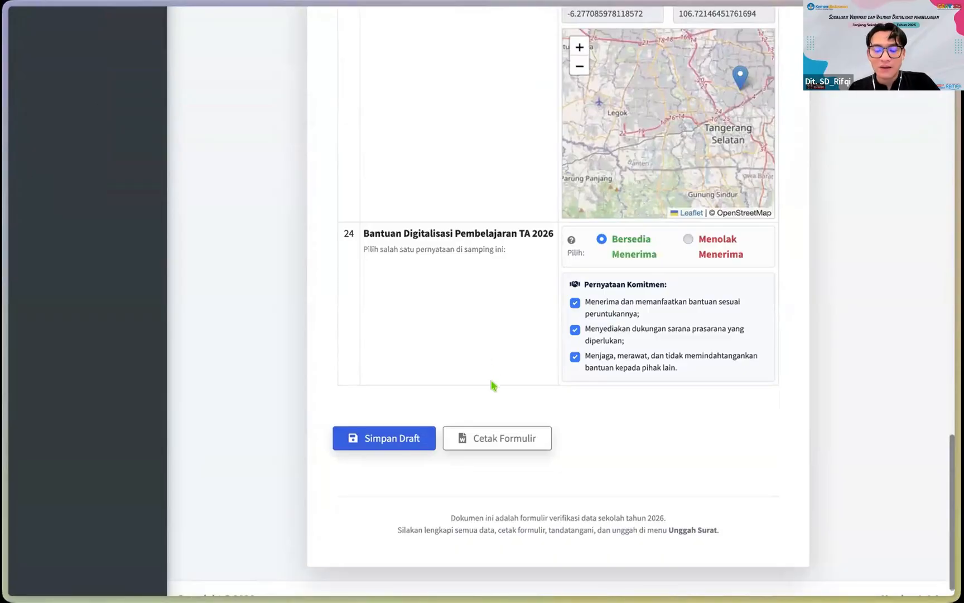
scroll(493, 385, "up", 1)
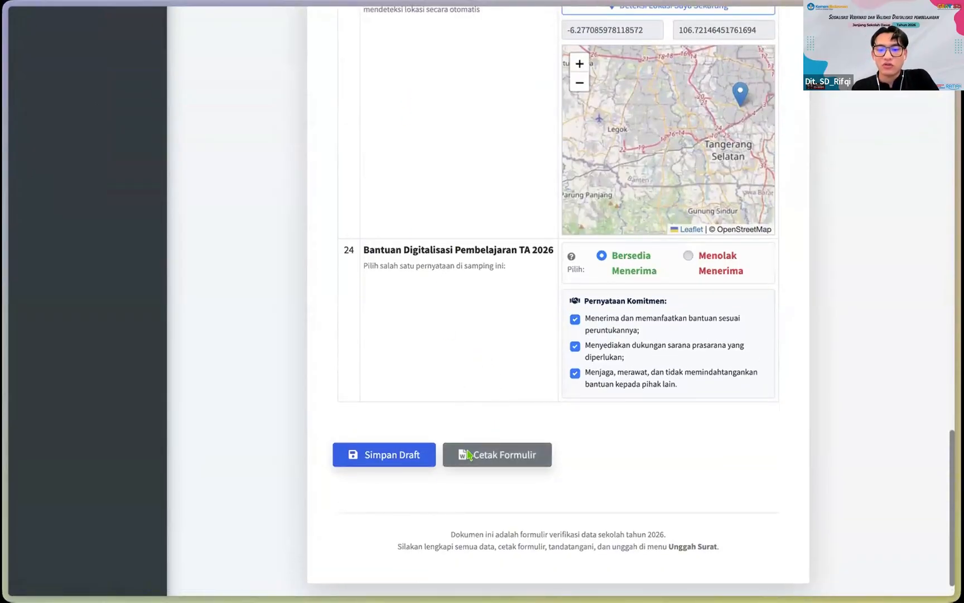
left_click(489, 454)
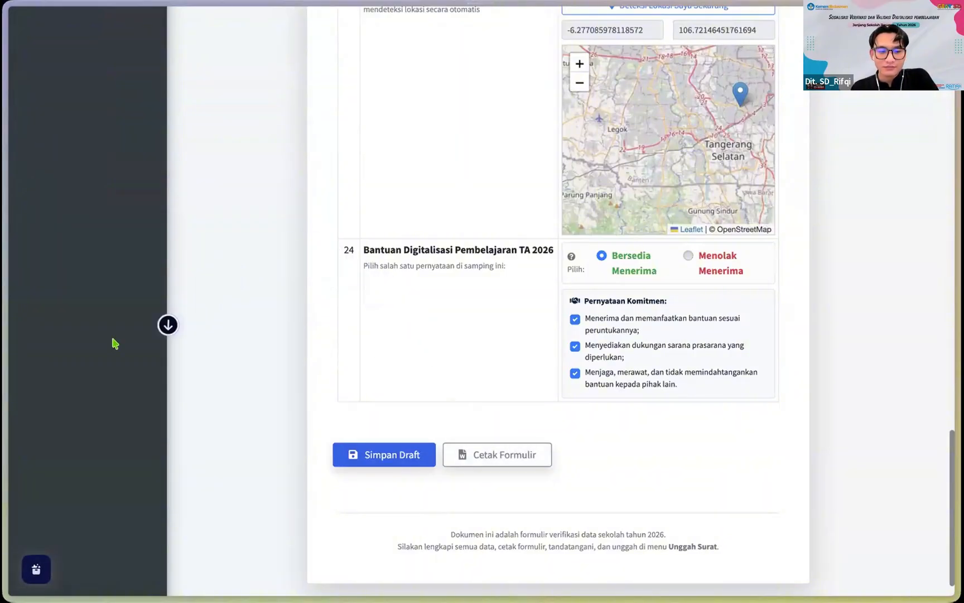
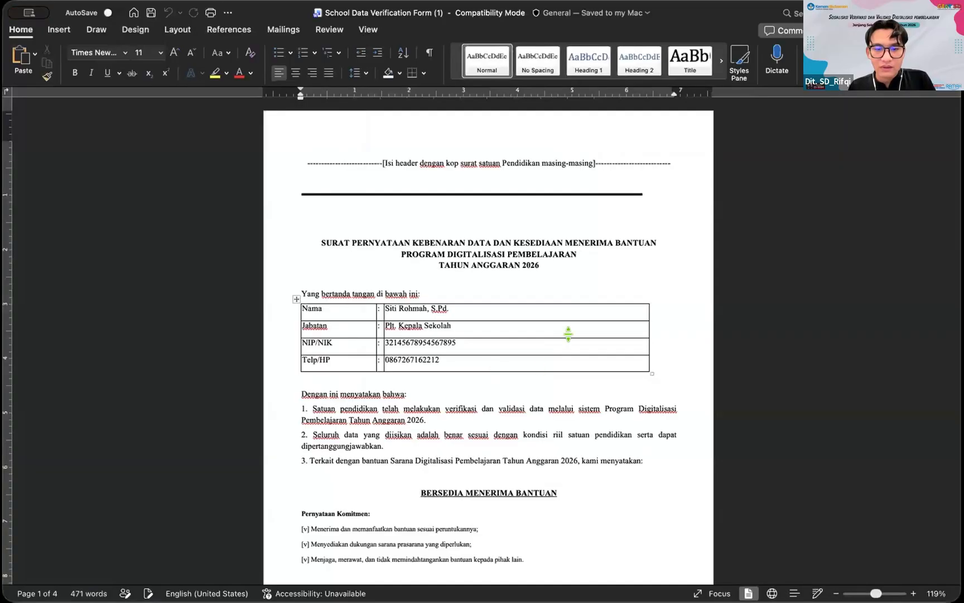
Step: Select the placeholder letterhead line at the top of page 1 of the SPTJM
scroll(567, 333, "down", 5)
scroll(493, 256, "up", 3)
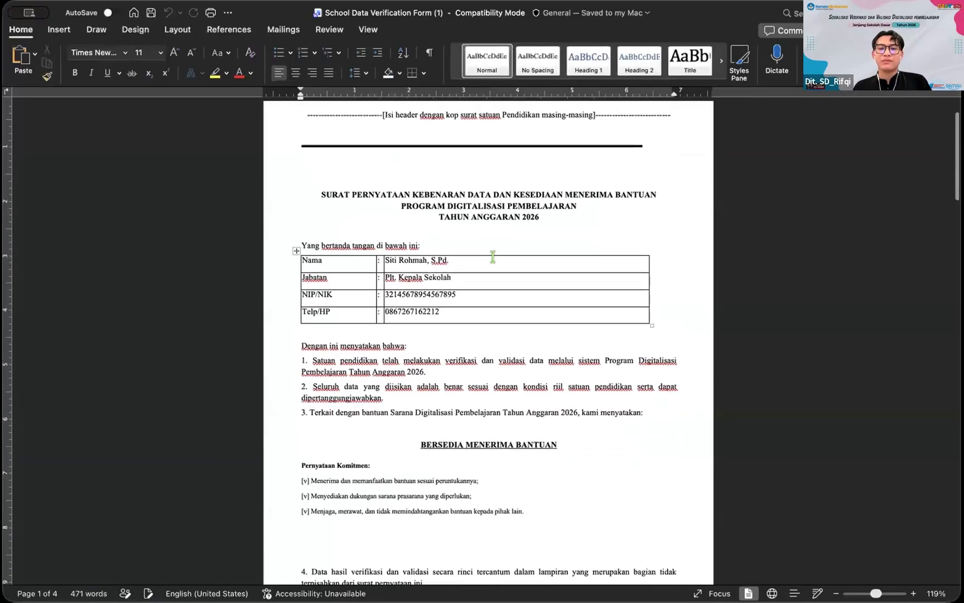
scroll(493, 256, "down", 2)
scroll(623, 184, "up", 4)
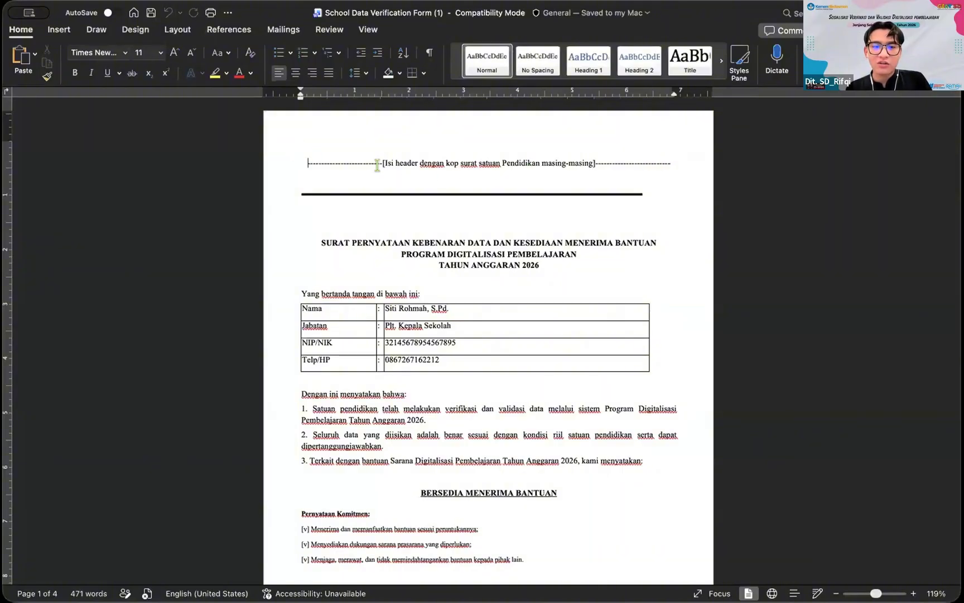
key("Down")
left_click_drag(308, 163, 673, 162)
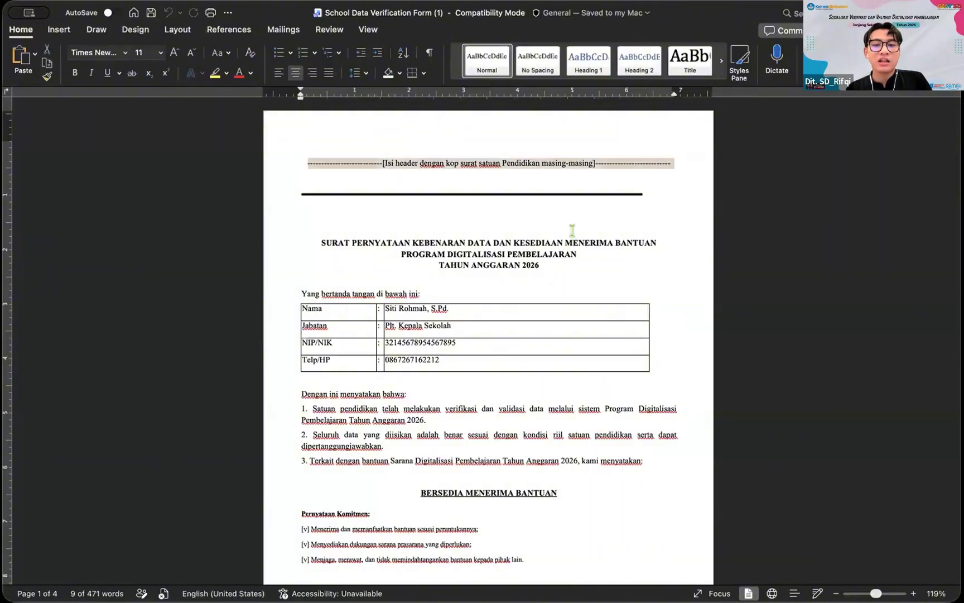
scroll(572, 230, "down", 1)
scroll(573, 231, "down", 2)
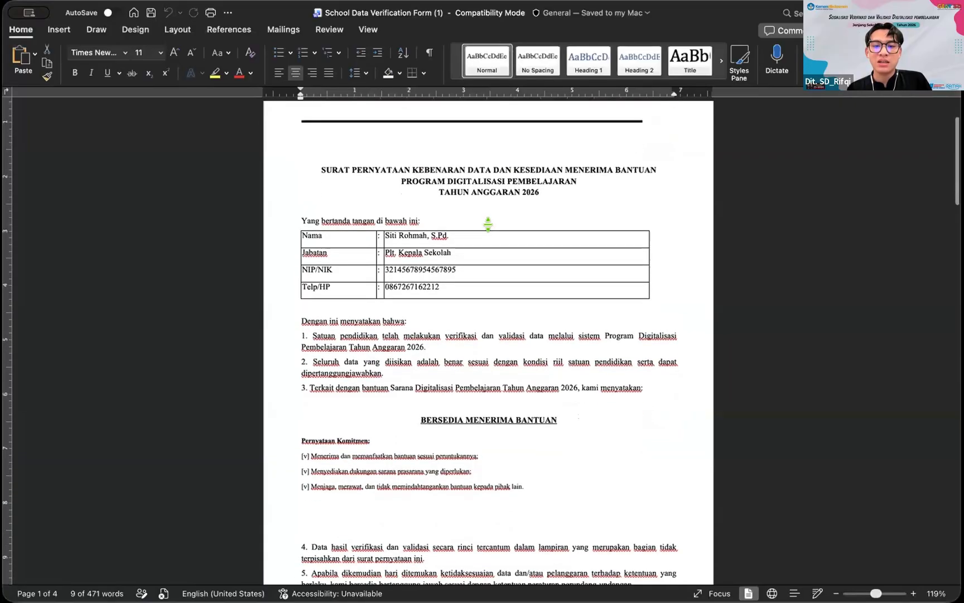
left_click(326, 214)
Step: Review the signer details, including the Telp/HP number, and the three commitment statements
scroll(416, 205, "down", 2)
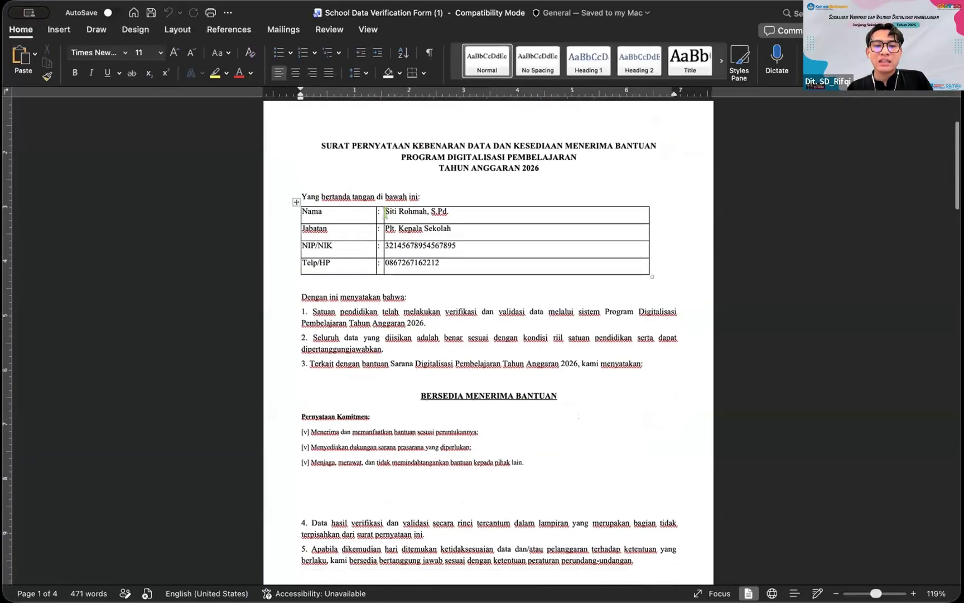
scroll(408, 201, "down", 1)
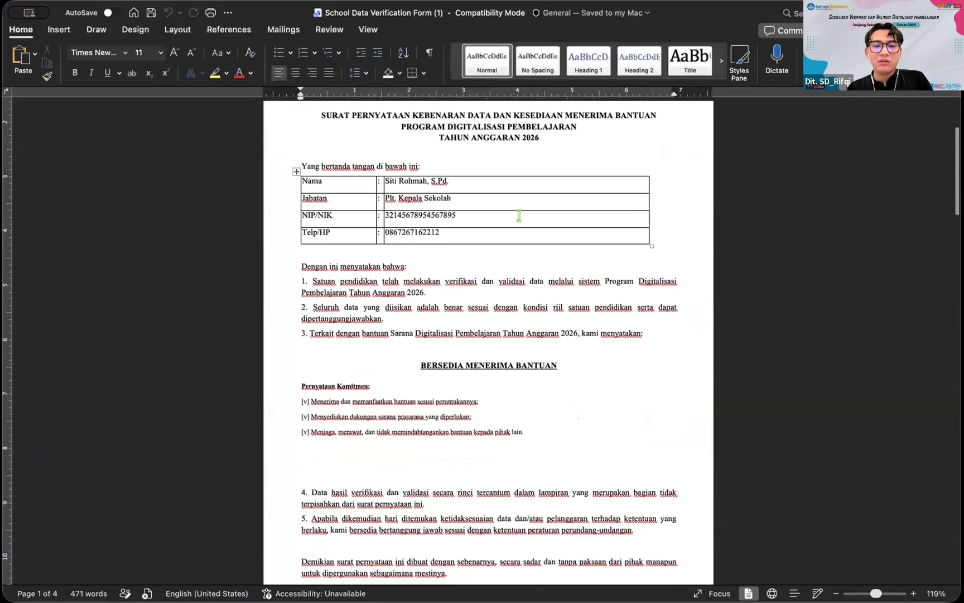
left_click(489, 231)
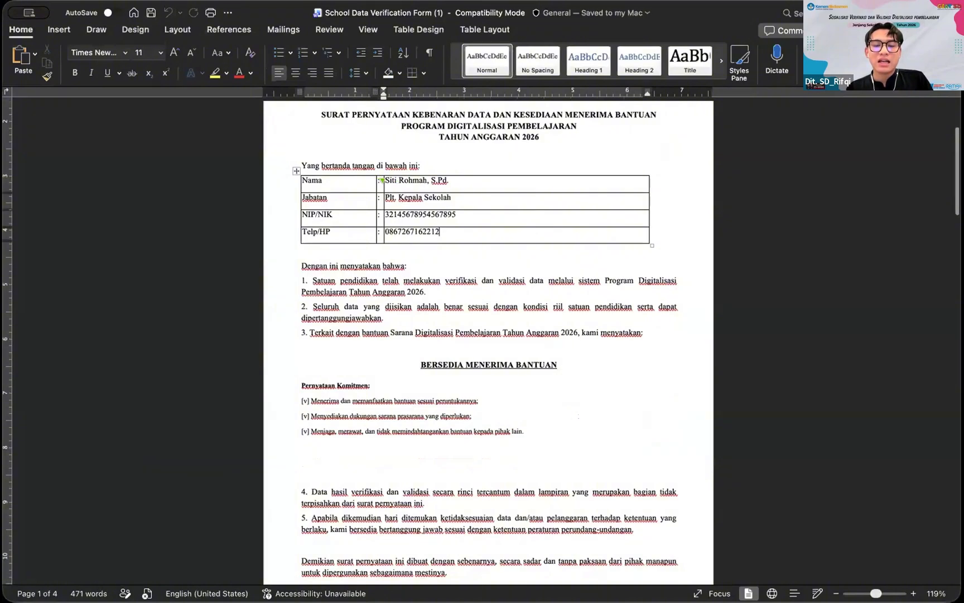
scroll(516, 253, "down", 1)
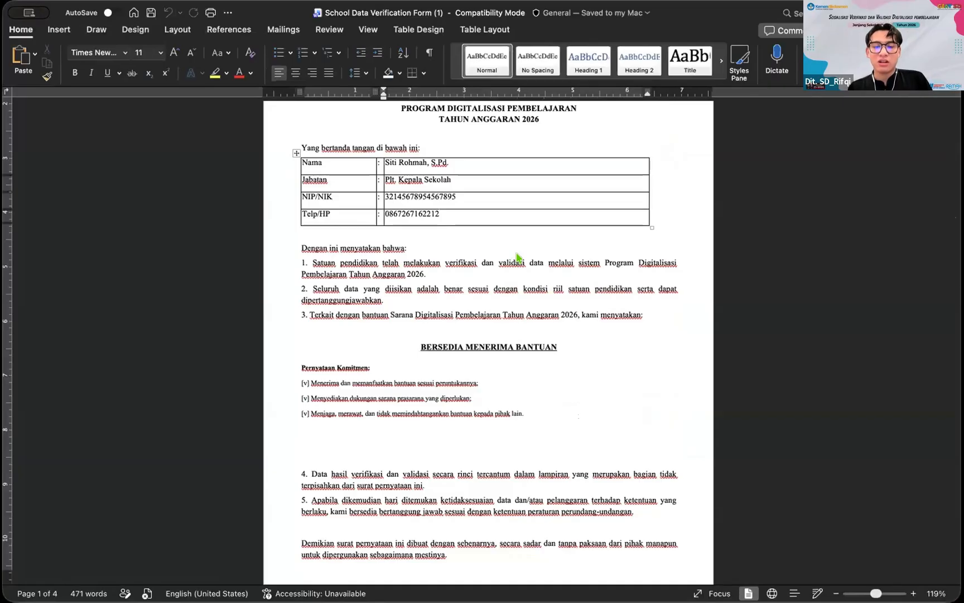
scroll(512, 253, "down", 2)
scroll(452, 307, "down", 2)
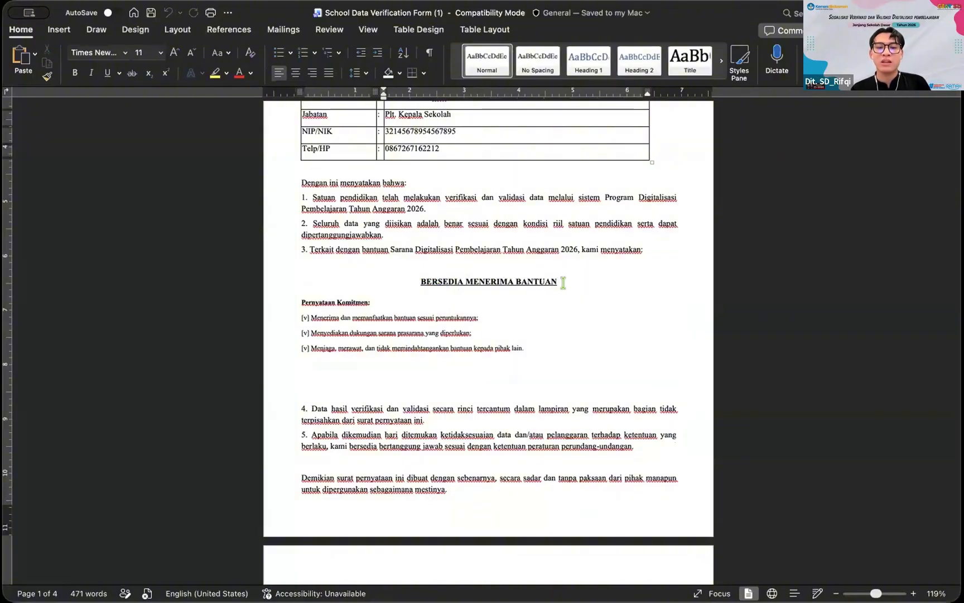
scroll(505, 323, "down", 2)
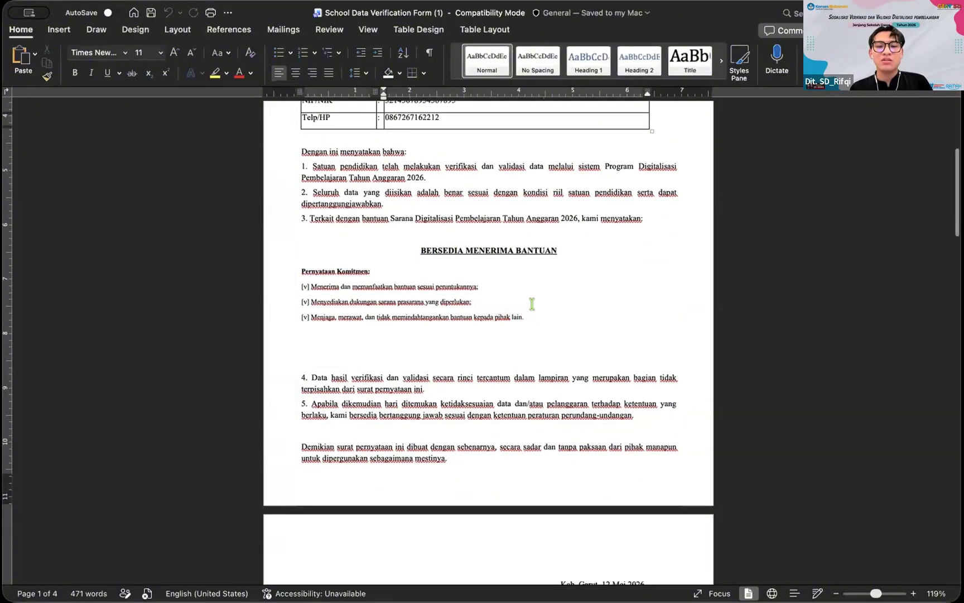
double_click(460, 301)
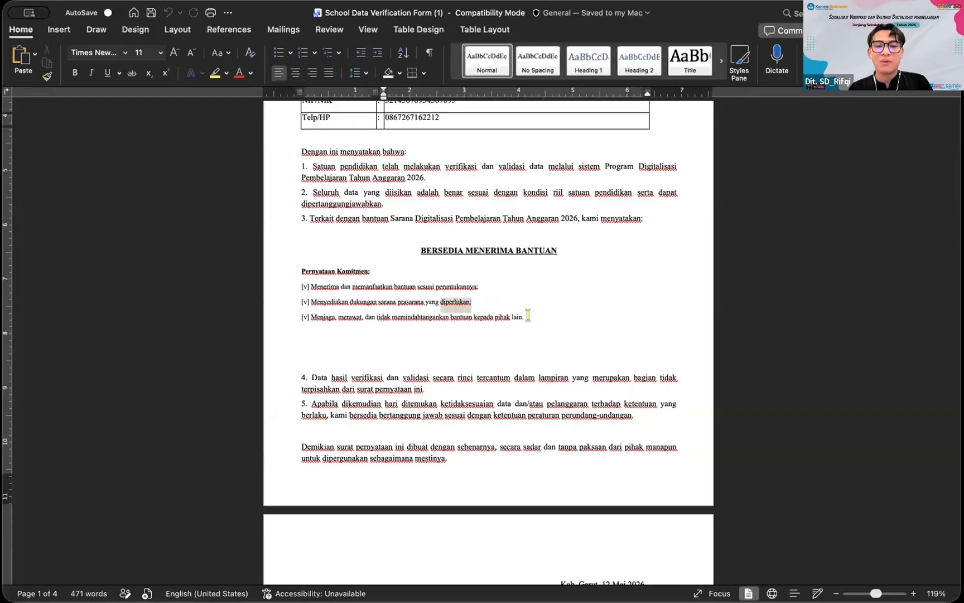
left_click(526, 315)
Step: Bring the dated signature block on page 2 into view
scroll(527, 316, "down", 10)
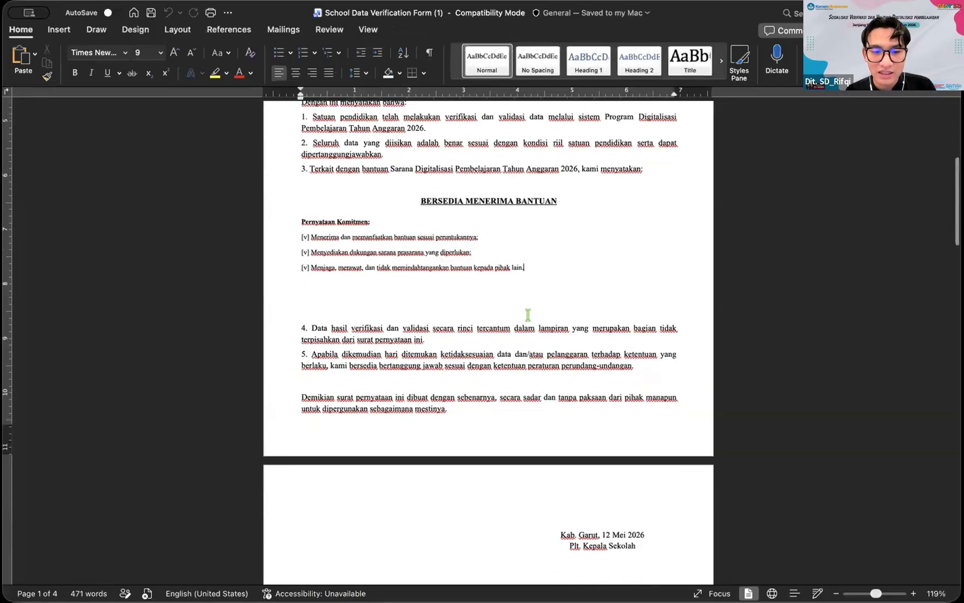
scroll(525, 320, "down", 5)
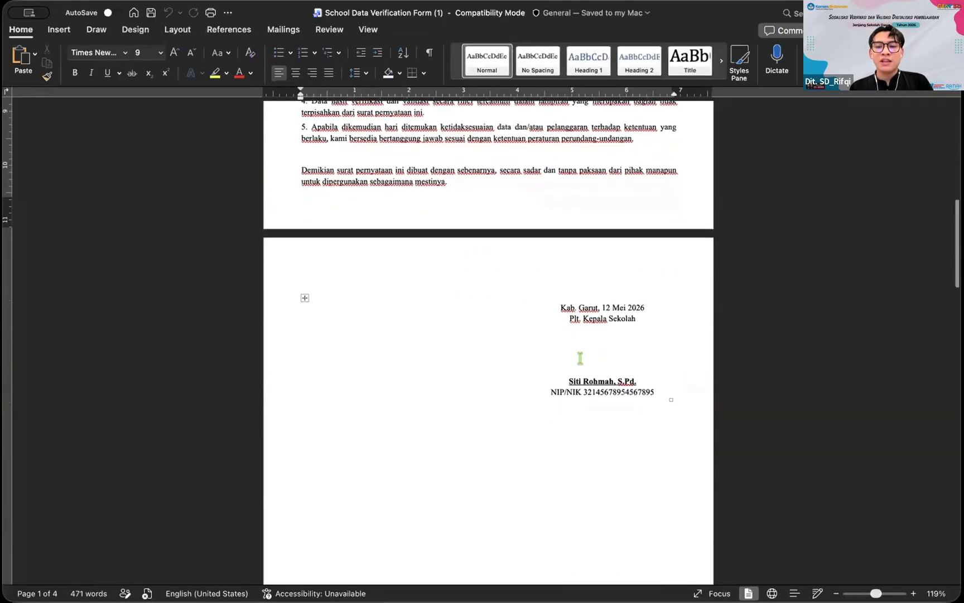
scroll(571, 310, "up", 2)
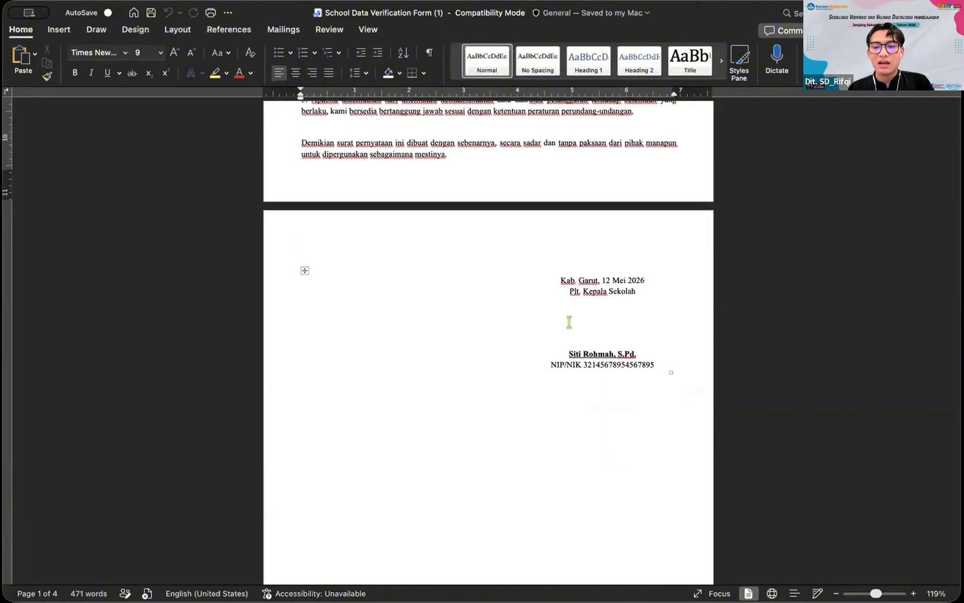
scroll(569, 322, "up", 5)
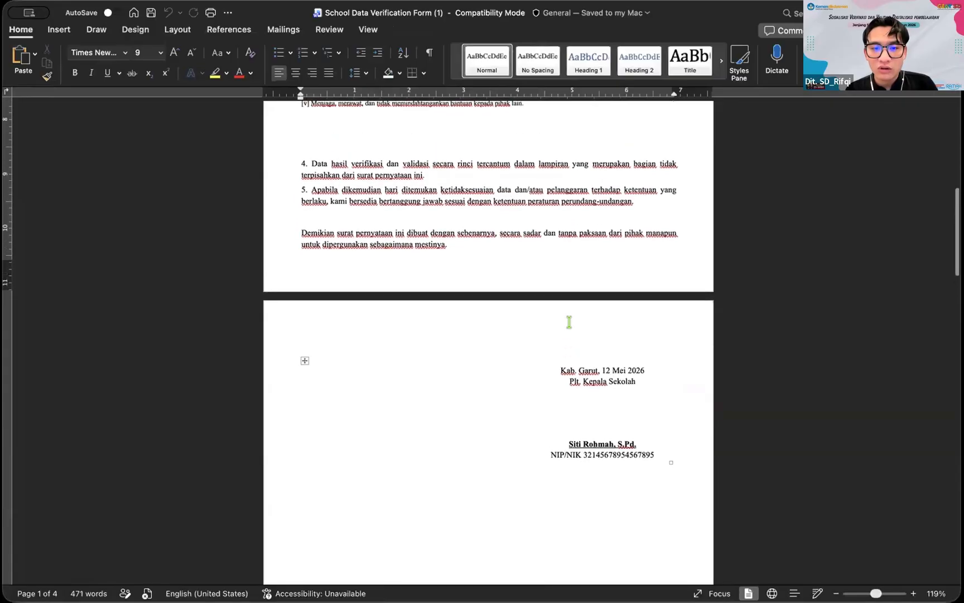
scroll(568, 321, "down", 4)
scroll(564, 335, "down", 6)
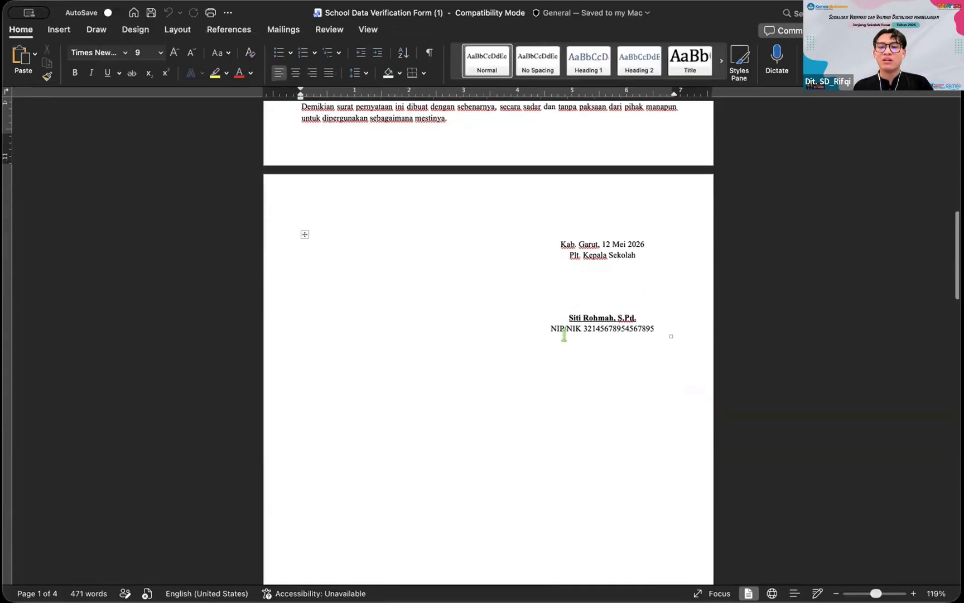
Step: Scroll through the LAMPIRAN 1 school data table on pages 3–4
left_click(581, 207)
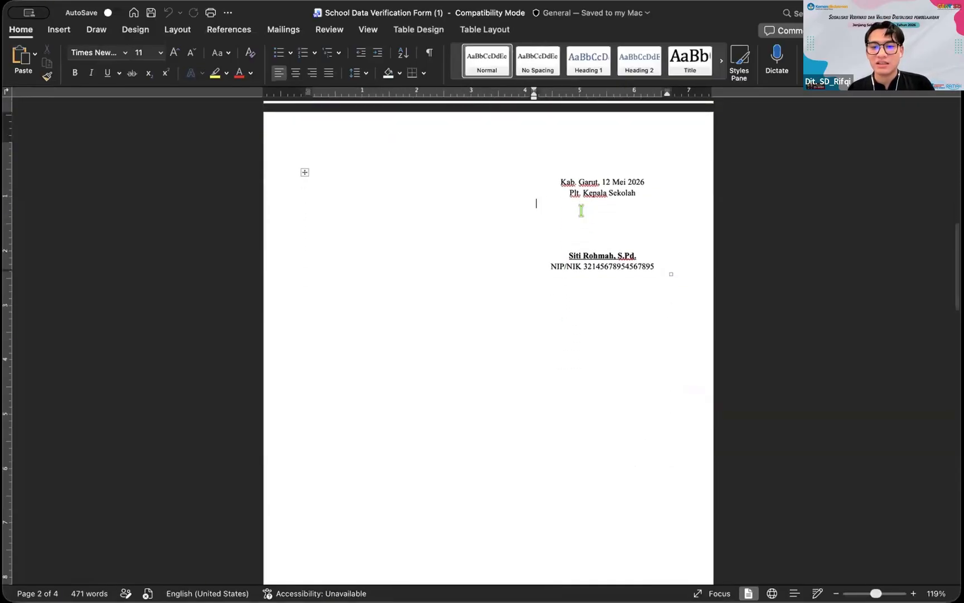
scroll(580, 210, "down", 2)
scroll(581, 210, "up", 2)
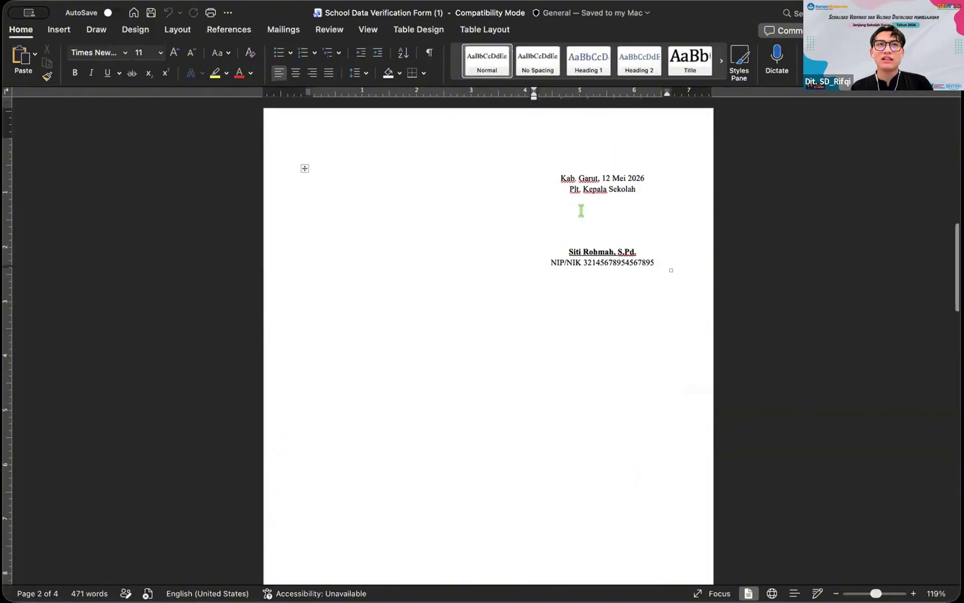
scroll(581, 211, "down", 18)
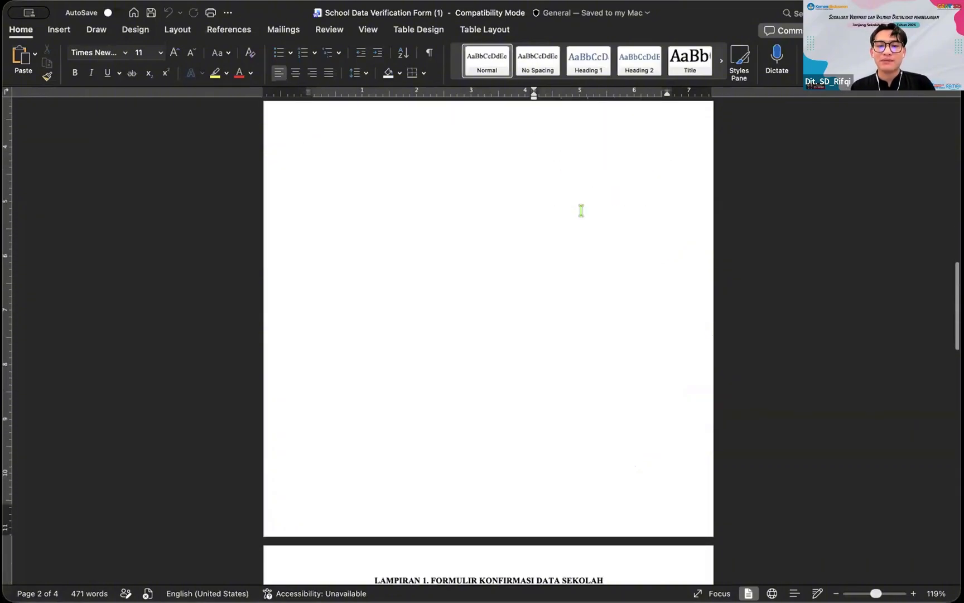
scroll(581, 210, "down", 10)
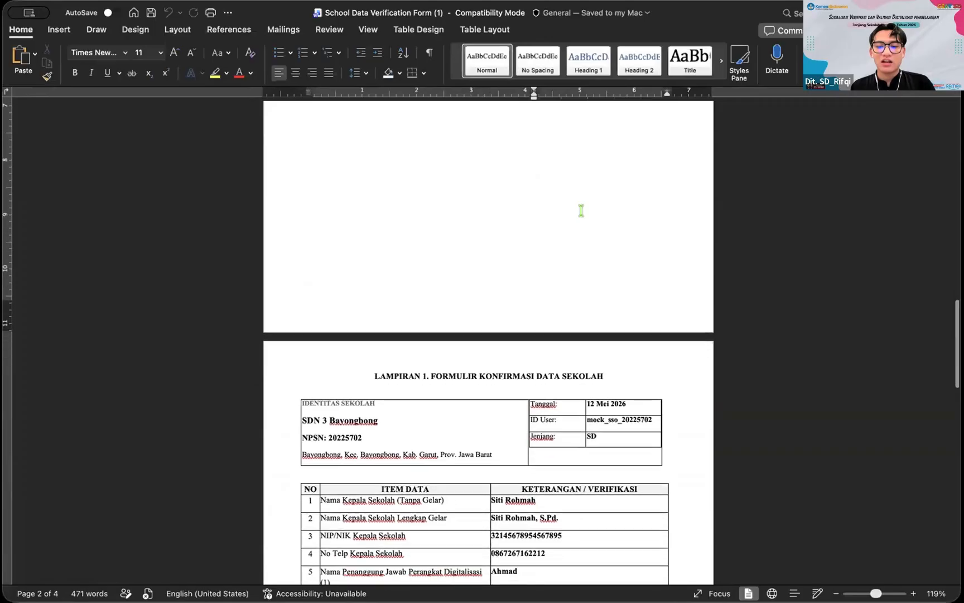
scroll(581, 211, "down", 13)
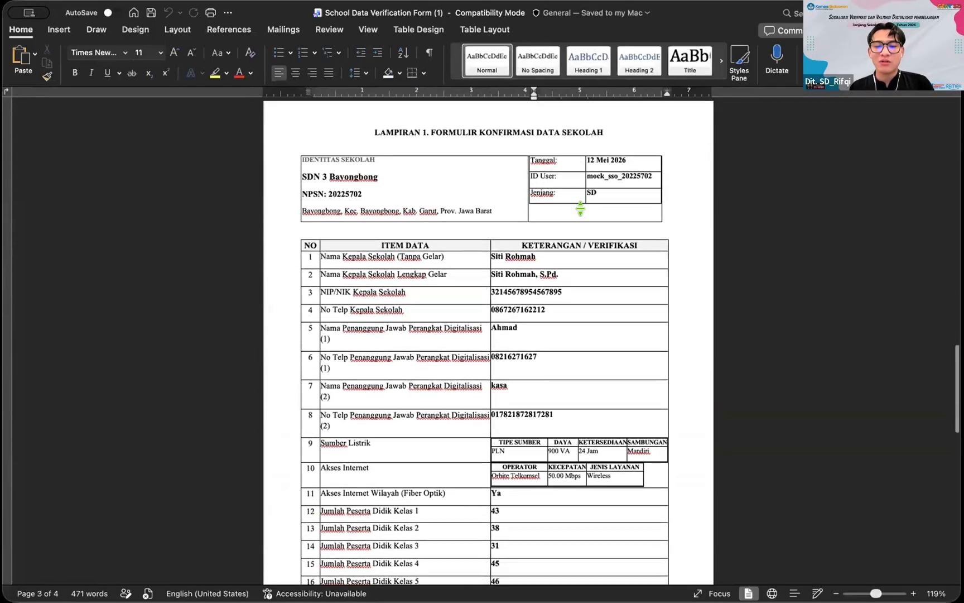
scroll(581, 210, "down", 20)
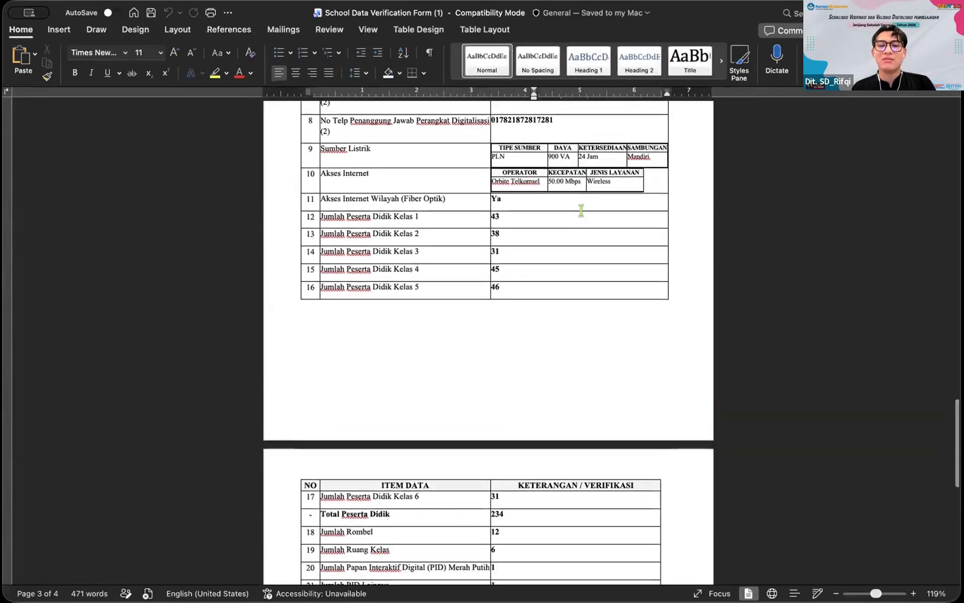
scroll(580, 211, "down", 4)
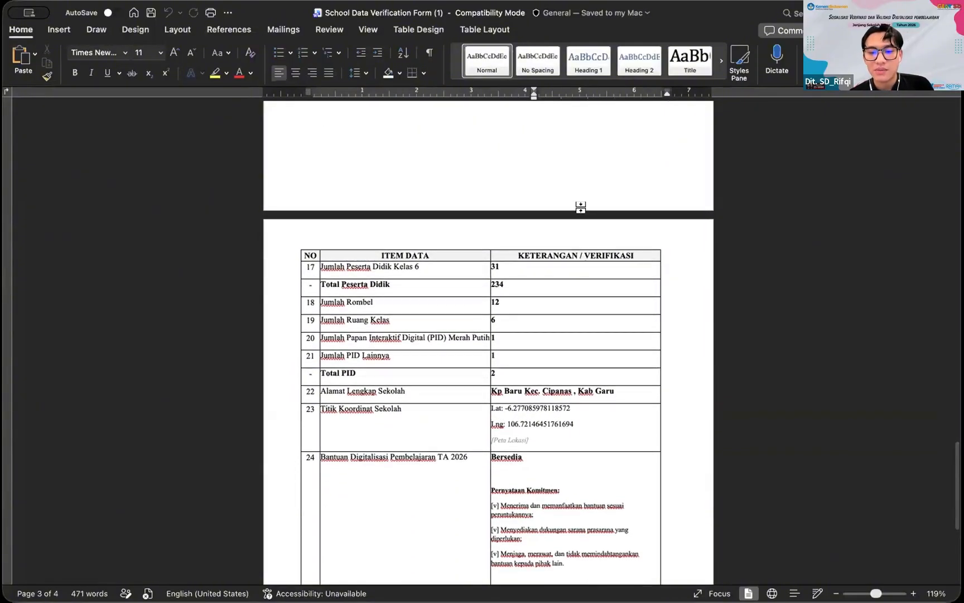
scroll(581, 211, "down", 7)
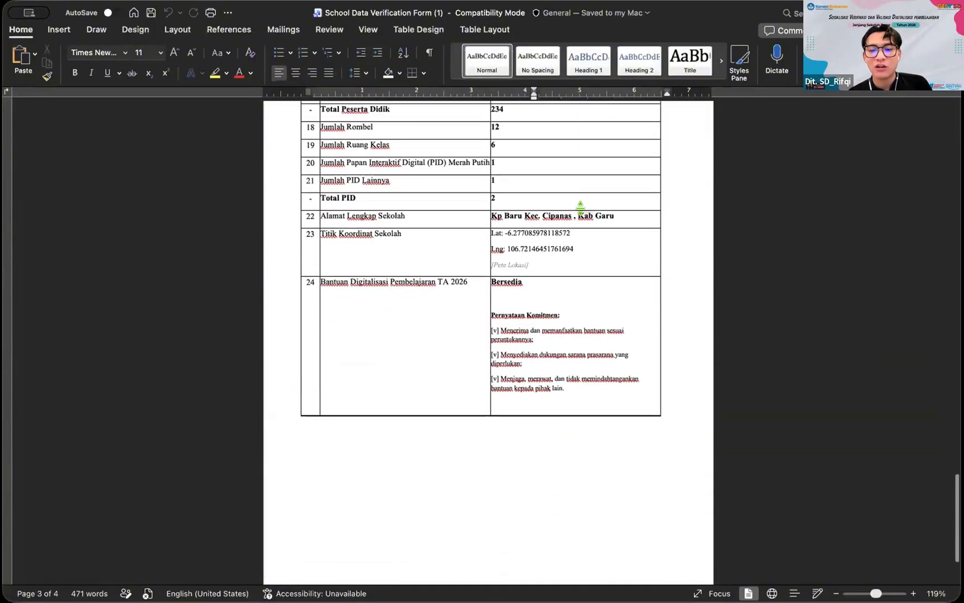
Step: Return to page 1 and place the caret above the SURAT PERNYATAAN title
scroll(601, 365, "up", 20)
scroll(601, 365, "up", 15)
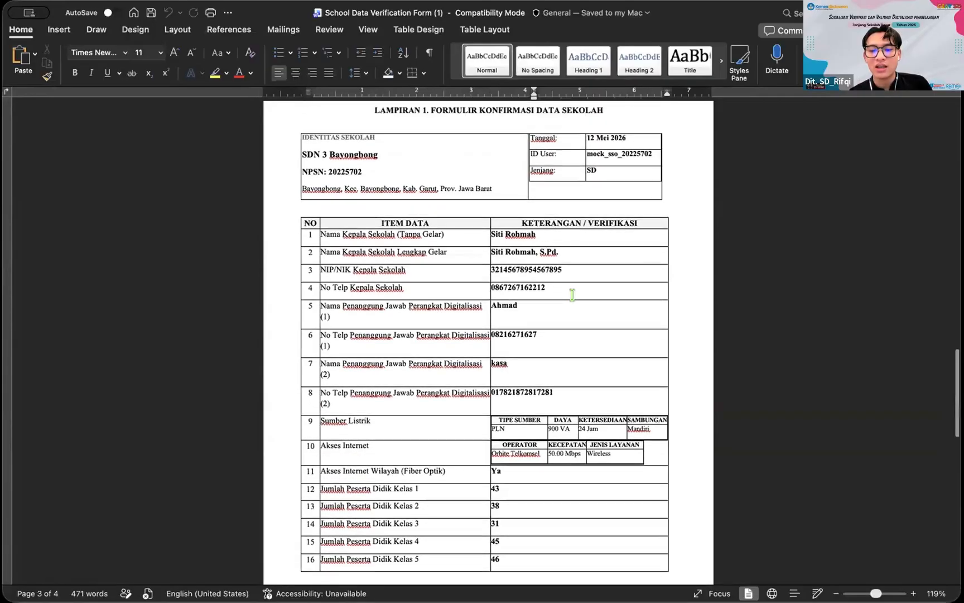
scroll(474, 196, "up", 20)
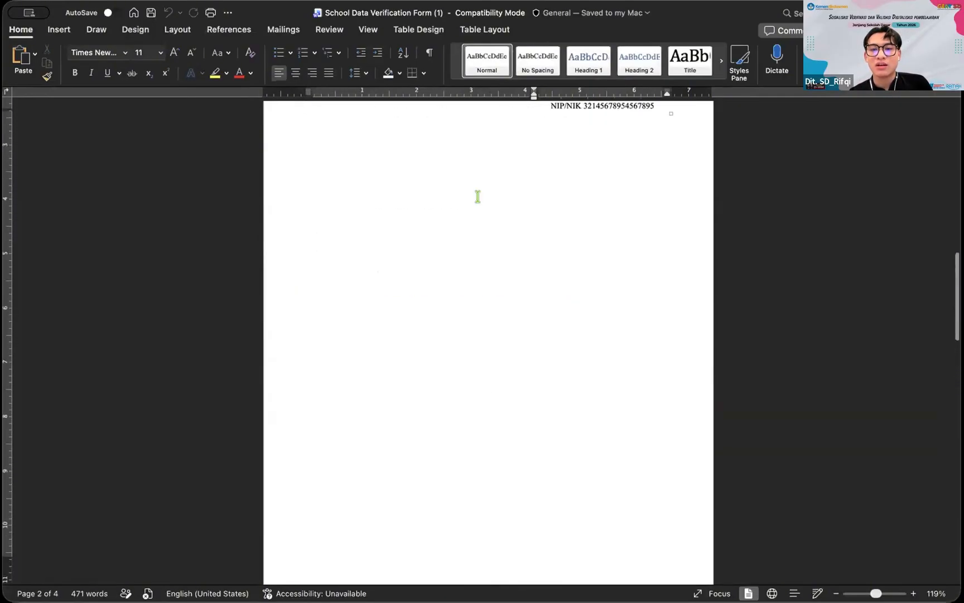
scroll(477, 196, "up", 18)
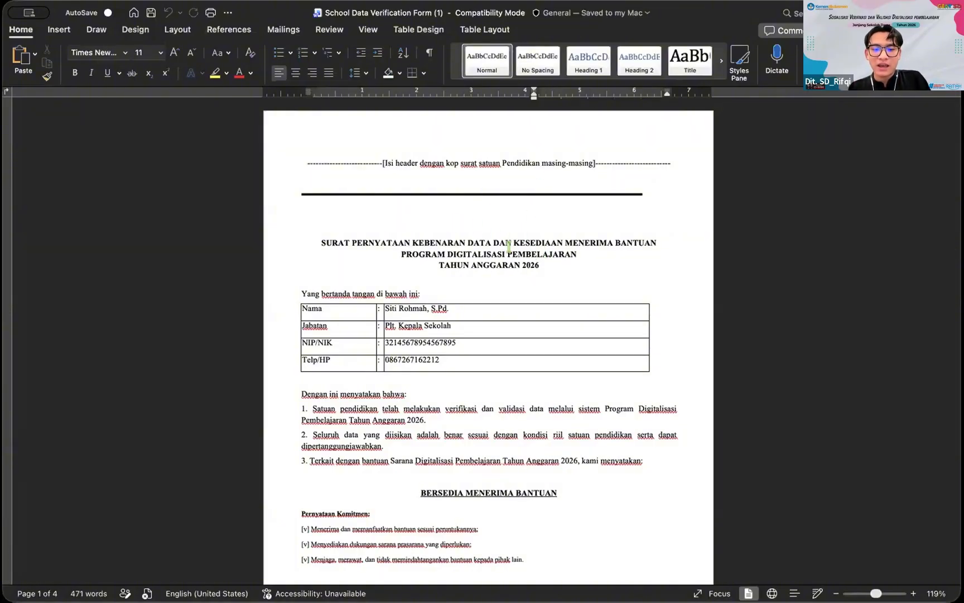
left_click(384, 224)
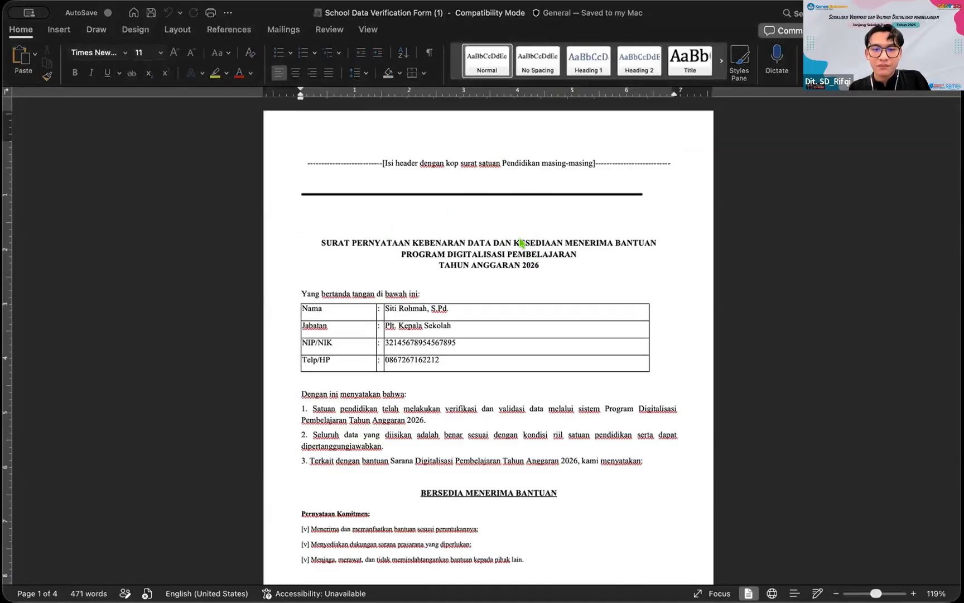
Step: Save the form as School Data Verification Form (1).pdf in Downloads via Save as PDF
key("super+p")
left_click(556, 150)
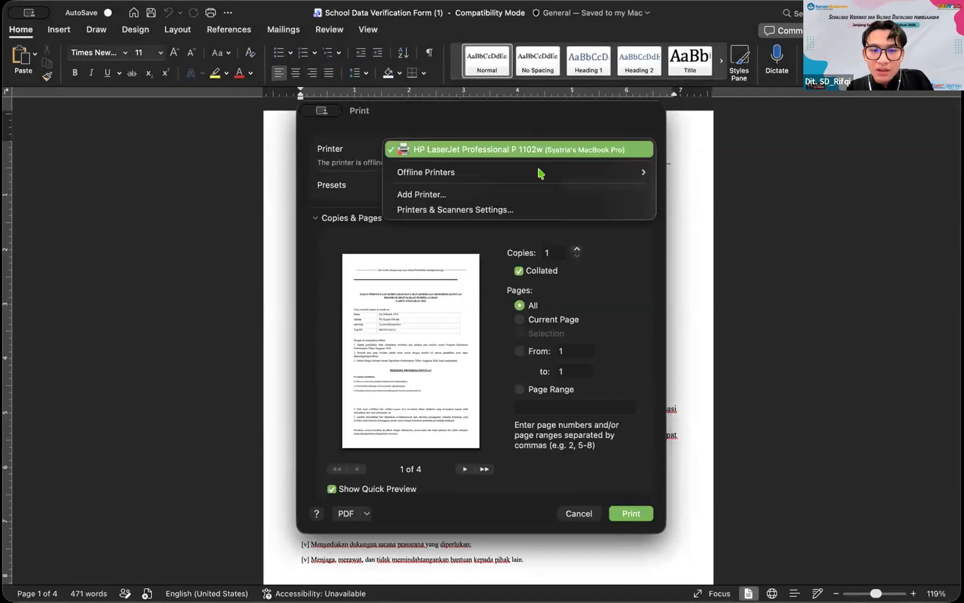
left_click(550, 153)
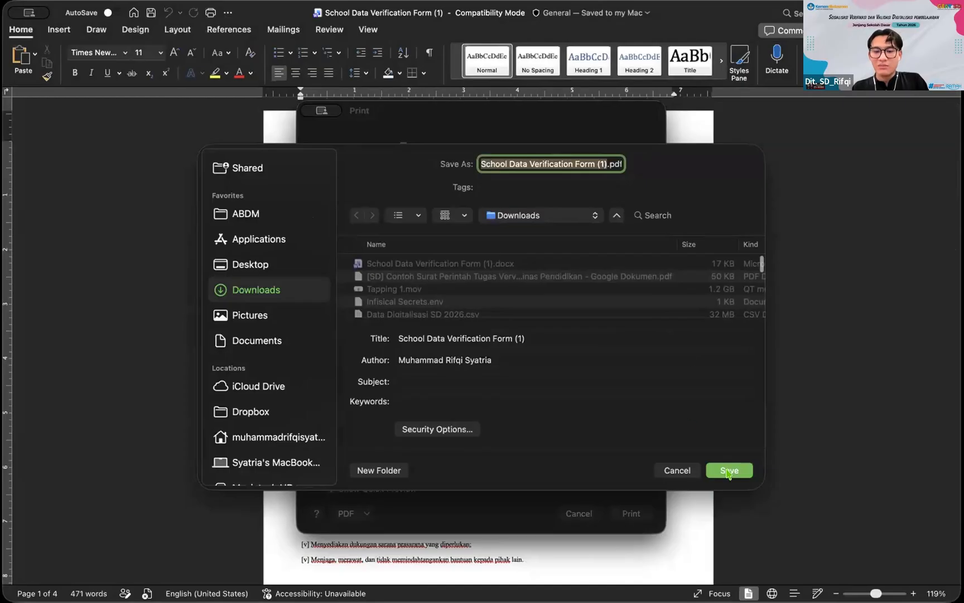
left_click(728, 471)
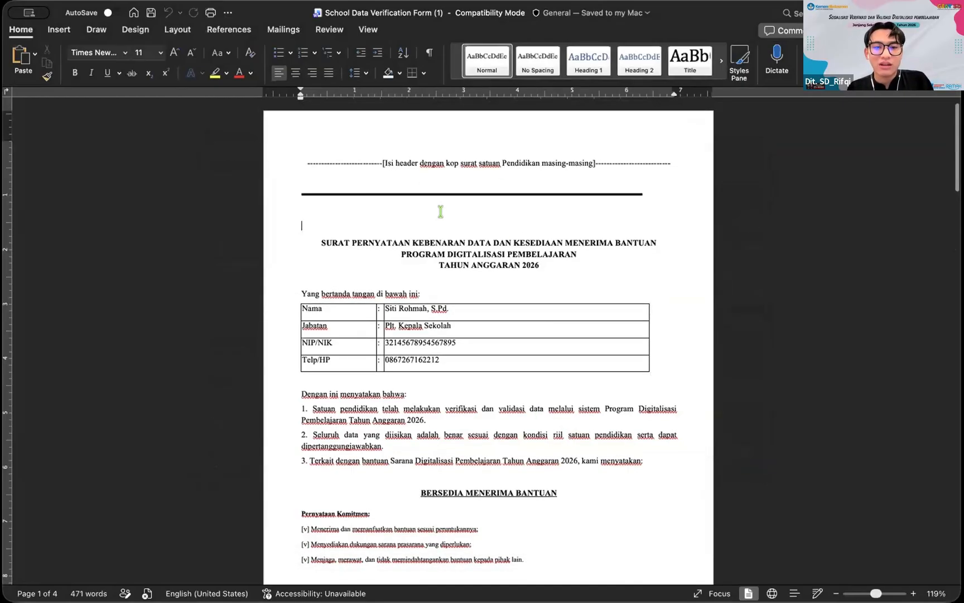
key("super+Tab")
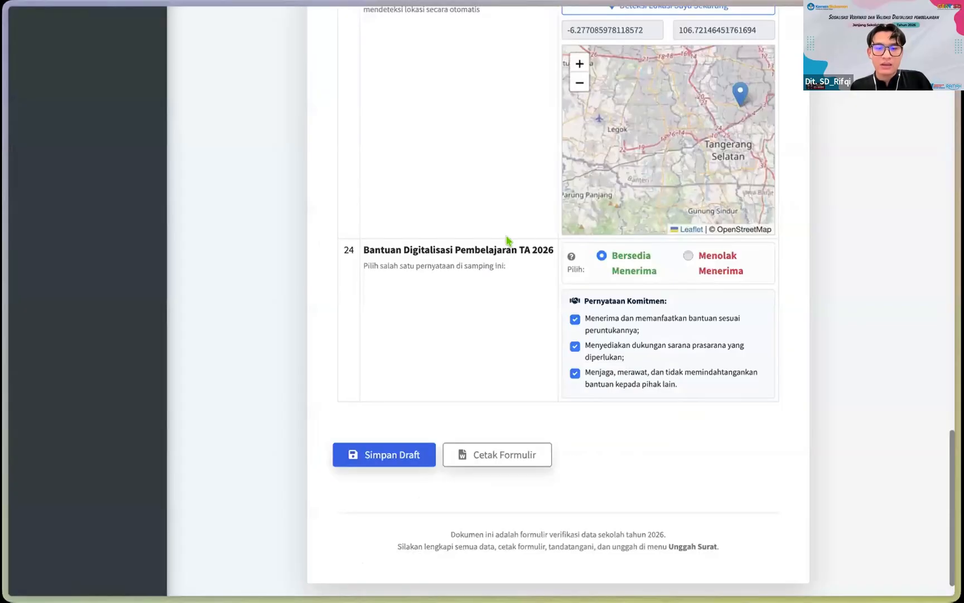
Step: Scroll the filled Input Data verification form back up to its top
scroll(508, 244, "up", 15)
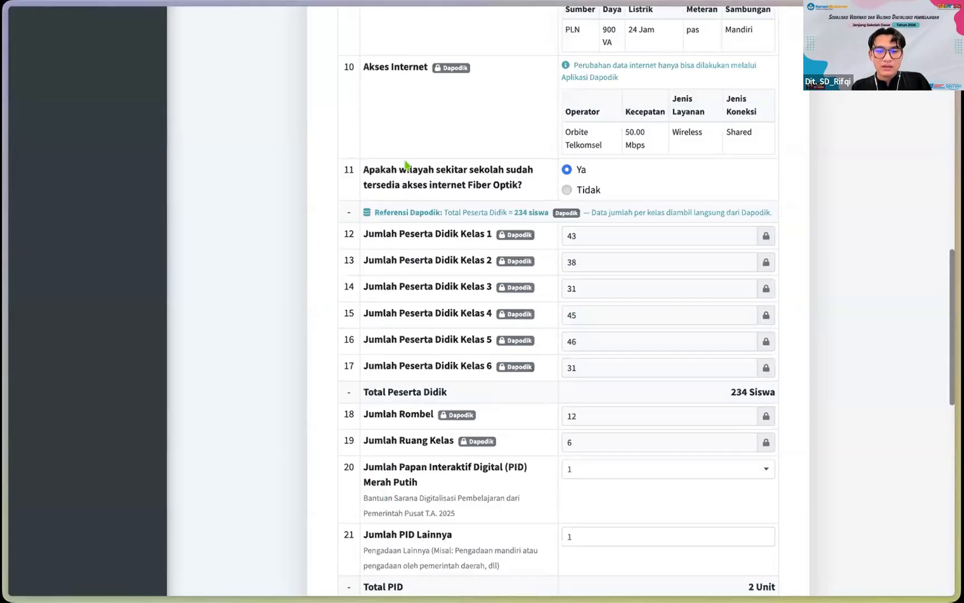
scroll(333, 192, "up", 9)
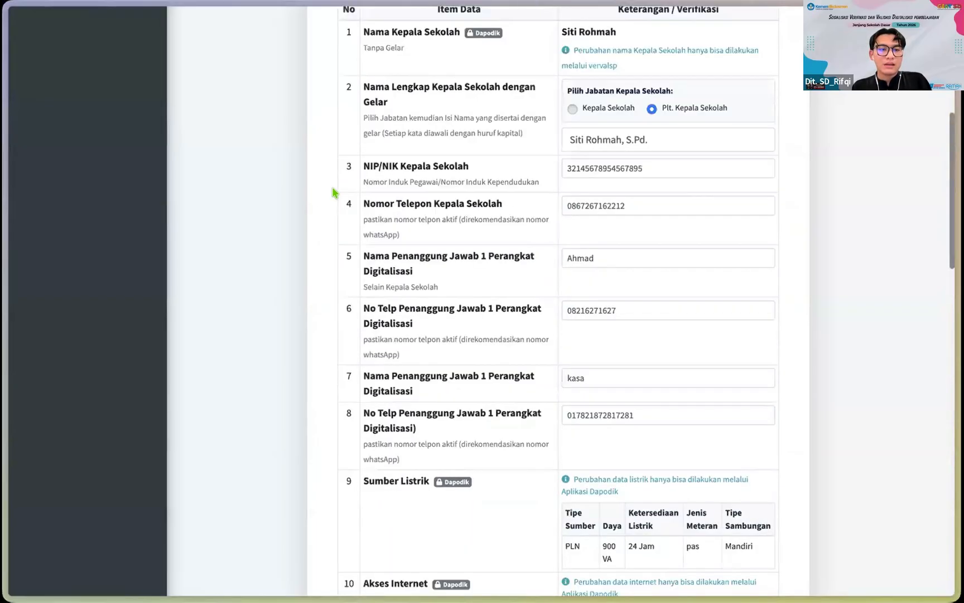
scroll(333, 192, "up", 7)
Step: Open the Unggah Surat page and highlight upload instructions 1–5
left_click(73, 201)
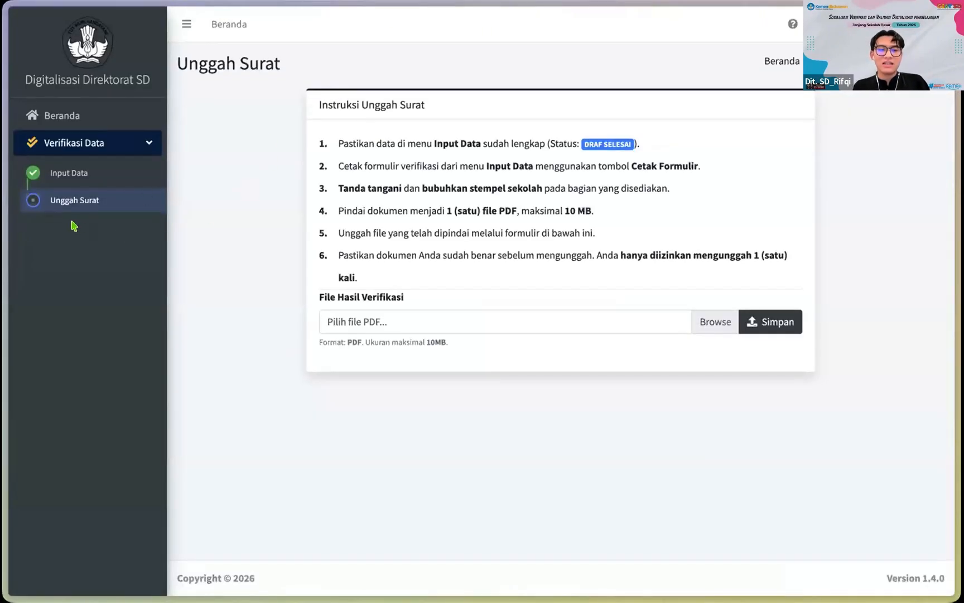
scroll(536, 248, "down", 1)
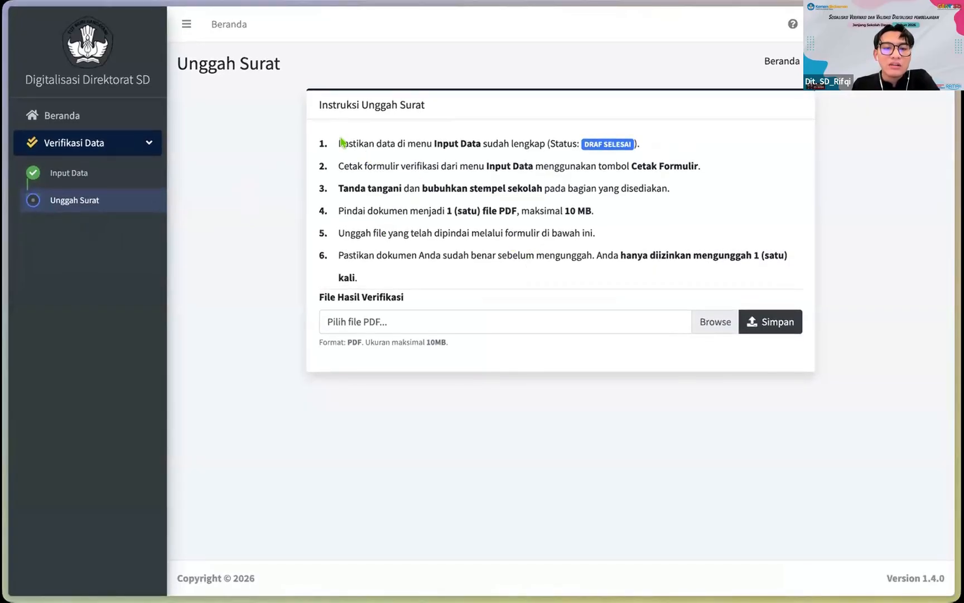
left_click_drag(341, 142, 374, 233)
left_click_drag(336, 144, 385, 233)
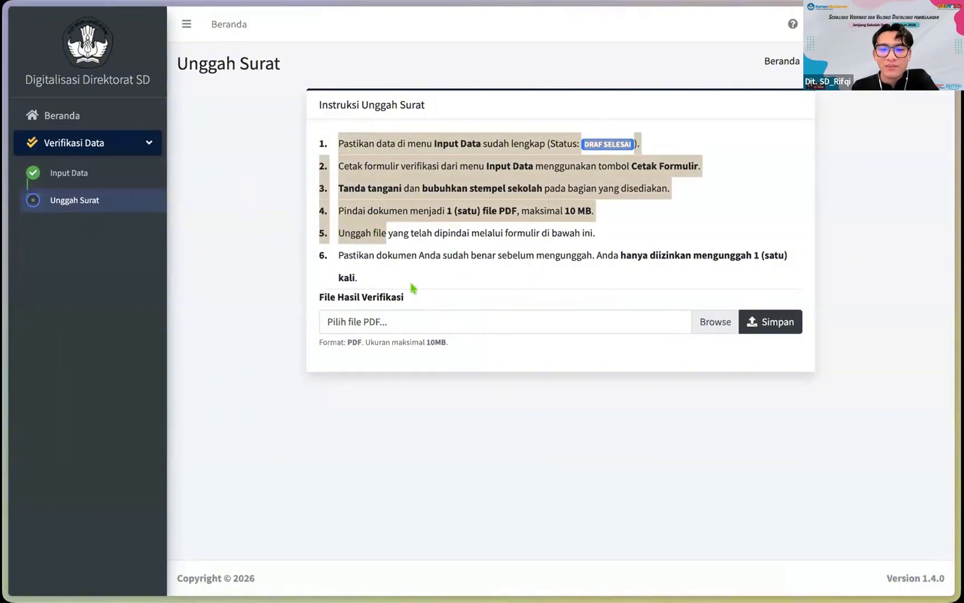
left_click(376, 282)
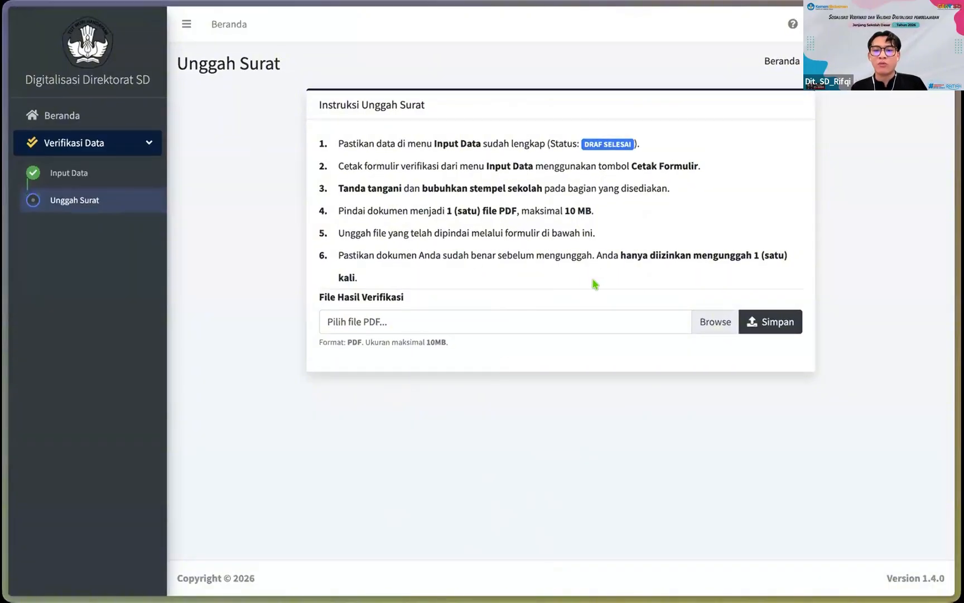
Step: Choose School Data Verification Form (1).pdf for the File Hasil Verifikasi field
left_click(710, 326)
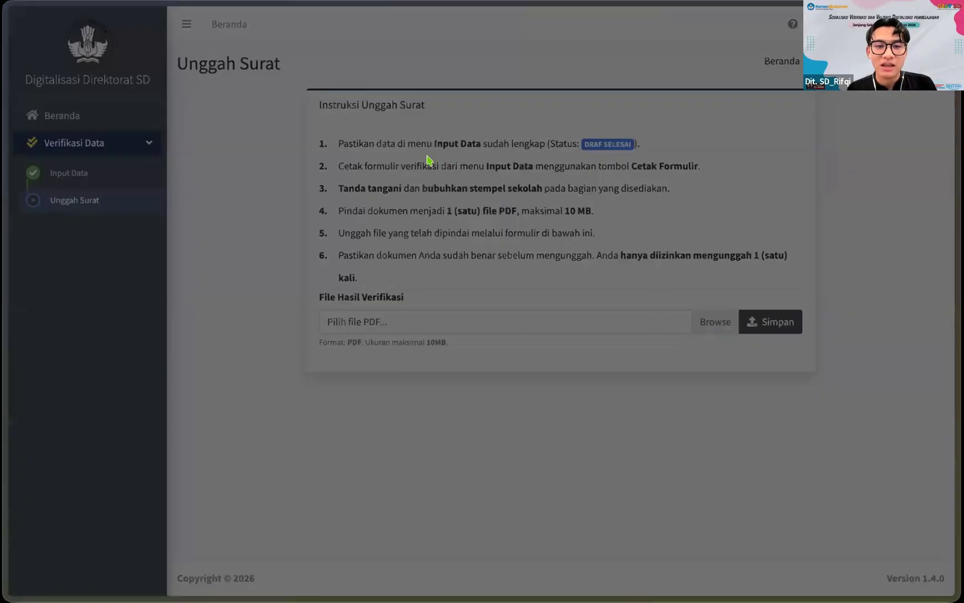
double_click(411, 151)
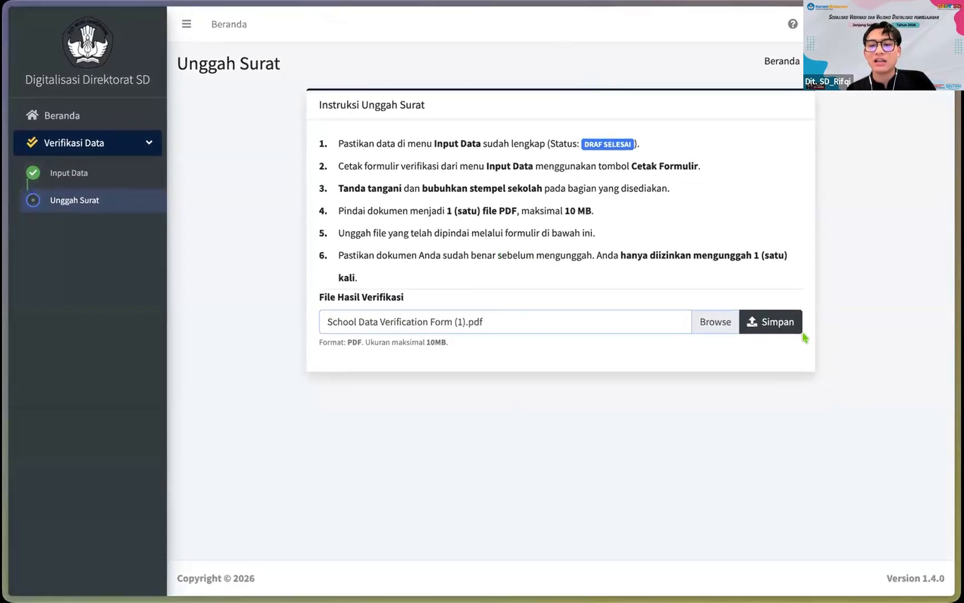
Step: Upload the selected PDF with Simpan and get the Berhasil confirmation
left_click(752, 319)
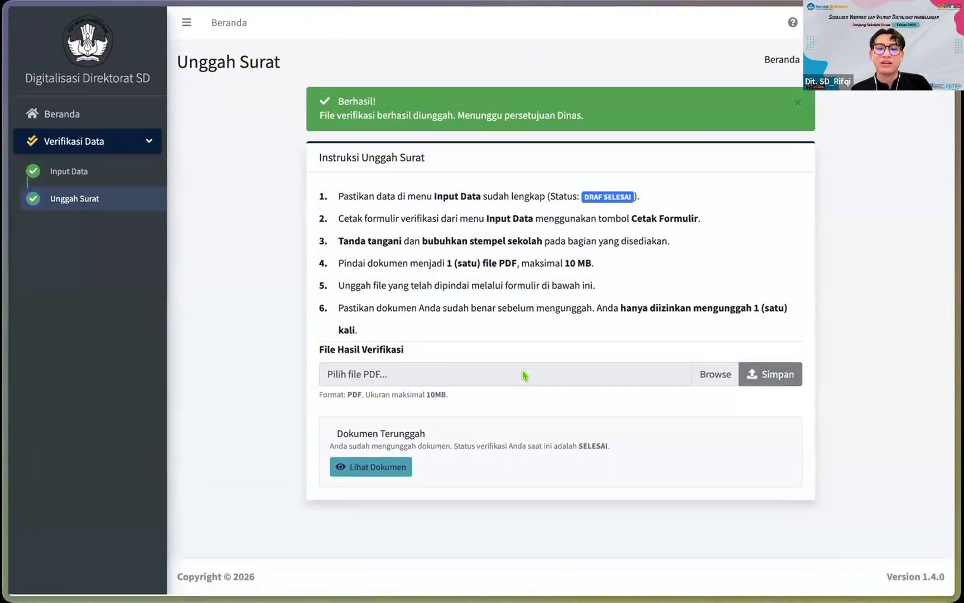
Step: View the uploaded PDF with Lihat Dokumen, then return to Monitoring Validasi Data
left_click(382, 470)
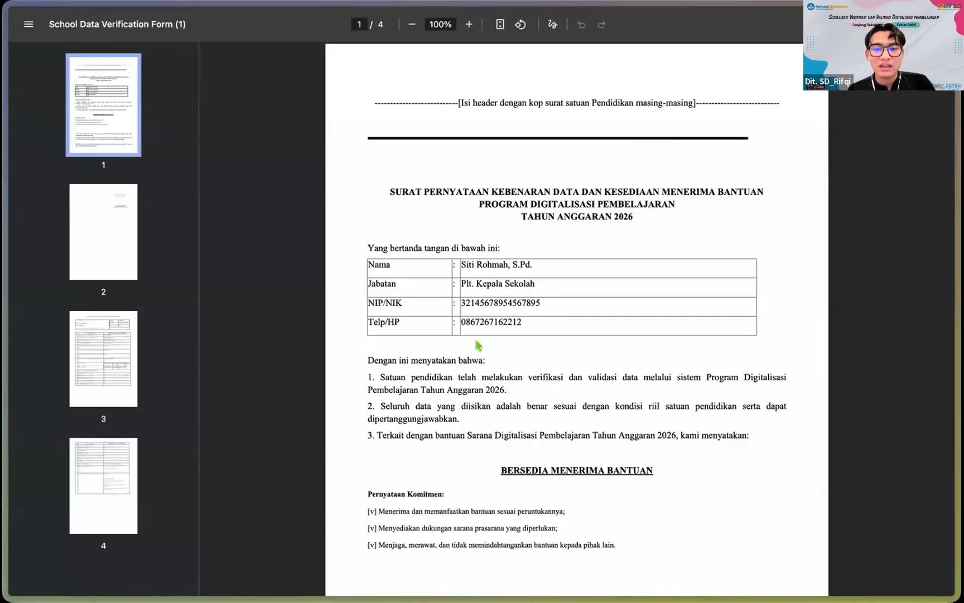
scroll(477, 344, "down", 20)
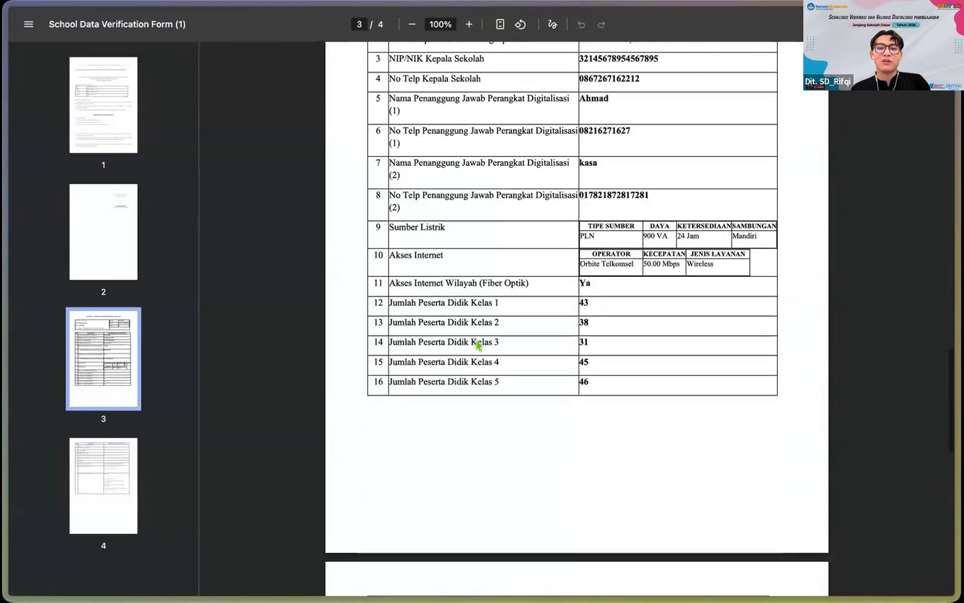
scroll(477, 344, "up", 20)
key("super+w")
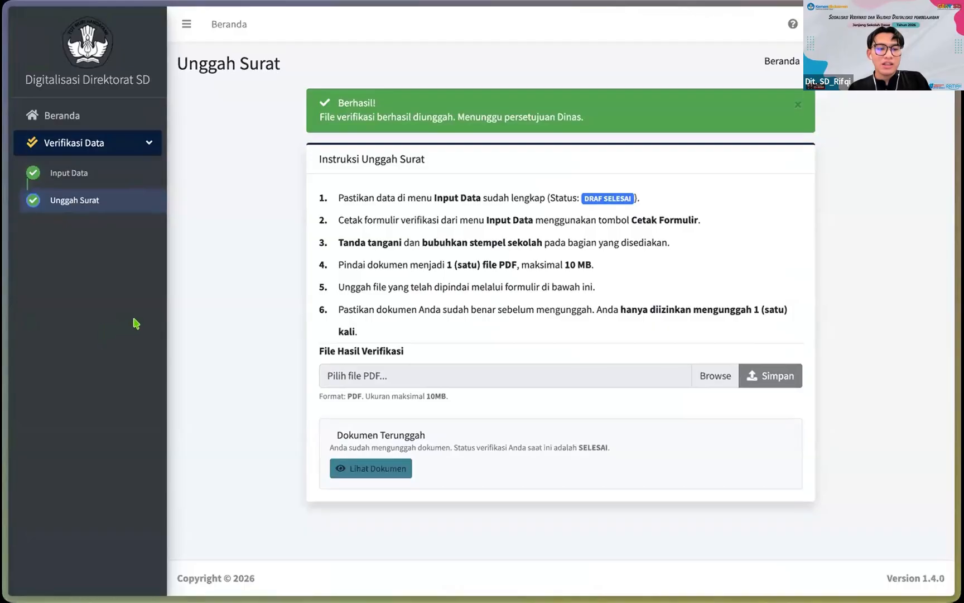
mouse_move(7, 337)
key("super+w")
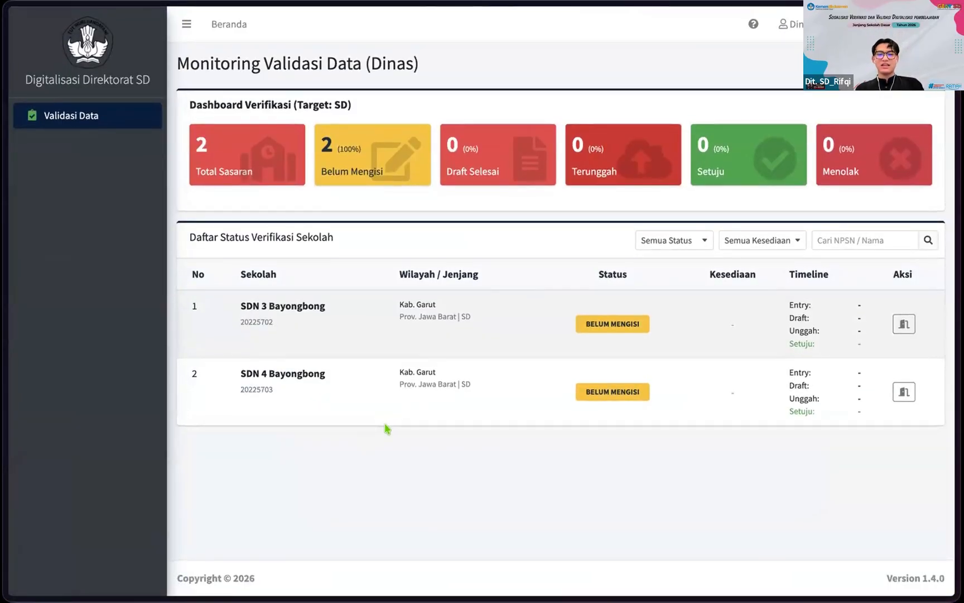
Step: Refresh the monitoring list, then open and cancel SDN 4 Bayongbong's status options
left_click(368, 145)
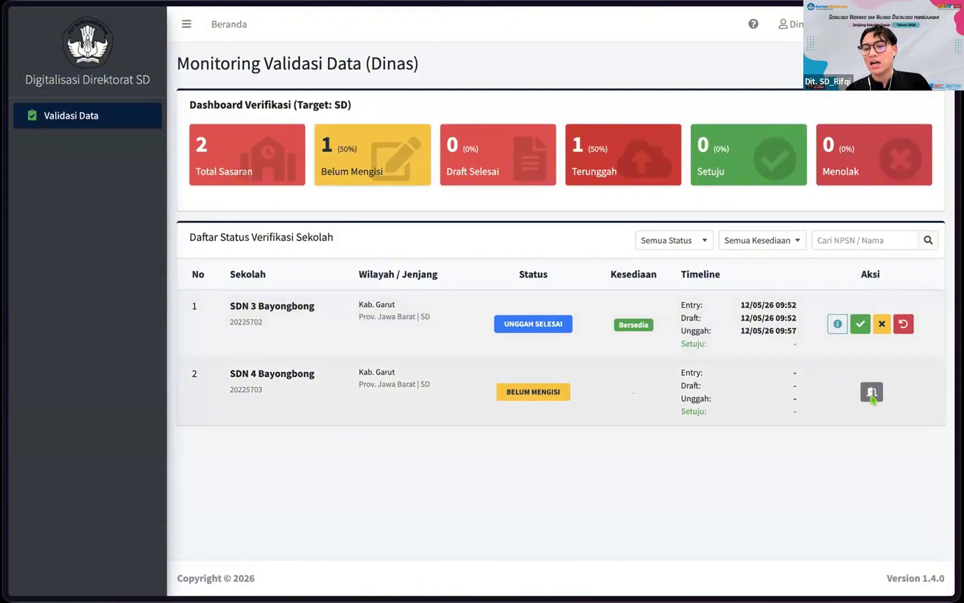
left_click(871, 393)
left_click(617, 244)
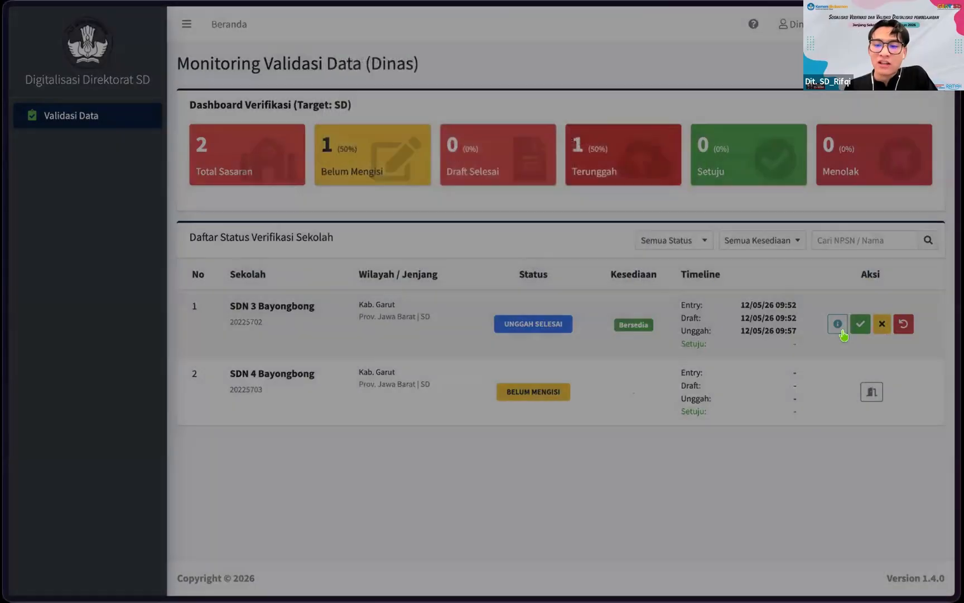
left_click(871, 392)
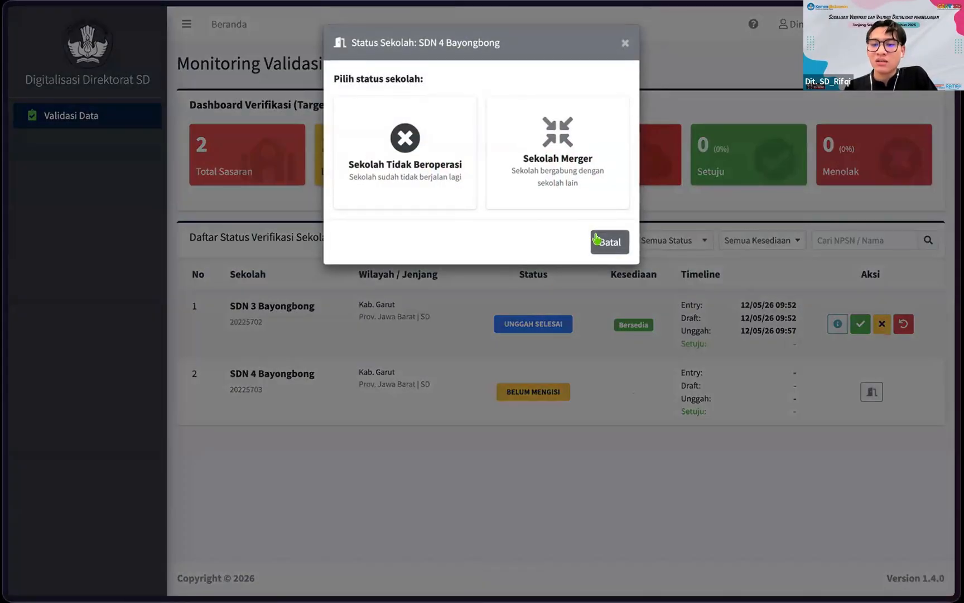
left_click(596, 239)
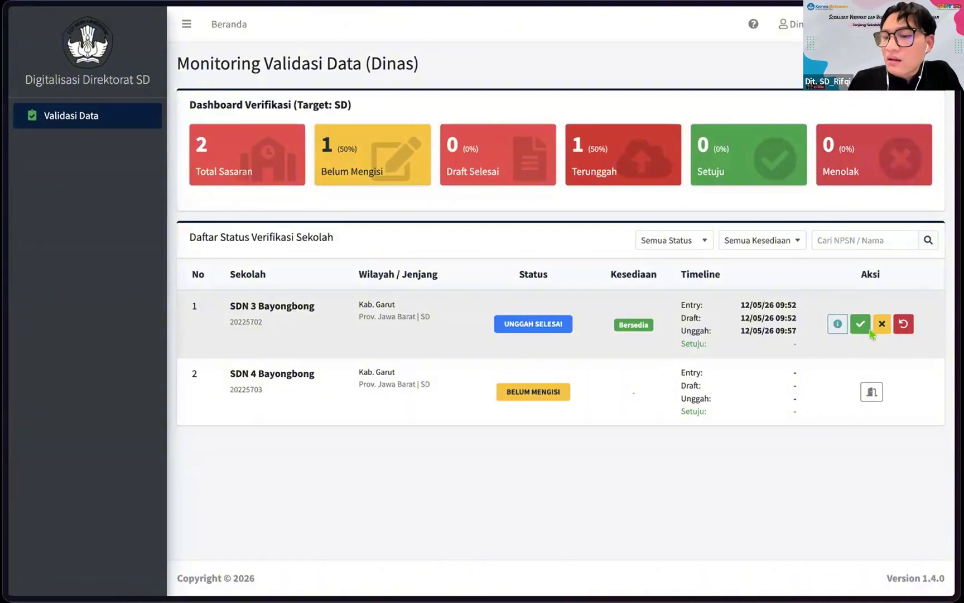
left_click(838, 324)
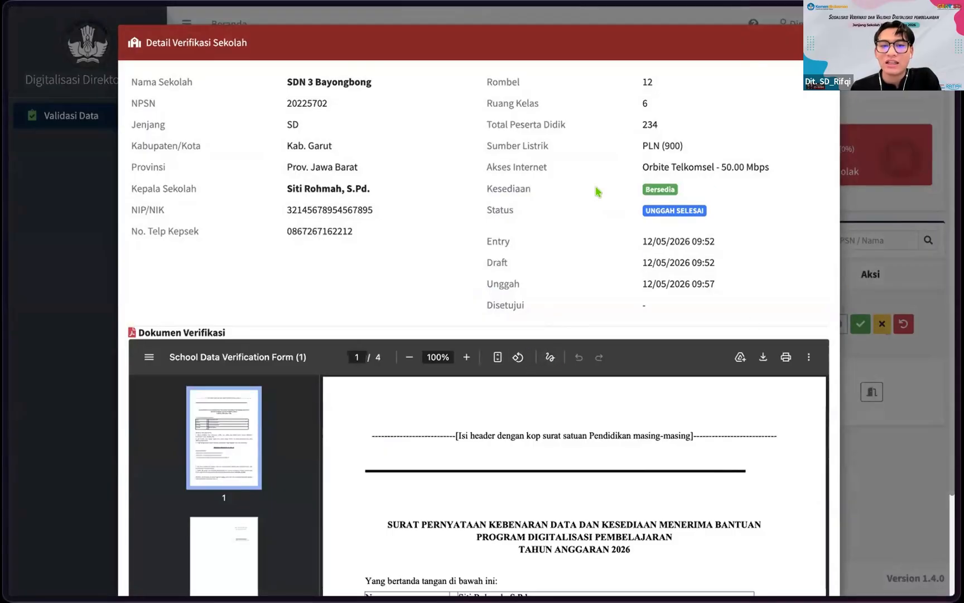
scroll(574, 148, "down", 1)
scroll(574, 148, "up", 1)
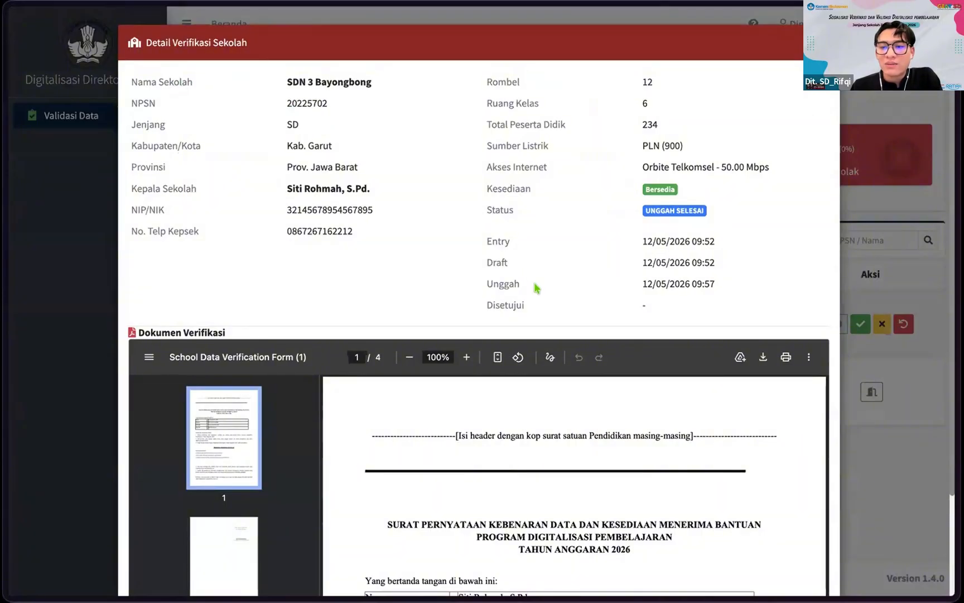
scroll(537, 194, "down", 1)
scroll(537, 193, "up", 1)
scroll(406, 317, "down", 2)
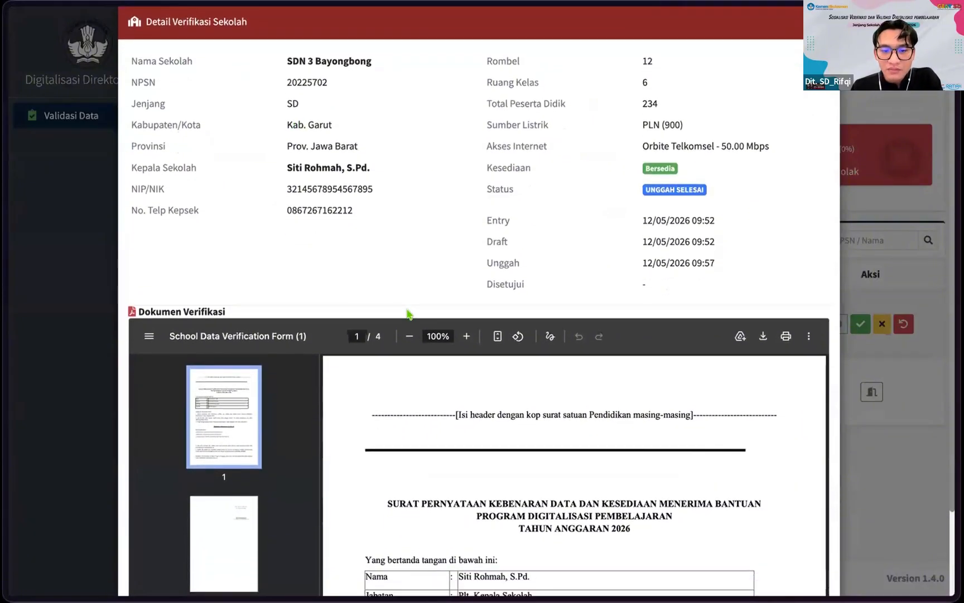
scroll(445, 430, "down", 4)
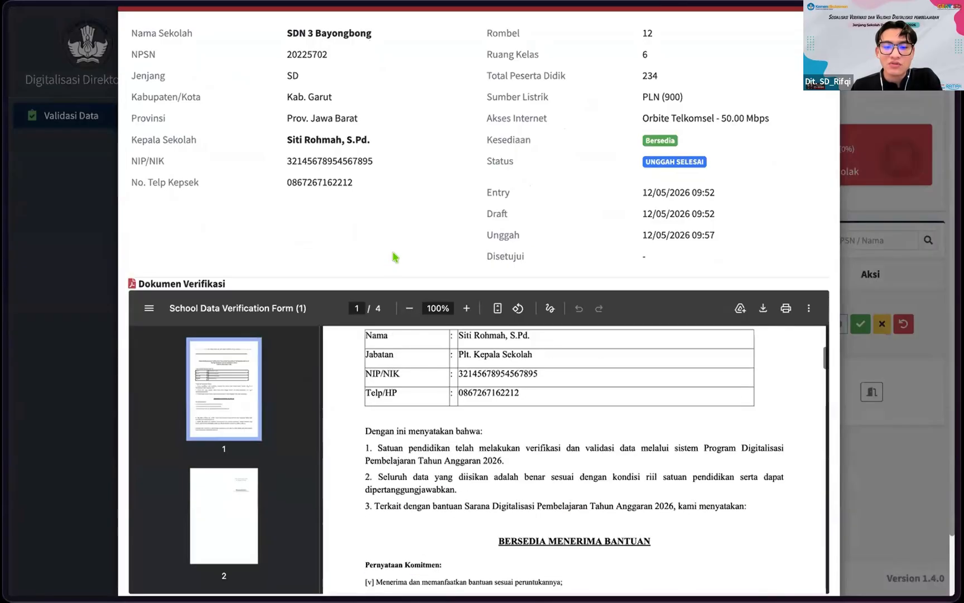
scroll(493, 438, "down", 2)
scroll(492, 437, "down", 10)
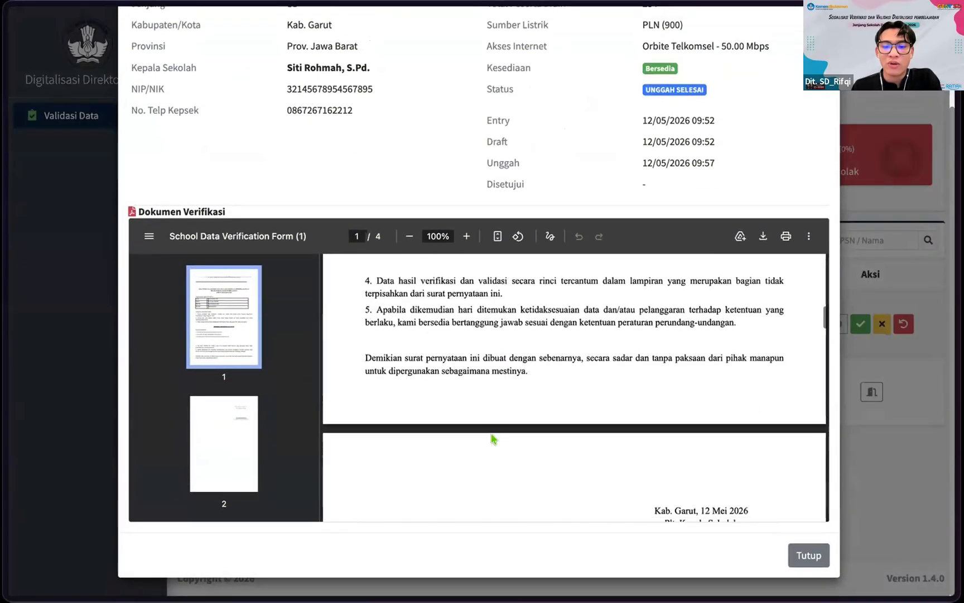
scroll(492, 438, "down", 10)
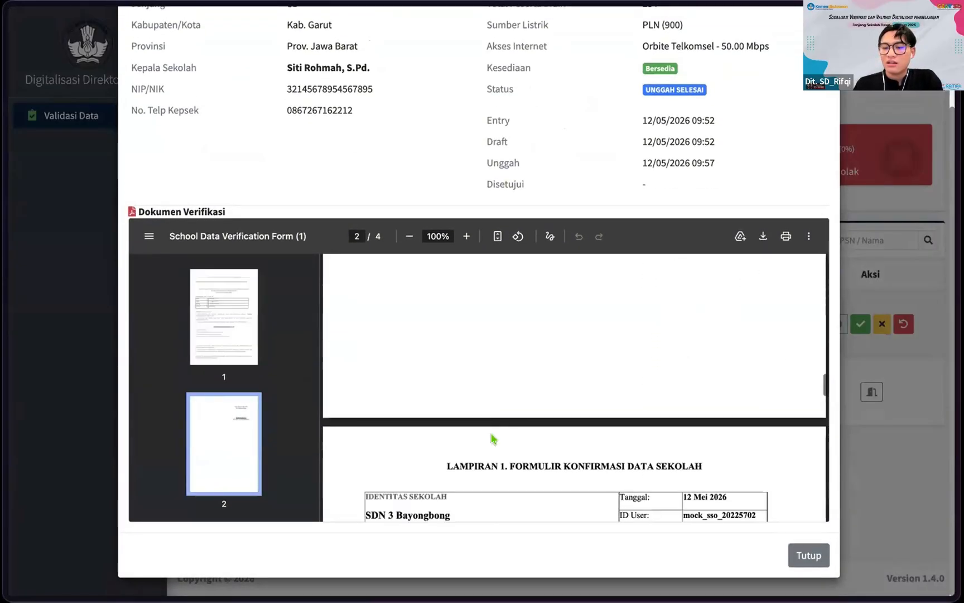
scroll(493, 438, "down", 10)
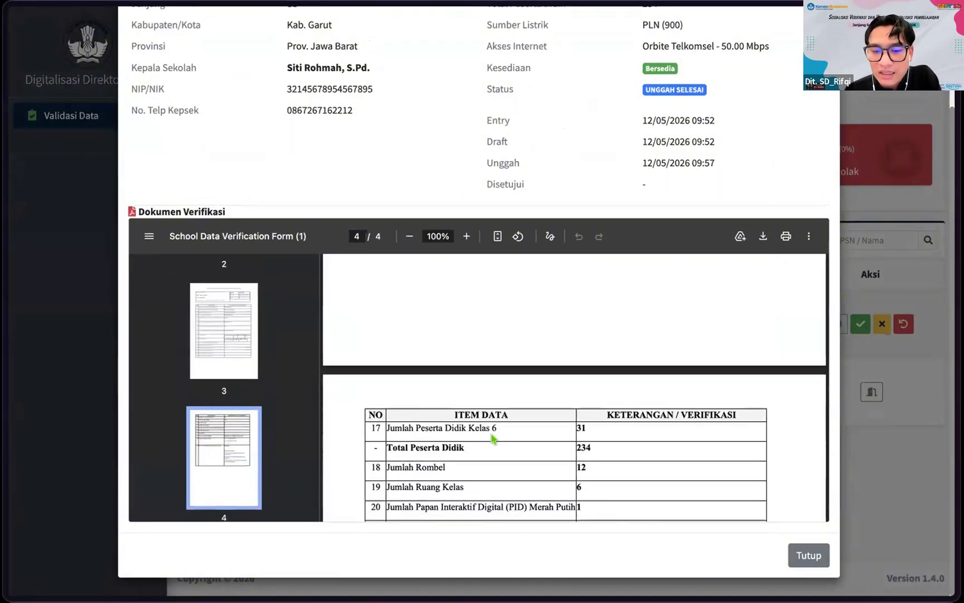
scroll(493, 438, "down", 8)
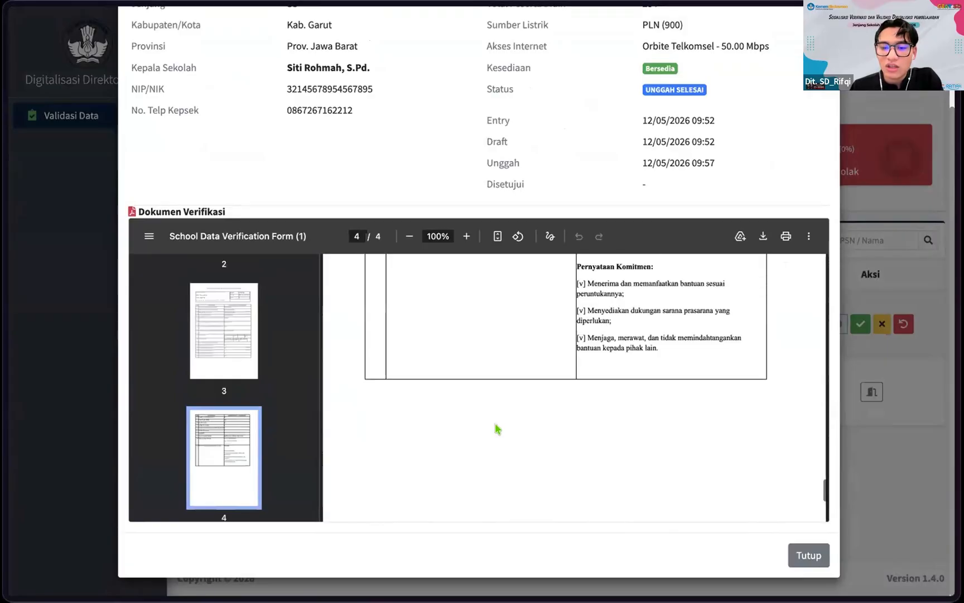
scroll(357, 360, "up", 15)
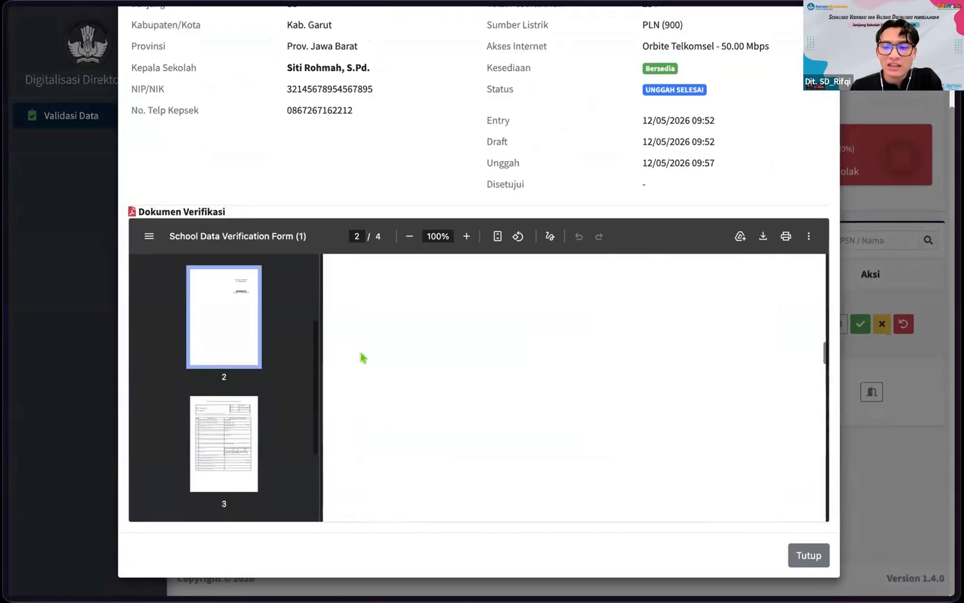
scroll(361, 357, "up", 10)
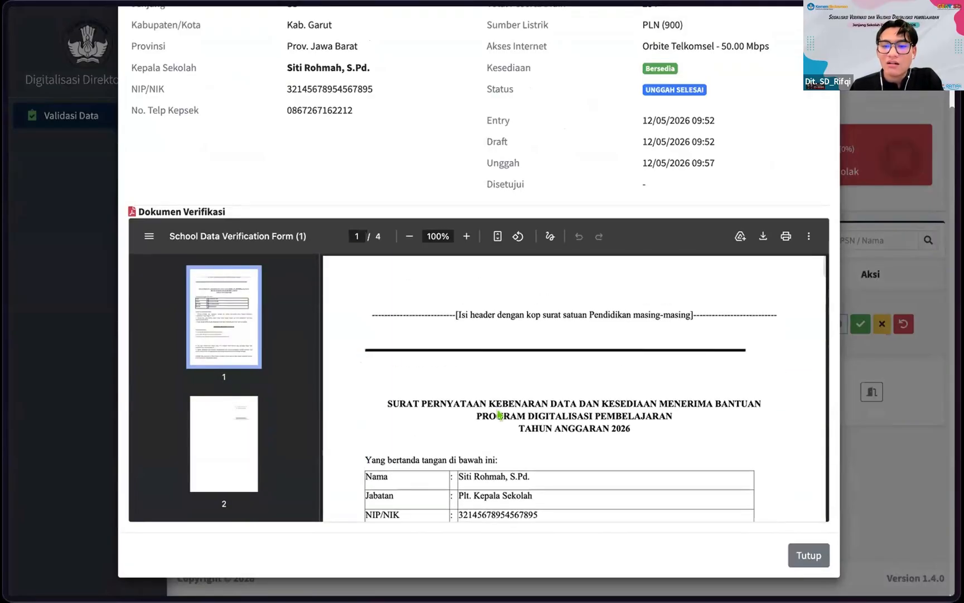
scroll(498, 413, "down", 1)
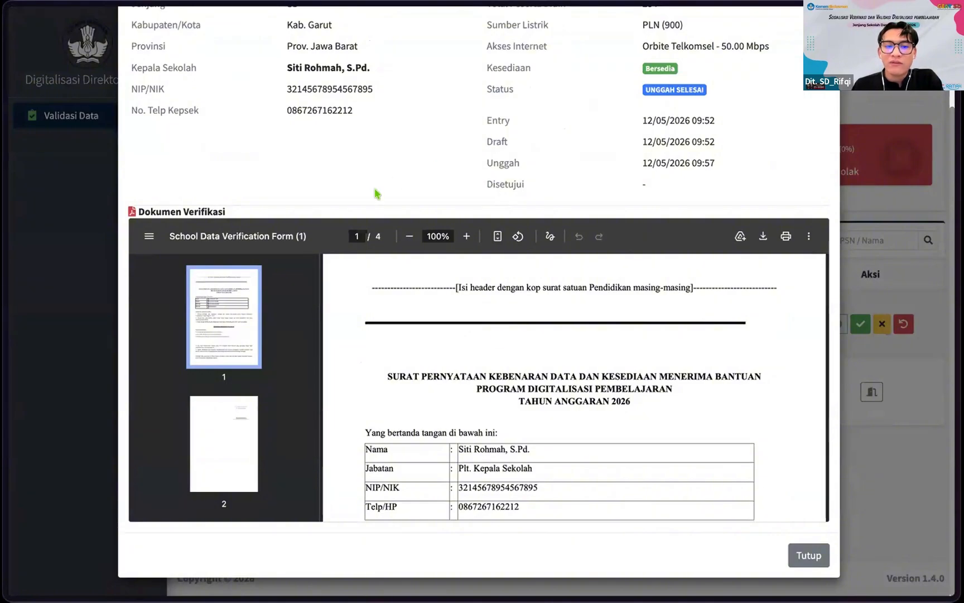
scroll(374, 192, "up", 1)
scroll(510, 463, "down", 15)
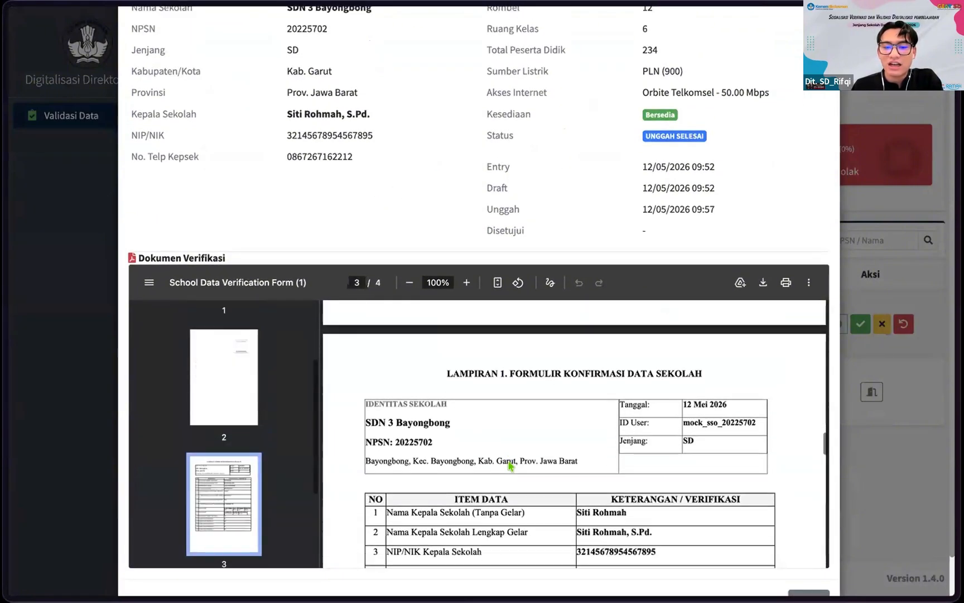
scroll(510, 464, "down", 10)
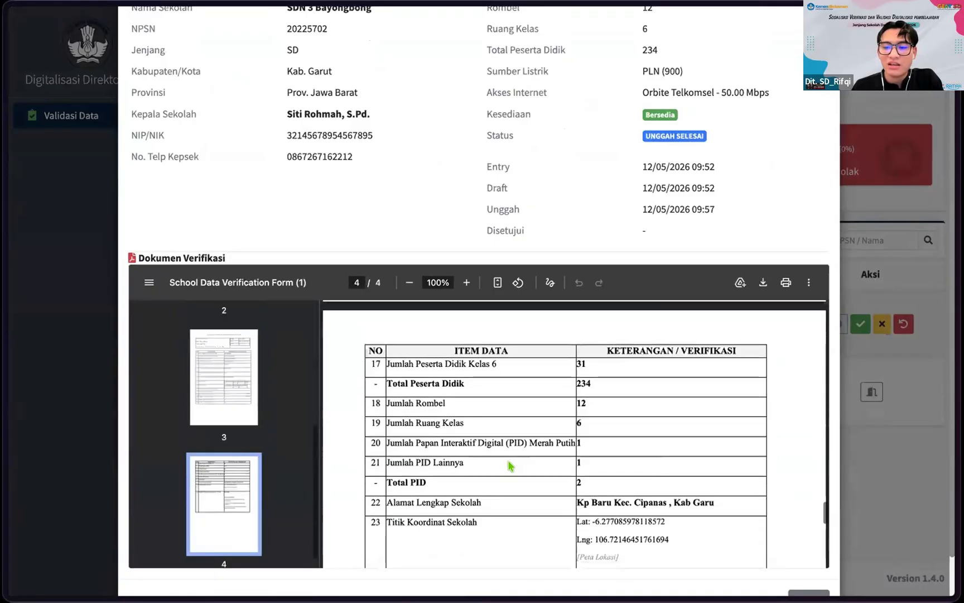
scroll(510, 465, "down", 9)
scroll(510, 466, "up", 20)
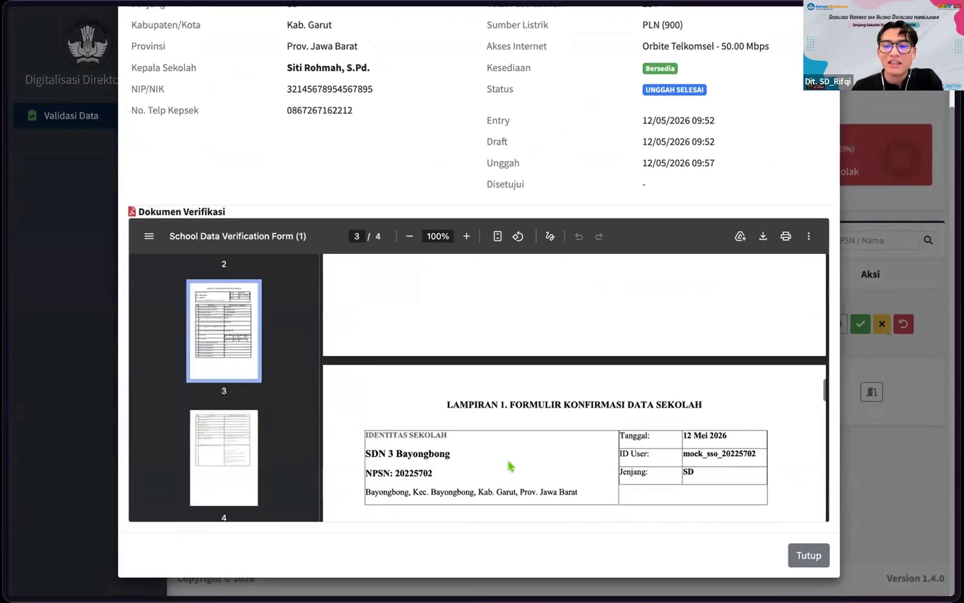
scroll(624, 449, "up", 5)
scroll(388, 145, "up", 1)
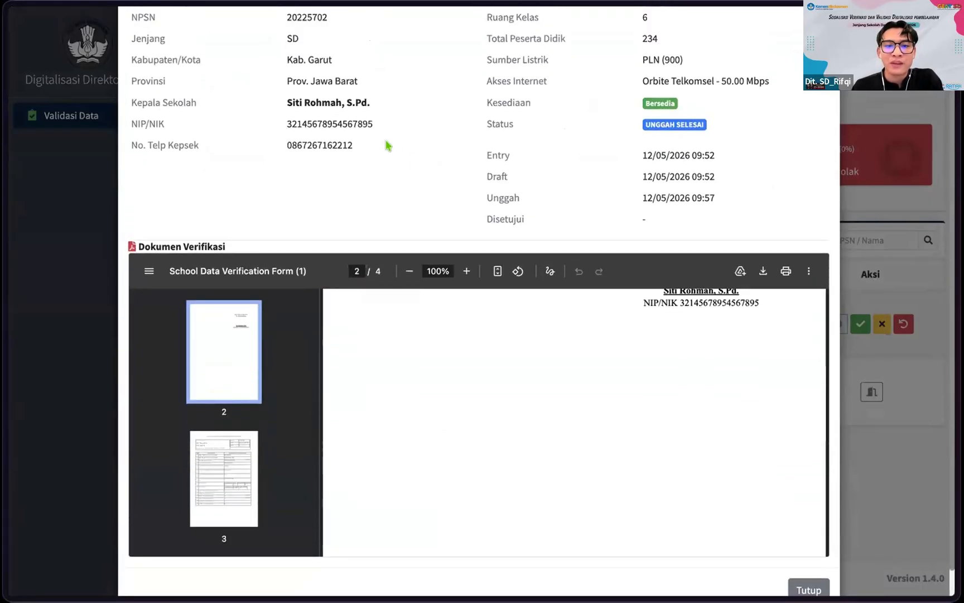
scroll(387, 146, "up", 1)
scroll(393, 437, "down", 1)
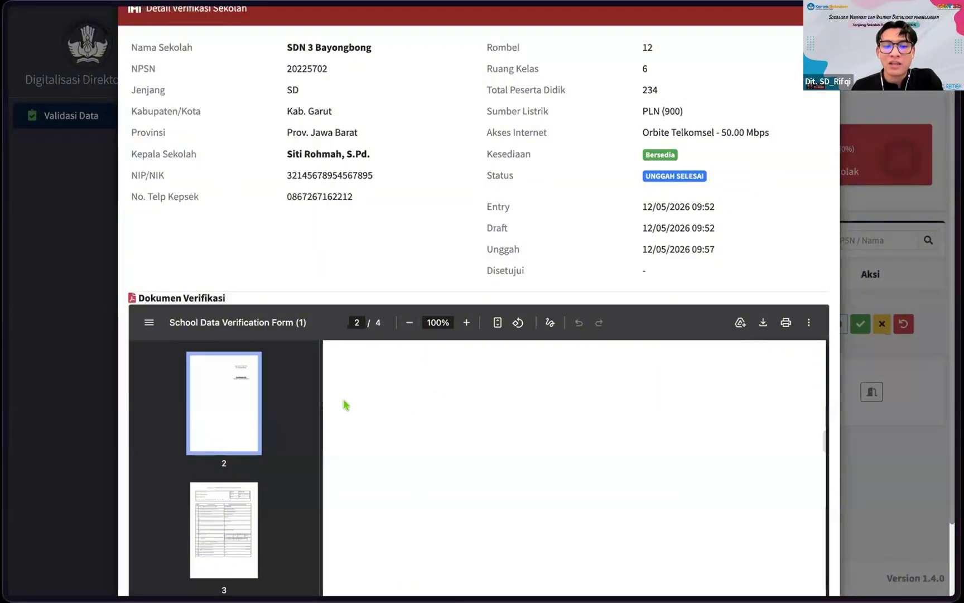
scroll(834, 476, "down", 2)
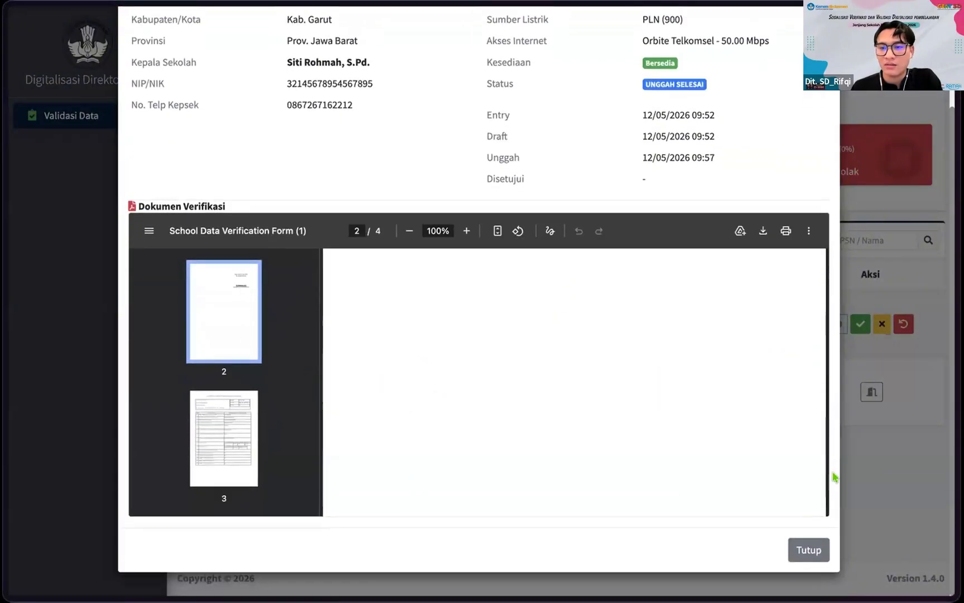
Step: Close the Detail Verifikasi Sekolah modal with Tutup
left_click(807, 550)
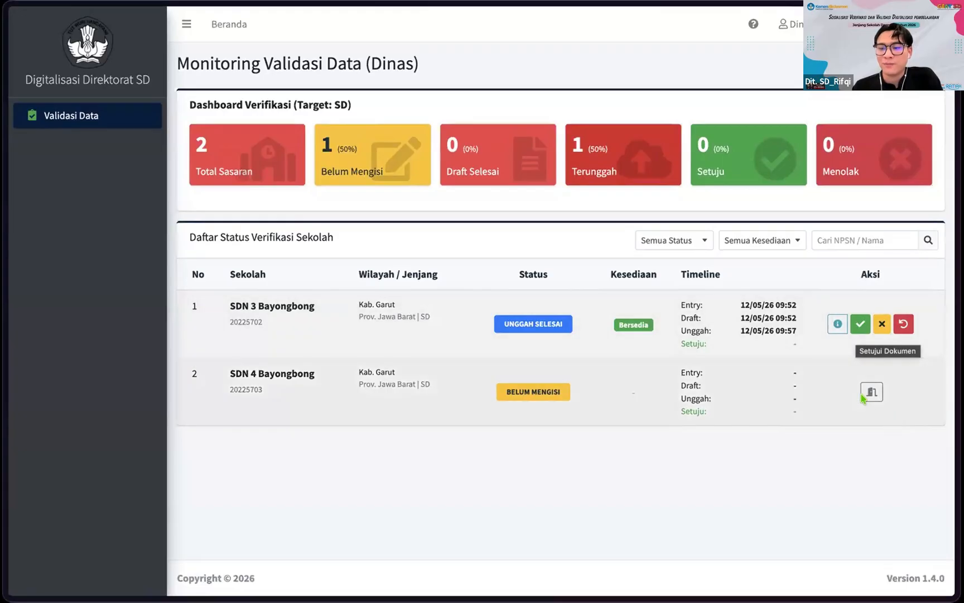
Step: Approve SDN 3 Bayongbong's uploaded document and confirm with Ya, Setujui!
left_click(860, 324)
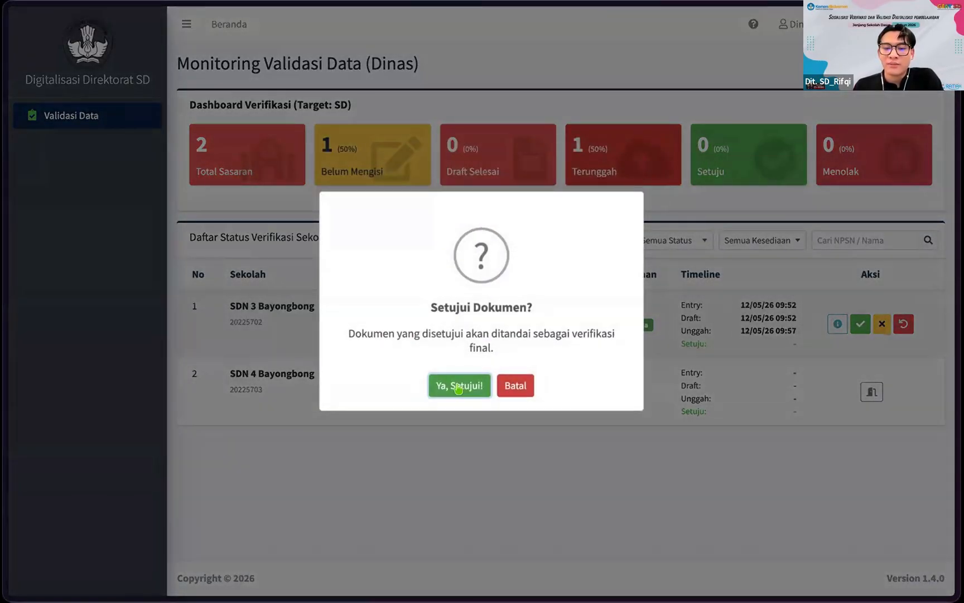
left_click(458, 387)
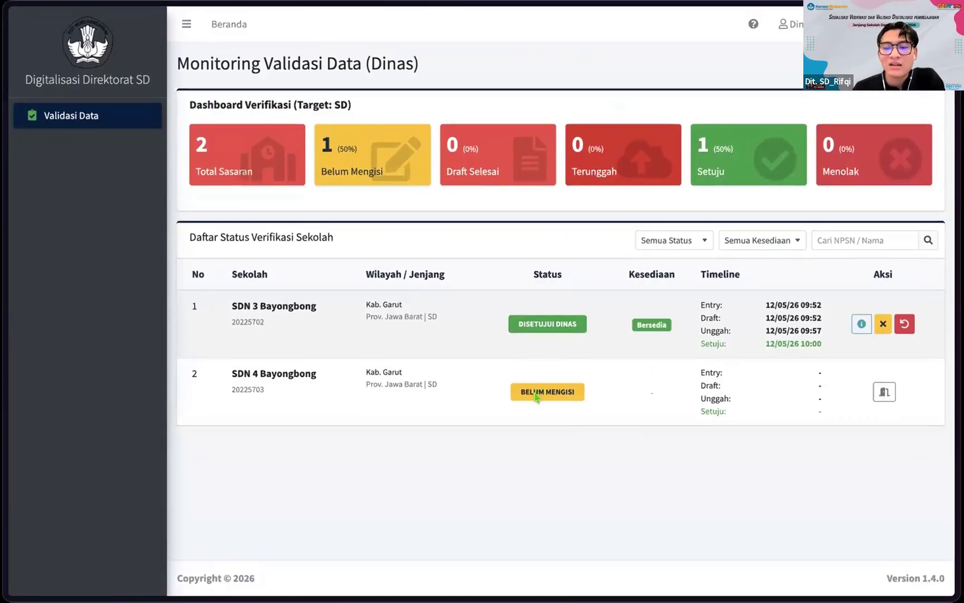
left_click(882, 393)
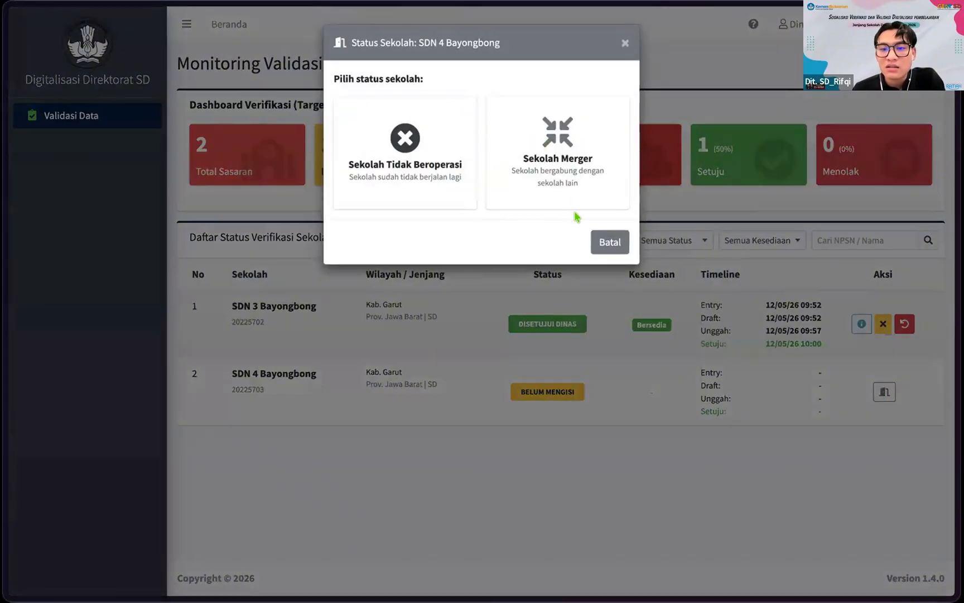
left_click(550, 166)
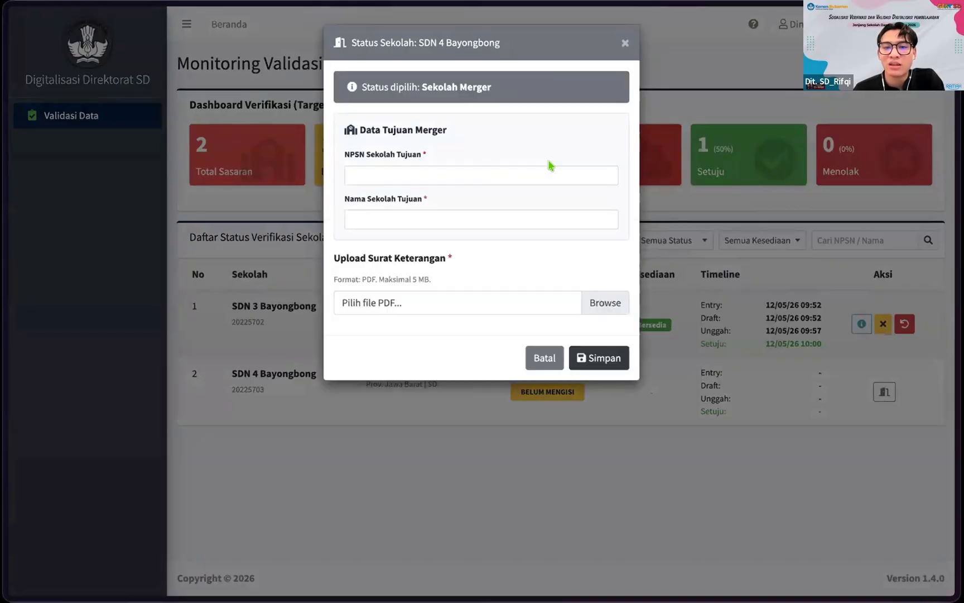
left_click(435, 177)
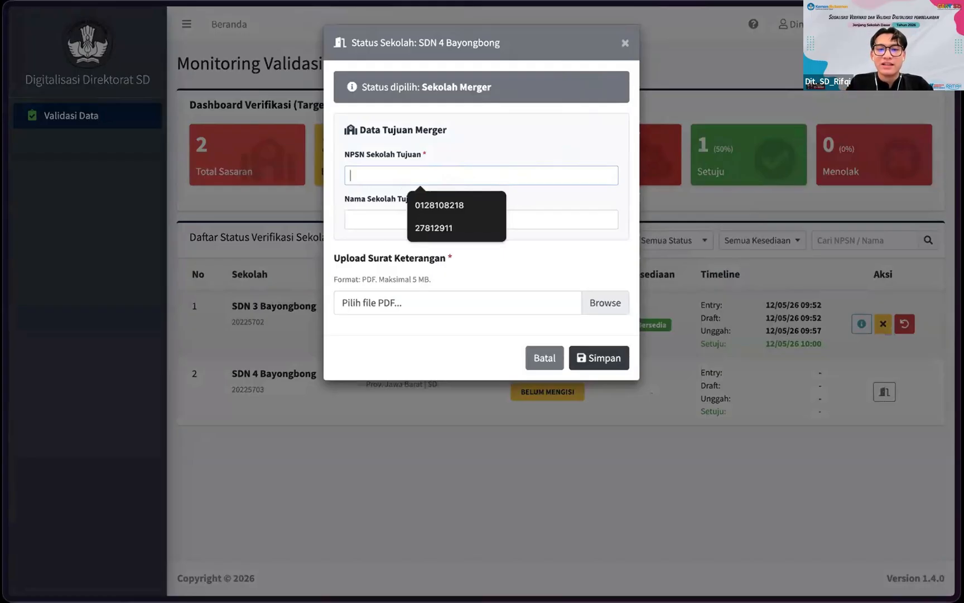
type("u21")
key("BackSpace")
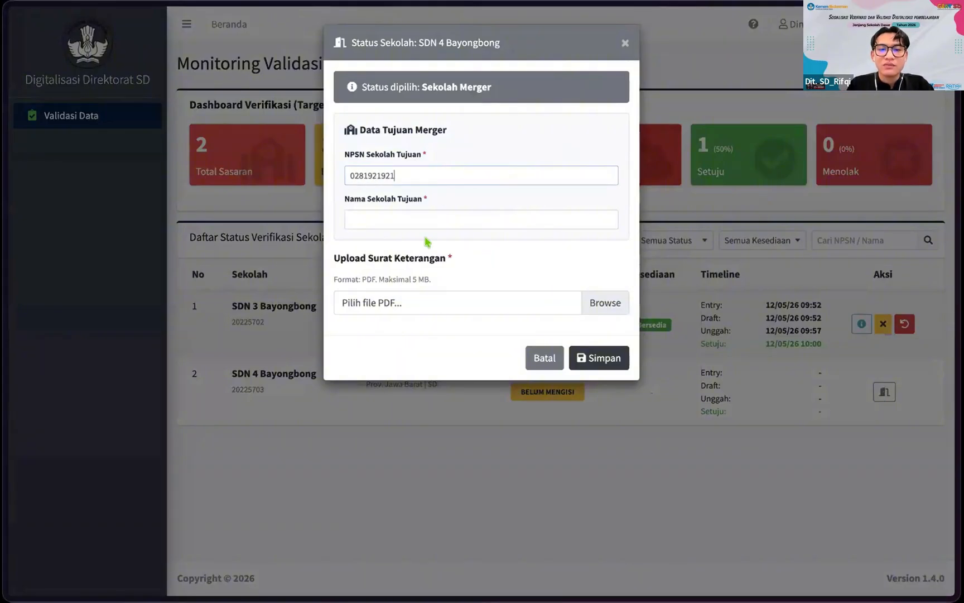
left_click(399, 218)
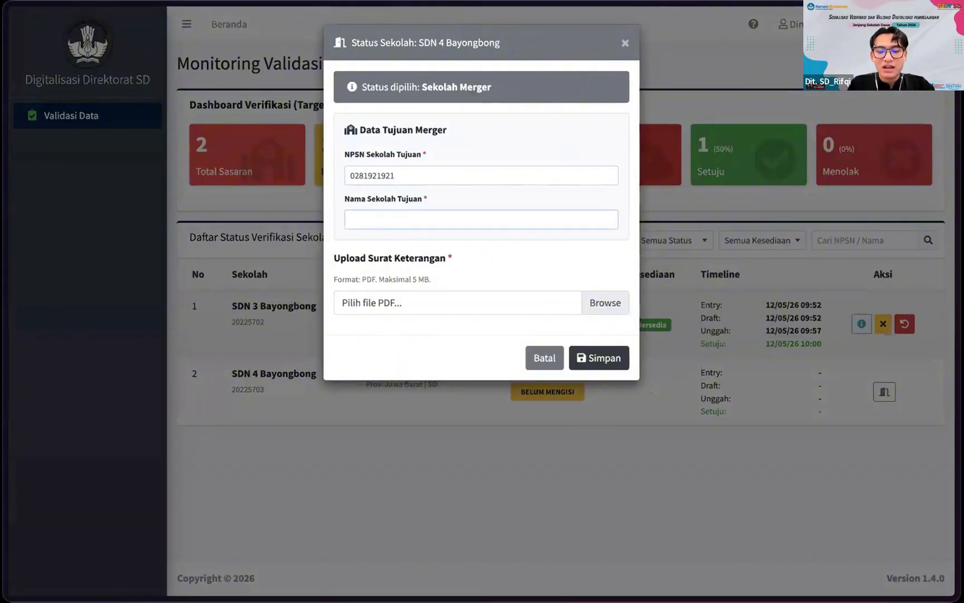
type("SDN 4 Garut")
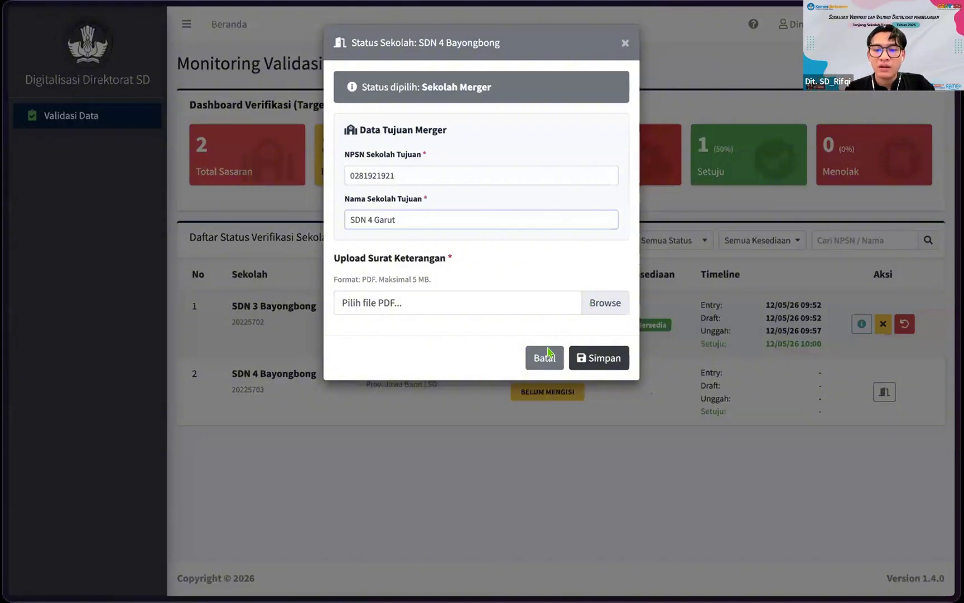
Step: Attach School Data Verification Form (1).pdf as the supporting letter and save the merger
left_click(604, 303)
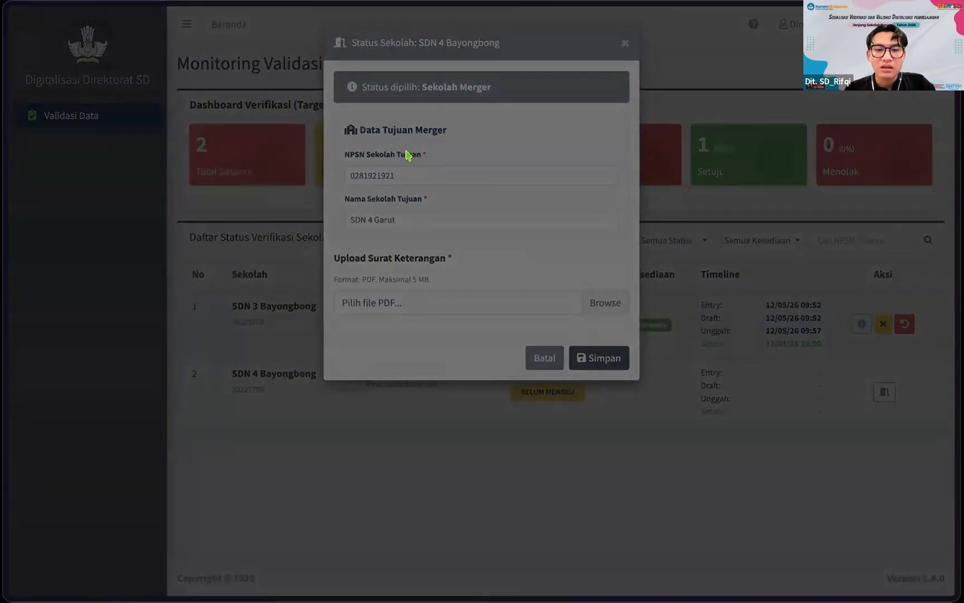
double_click(408, 156)
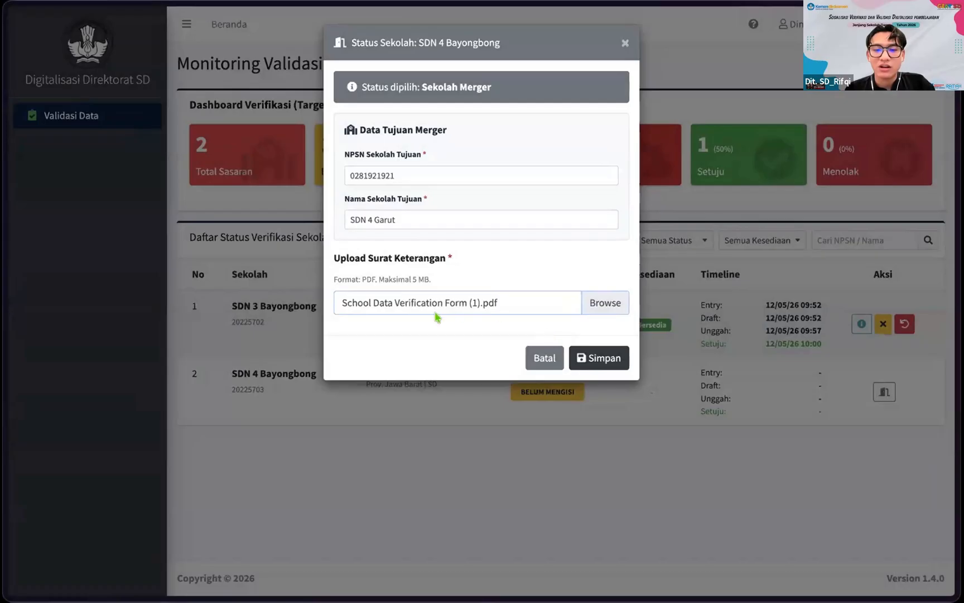
left_click(598, 344)
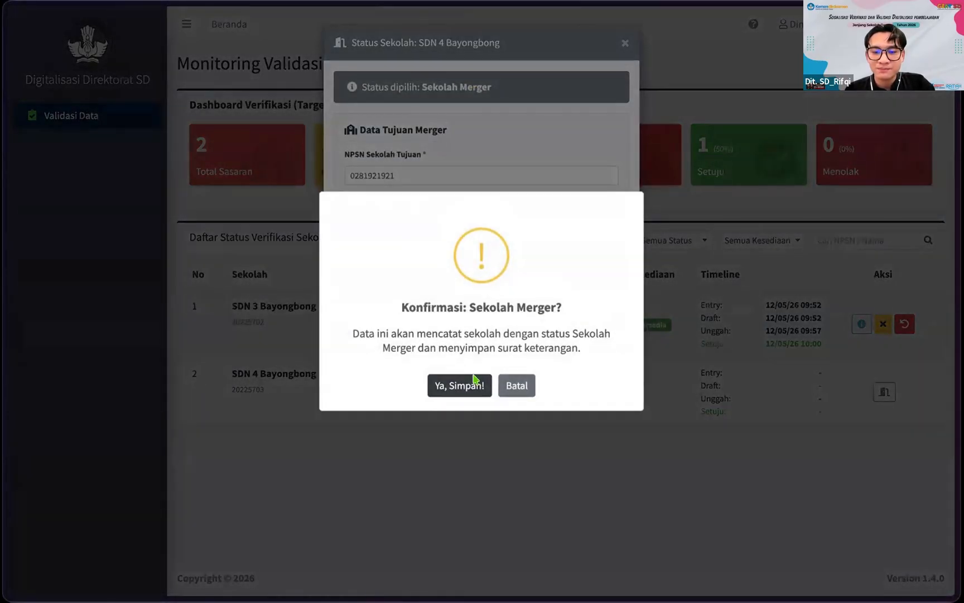
left_click(467, 385)
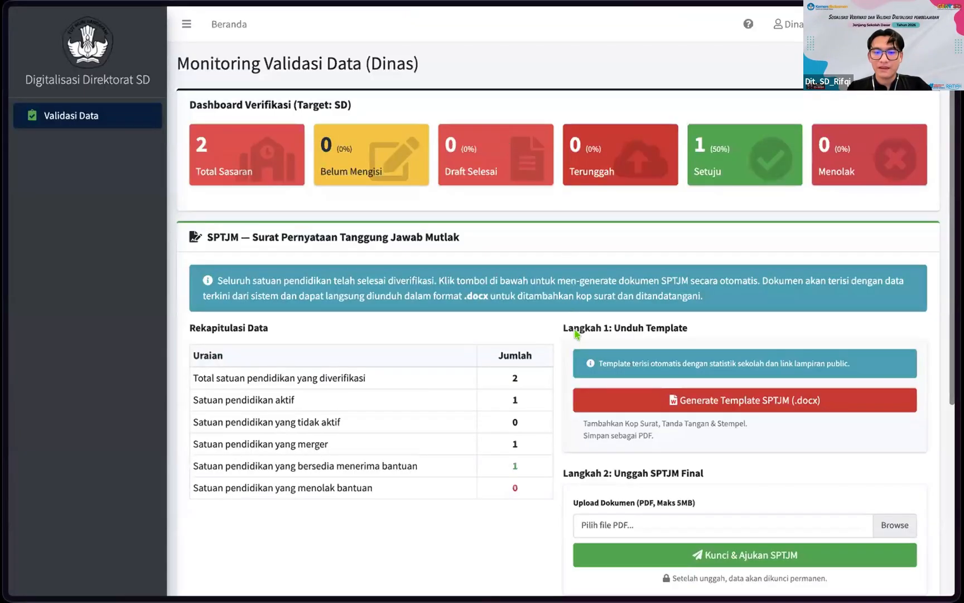
scroll(574, 331, "down", 5)
scroll(576, 333, "up", 5)
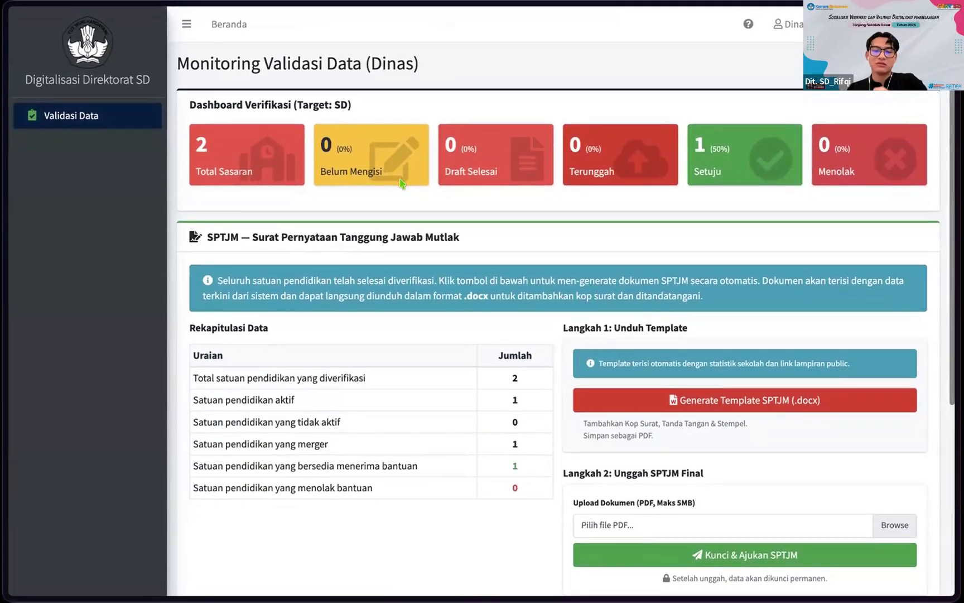
scroll(374, 151, "down", 5)
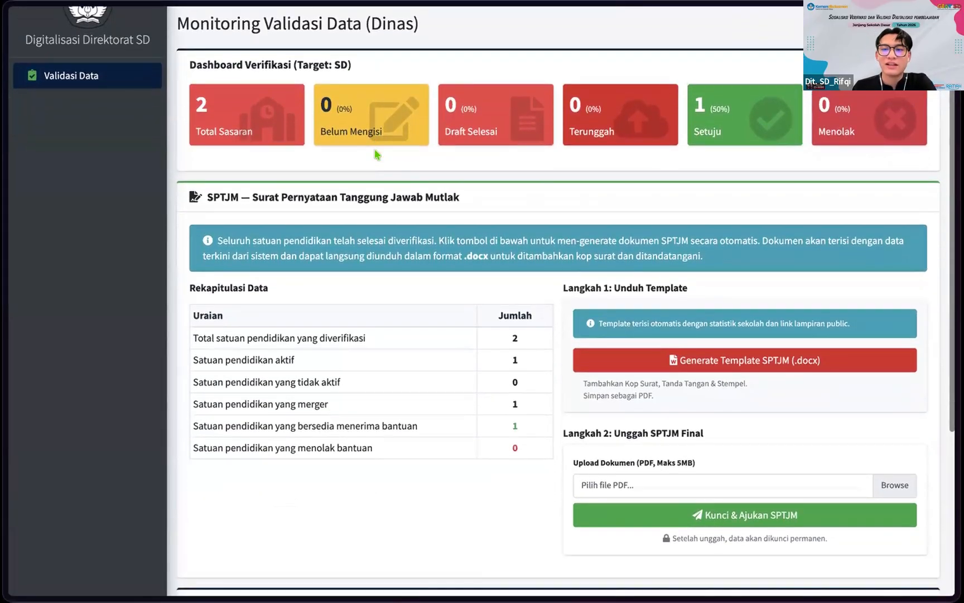
scroll(375, 154, "up", 5)
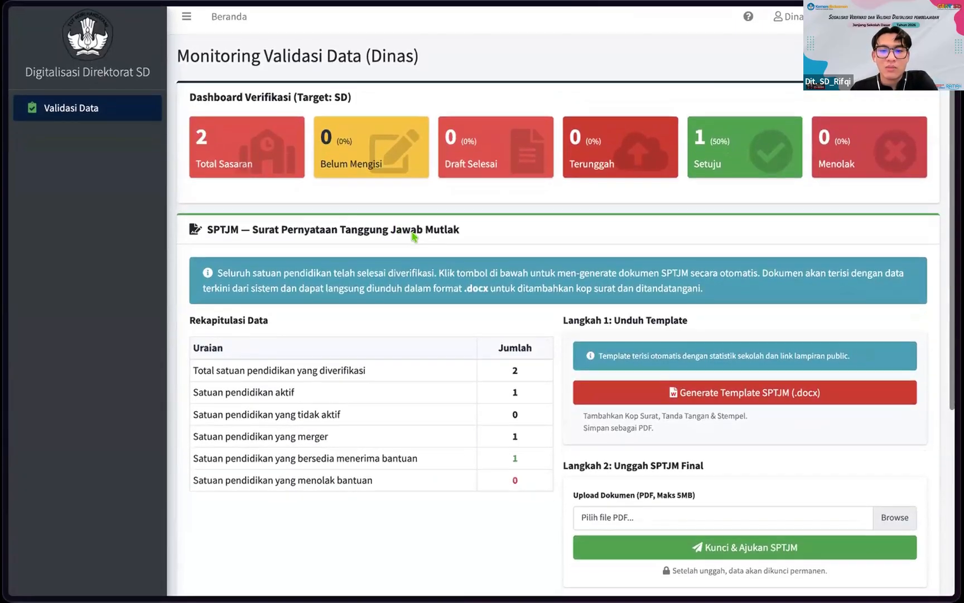
scroll(405, 237, "down", 1)
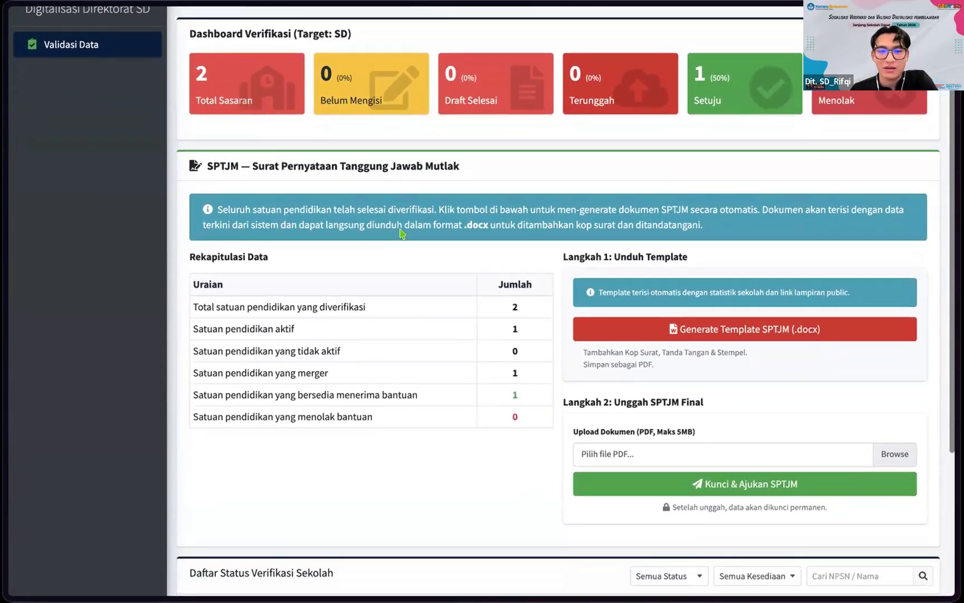
scroll(402, 233, "down", 1)
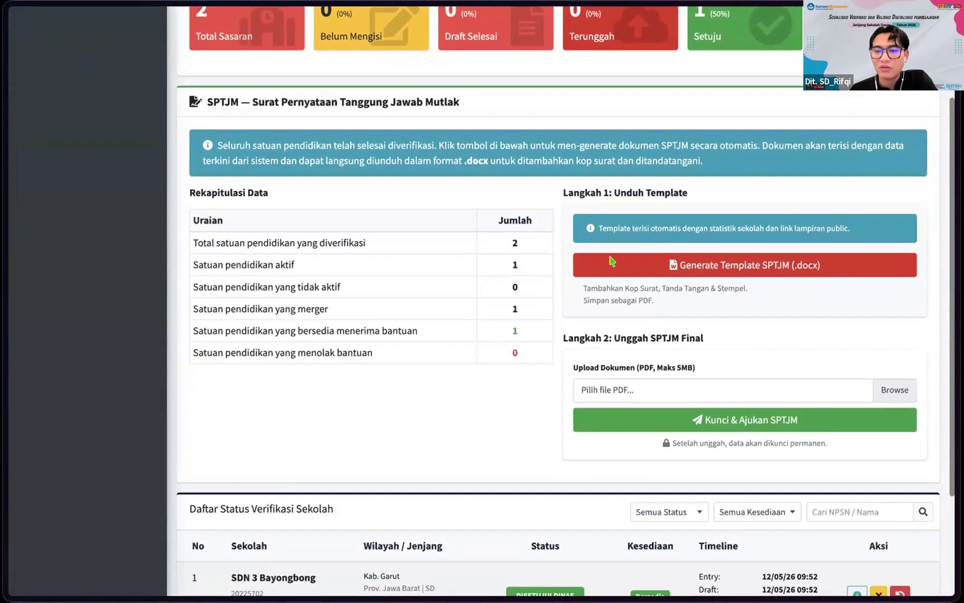
scroll(494, 288, "down", 1)
scroll(495, 288, "up", 2)
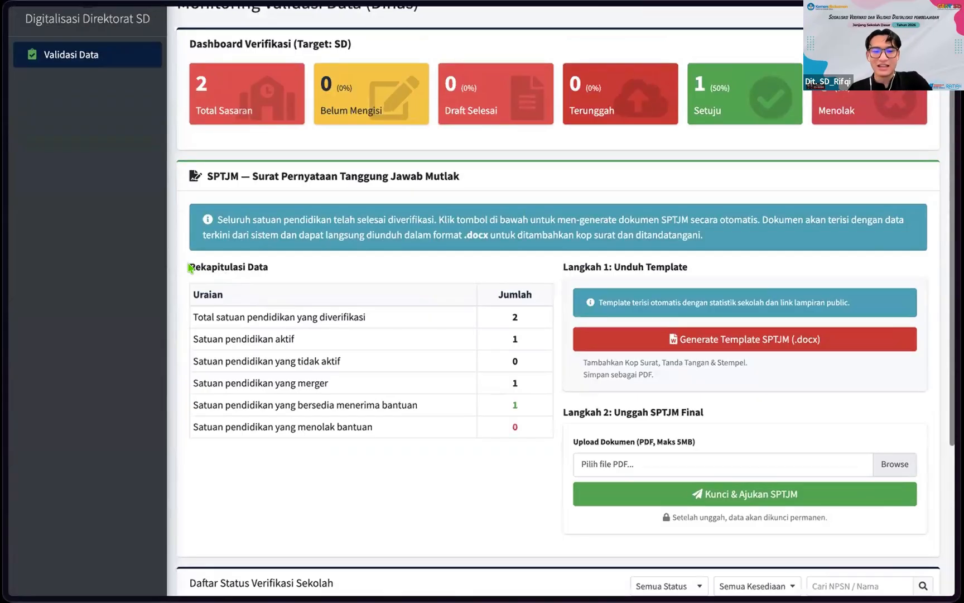
scroll(285, 384, "down", 1)
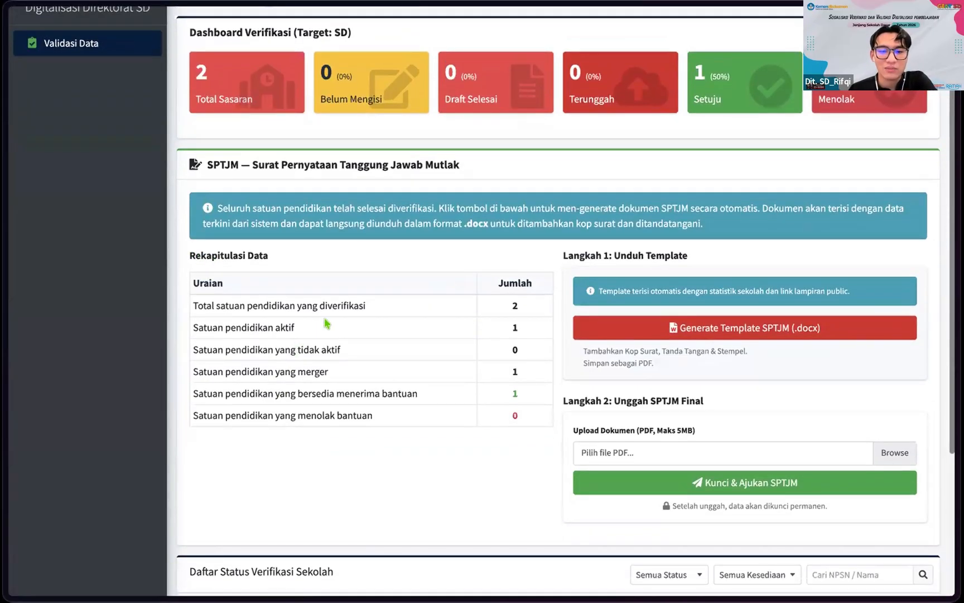
scroll(516, 315, "up", 1)
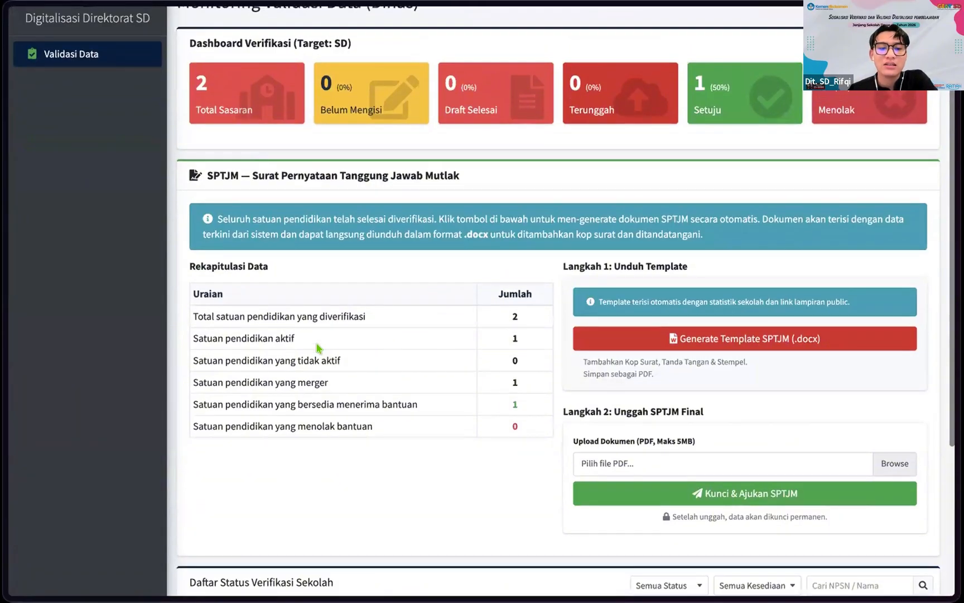
right_click(422, 363)
left_click(385, 378)
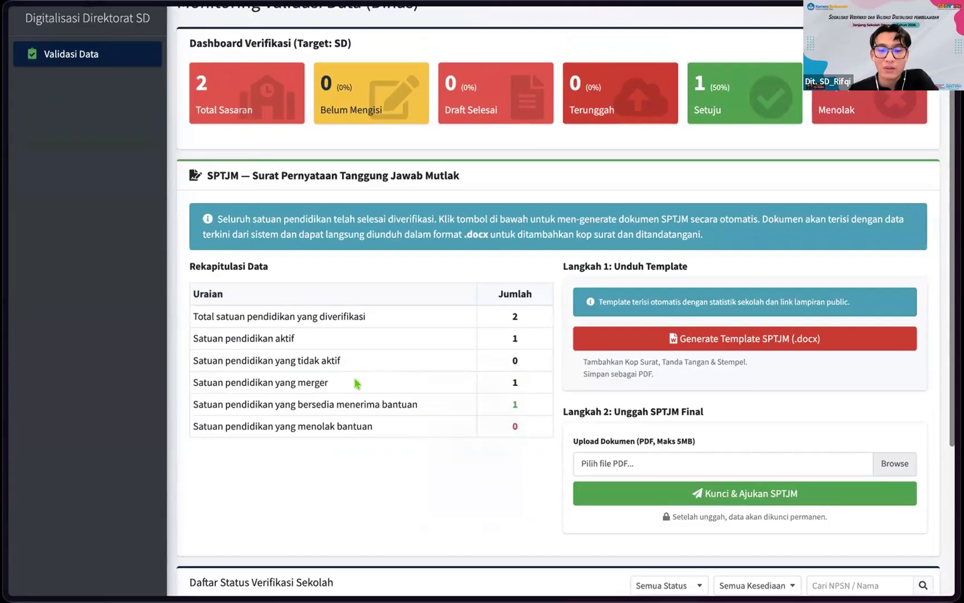
scroll(390, 374, "down", 3)
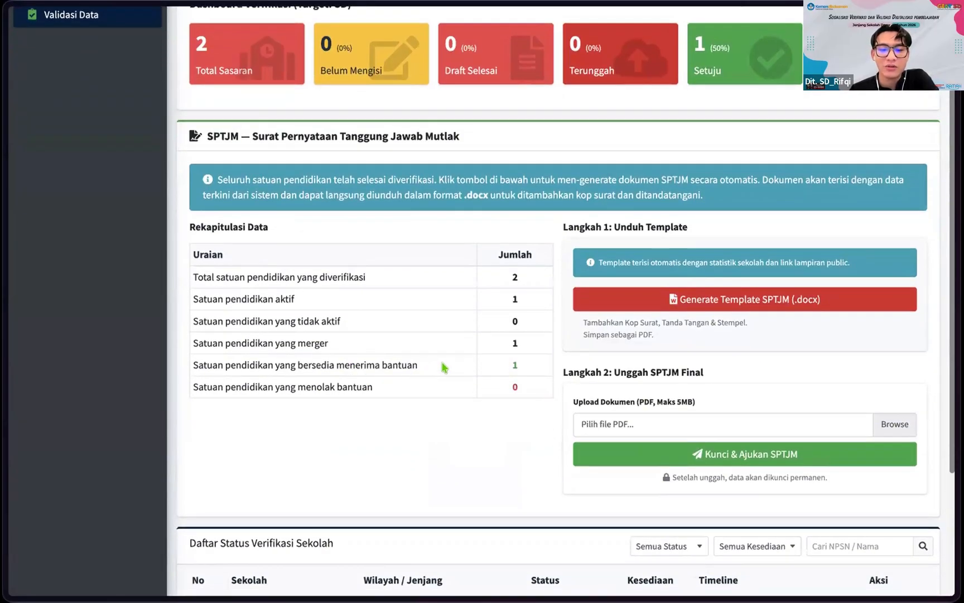
scroll(424, 374, "up", 1)
scroll(474, 382, "up", 1)
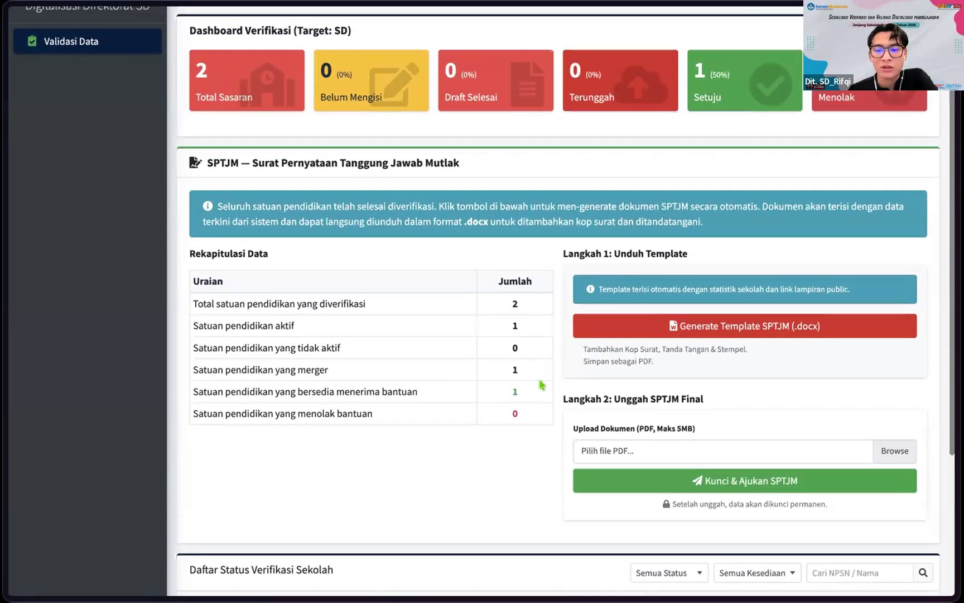
scroll(540, 384, "up", 2)
scroll(697, 346, "down", 6)
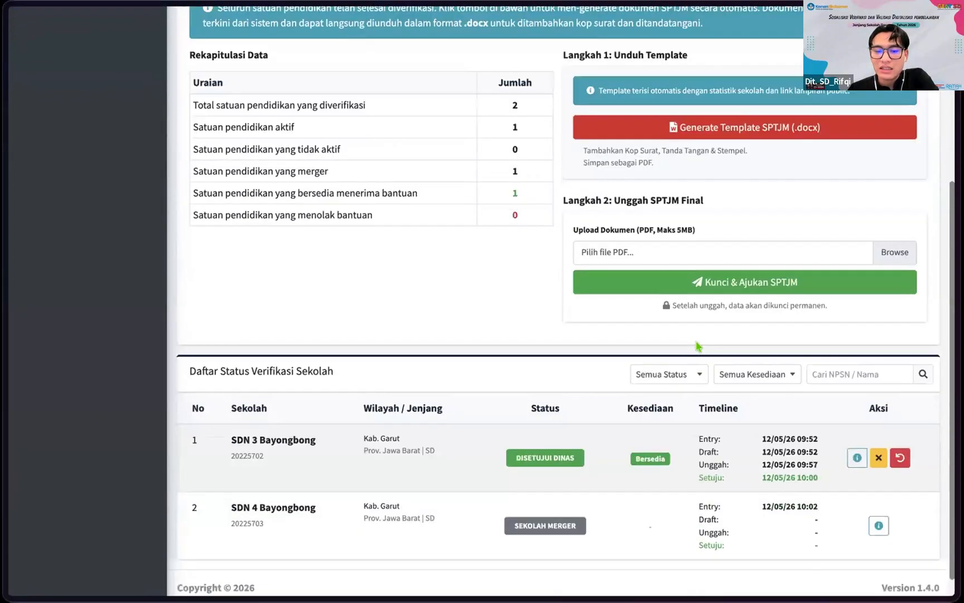
scroll(491, 381, "up", 2)
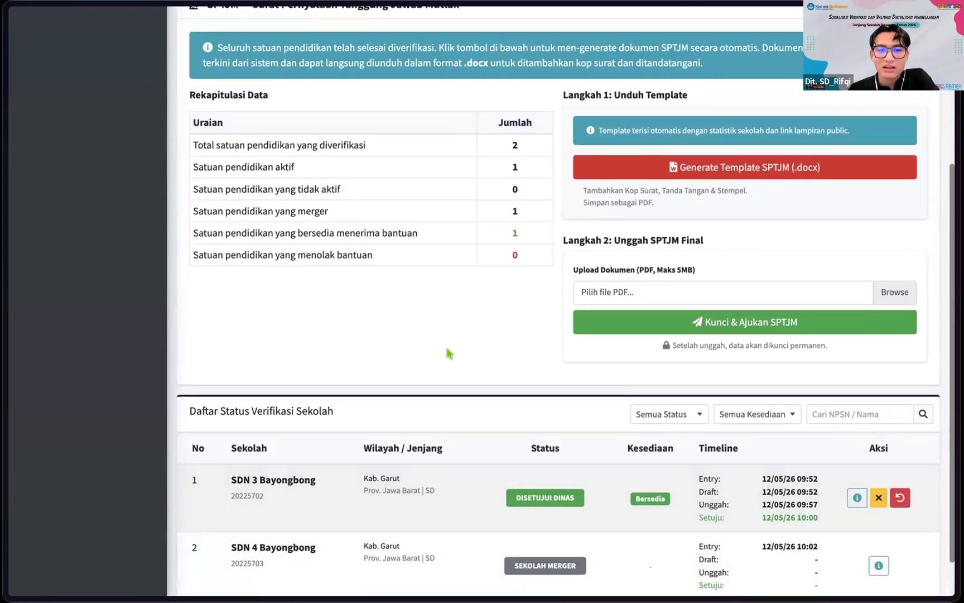
scroll(435, 323, "up", 6)
scroll(614, 323, "up", 2)
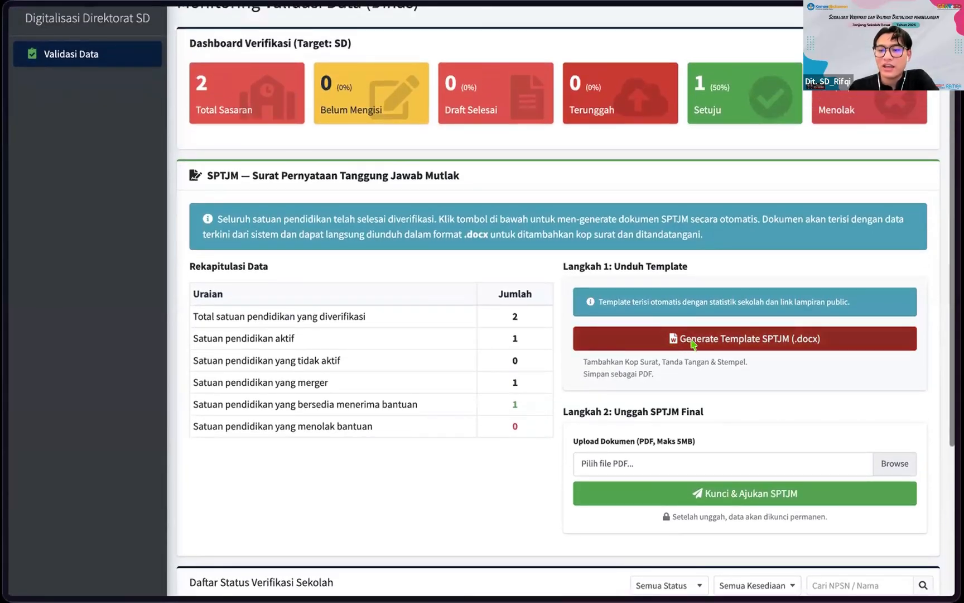
scroll(692, 343, "up", 1)
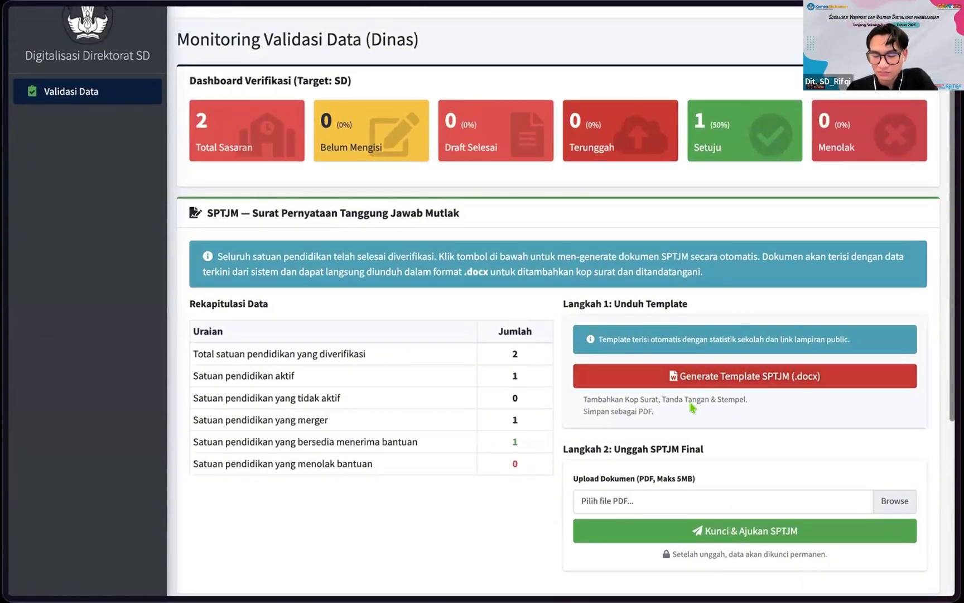
Step: Generate the SPTJM (.docx) template and look through the downloaded Monitoring Data Sekolah Garut document
left_click(669, 377)
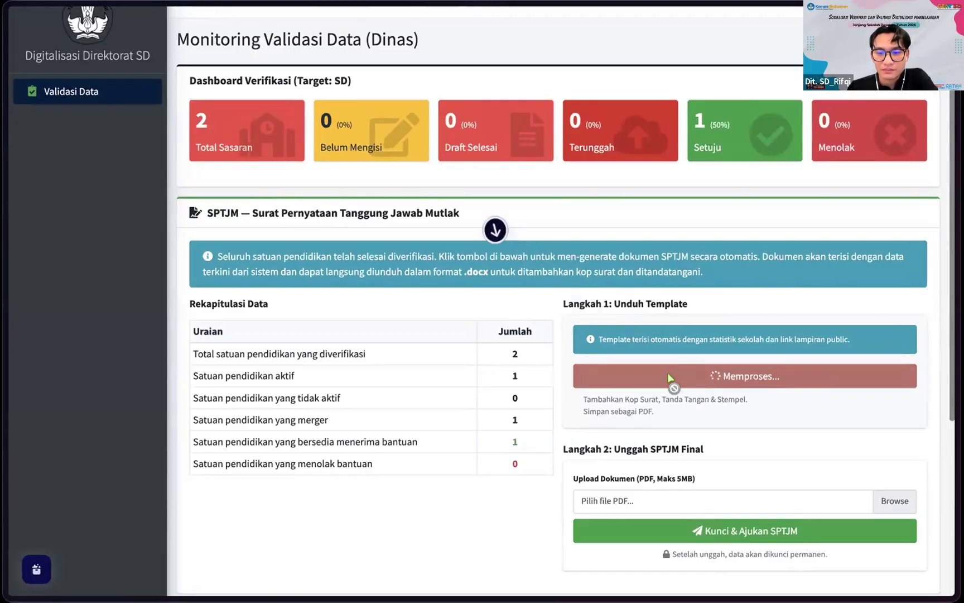
scroll(453, 273, "down", 4)
scroll(453, 274, "up", 5)
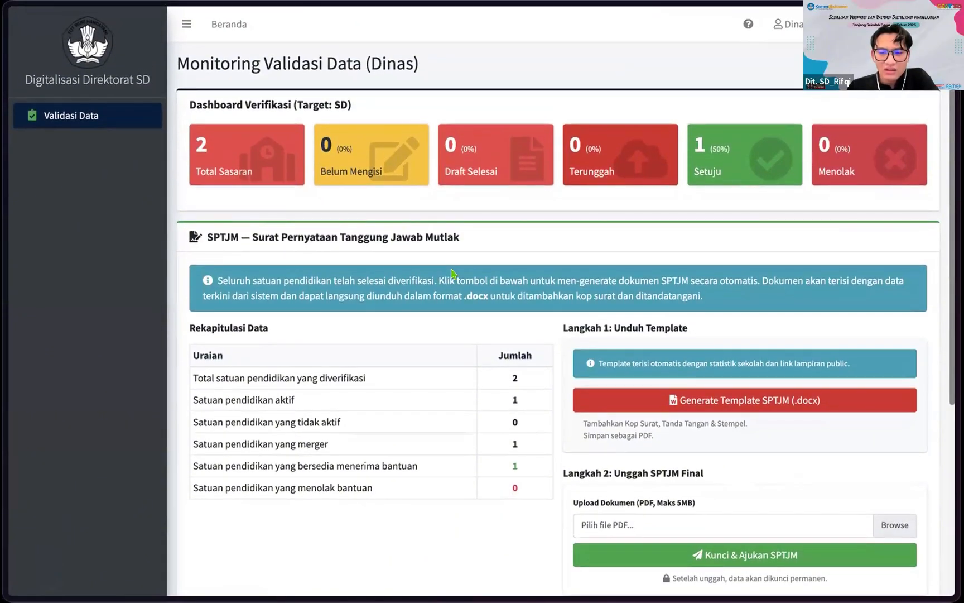
scroll(639, 295, "down", 3)
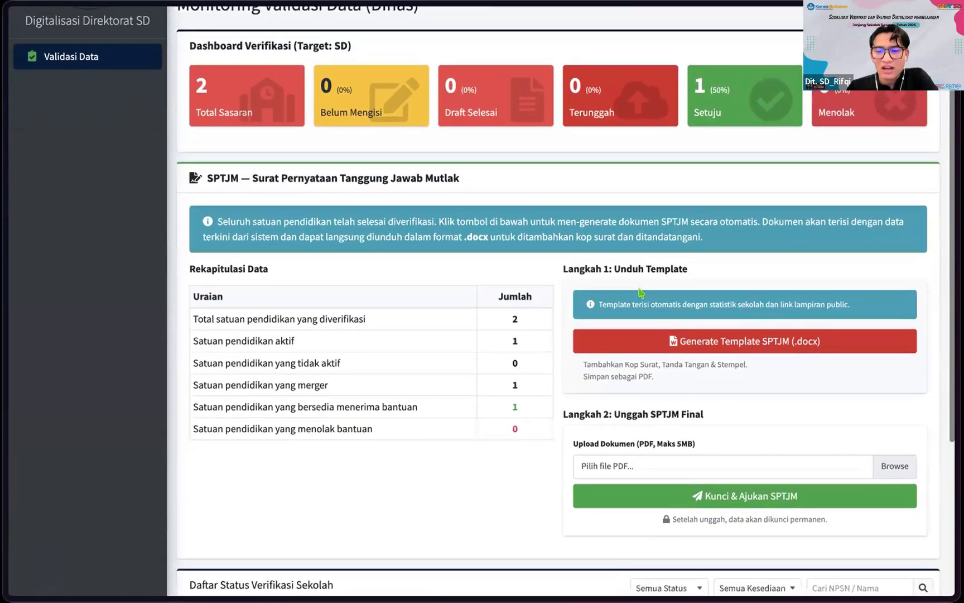
scroll(570, 331, "down", 3)
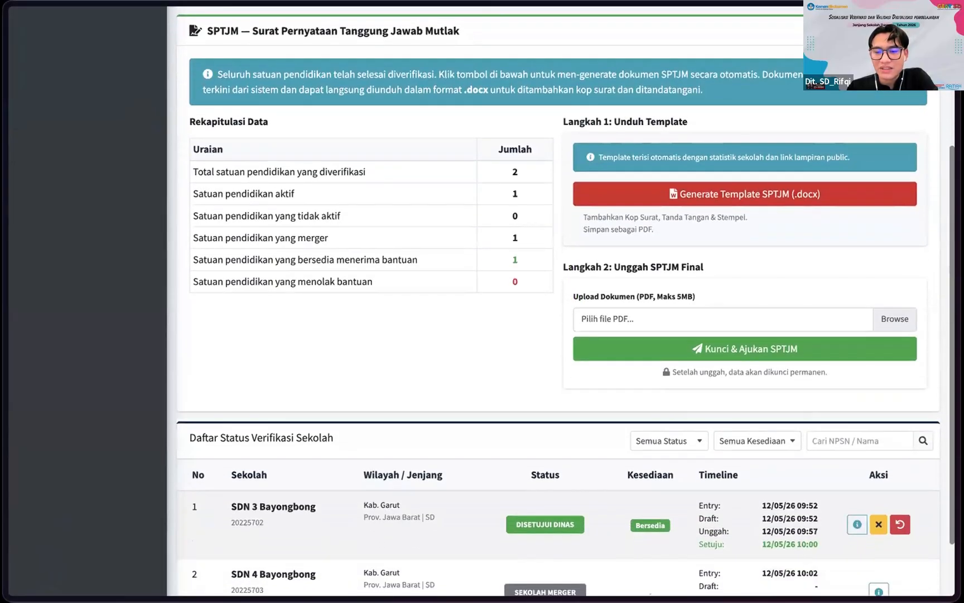
scroll(557, 486, "down", 1)
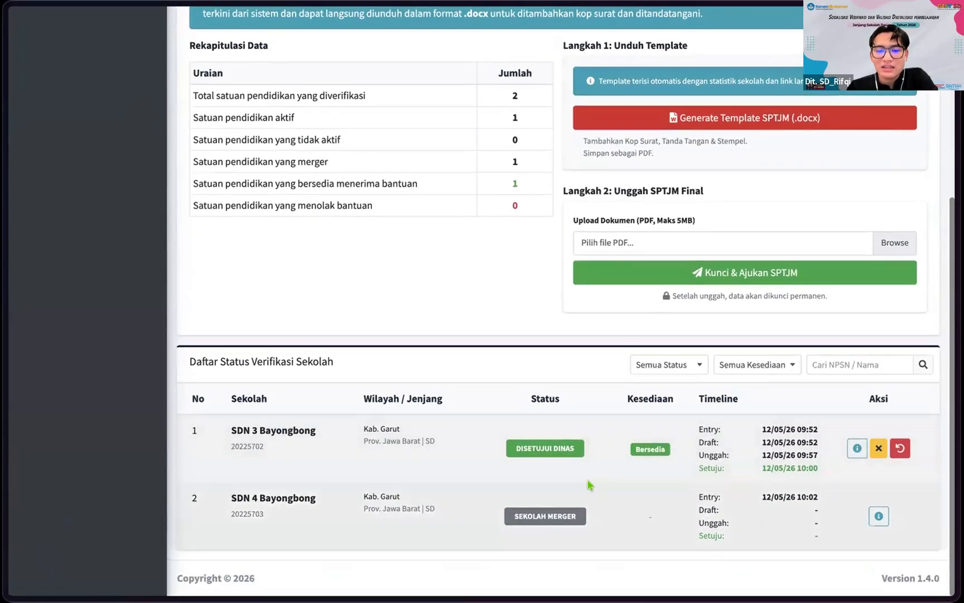
scroll(587, 484, "up", 1)
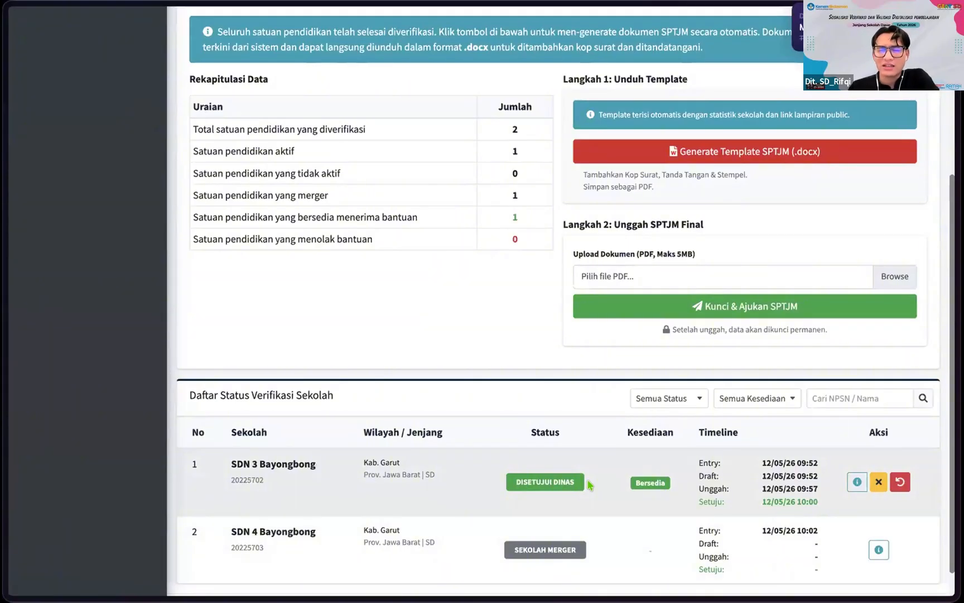
scroll(491, 355, "up", 3)
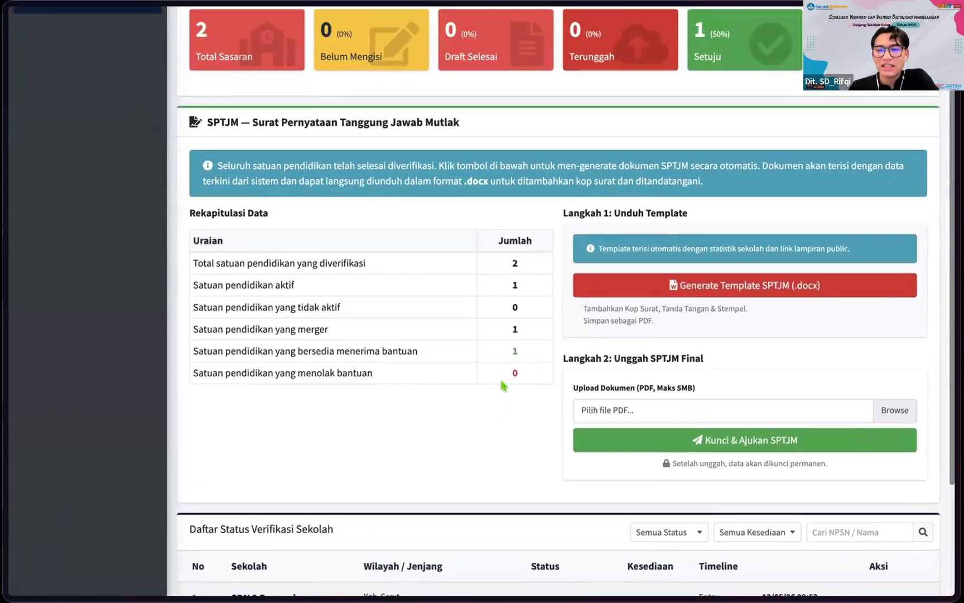
scroll(501, 385, "up", 3)
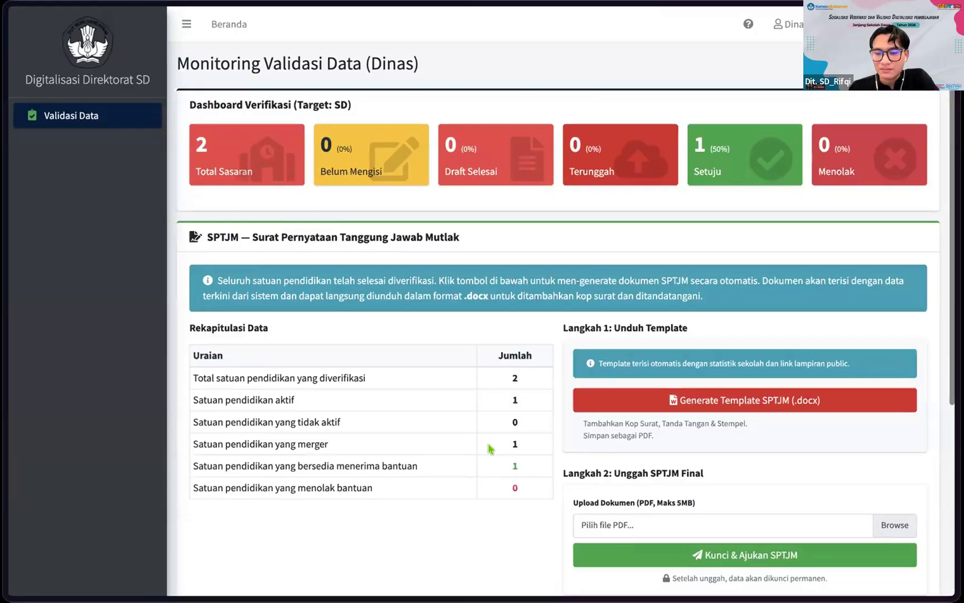
scroll(486, 447, "down", 4)
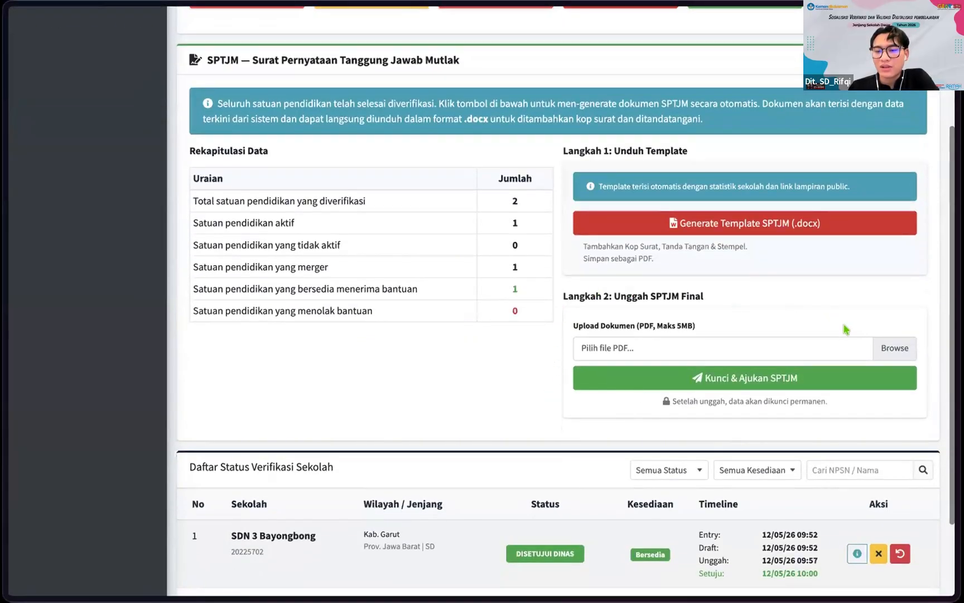
scroll(636, 487, "down", 2)
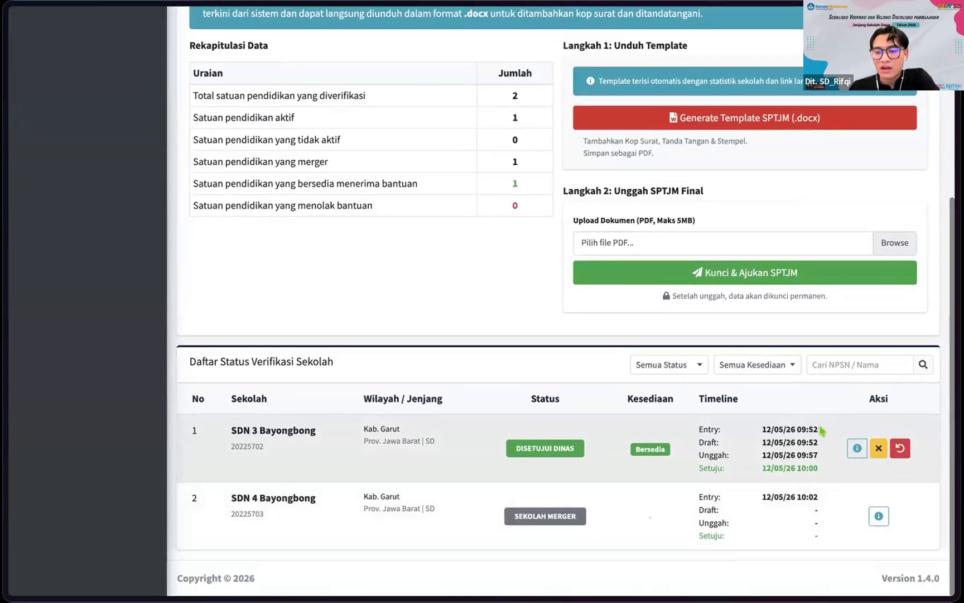
scroll(840, 446, "up", 1)
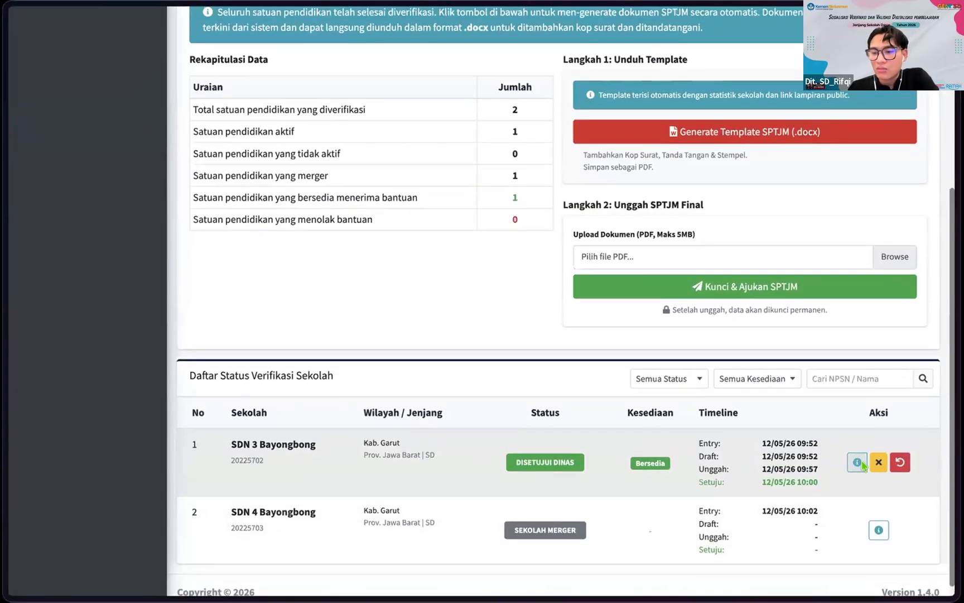
scroll(868, 524, "down", 1)
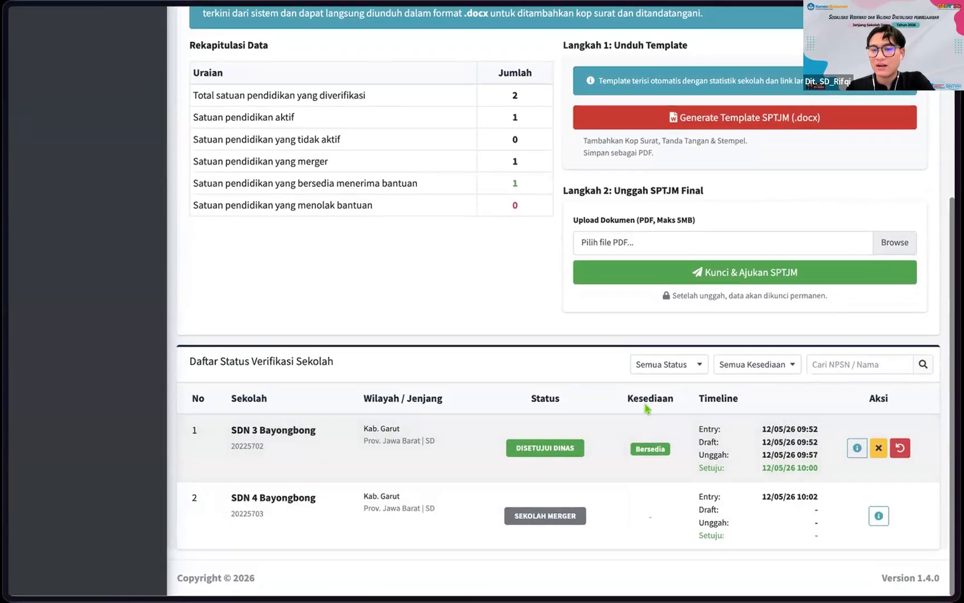
scroll(681, 355, "up", 5)
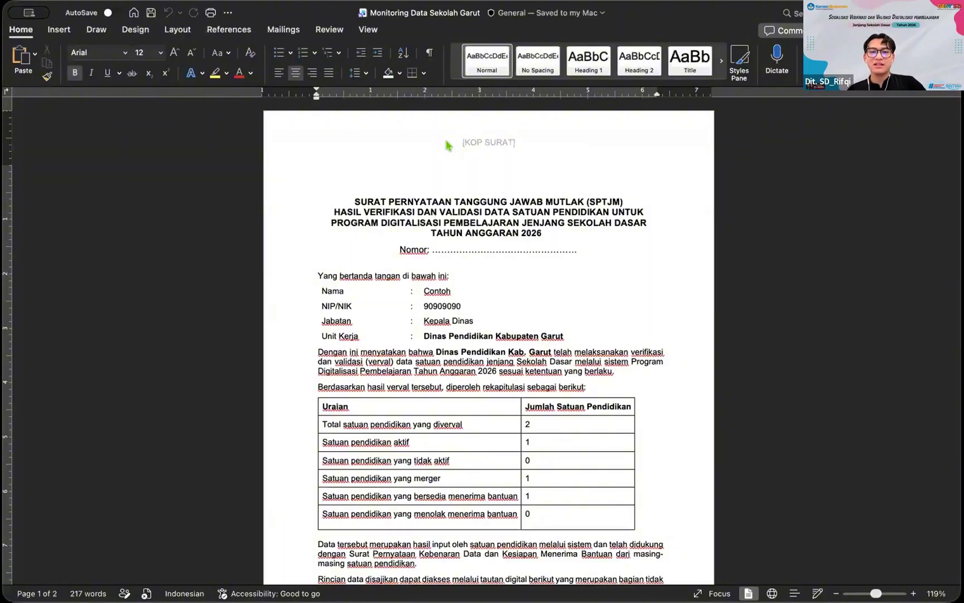
Step: Review the SPTJM's Nomor line, signer details, recap table and lampiran link in Word
scroll(461, 232, "down", 1)
left_click(452, 220)
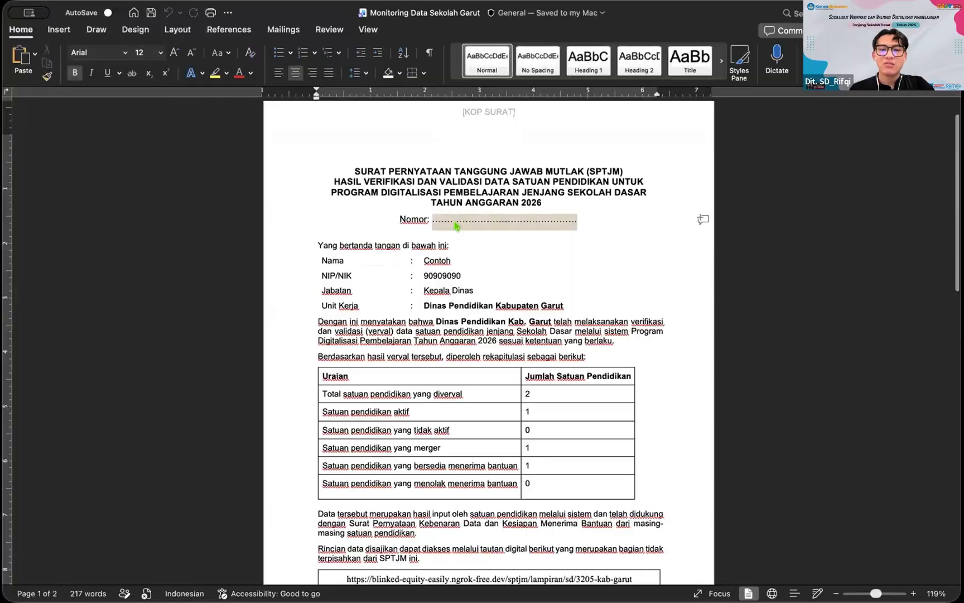
scroll(428, 239, "down", 1)
double_click(427, 234)
scroll(474, 234, "down", 1)
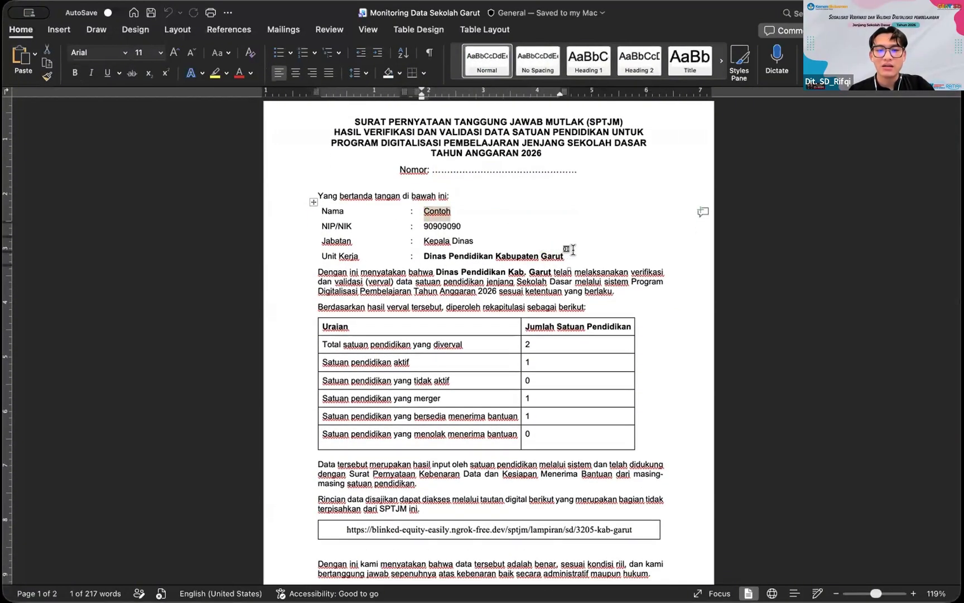
scroll(575, 251, "up", 2)
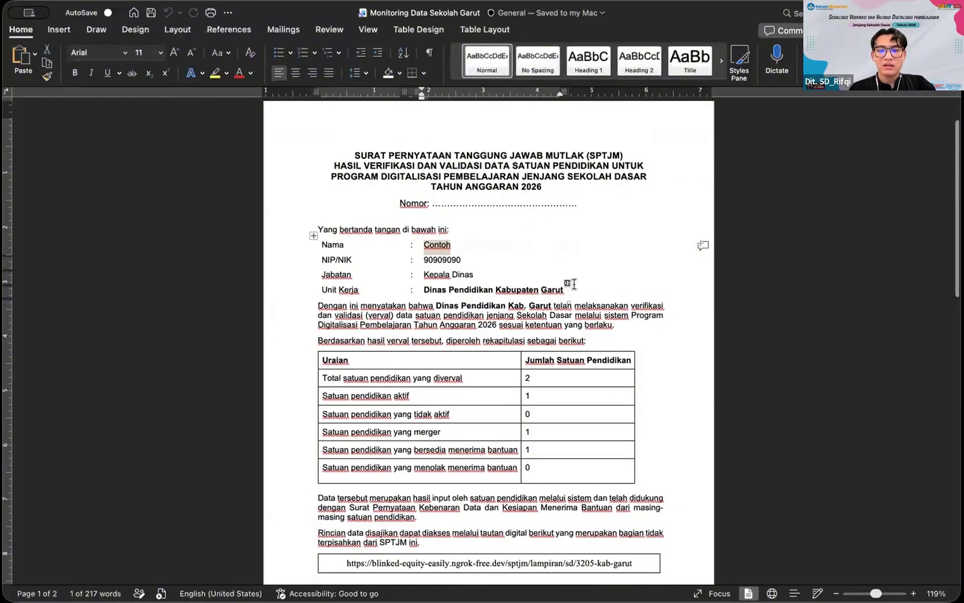
scroll(568, 284, "down", 1)
scroll(438, 356, "down", 3)
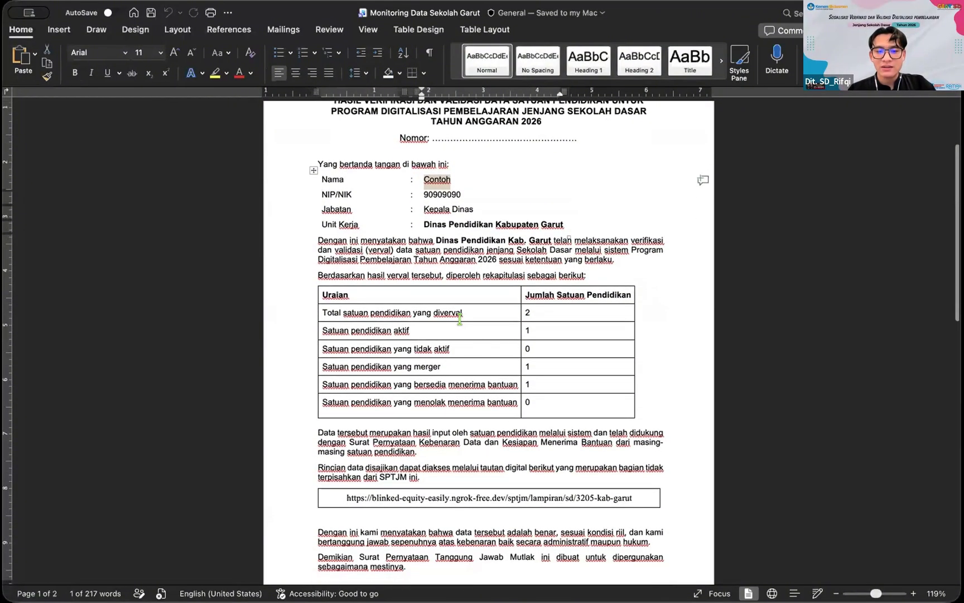
scroll(530, 217, "down", 1)
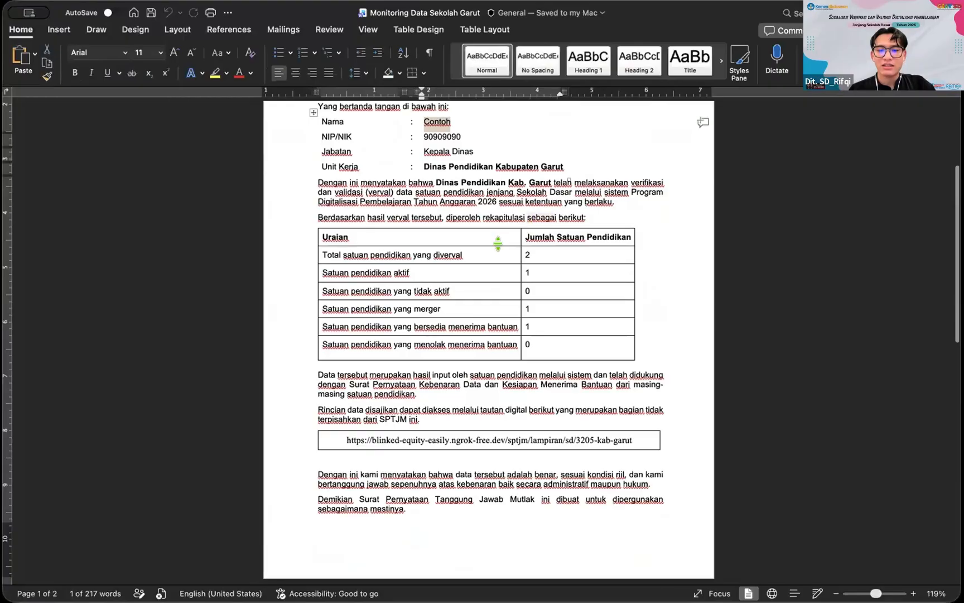
scroll(502, 240, "down", 1)
scroll(573, 256, "down", 1)
scroll(573, 256, "down", 4)
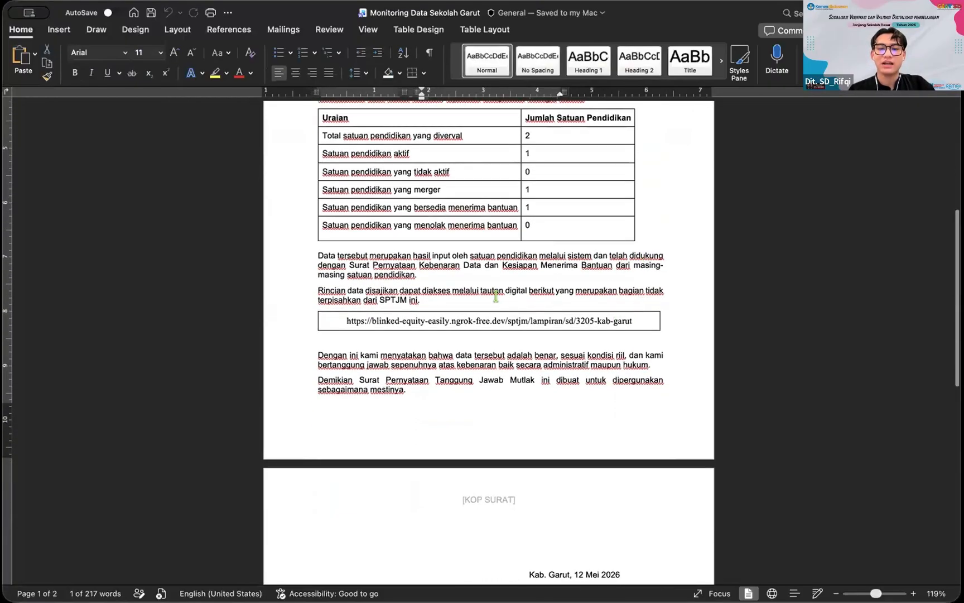
scroll(496, 296, "down", 1)
left_click(519, 294)
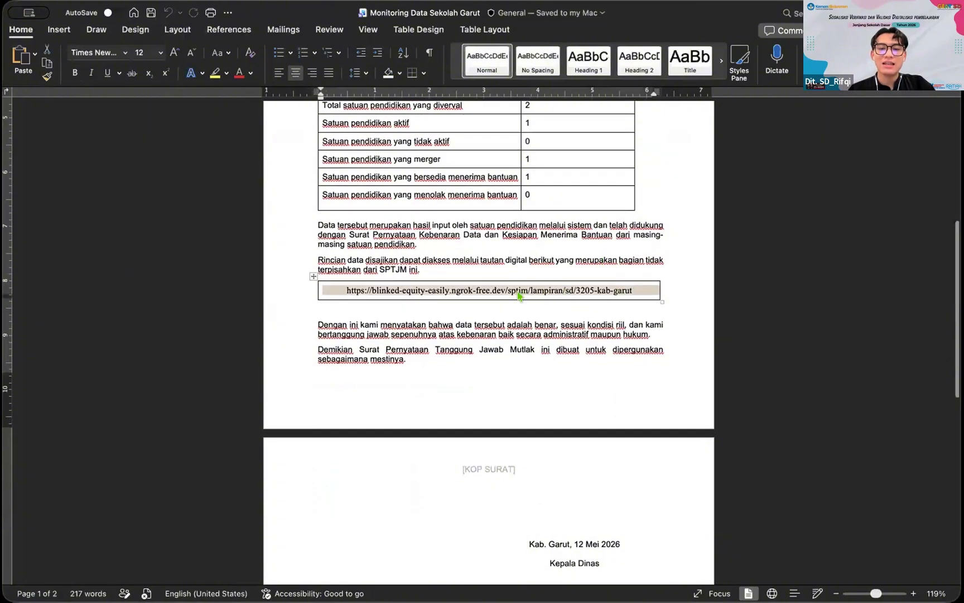
scroll(564, 299, "up", 2)
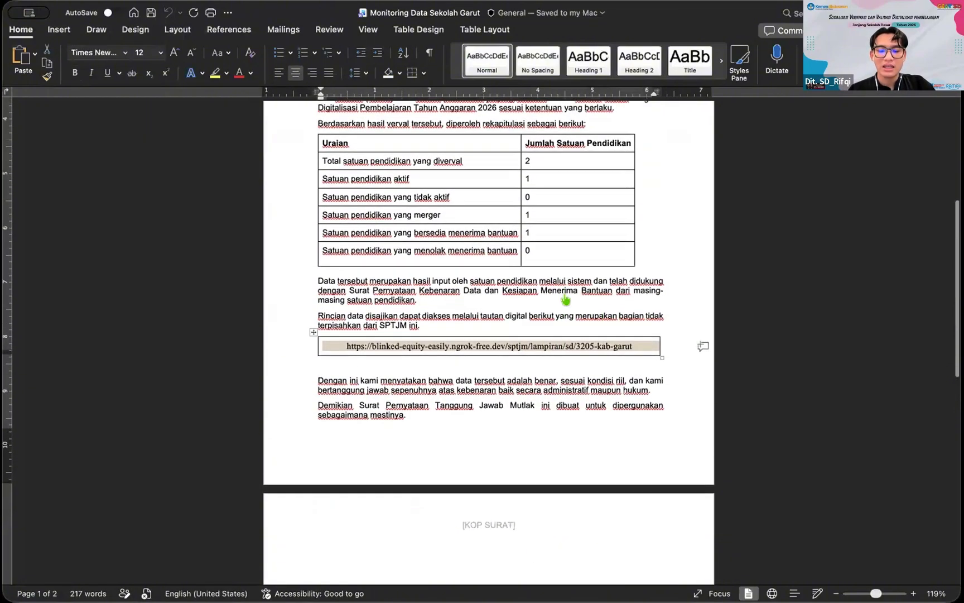
Step: Bring up the browser's Data Verifikasi preview page with the sidebar hidden
key("super+Tab")
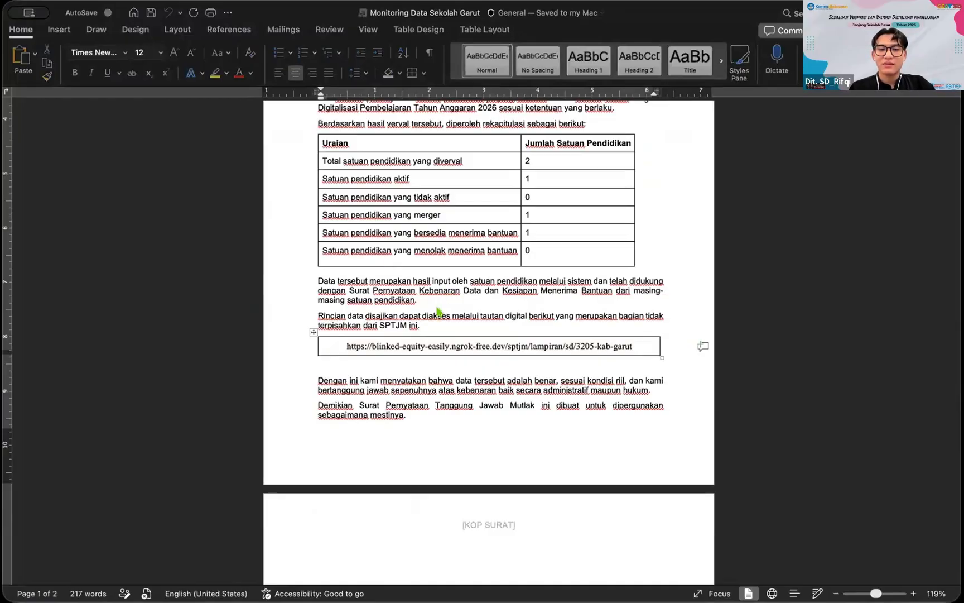
key("super+Tab")
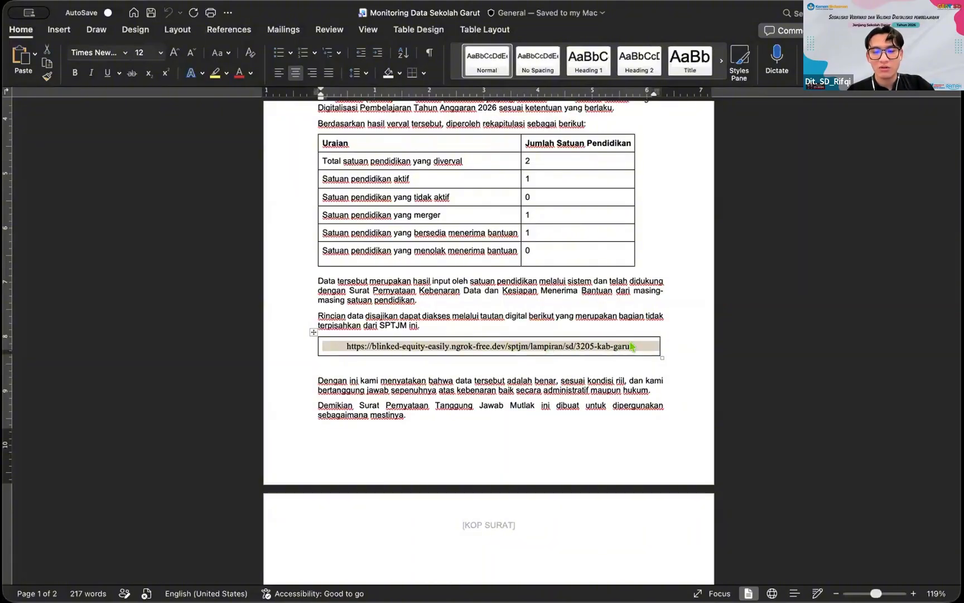
key("super+Tab")
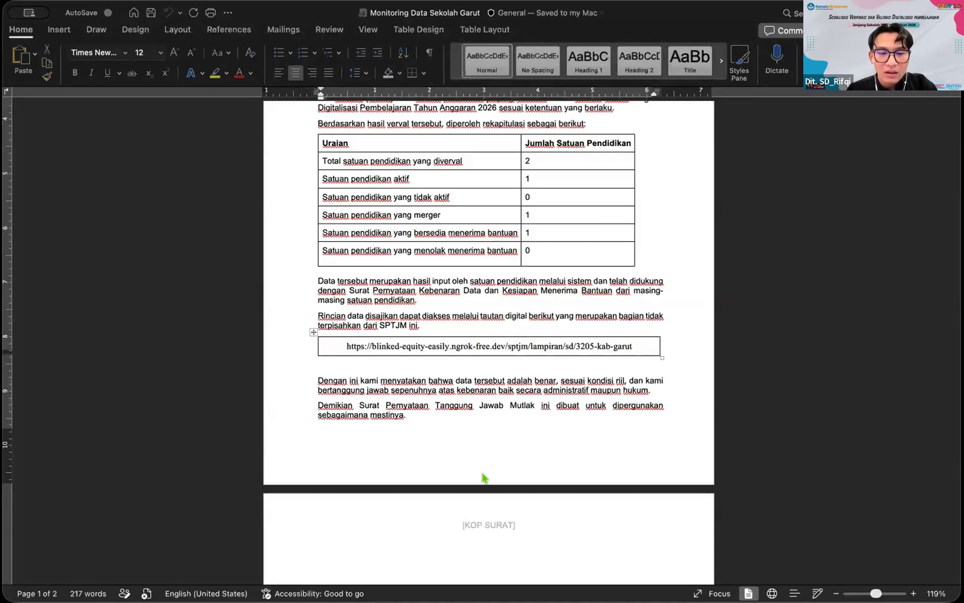
key("super+Tab")
key("super+s")
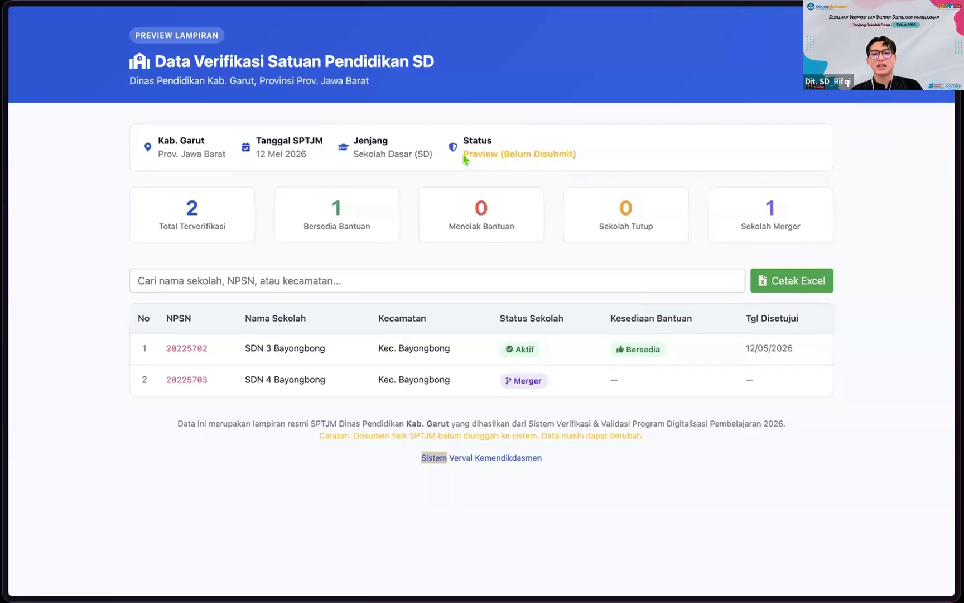
Step: Export the not-yet-submitted Kab. Garut verification list via Cetak Excel and open the workbook
left_click_drag(462, 154, 585, 153)
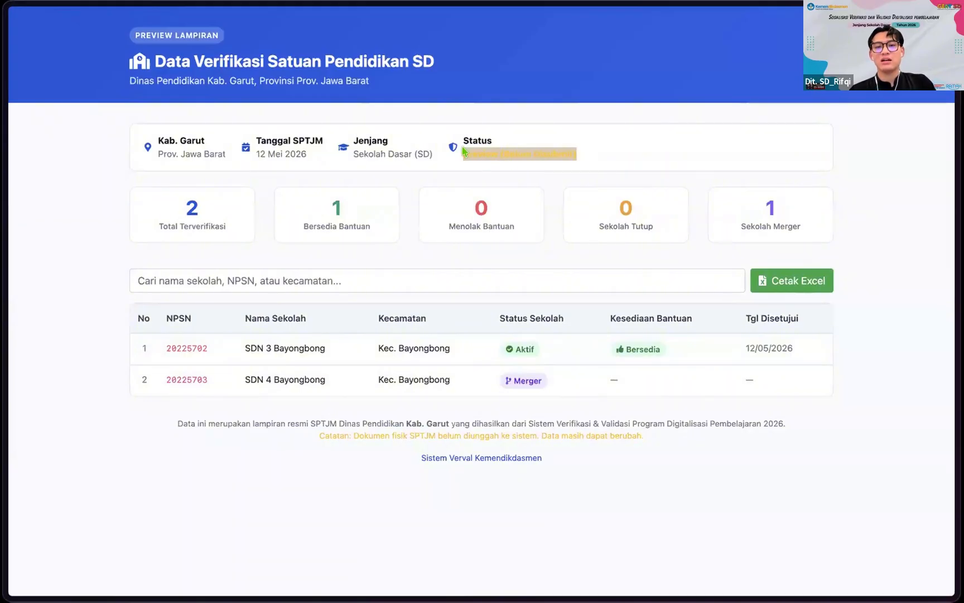
left_click_drag(463, 151, 567, 160)
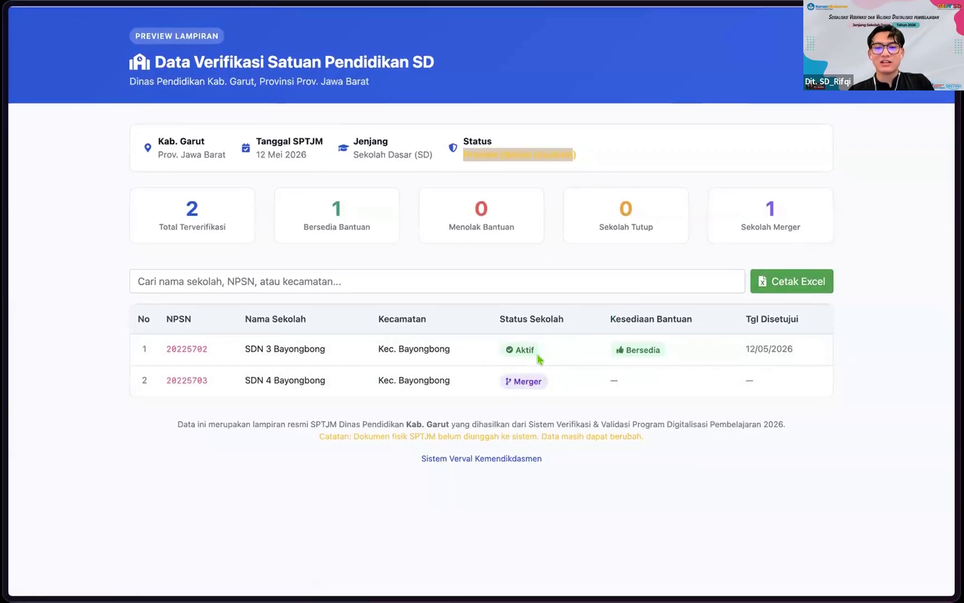
left_click(784, 285)
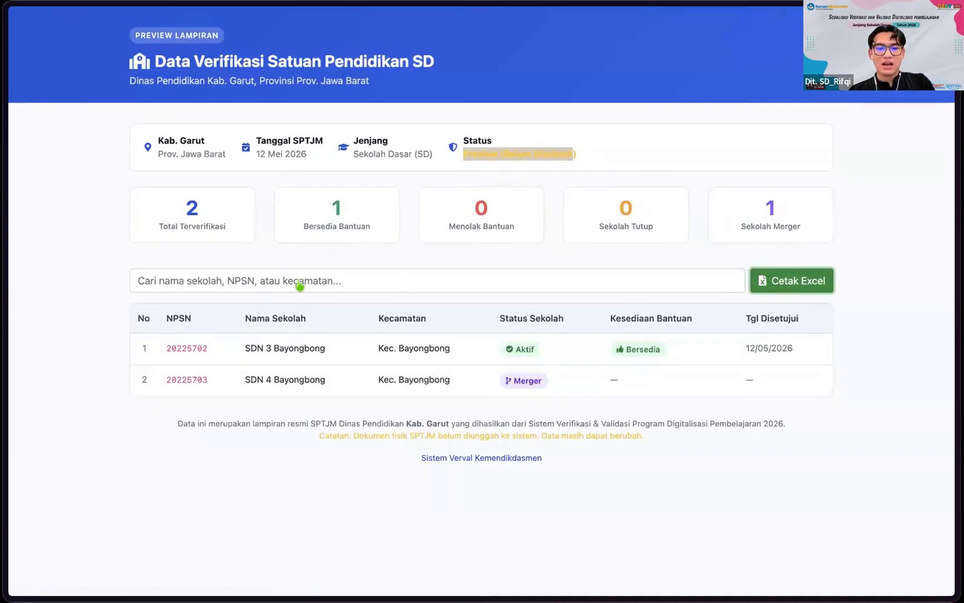
key("super+Tab")
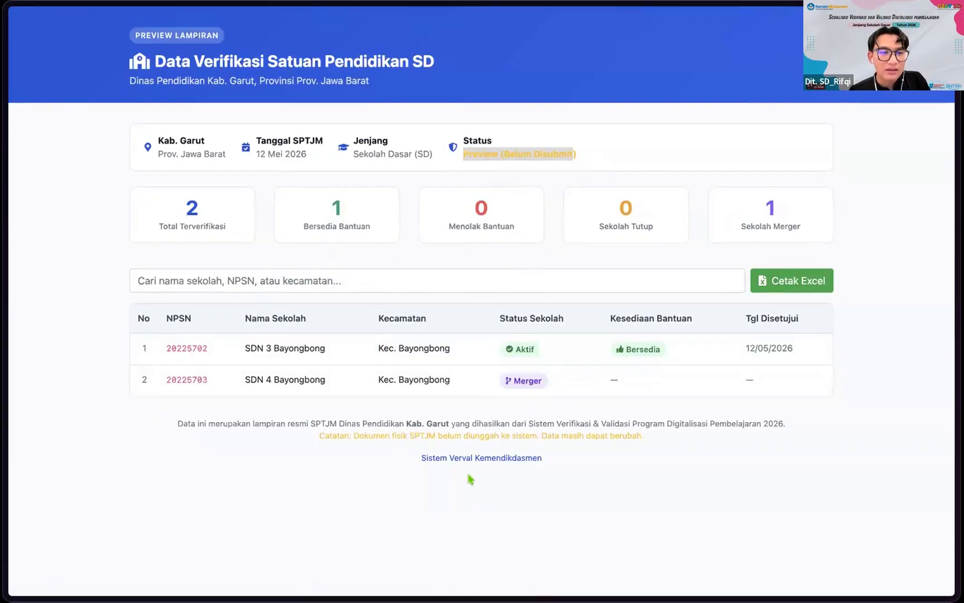
key("super+Tab")
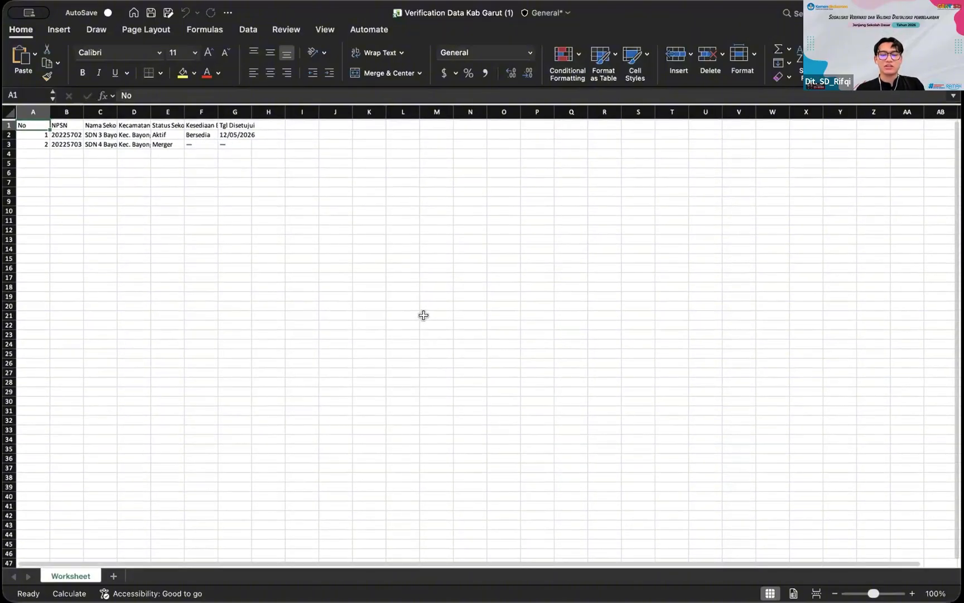
Step: Inspect the Verification Data Kab Garut worksheet, then return to the Word SPTJM
left_click(431, 246)
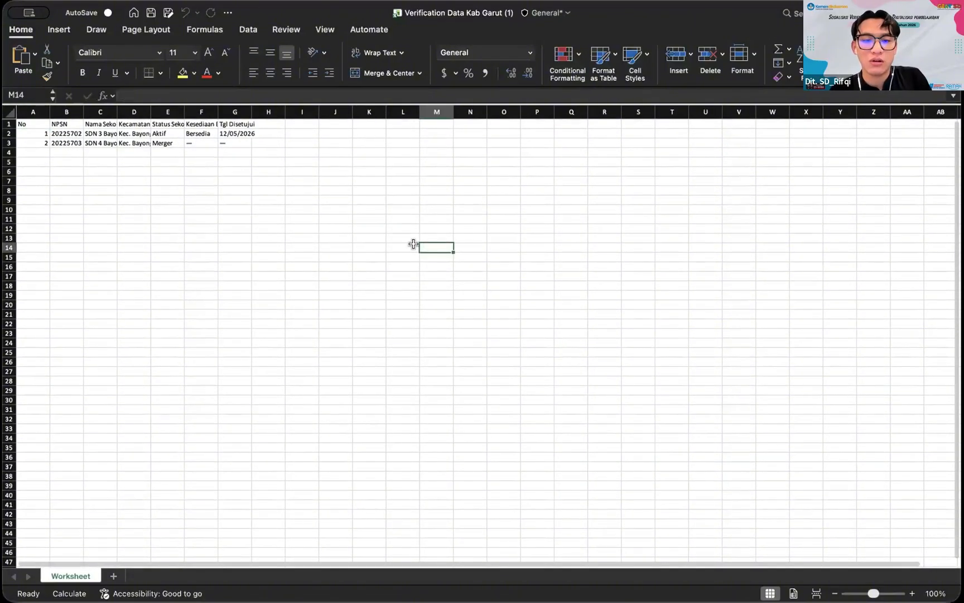
left_click(254, 124)
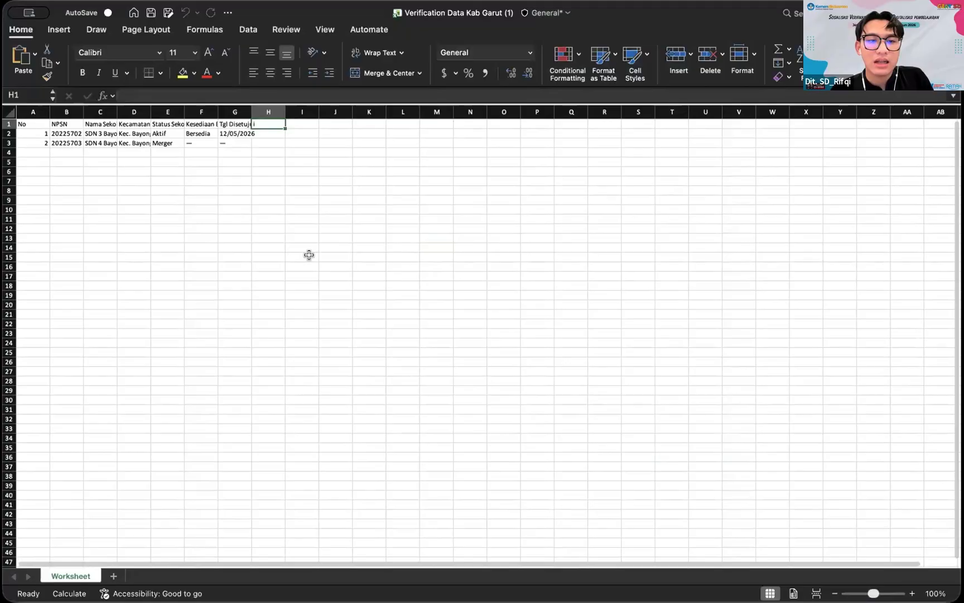
left_click(394, 277)
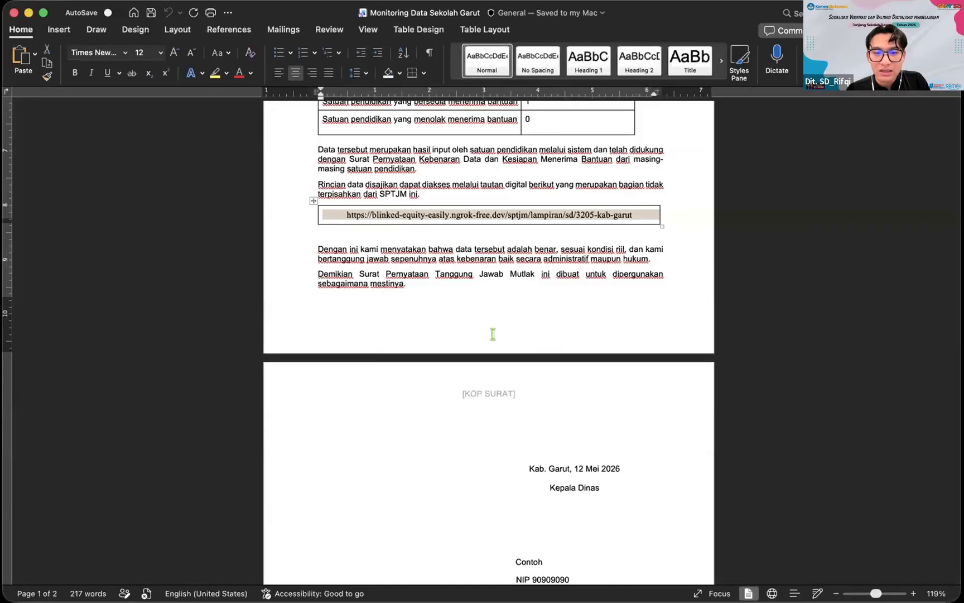
Step: Check the Nomor placeholder and the blank signature space below Kepala Dinas
scroll(493, 333, "down", 5)
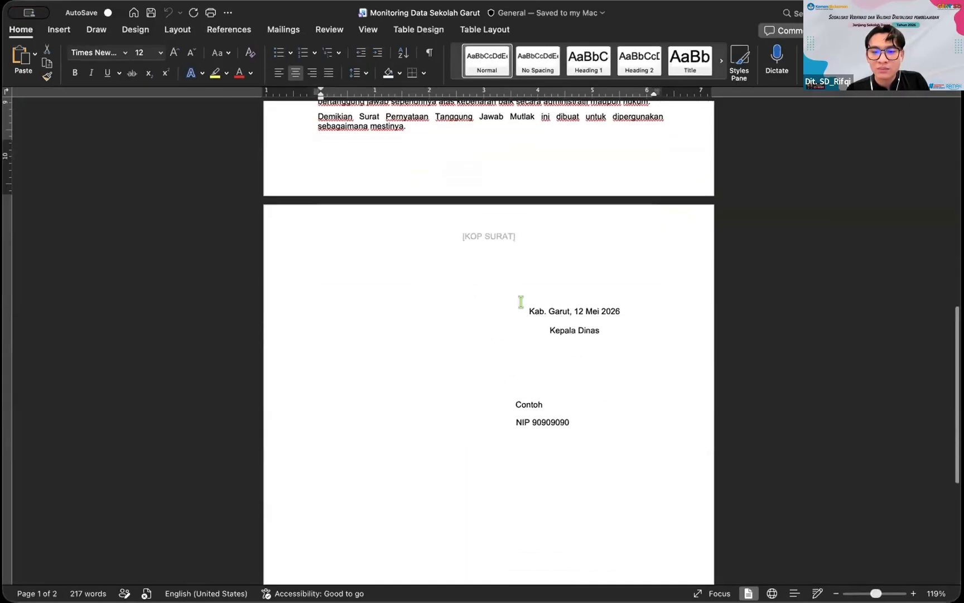
scroll(521, 301, "down", 2)
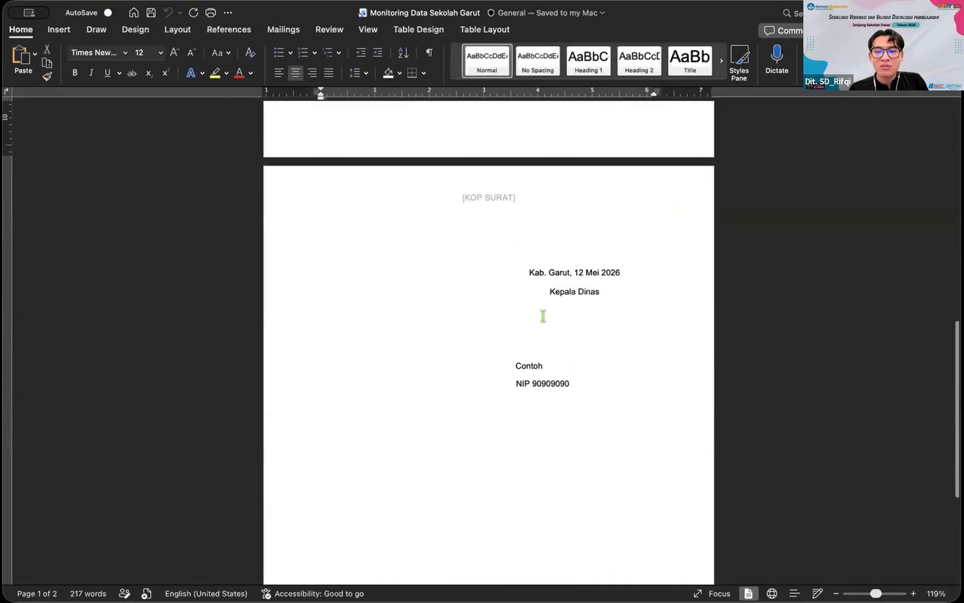
scroll(543, 316, "up", 1)
scroll(539, 322, "down", 2)
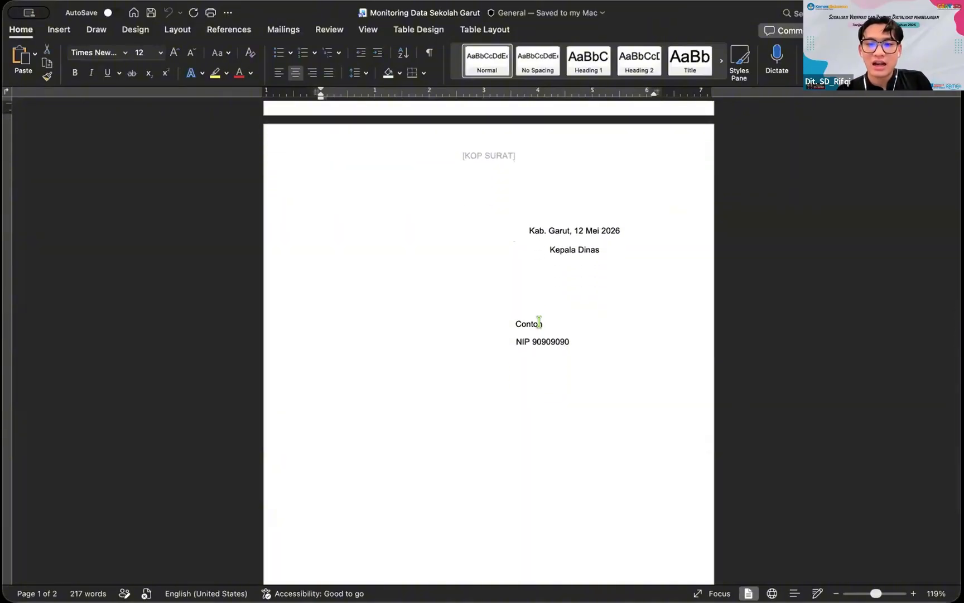
scroll(556, 307, "up", 1)
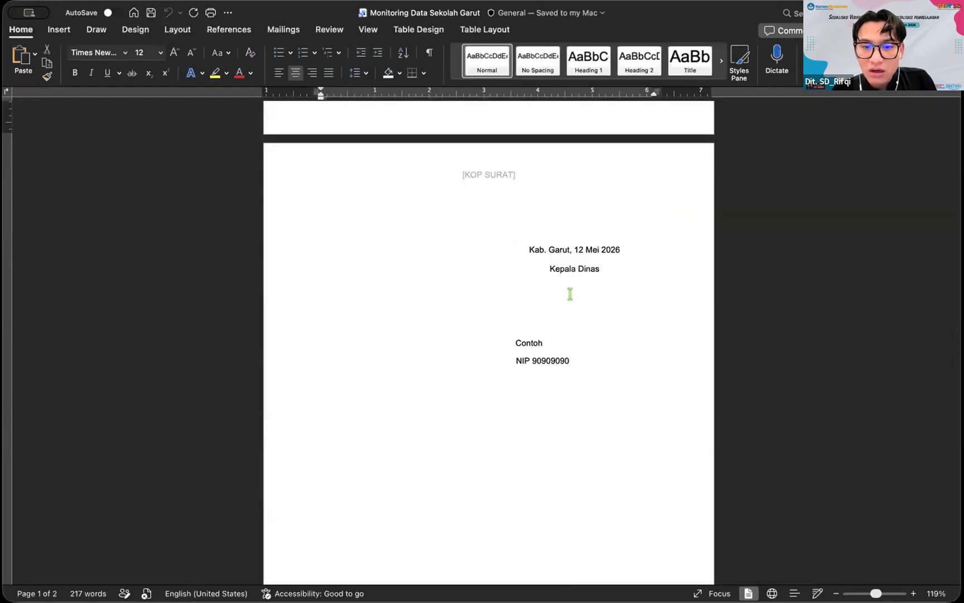
scroll(564, 307, "down", 1)
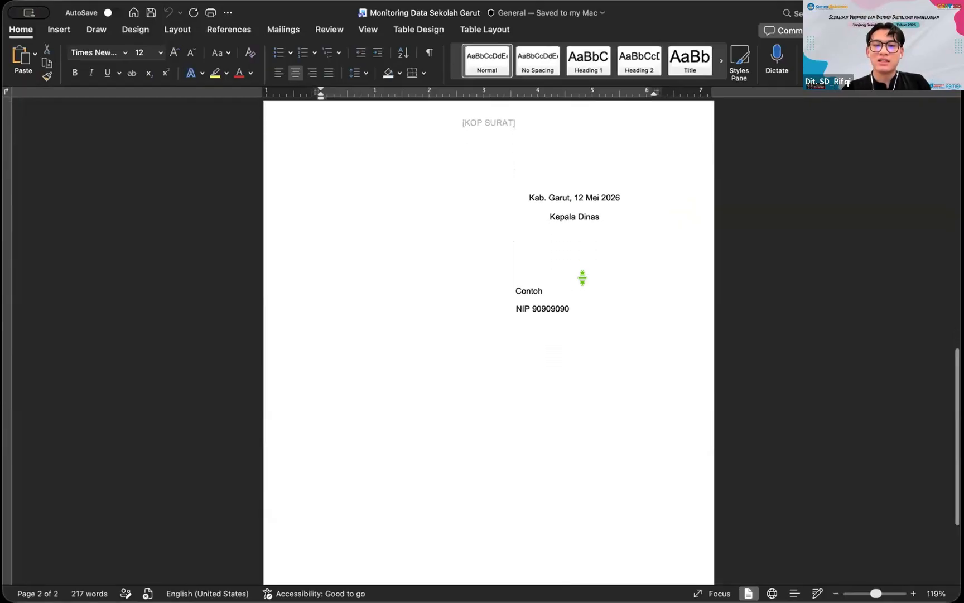
scroll(577, 252, "up", 5)
scroll(577, 252, "up", 8)
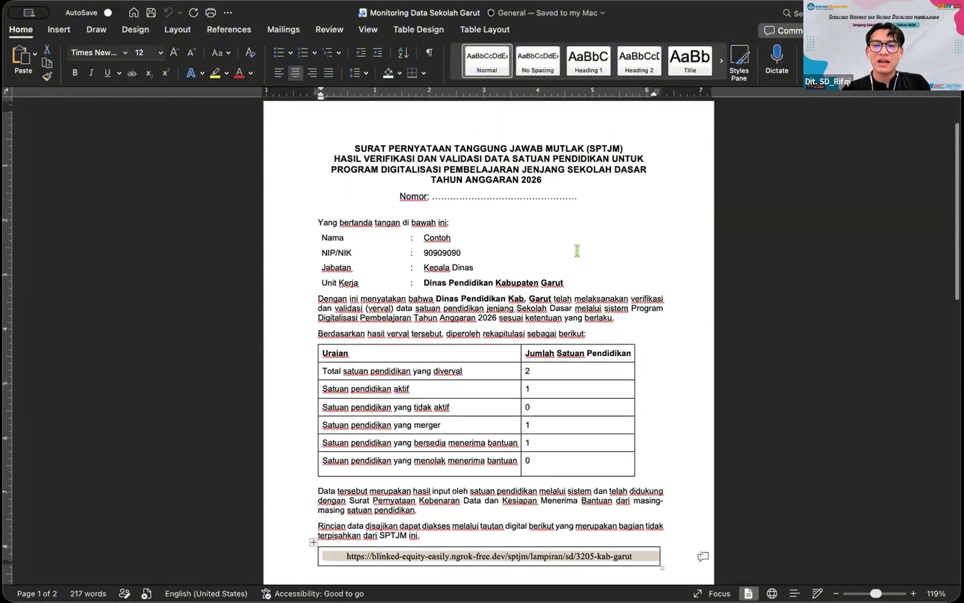
left_click(583, 253)
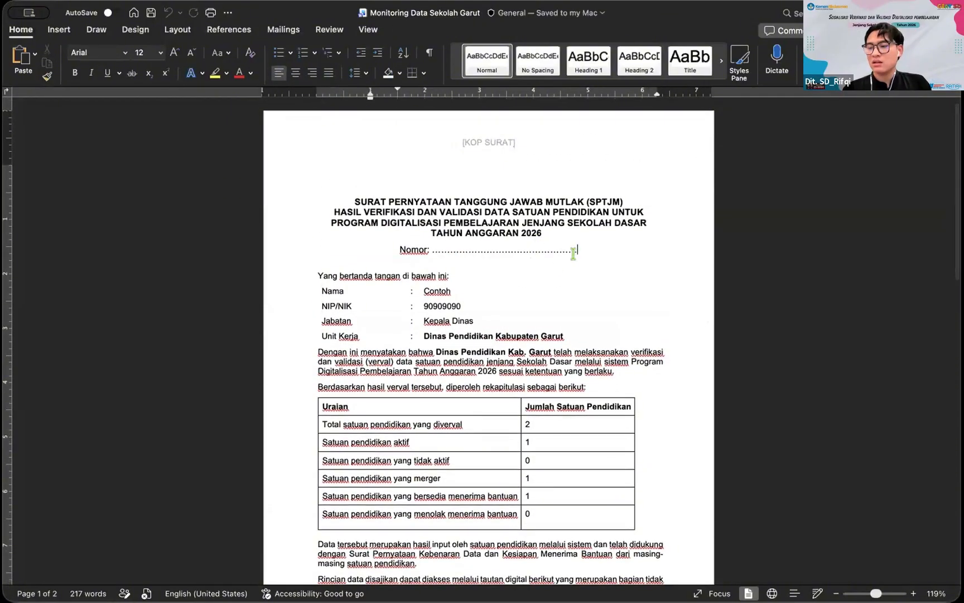
double_click(429, 251)
scroll(527, 251, "down", 7)
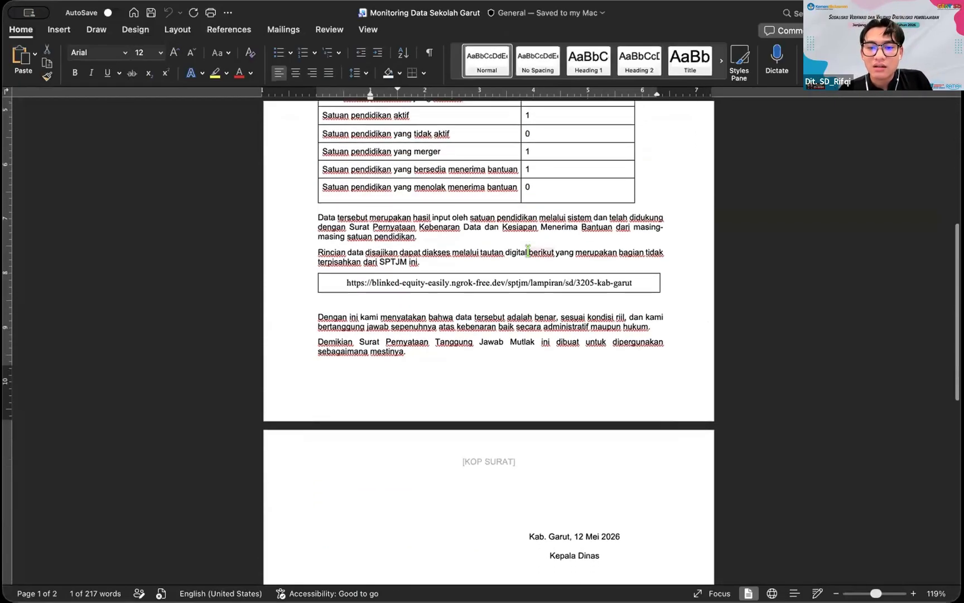
scroll(528, 251, "down", 3)
left_click(555, 439)
scroll(553, 441, "down", 1)
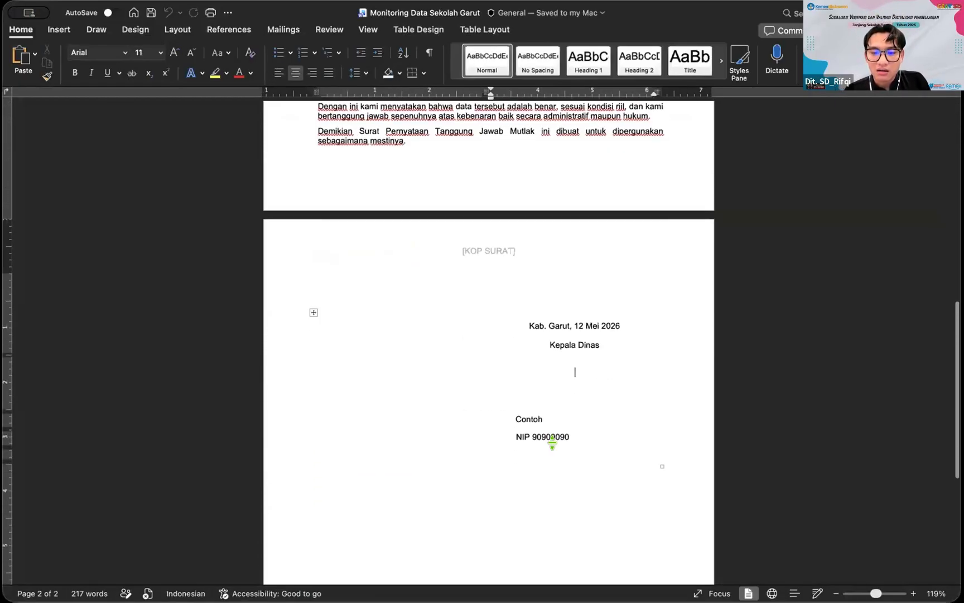
scroll(552, 441, "up", 5)
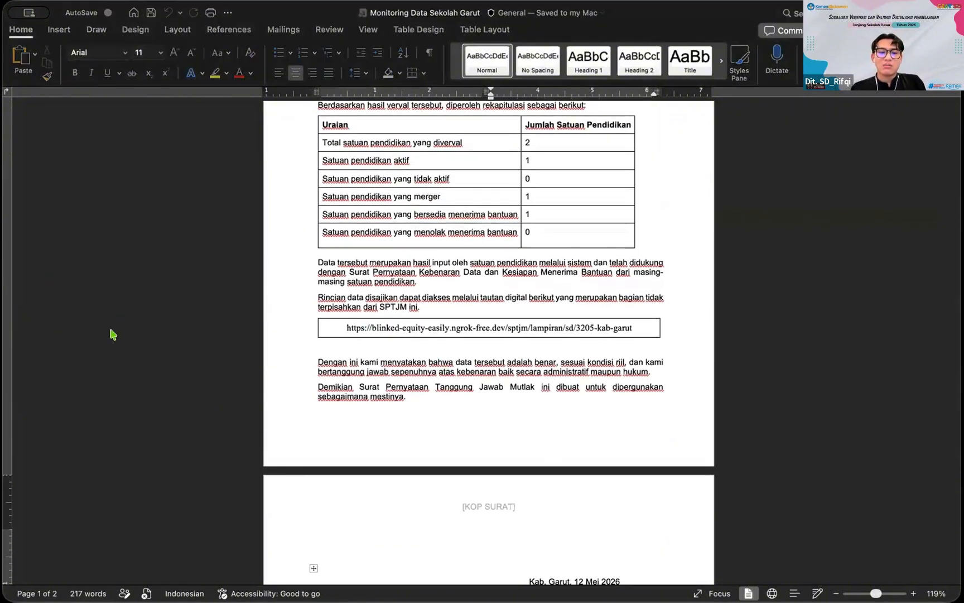
Step: Open Word's print options for the 2-page SPTJM
left_click(474, 196)
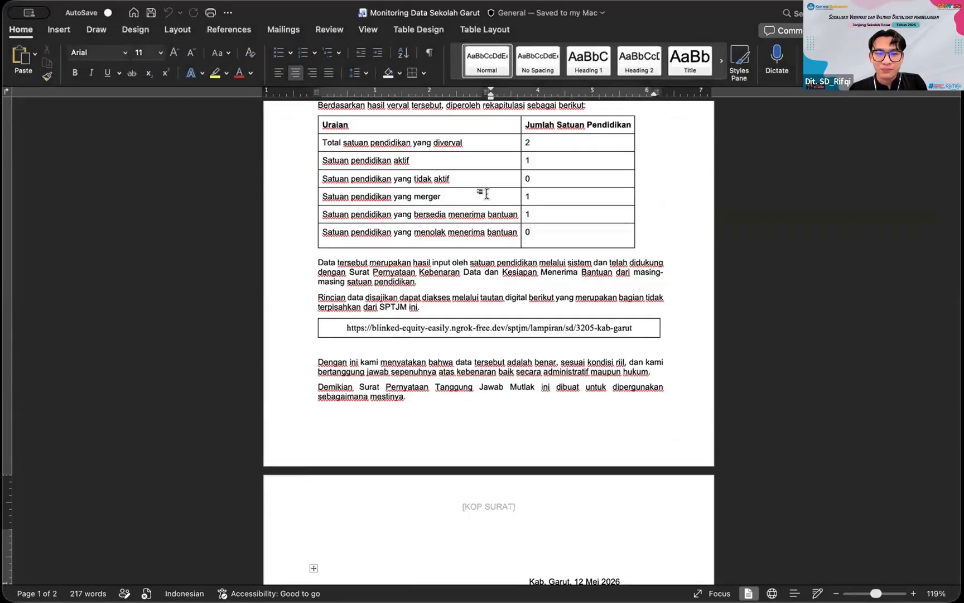
scroll(487, 194, "up", 3)
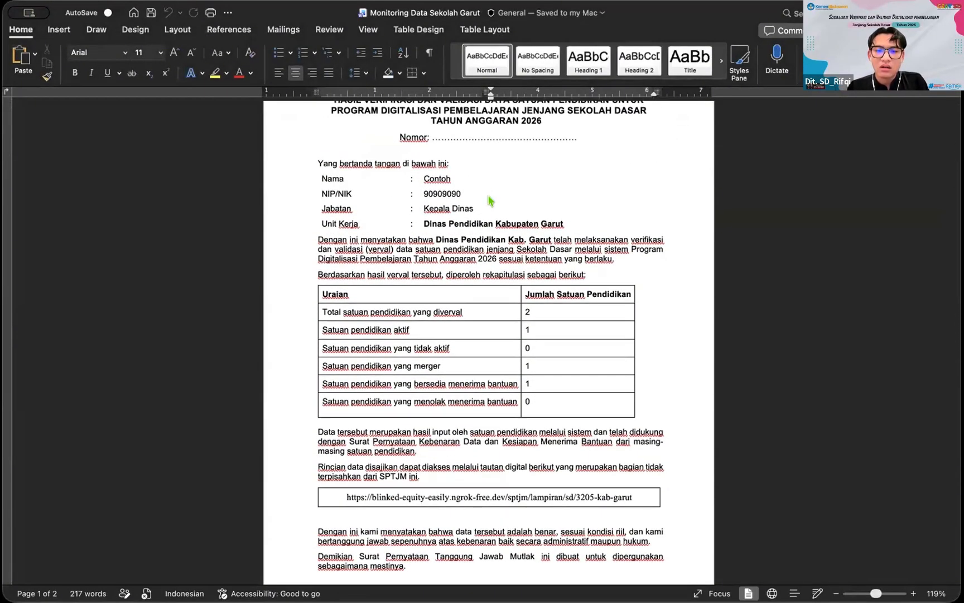
key("super+p")
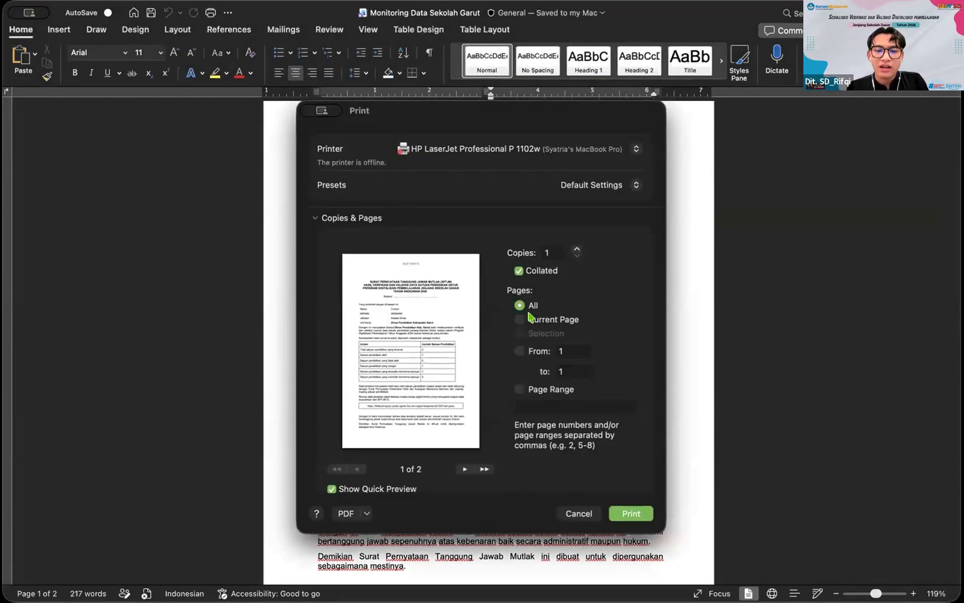
Step: Save the SPTJM as Monitoring Data Sekolah Garut.pdf in Downloads and return to the browser
left_click(346, 513)
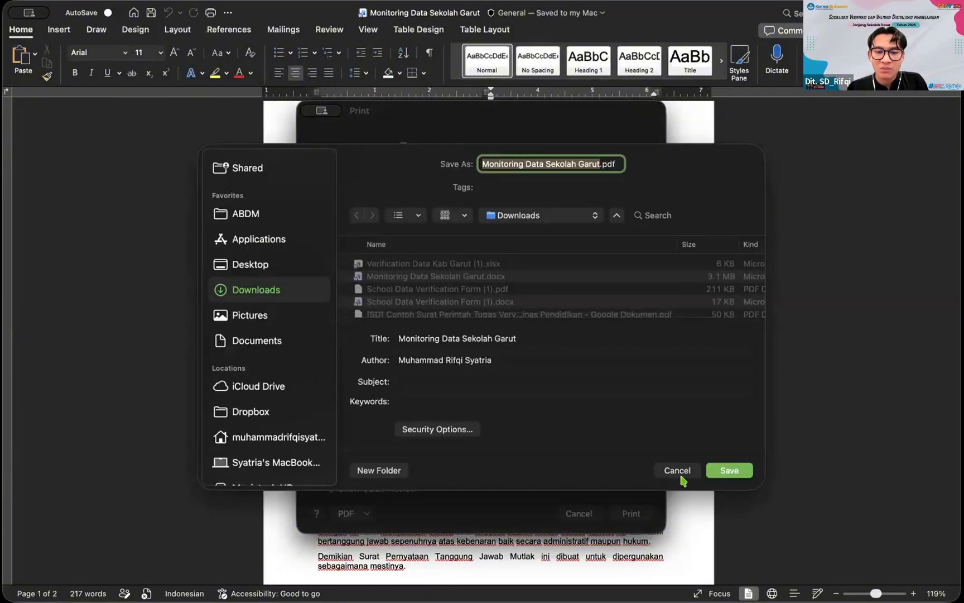
left_click(719, 472)
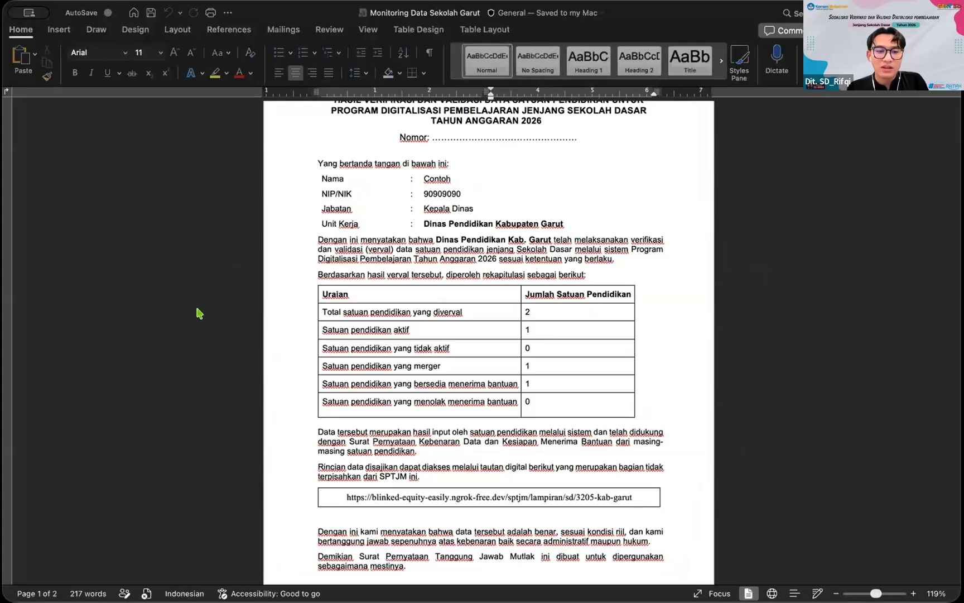
key("super+Tab")
scroll(755, 357, "down", 2)
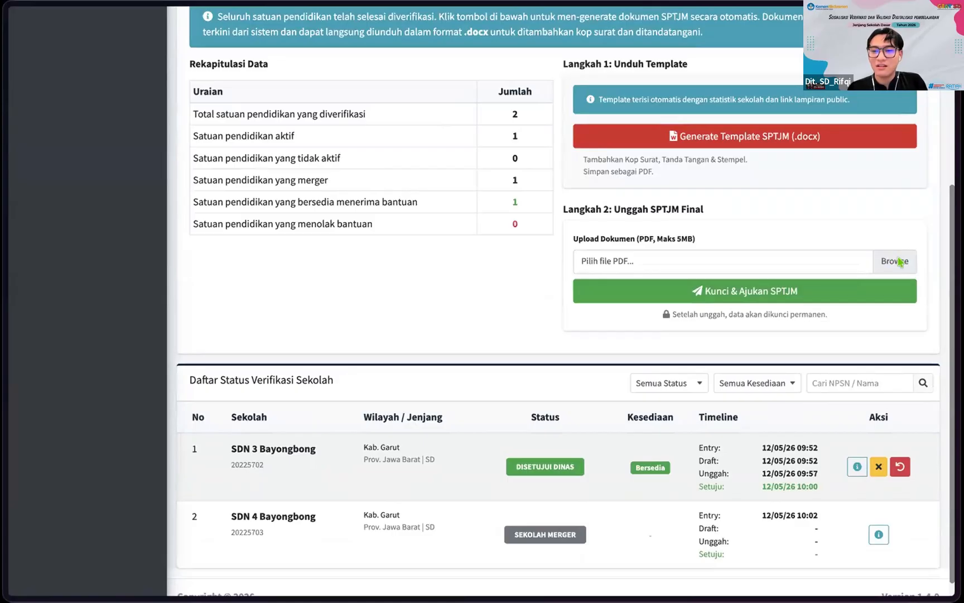
Step: Upload Monitoring Data Sekolah Garut.pdf and submit it with Kunci & Ajukan SPTJM
left_click(899, 262)
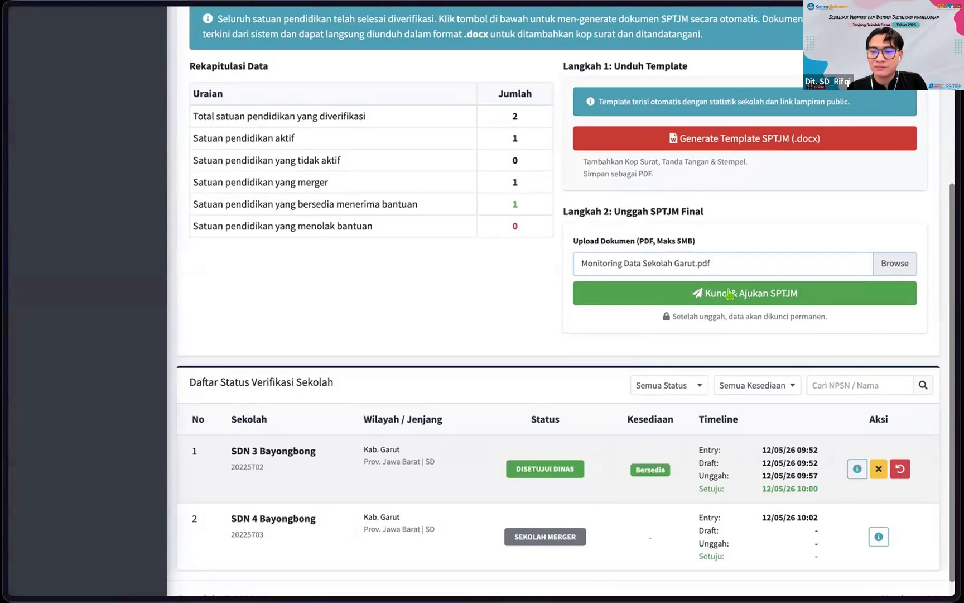
scroll(734, 305, "up", 1)
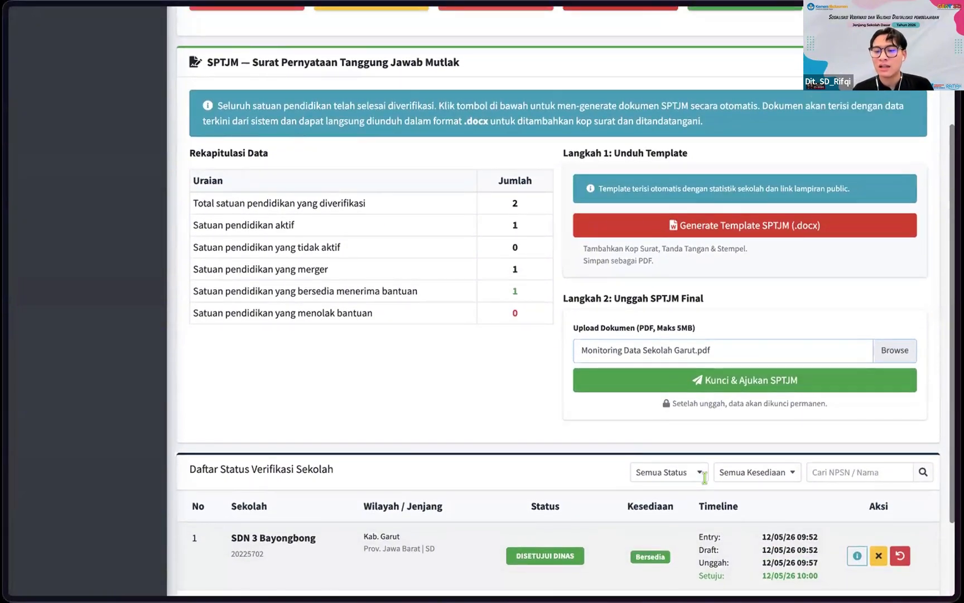
scroll(774, 525, "down", 2)
scroll(774, 528, "up", 1)
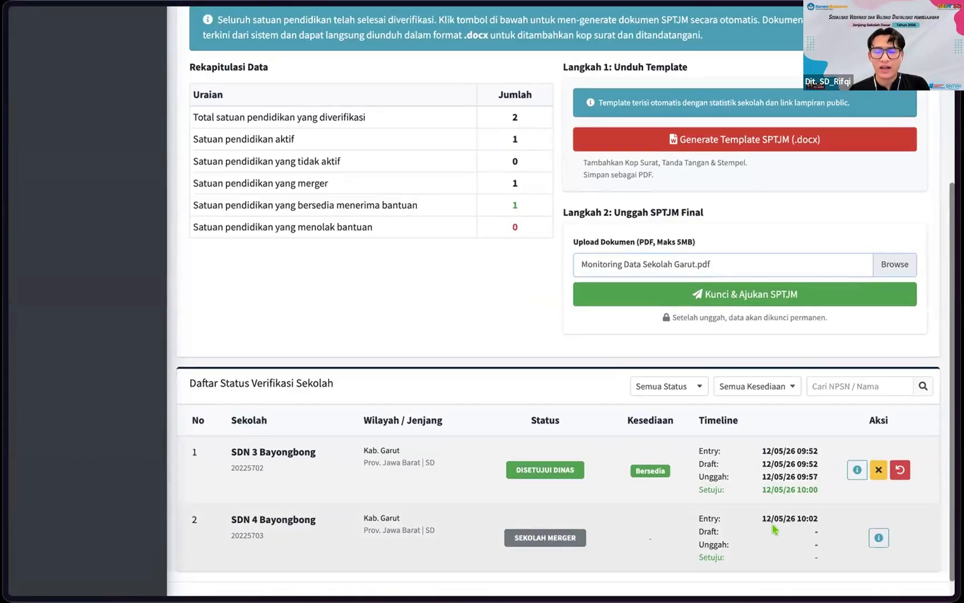
scroll(773, 528, "down", 1)
scroll(725, 374, "up", 2)
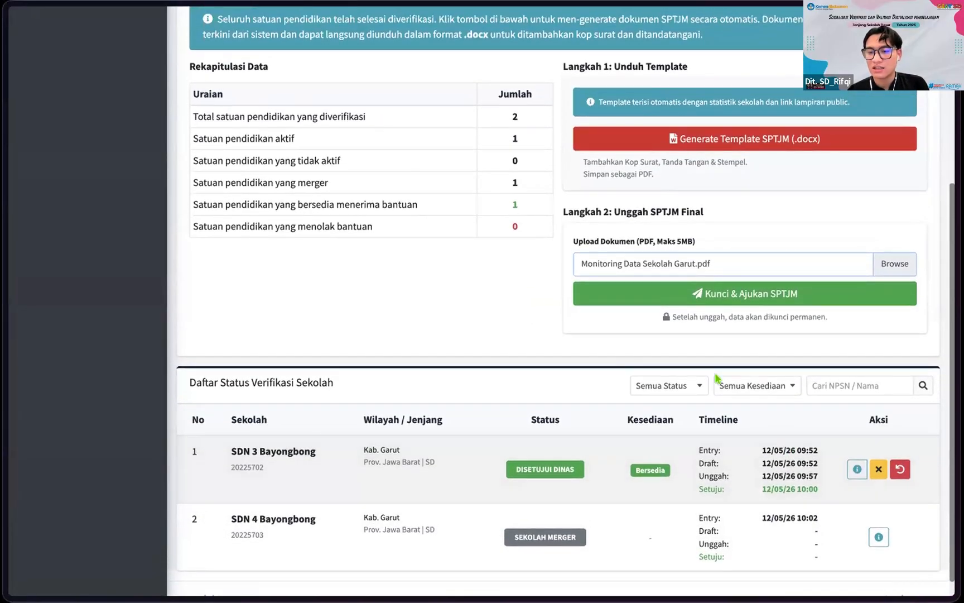
scroll(764, 356, "up", 4)
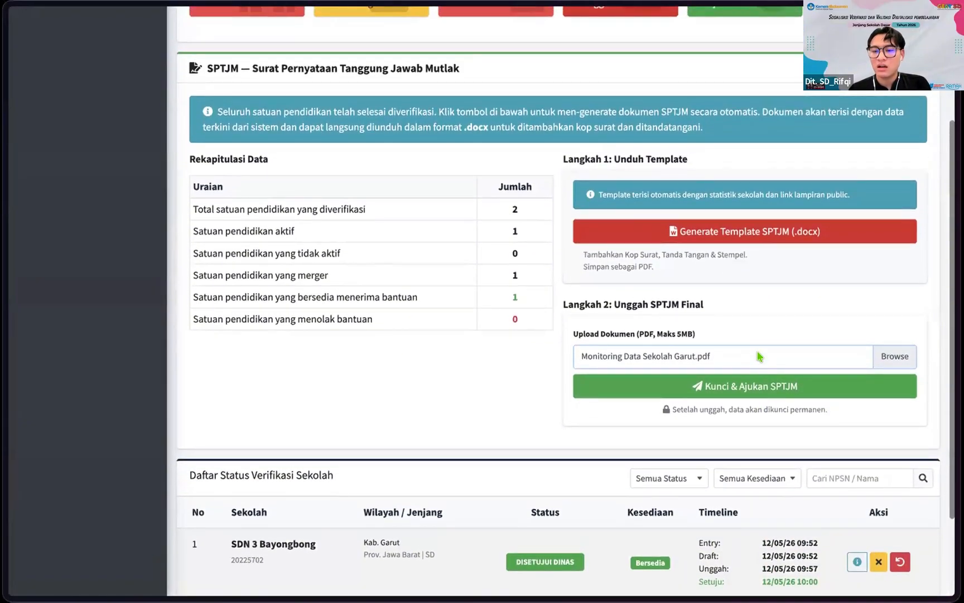
scroll(683, 360, "down", 4)
scroll(683, 360, "up", 2)
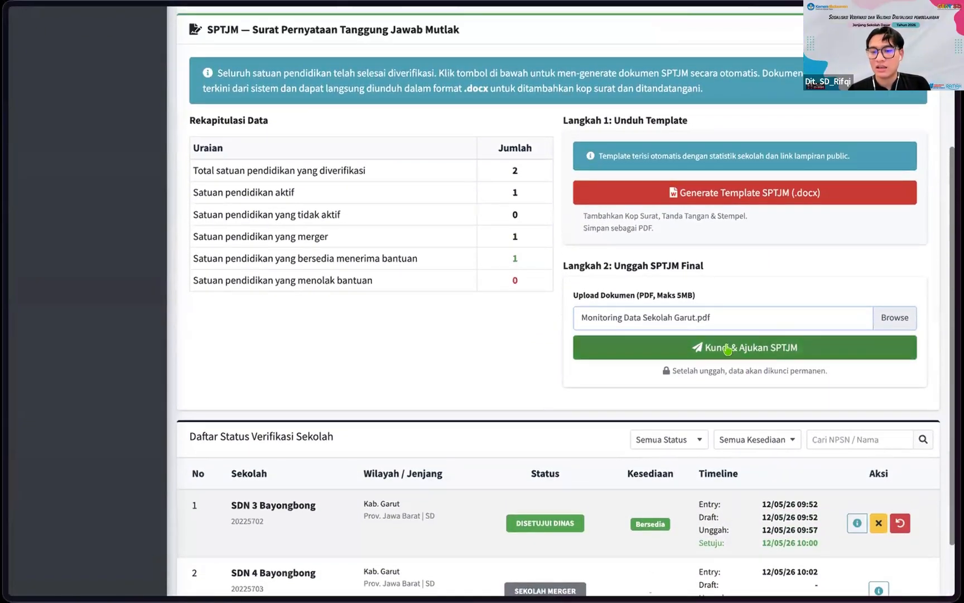
left_click(727, 348)
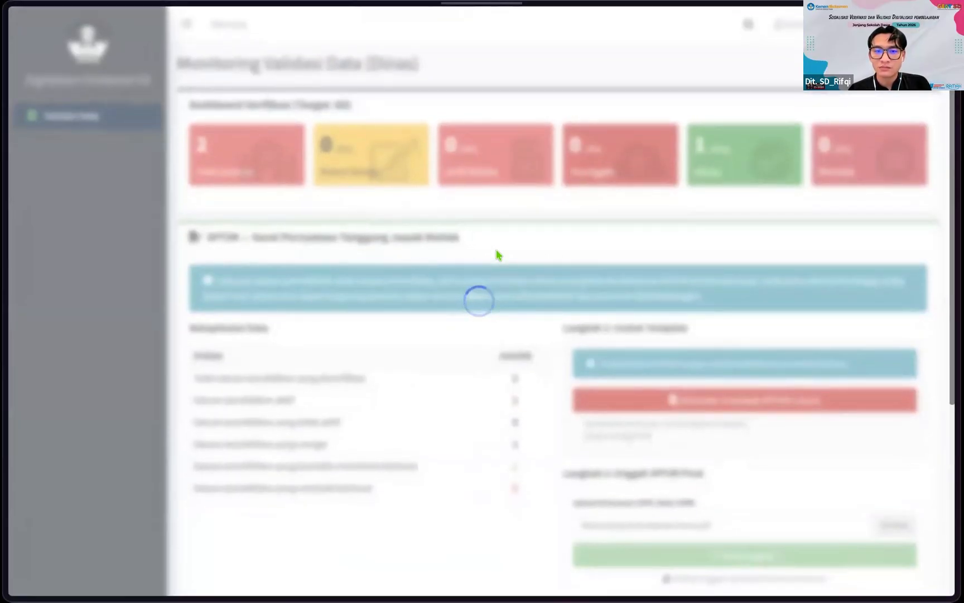
Step: Copy the SPTJM's public attachment link from the submission status panel
scroll(753, 286, "down", 1)
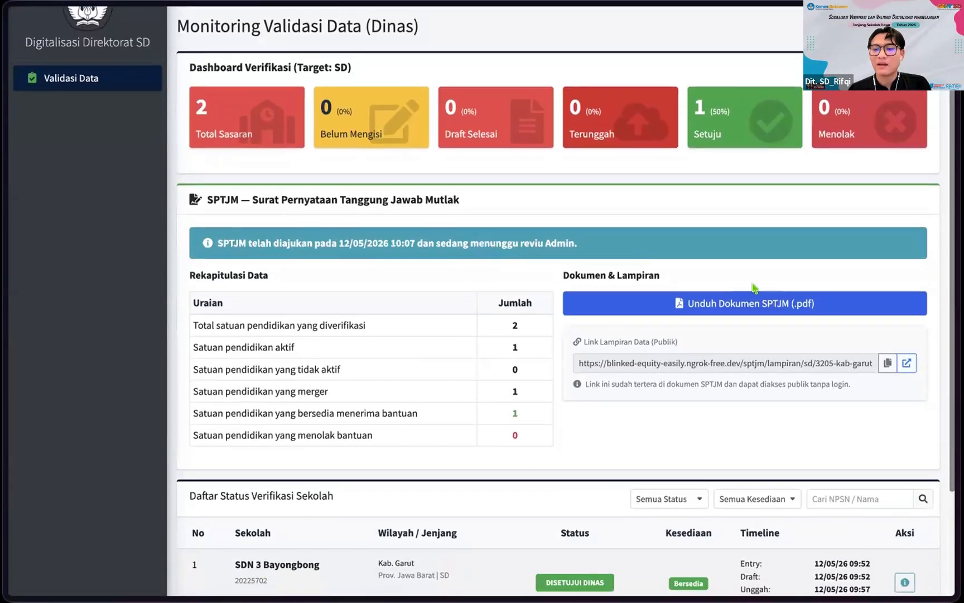
scroll(792, 328, "down", 2)
scroll(724, 305, "down", 1)
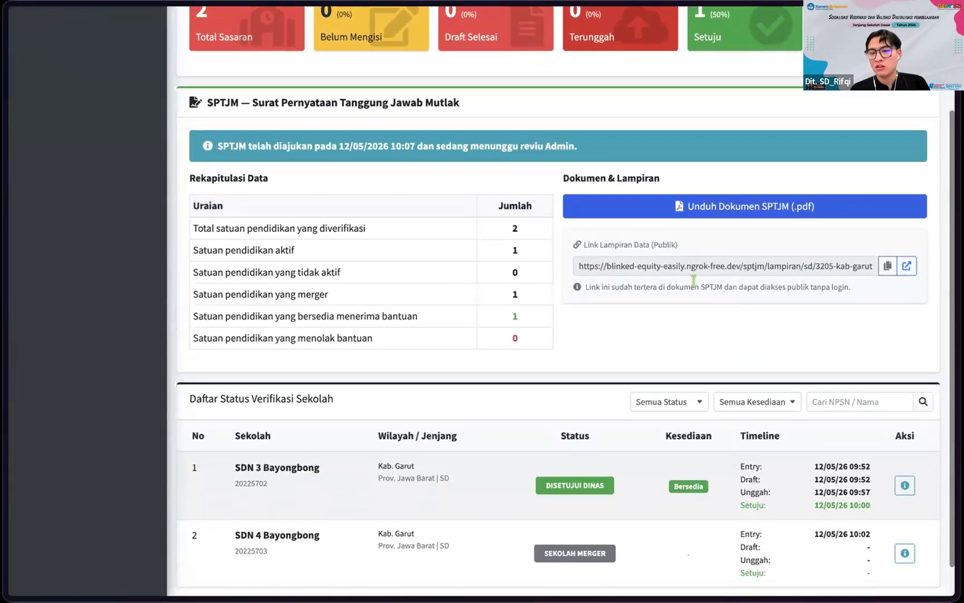
scroll(801, 257, "up", 1)
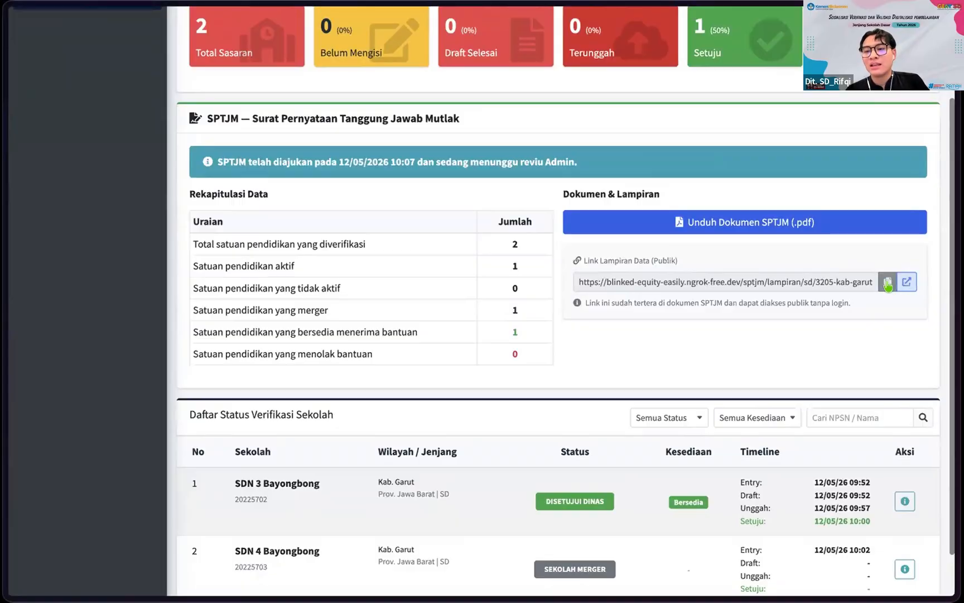
left_click(888, 285)
scroll(672, 296, "up", 2)
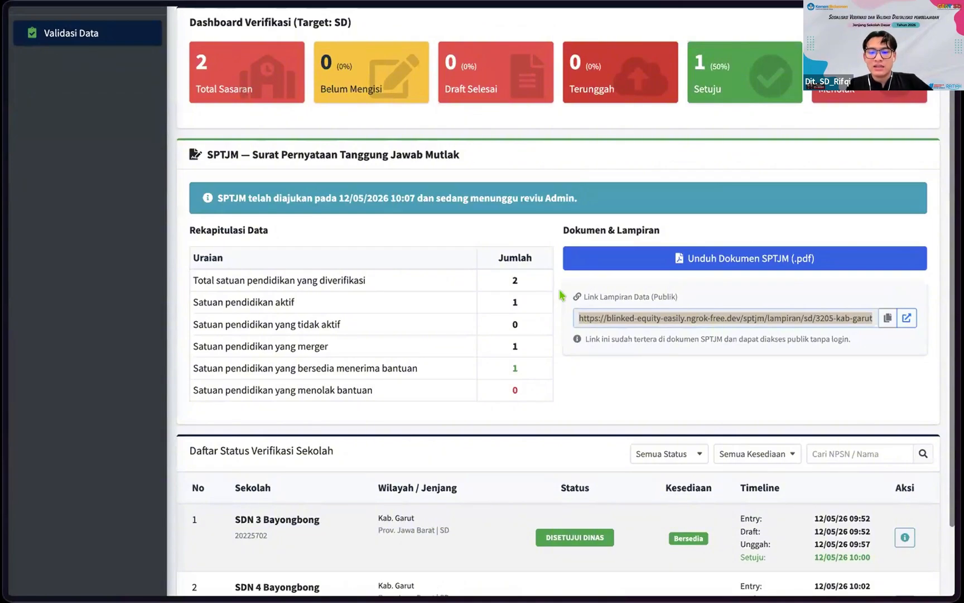
scroll(561, 295, "down", 1)
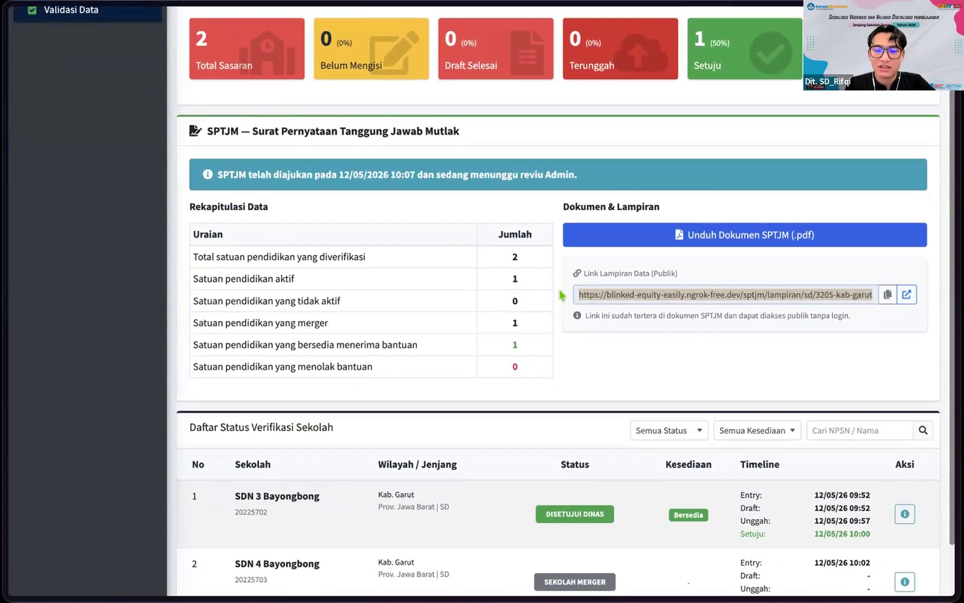
Step: Open the copied link in a new tab to verify it loads, then return to the dashboard
key("super+t")
key("super+v")
key("Return")
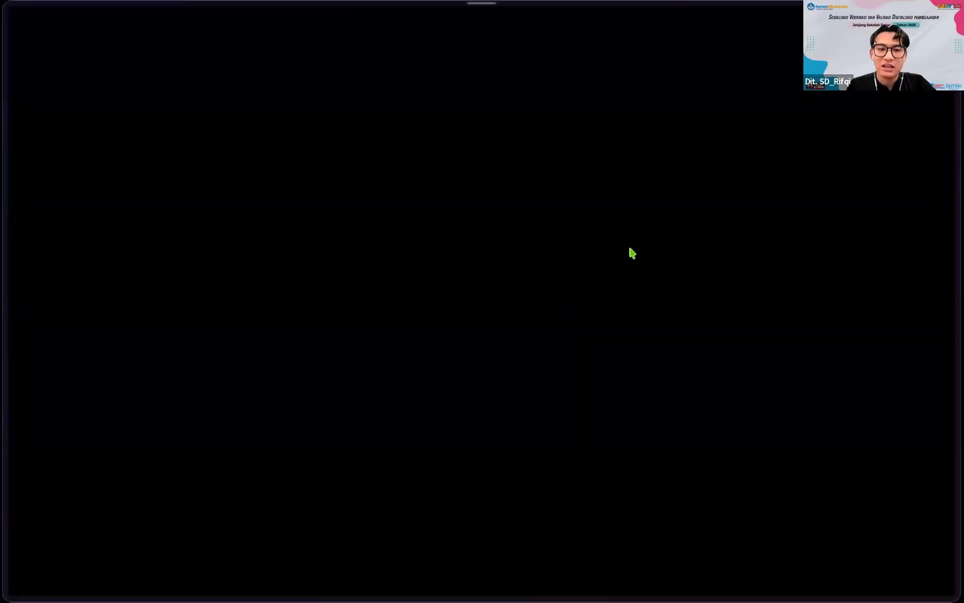
key("super+w")
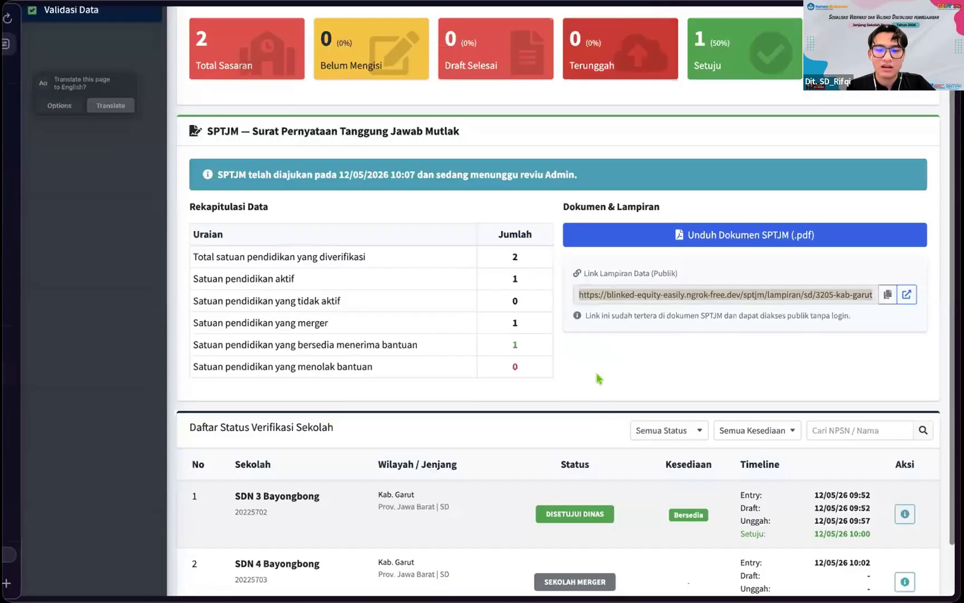
scroll(642, 371, "up", 1)
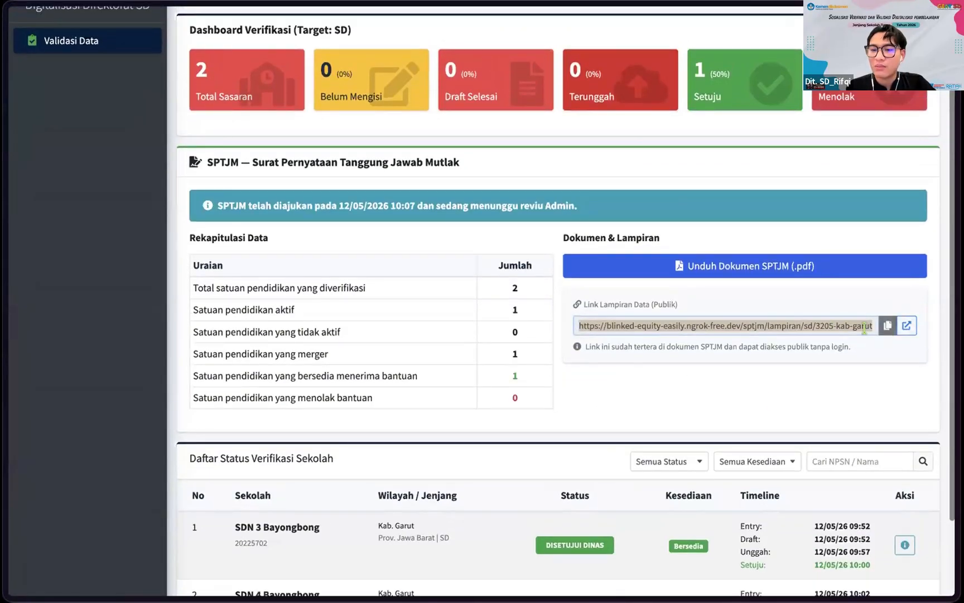
scroll(757, 422, "down", 3)
scroll(670, 355, "up", 2)
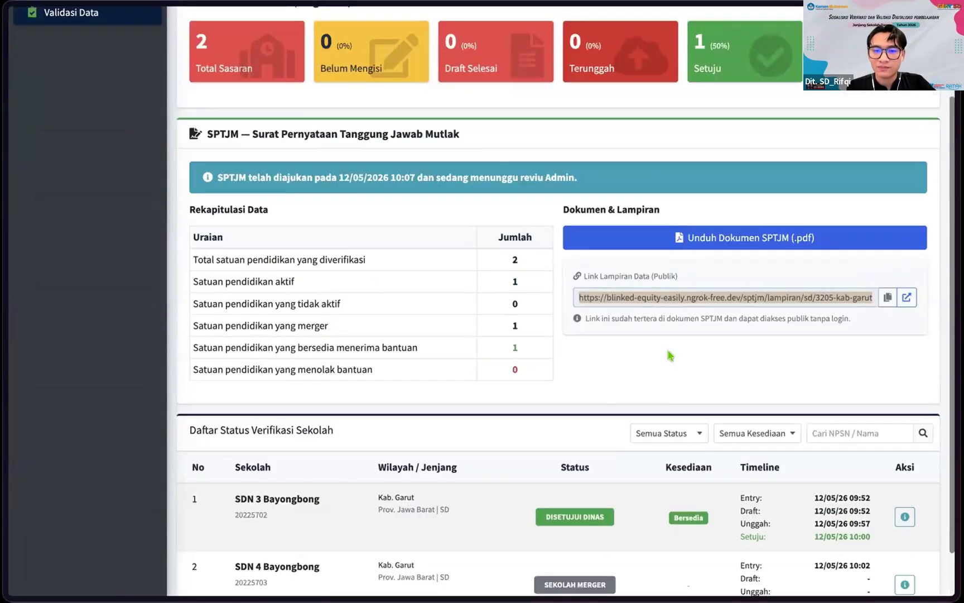
scroll(669, 357, "up", 3)
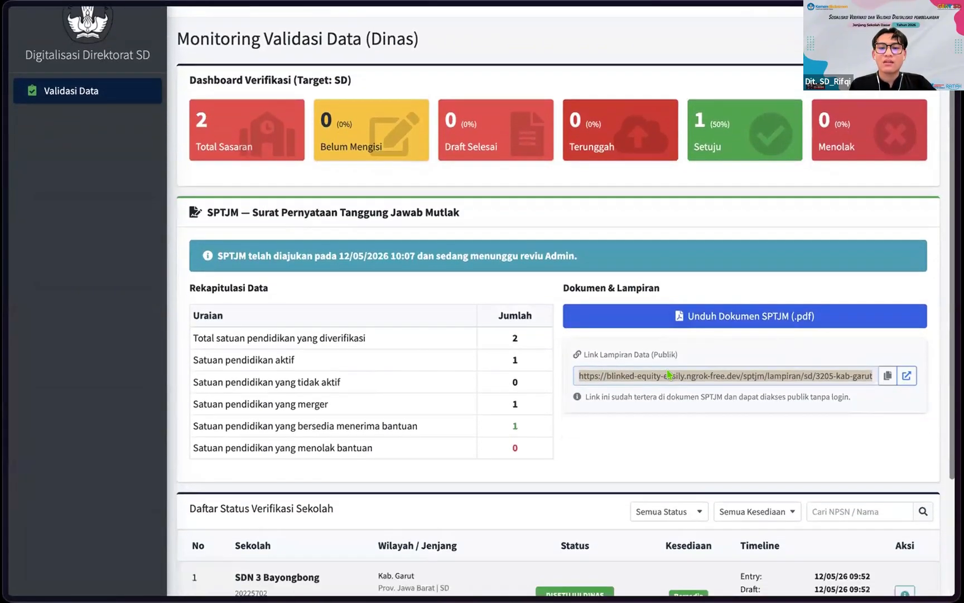
scroll(668, 374, "down", 3)
scroll(669, 374, "down", 3)
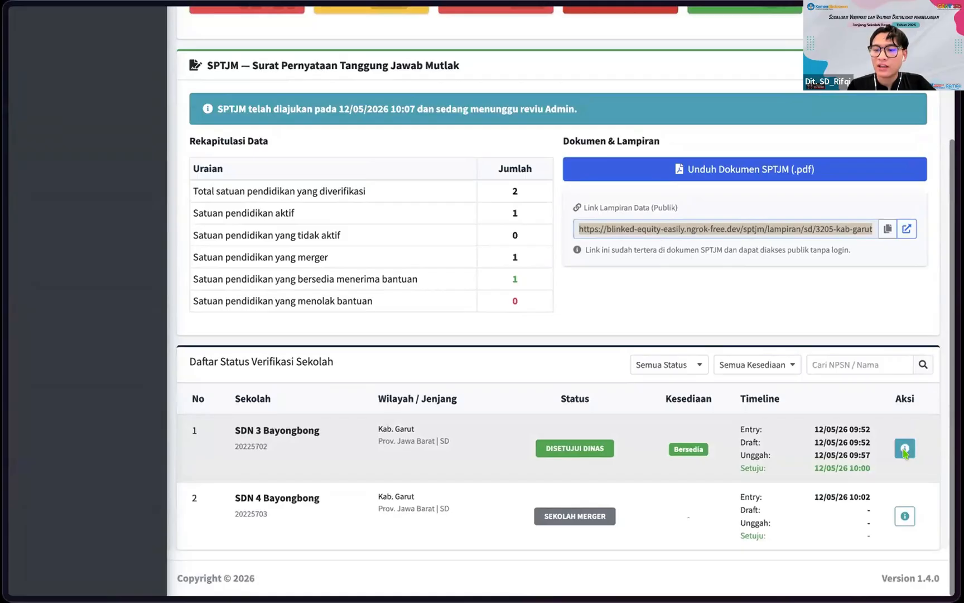
left_click(904, 449)
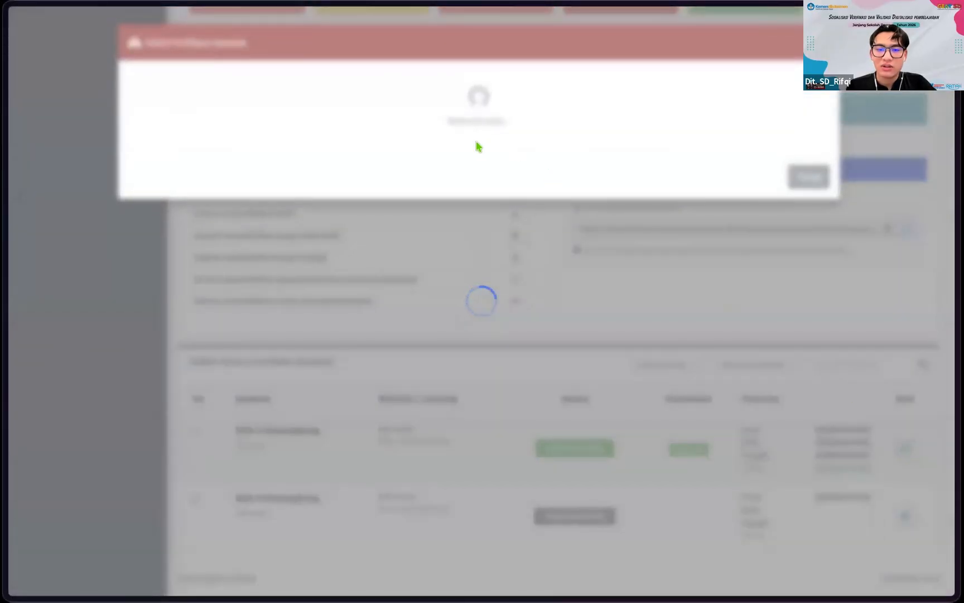
scroll(576, 490, "down", 3)
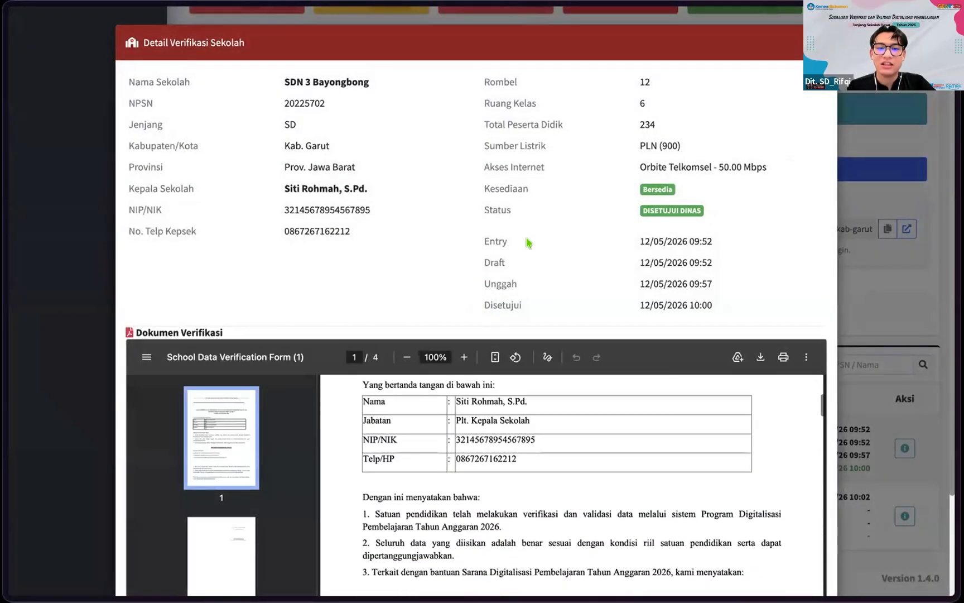
scroll(525, 241, "down", 2)
left_click(805, 555)
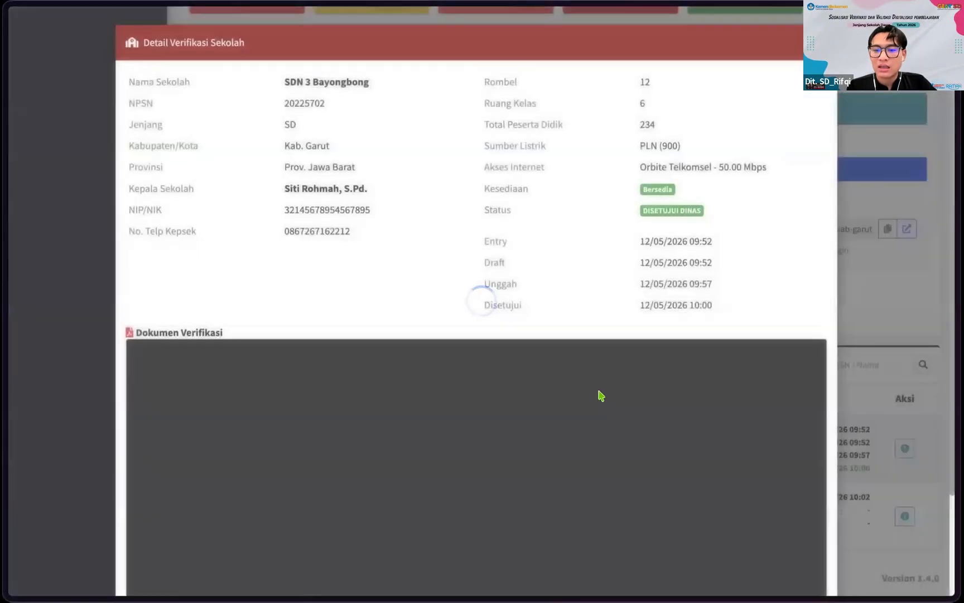
scroll(548, 508, "down", 4)
key("Escape")
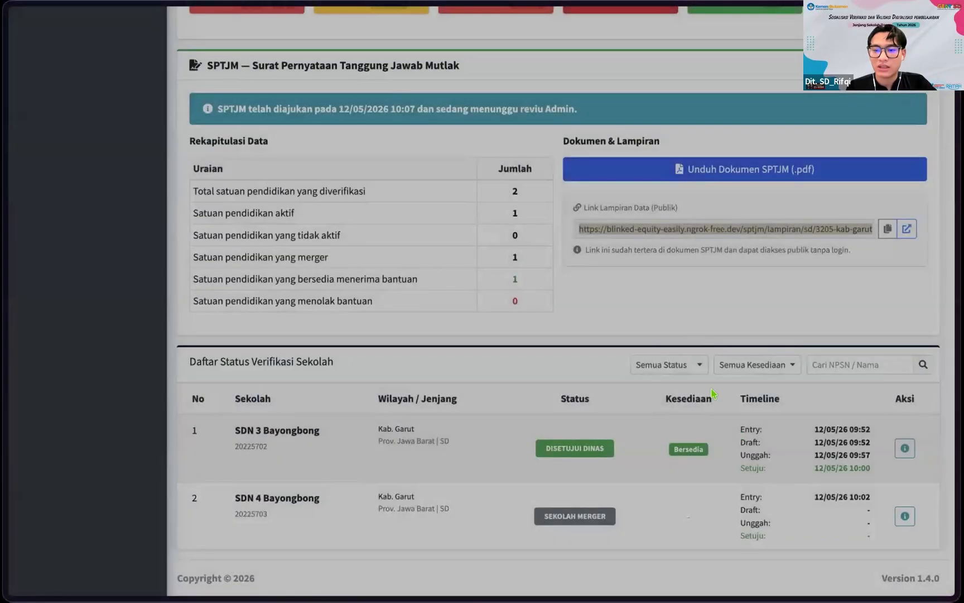
scroll(679, 276, "up", 3)
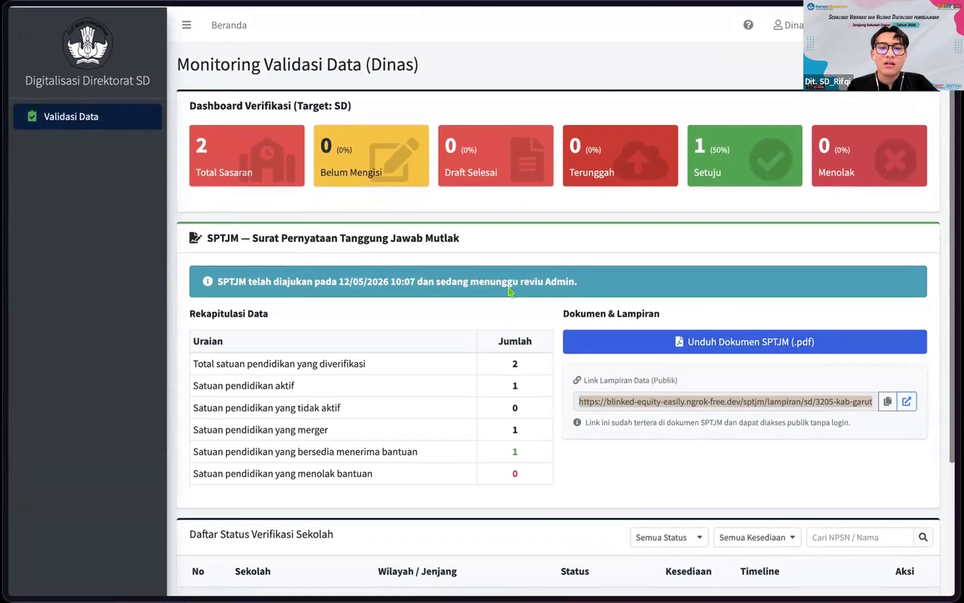